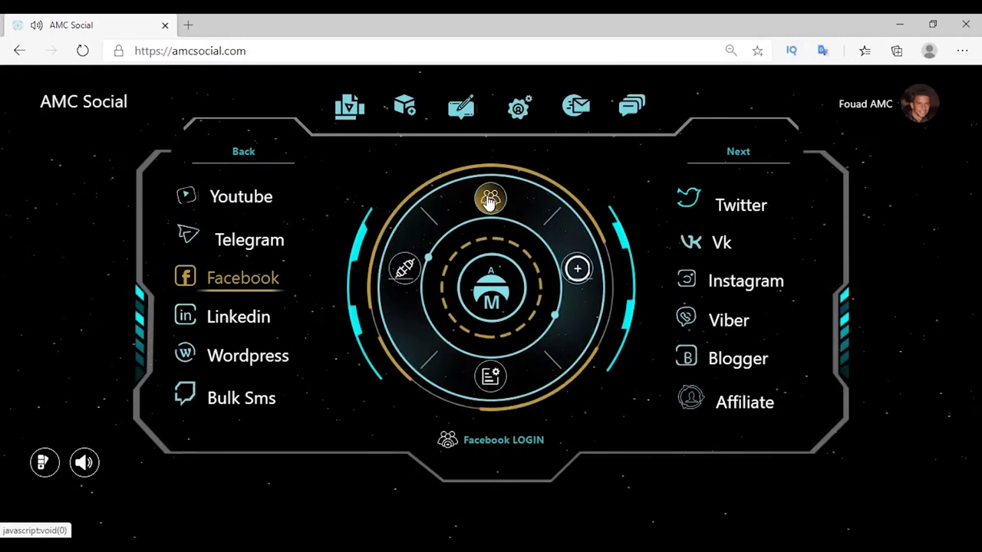
Start a Facebook login using the 'AMC Social' app ID from the Facebook LOGIN page.
{"action": "left_click", "coordinate": [488, 200]}
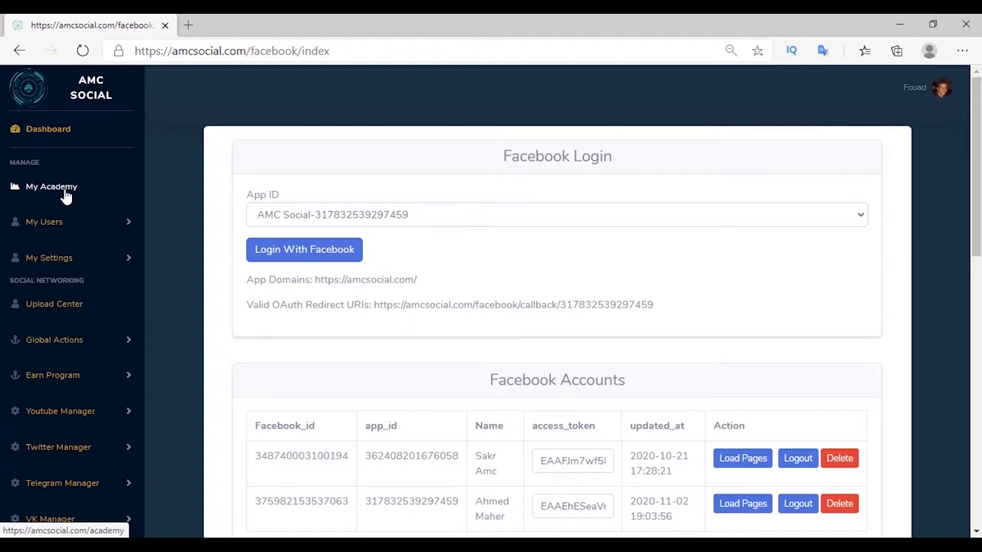
{"action": "left_click", "coordinate": [297, 216]}
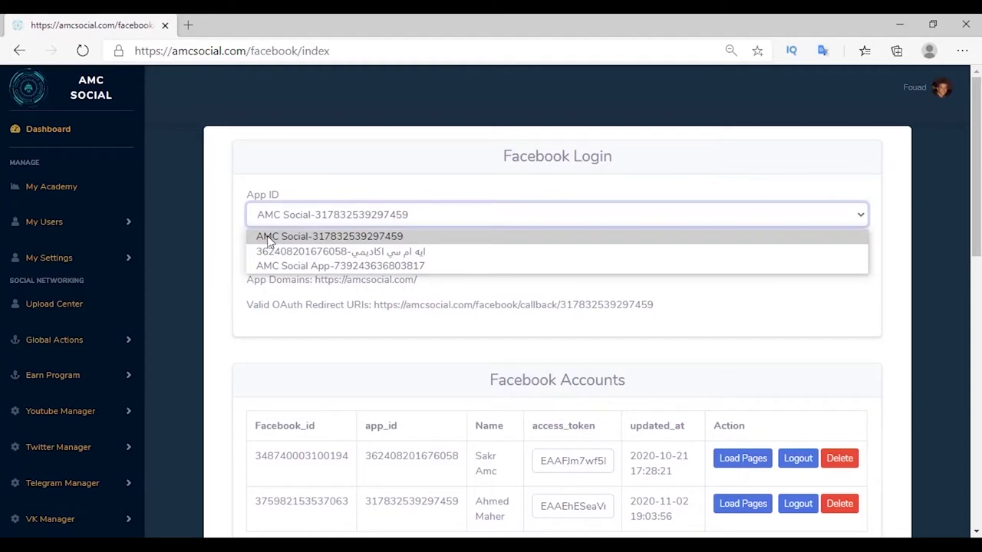
{"action": "left_click", "coordinate": [296, 237]}
{"action": "left_click", "coordinate": [303, 255]}
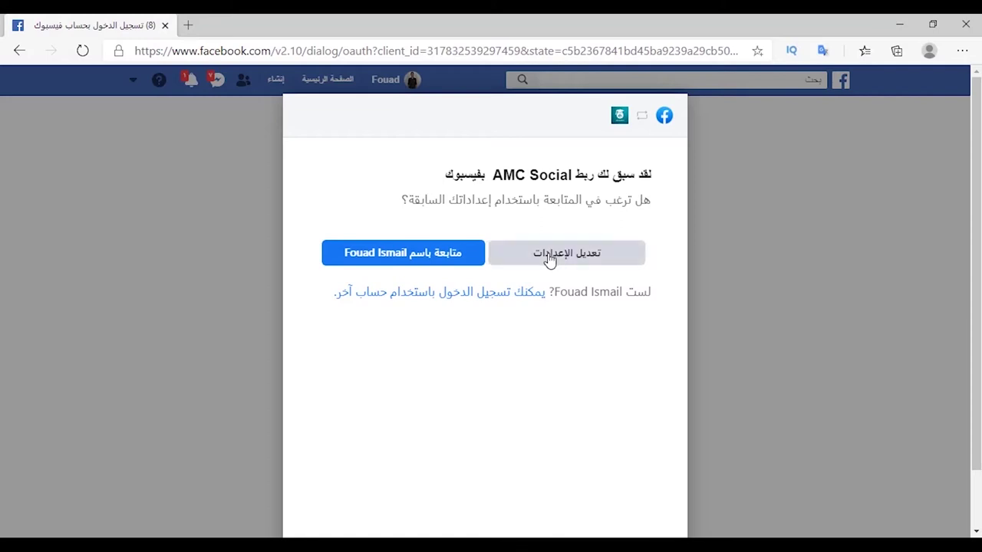
Approve AMC Social's access to the checked Cairo999, Shop Online and Kora Live pages and its permissions.
{"action": "left_click", "coordinate": [550, 260]}
{"action": "scroll", "coordinate": [554, 256], "scroll_direction": "down", "scroll_amount": 2}
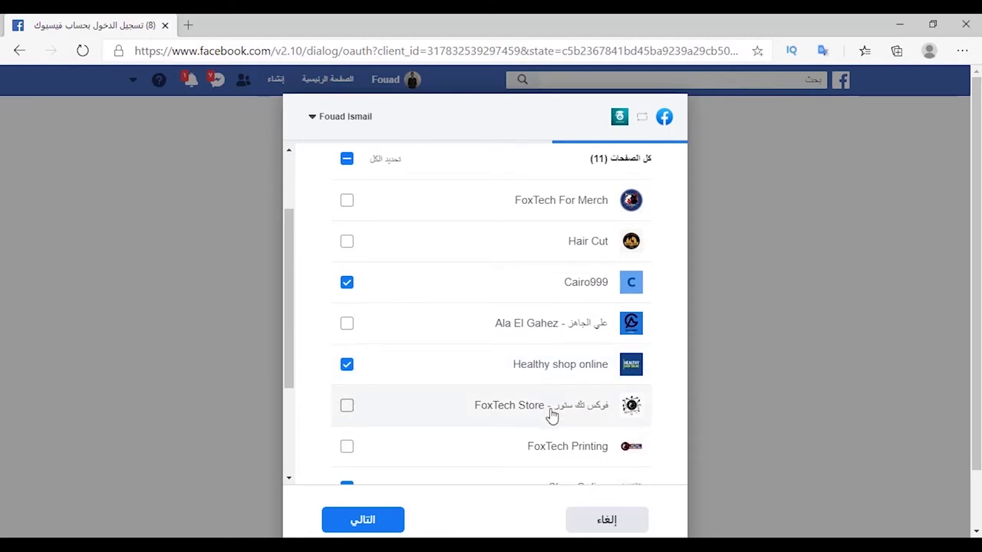
{"action": "scroll", "coordinate": [550, 430], "scroll_direction": "down", "scroll_amount": 3}
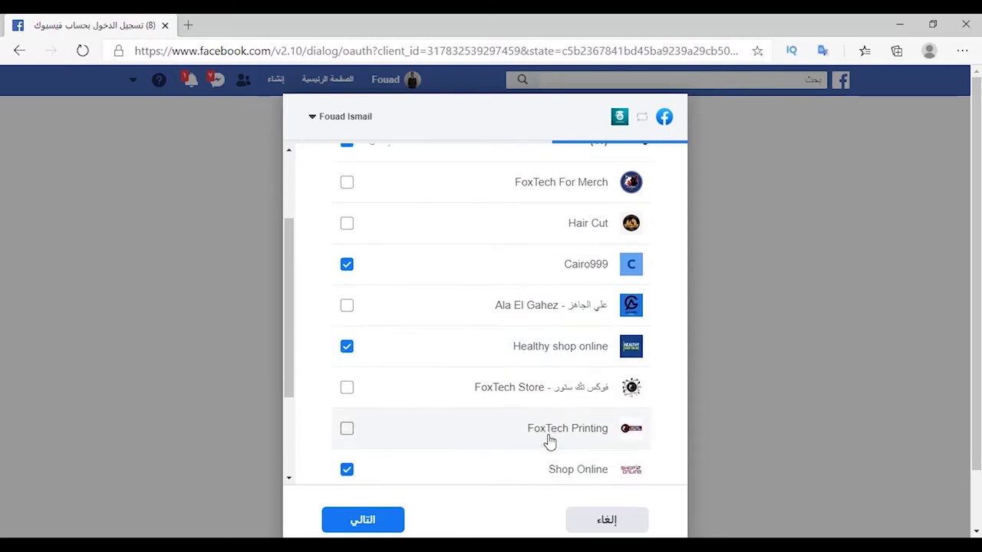
{"action": "left_click", "coordinate": [380, 527]}
{"action": "left_click", "coordinate": [368, 528]}
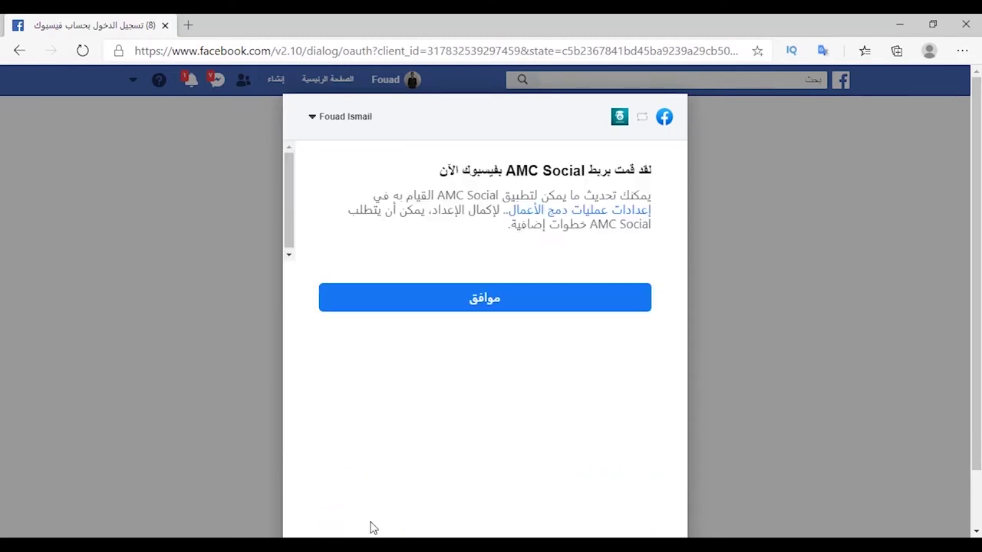
{"action": "left_click", "coordinate": [497, 308]}
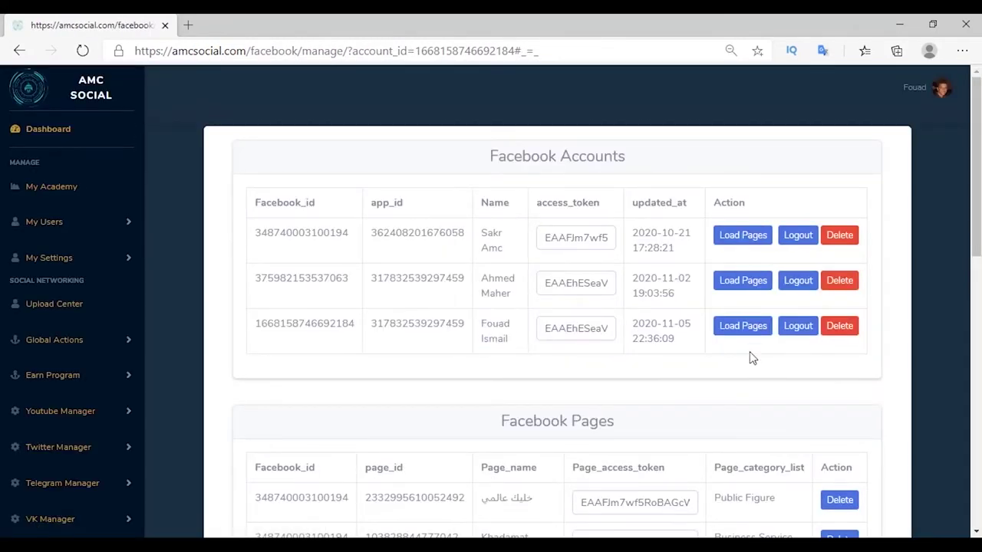
Load the new account's pages, add Shop Online, and ignore the remaining pages.
{"action": "left_click", "coordinate": [742, 326]}
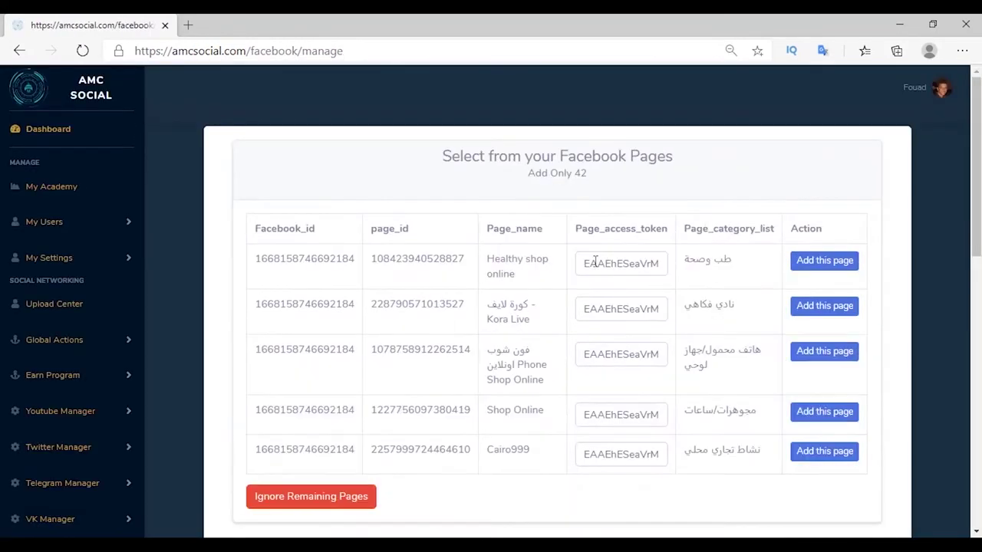
{"action": "left_click", "coordinate": [825, 412]}
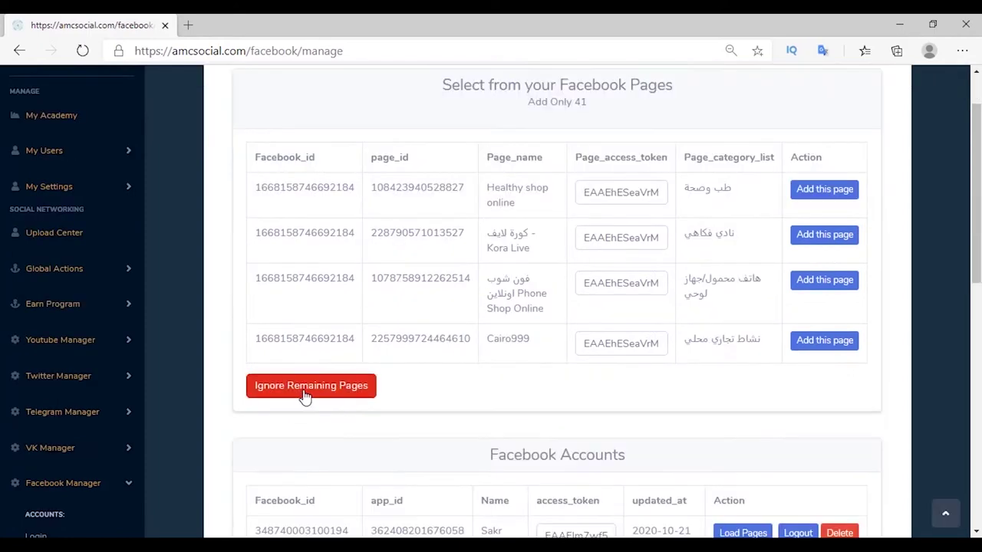
{"action": "left_click", "coordinate": [304, 395]}
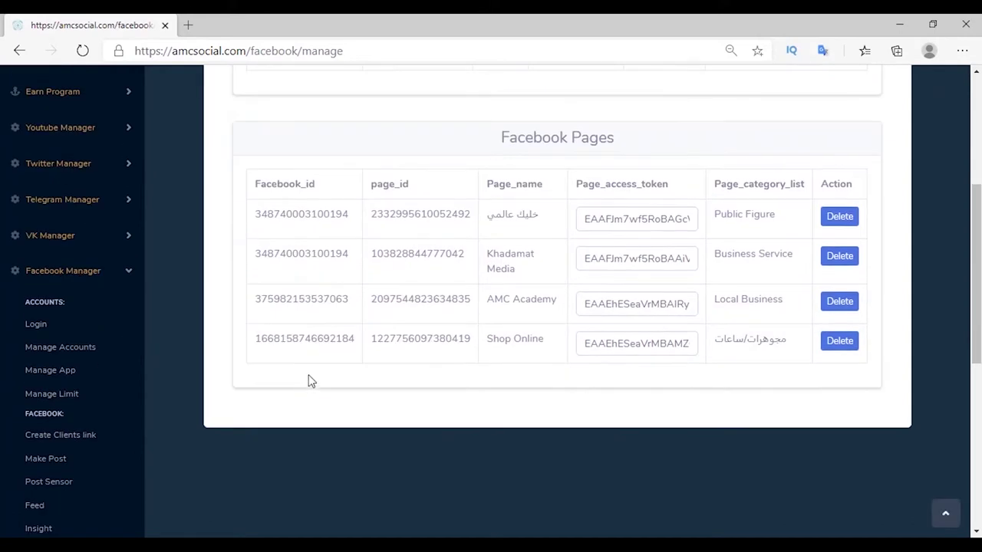
{"action": "left_click", "coordinate": [82, 443]}
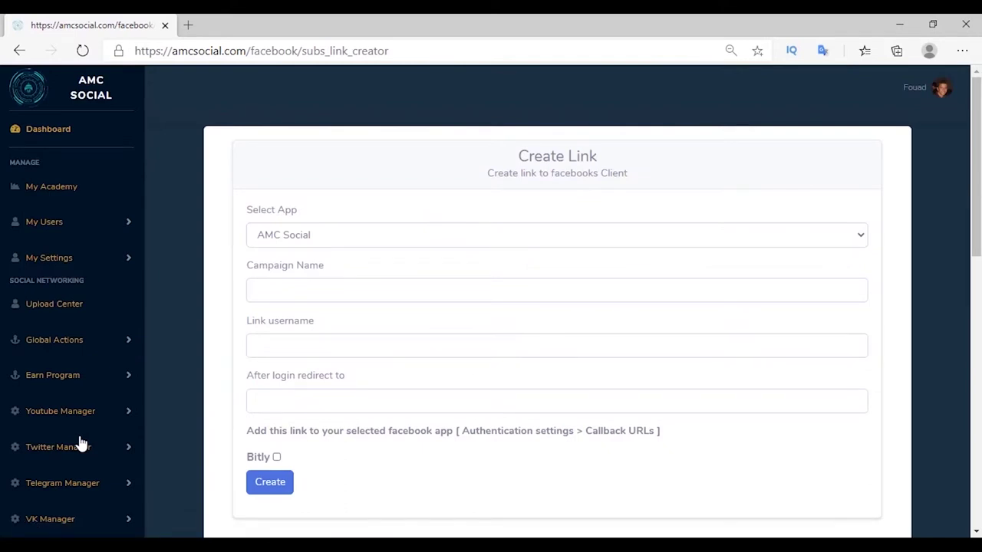
{"action": "left_click", "coordinate": [320, 239]}
{"action": "left_click", "coordinate": [318, 254]}
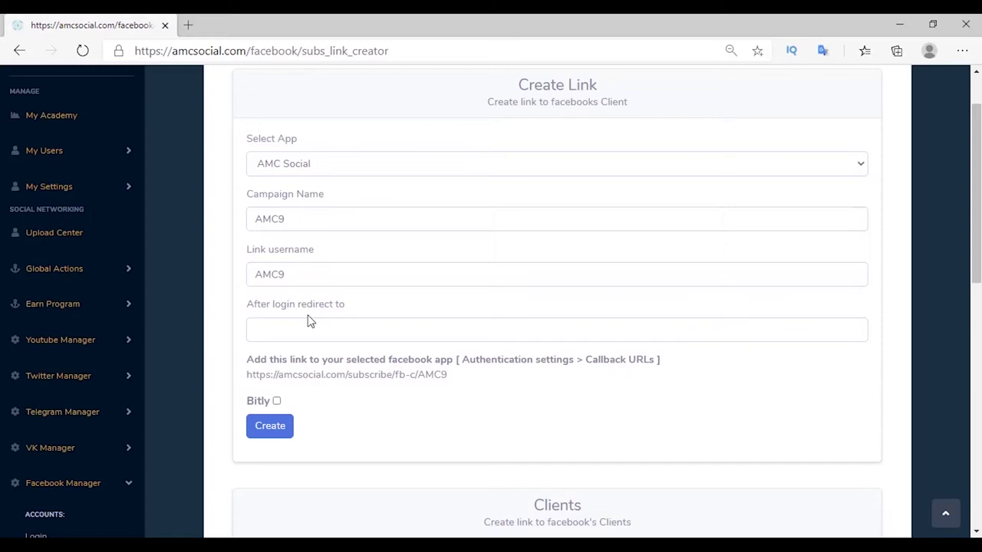
{"action": "left_click", "coordinate": [307, 328]}
{"action": "type", "text": "https://www.youtube.com/"}
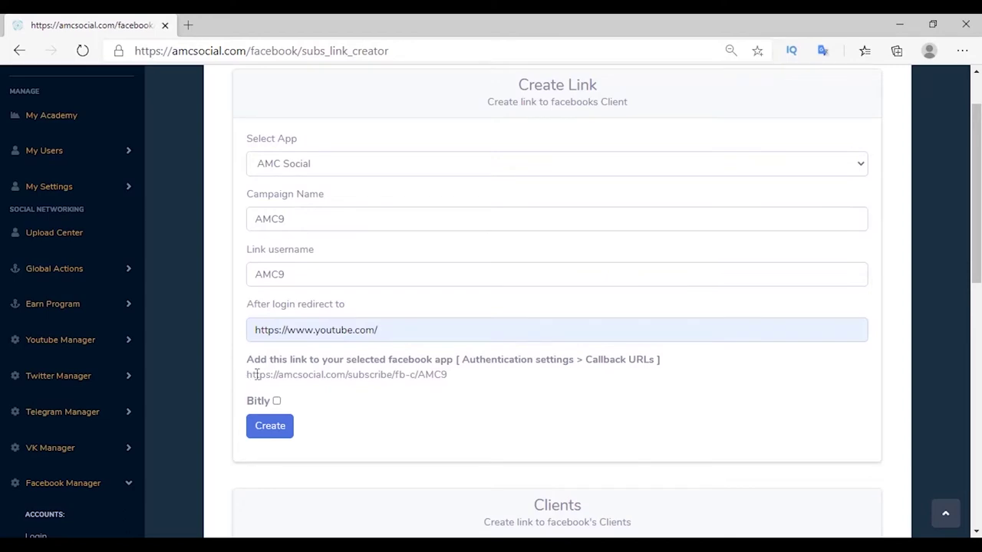
Copy the generated callback URL and go to the Facebook developer apps list in a new tab.
{"action": "left_click_drag", "start_coordinate": [254, 374], "coordinate": [449, 375]}
{"action": "right_click", "coordinate": [257, 373]}
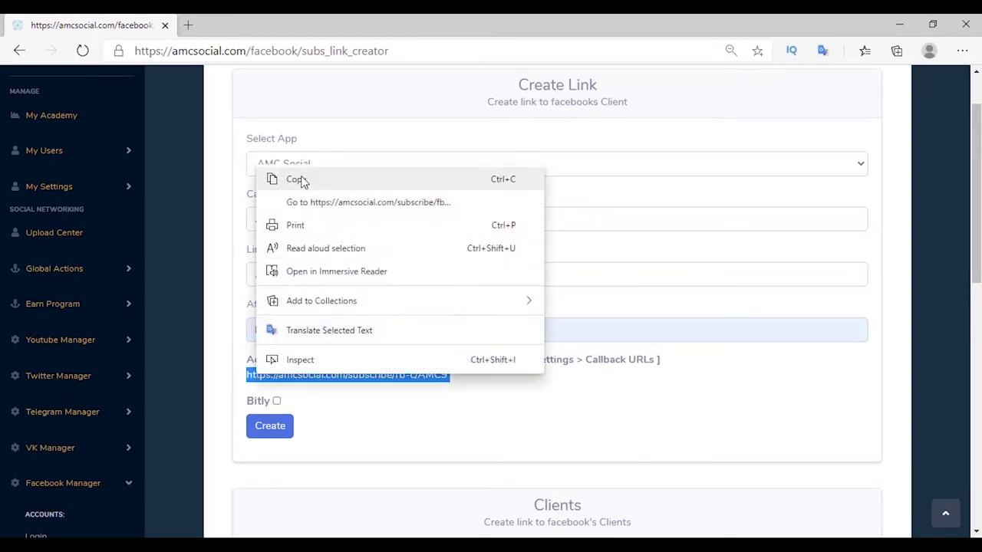
{"action": "left_click", "coordinate": [301, 181]}
{"action": "key", "text": "ctrl+t"}
{"action": "type", "text": "dev"}
{"action": "left_click", "coordinate": [264, 102]}
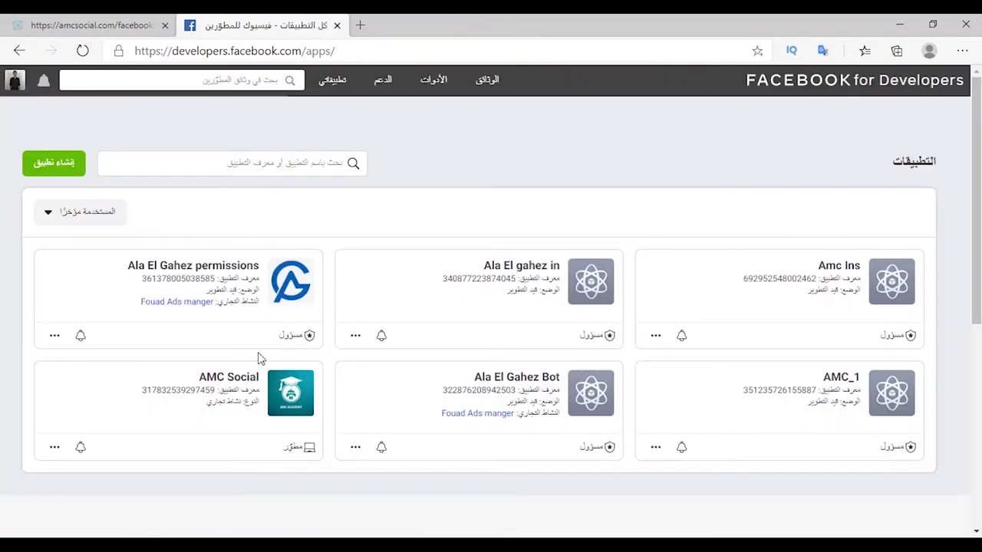
Add the AMC9 callback URL to AMC Social's Valid OAuth Redirect URIs and save the changes.
{"action": "left_click", "coordinate": [264, 354]}
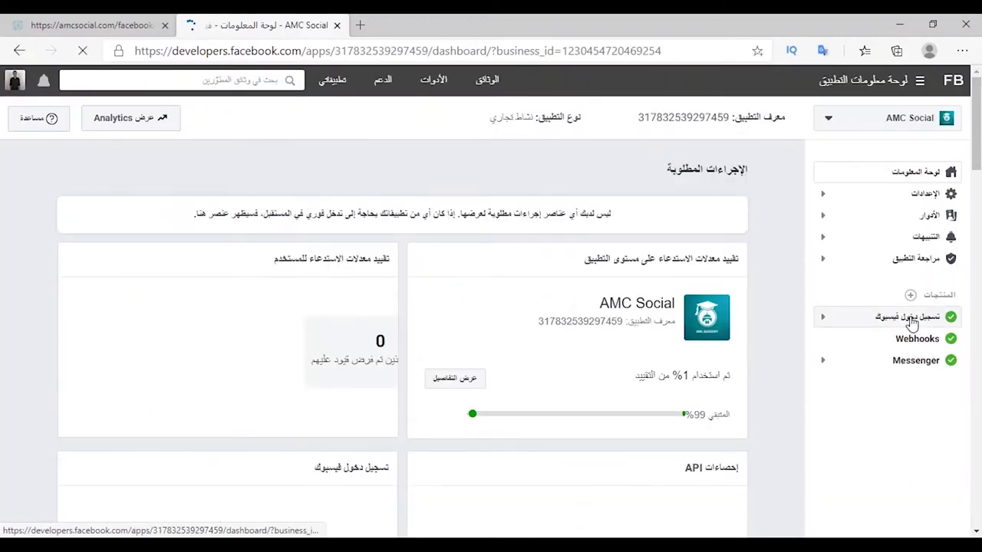
{"action": "left_click", "coordinate": [912, 317]}
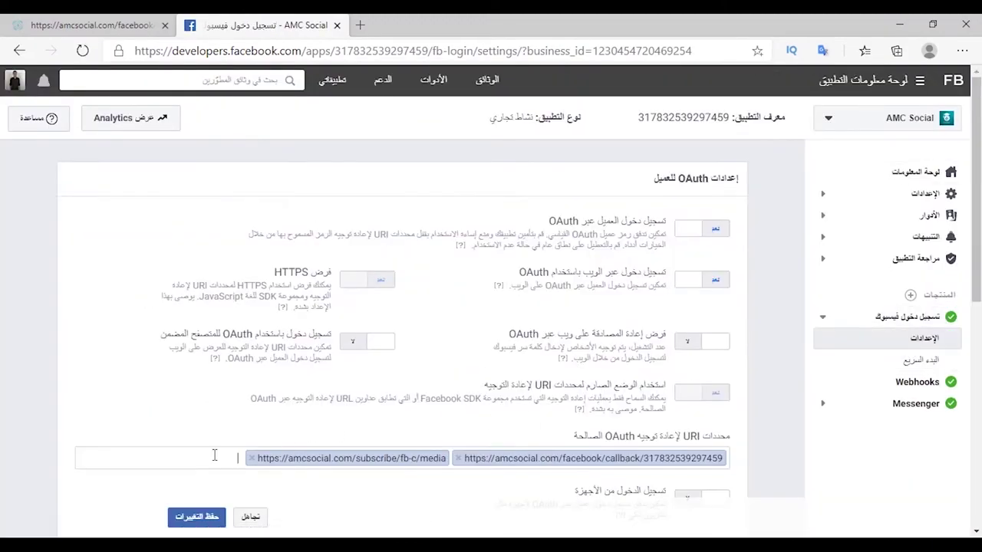
{"action": "right_click", "coordinate": [213, 459]}
{"action": "left_click", "coordinate": [264, 345]}
{"action": "key", "text": "Return"}
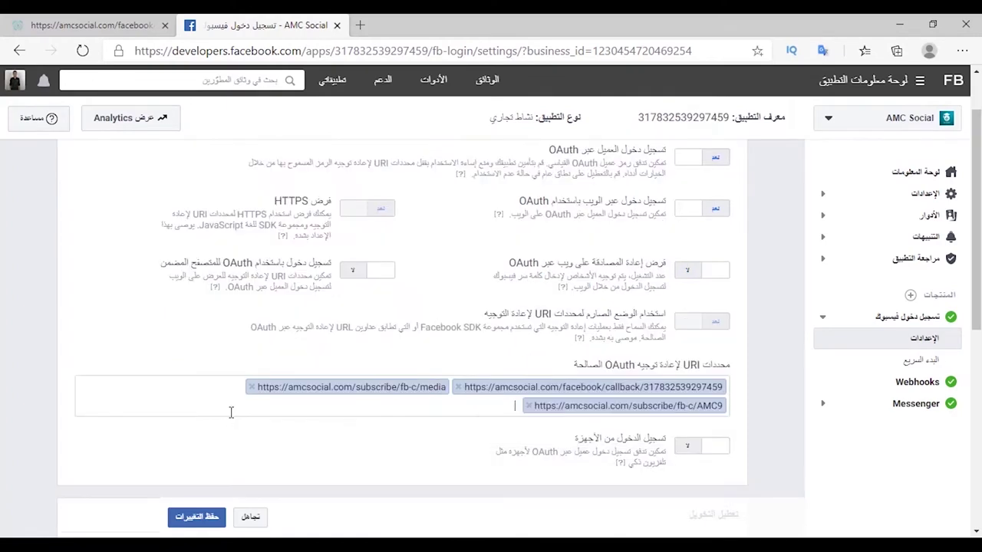
{"action": "left_click", "coordinate": [197, 518]}
{"action": "left_click", "coordinate": [336, 25]}
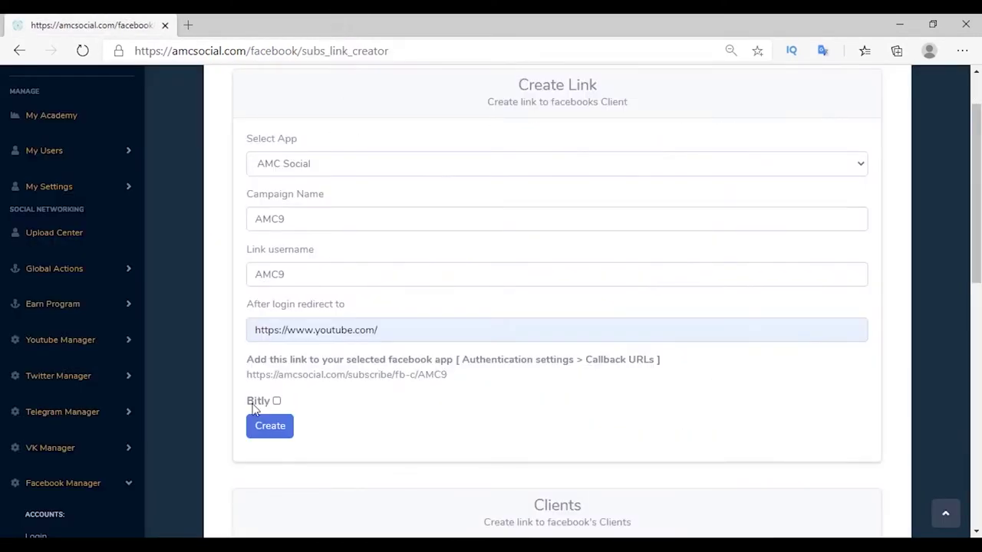
Create the AMC9 client link and copy its link from the Clients table.
{"action": "left_click", "coordinate": [270, 427]}
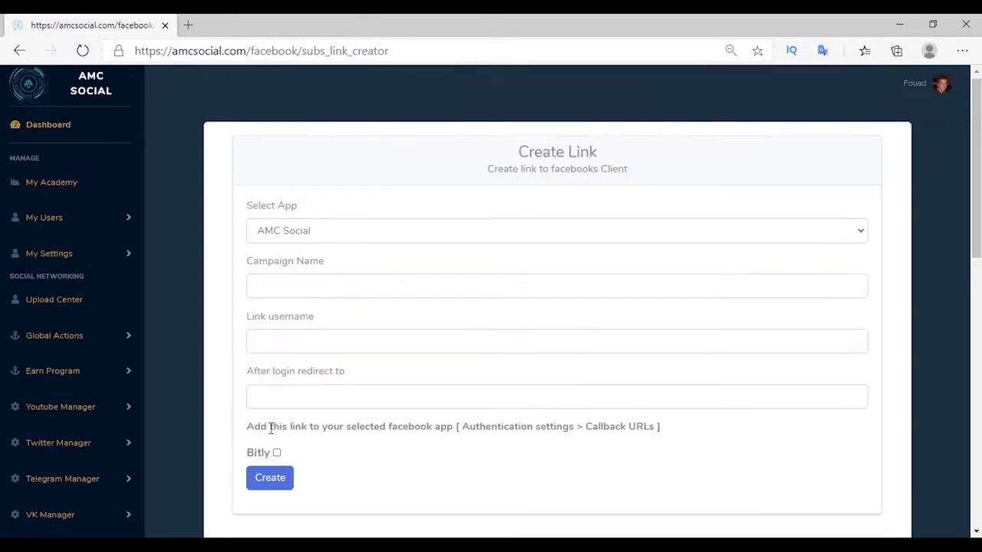
{"action": "scroll", "coordinate": [271, 430], "scroll_direction": "down", "scroll_amount": 4}
{"action": "left_click_drag", "start_coordinate": [257, 403], "coordinate": [538, 414]}
{"action": "left_click", "coordinate": [561, 436]}
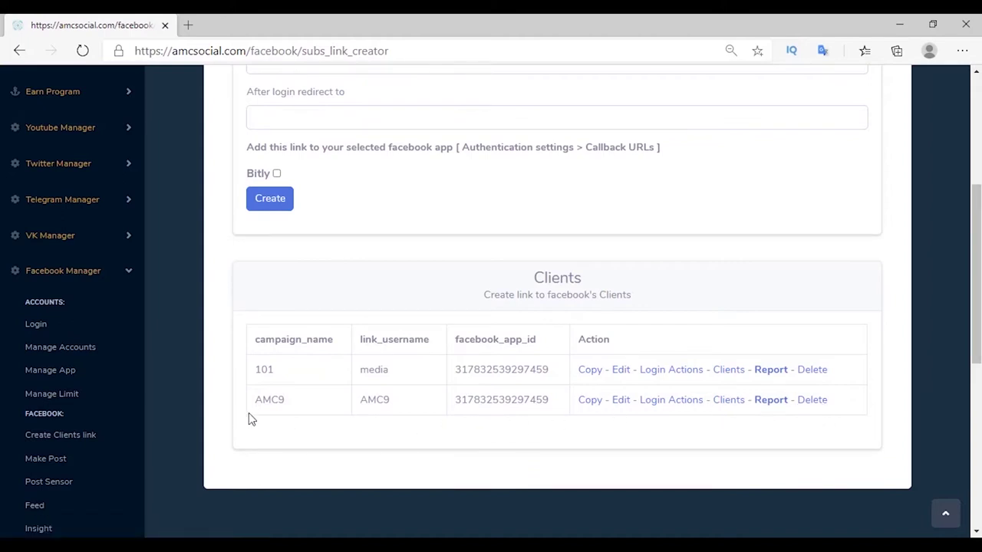
Start a Post login action for the AMC9 link, leaving link, picture and video unset.
{"action": "left_click", "coordinate": [663, 401]}
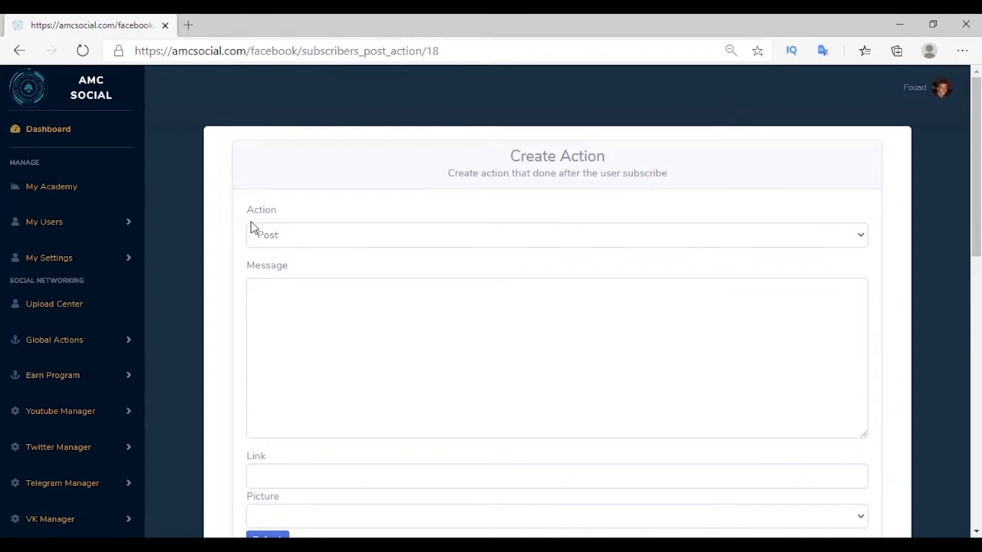
{"action": "left_click", "coordinate": [276, 235]}
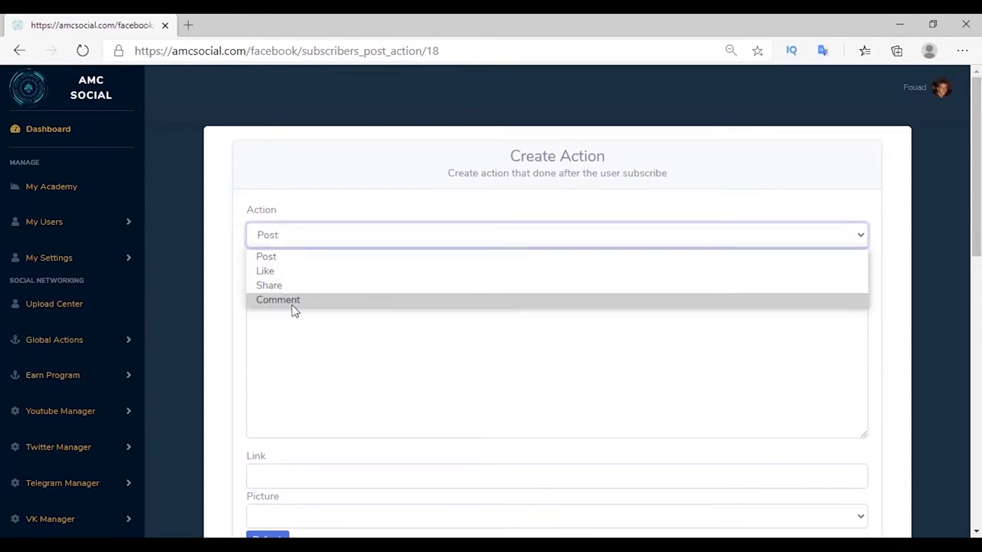
{"action": "left_click", "coordinate": [211, 266]}
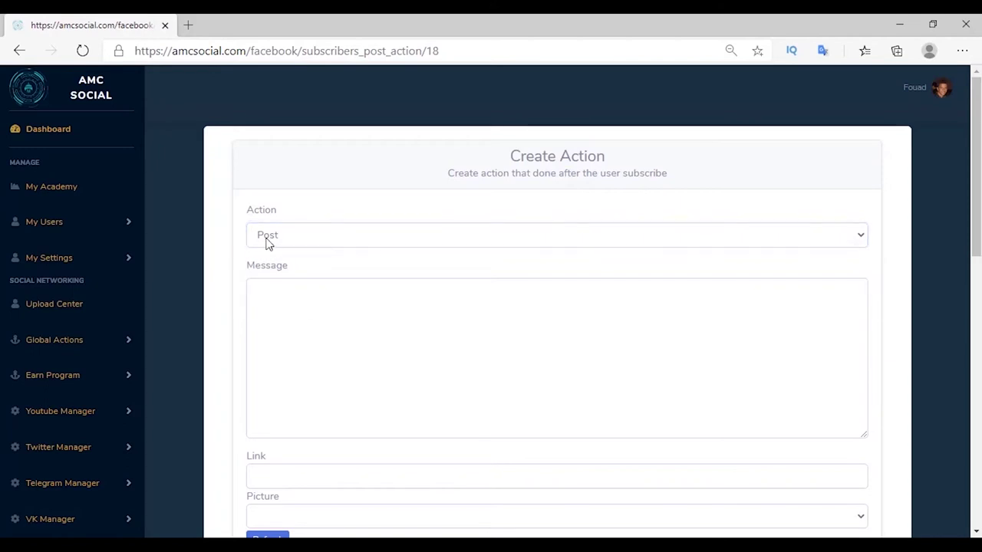
{"action": "scroll", "coordinate": [269, 244], "scroll_direction": "down", "scroll_amount": 2}
{"action": "left_click", "coordinate": [276, 335]}
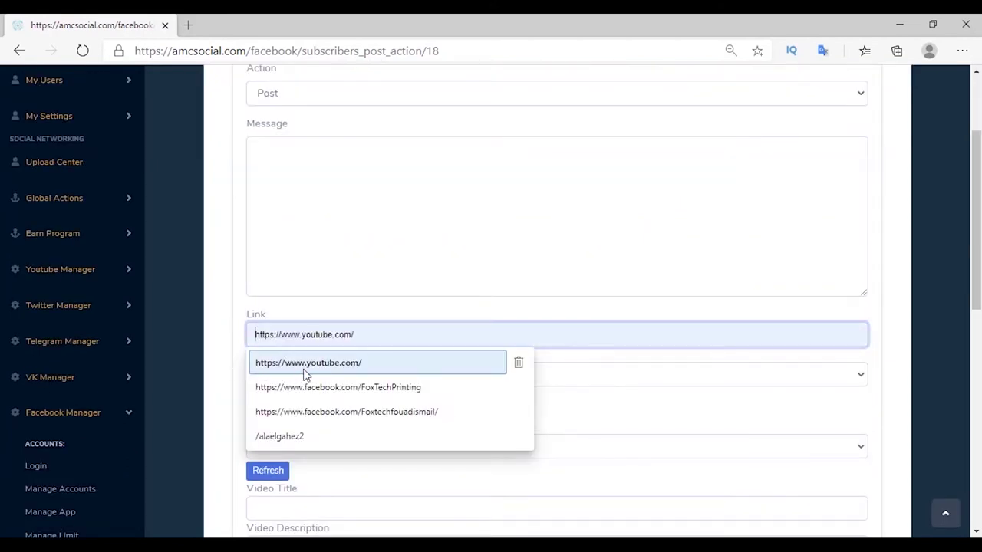
{"action": "left_click", "coordinate": [233, 361]}
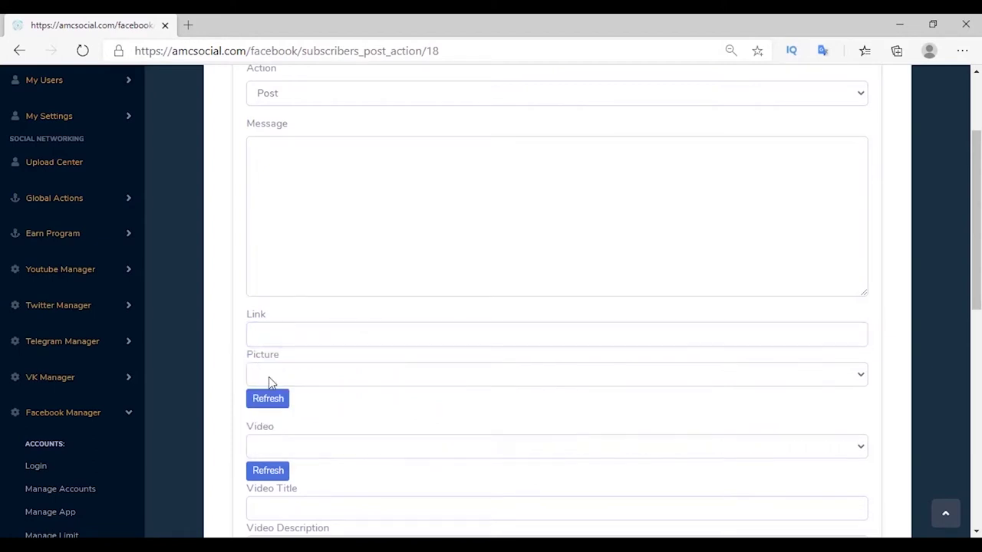
{"action": "left_click", "coordinate": [269, 377]}
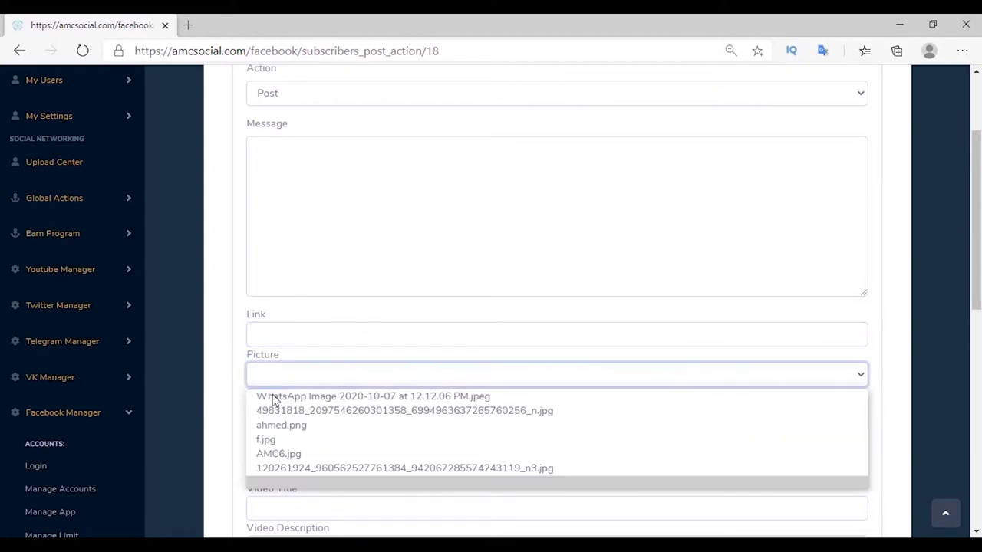
{"action": "left_click", "coordinate": [231, 400]}
{"action": "scroll", "coordinate": [237, 392], "scroll_direction": "down", "scroll_amount": 1}
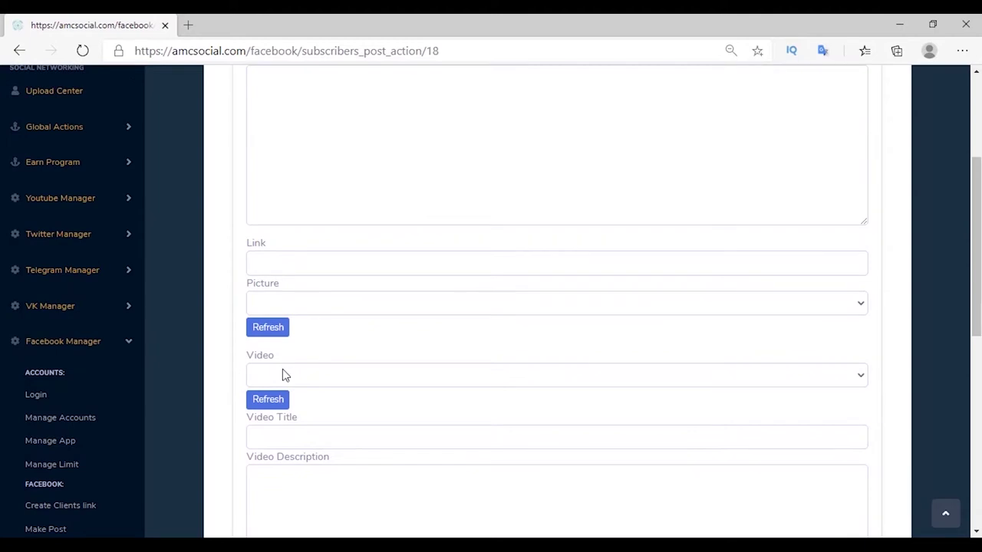
{"action": "left_click", "coordinate": [283, 379]}
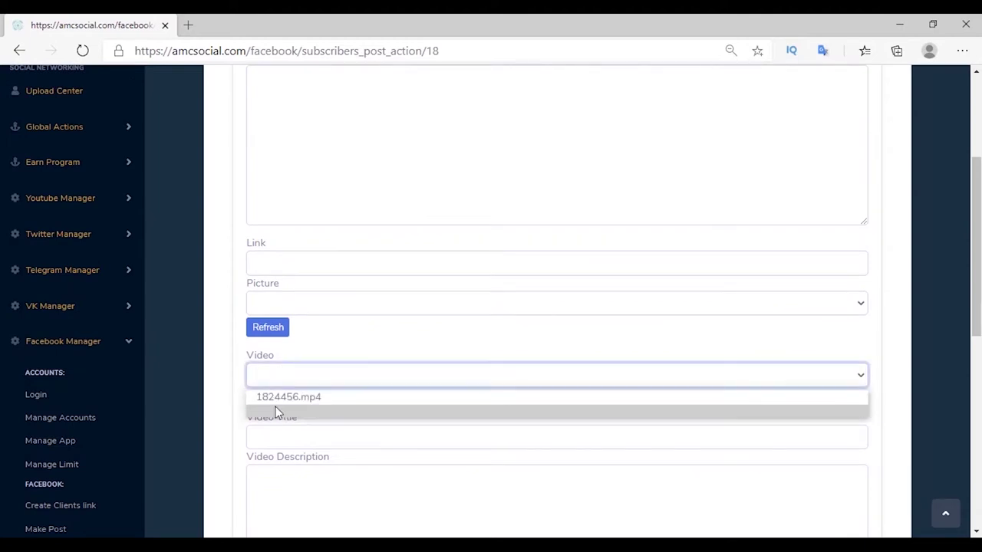
{"action": "left_click", "coordinate": [222, 384]}
{"action": "scroll", "coordinate": [246, 414], "scroll_direction": "down", "scroll_amount": 1}
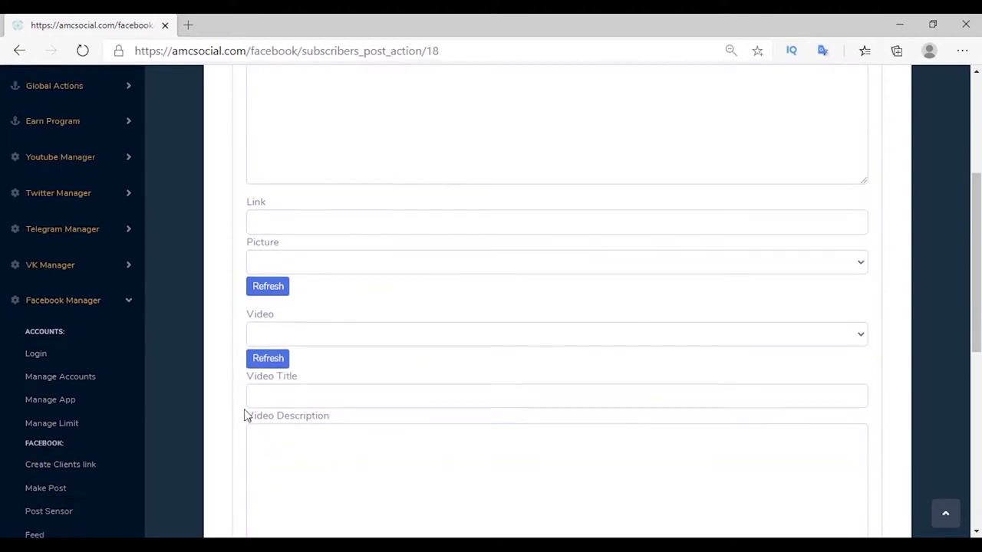
{"action": "scroll", "coordinate": [268, 379], "scroll_direction": "down", "scroll_amount": 3}
Set the call-to-action to SUBSCRIBE with the YouTube channel URL as its value and create it.
{"action": "left_click", "coordinate": [268, 372]}
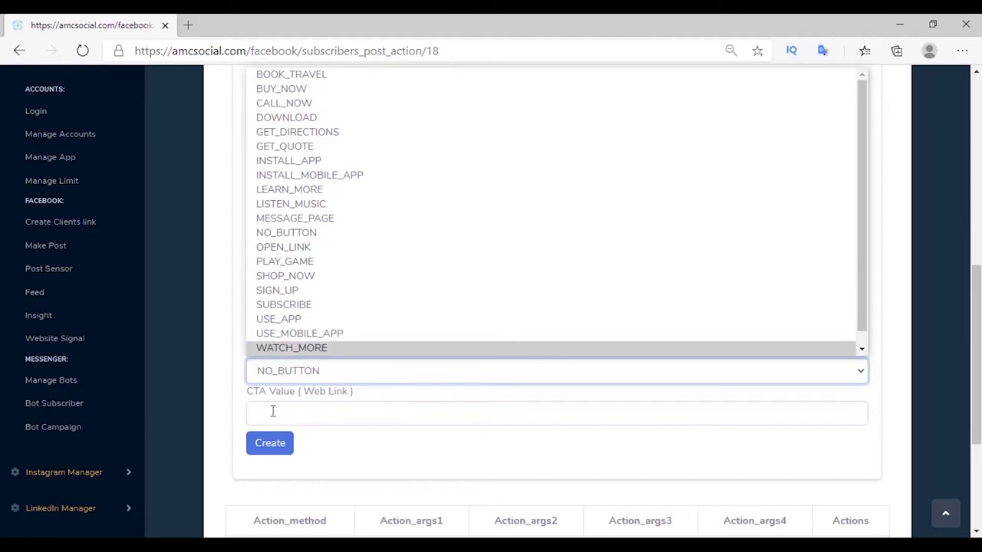
{"action": "scroll", "coordinate": [241, 351], "scroll_direction": "down", "scroll_amount": 2}
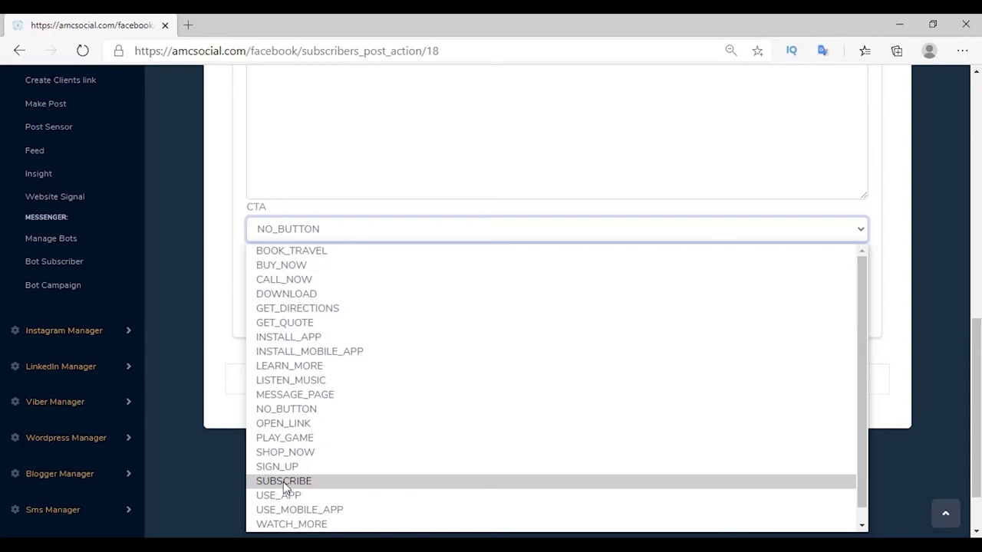
{"action": "left_click", "coordinate": [284, 482]}
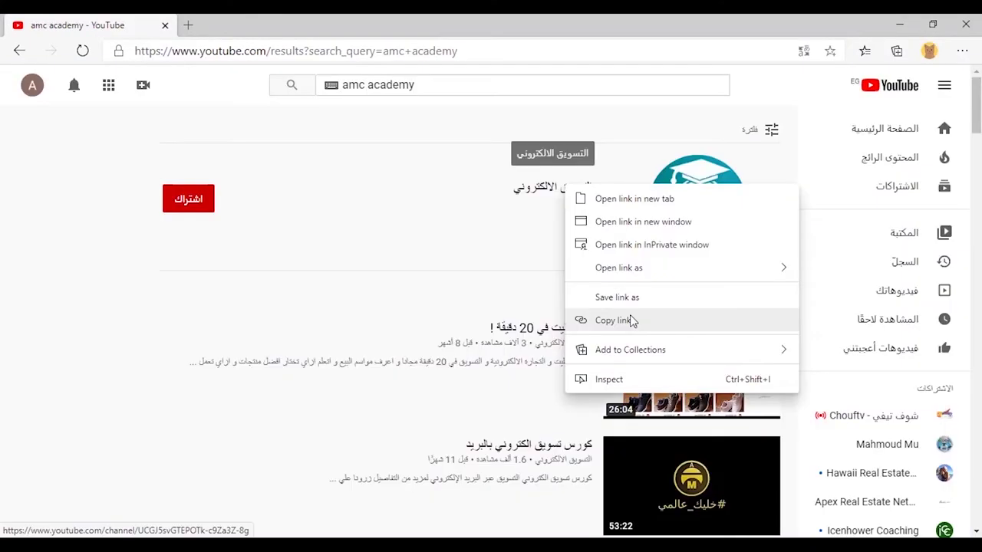
{"action": "left_click", "coordinate": [631, 320]}
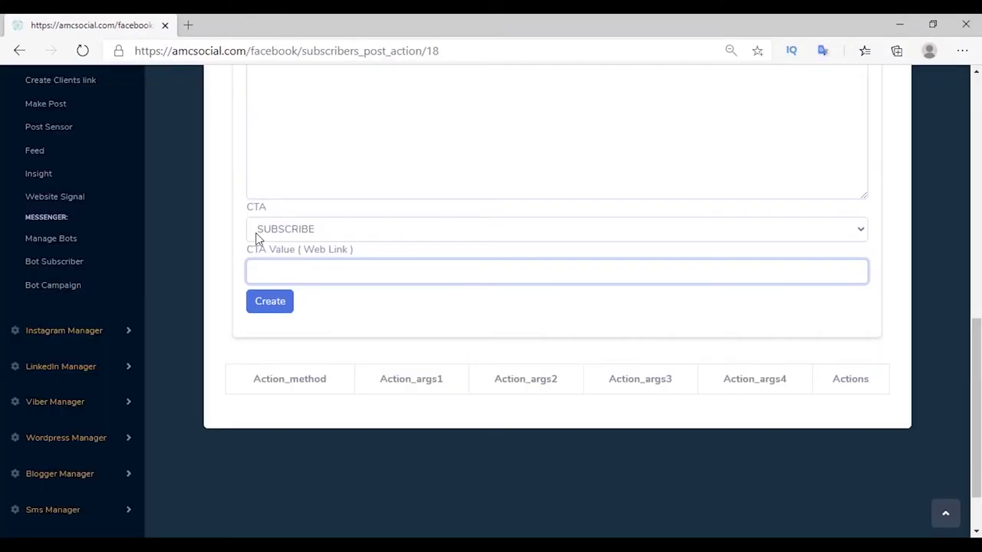
{"action": "left_click", "coordinate": [259, 242]}
{"action": "key", "text": "ctrl+v"}
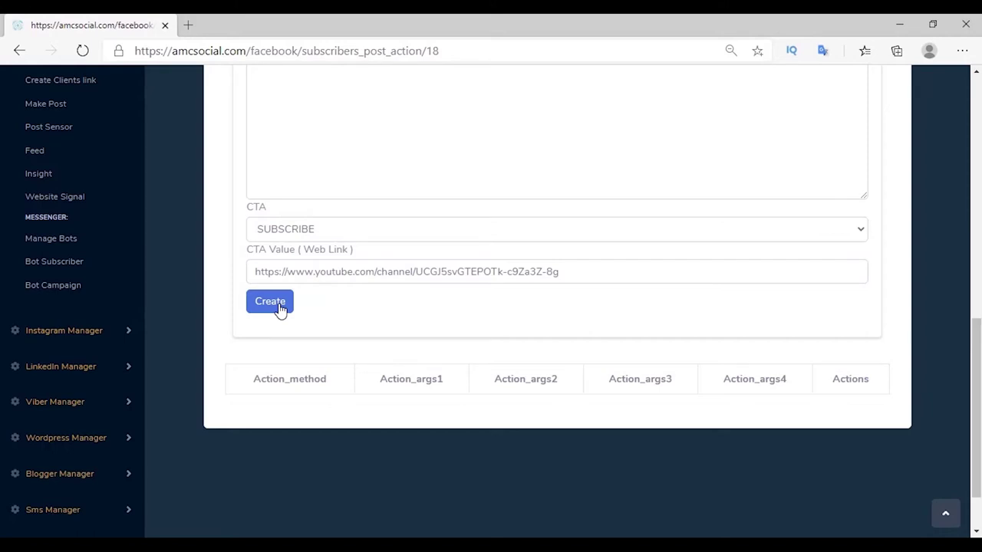
{"action": "left_click", "coordinate": [281, 307]}
{"action": "left_click", "coordinate": [294, 164]}
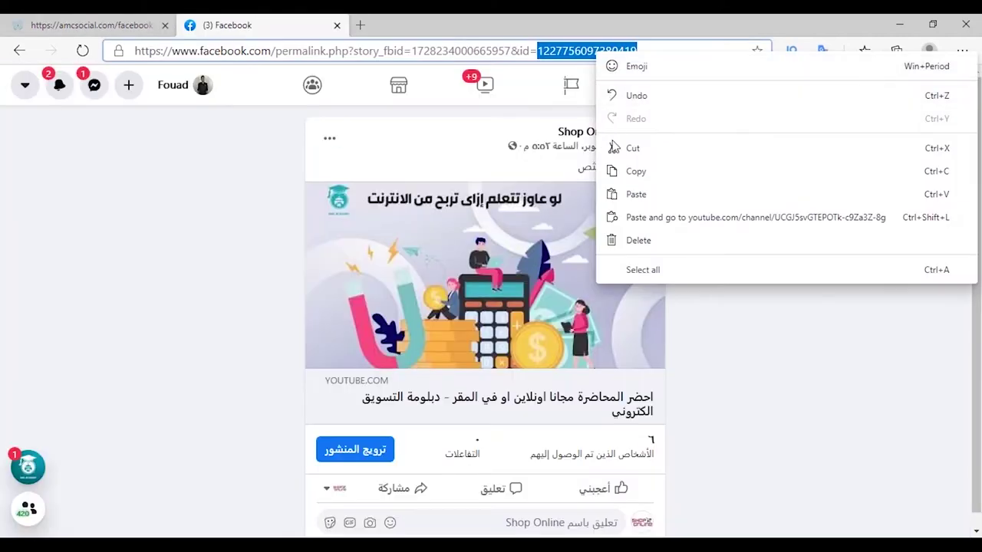
{"action": "left_click", "coordinate": [636, 171]}
{"action": "left_click", "coordinate": [92, 25]}
{"action": "right_click", "coordinate": [407, 260]}
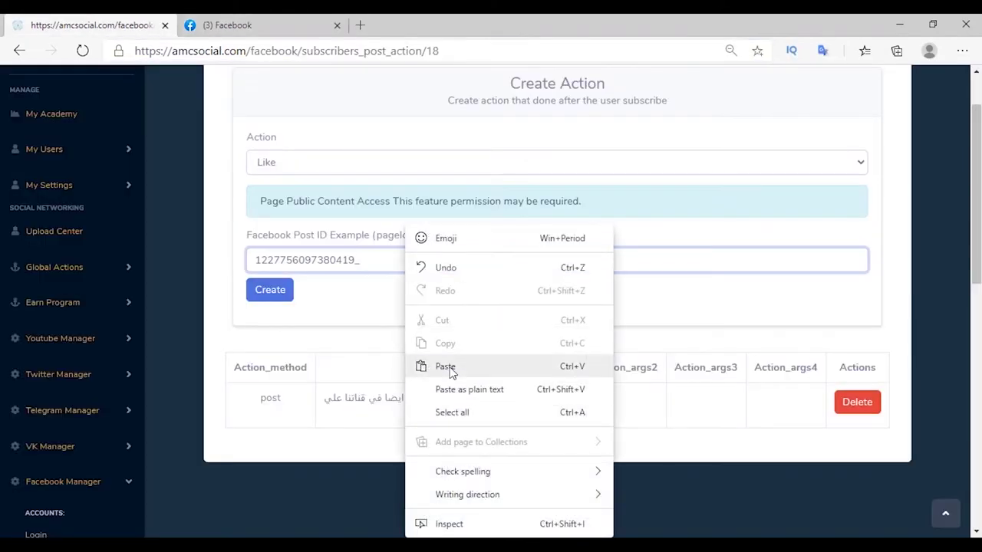
{"action": "left_click", "coordinate": [445, 367]}
{"action": "left_click", "coordinate": [270, 289]}
Add a share action on the same Shop Online post.
{"action": "left_click", "coordinate": [270, 235]}
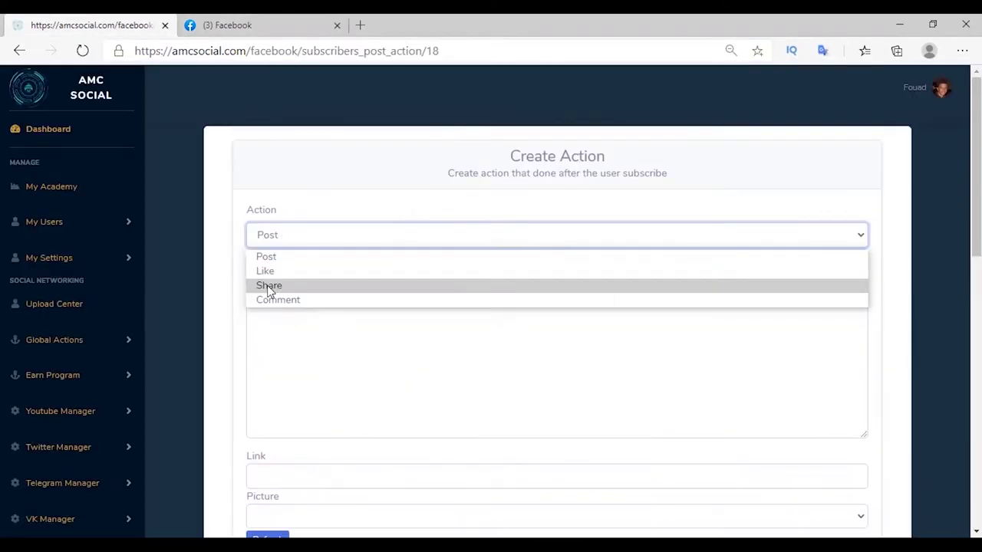
{"action": "left_click", "coordinate": [268, 290]}
{"action": "right_click", "coordinate": [423, 295]}
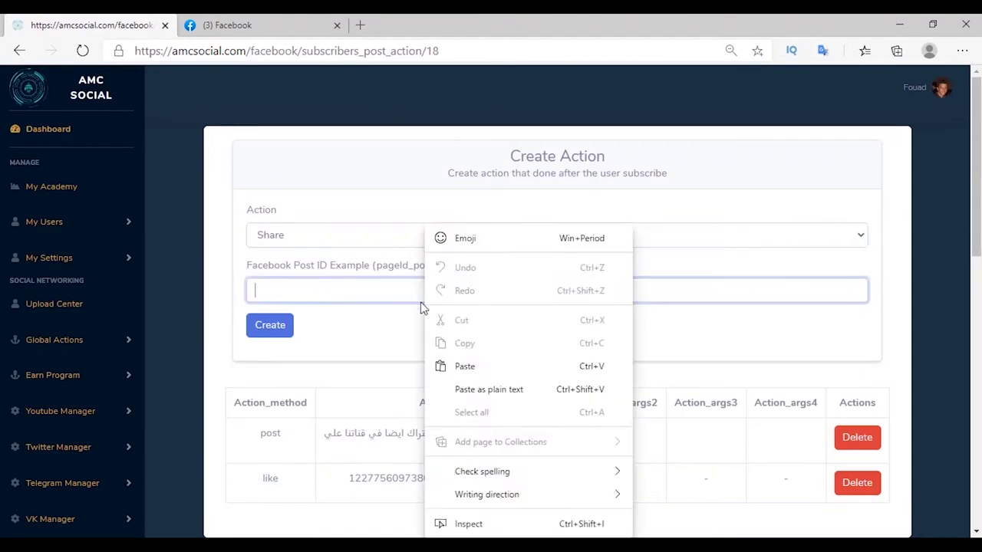
{"action": "left_click", "coordinate": [458, 367]}
{"action": "left_click", "coordinate": [273, 329]}
Add a comment action reading 'Good Job' on the same post.
{"action": "left_click", "coordinate": [270, 235]}
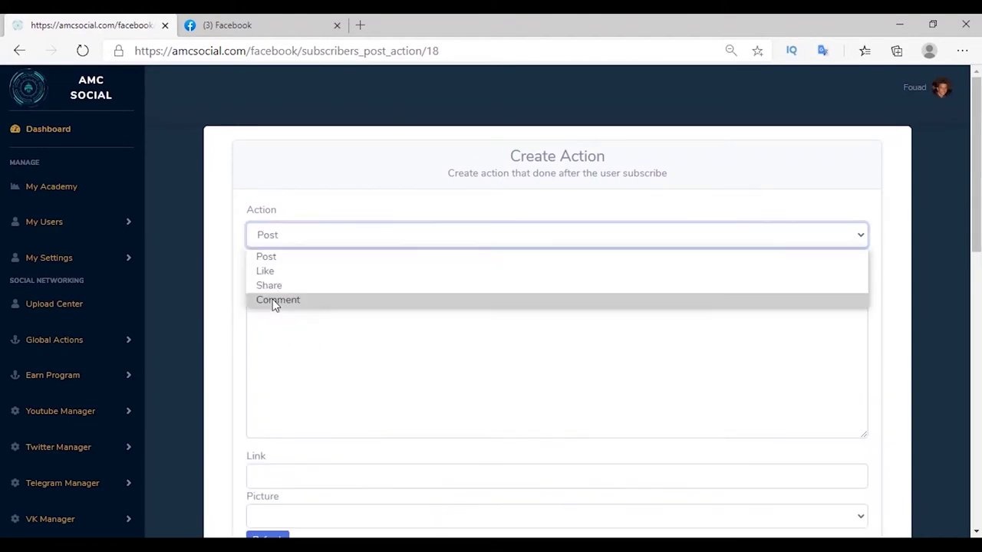
{"action": "left_click", "coordinate": [272, 300]}
{"action": "scroll", "coordinate": [272, 299], "scroll_direction": "down", "scroll_amount": 1}
{"action": "right_click", "coordinate": [302, 261]}
{"action": "left_click", "coordinate": [344, 366]}
{"action": "left_click", "coordinate": [255, 301]}
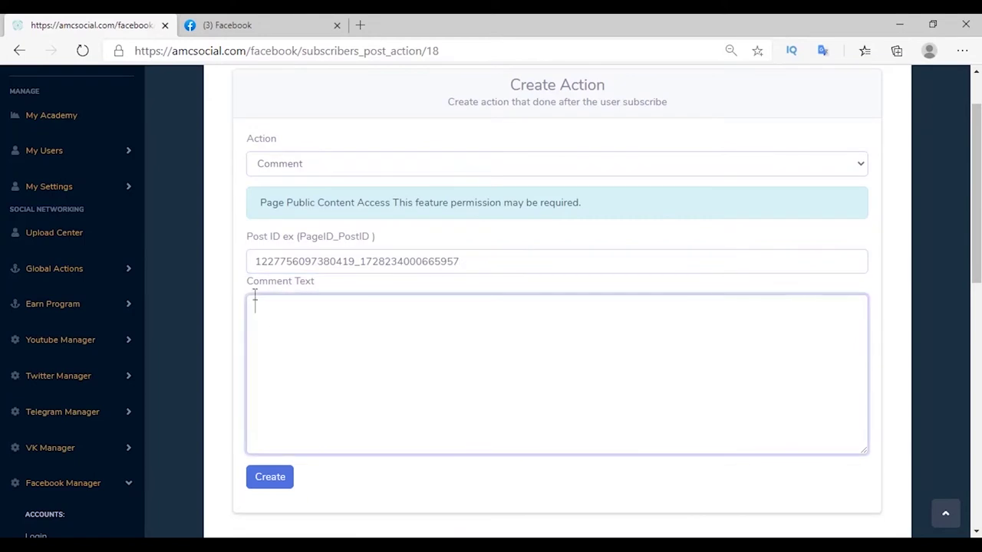
{"action": "left_click_drag", "start_coordinate": [247, 283], "coordinate": [335, 283]}
{"action": "left_click", "coordinate": [287, 329]}
{"action": "type", "text": "Good Job"}
{"action": "scroll", "coordinate": [286, 330], "scroll_direction": "down", "scroll_amount": 2}
{"action": "left_click", "coordinate": [264, 343]}
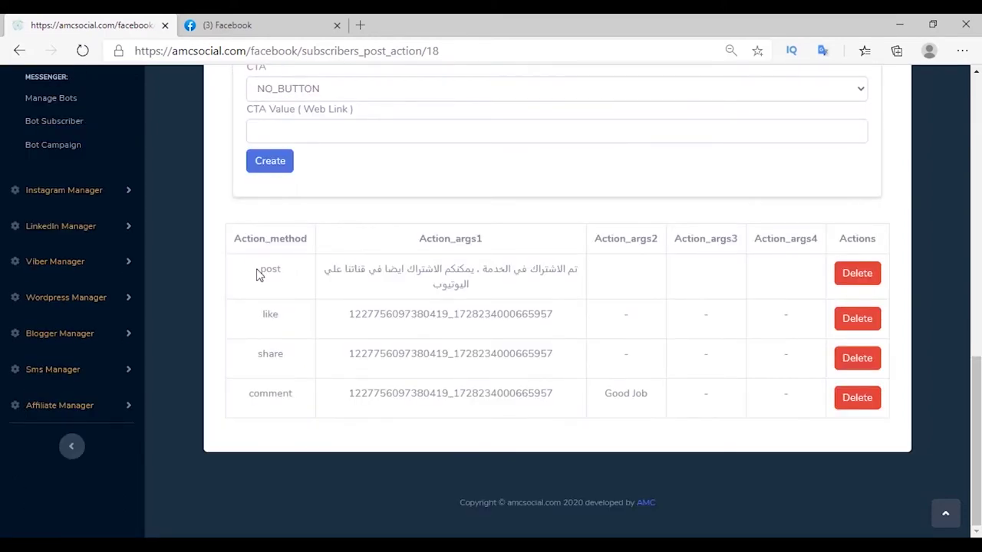
Open the AMC9 campaign's link details and select its copy link address.
{"action": "scroll", "coordinate": [257, 275], "scroll_direction": "up", "scroll_amount": 5}
{"action": "left_click", "coordinate": [88, 294]}
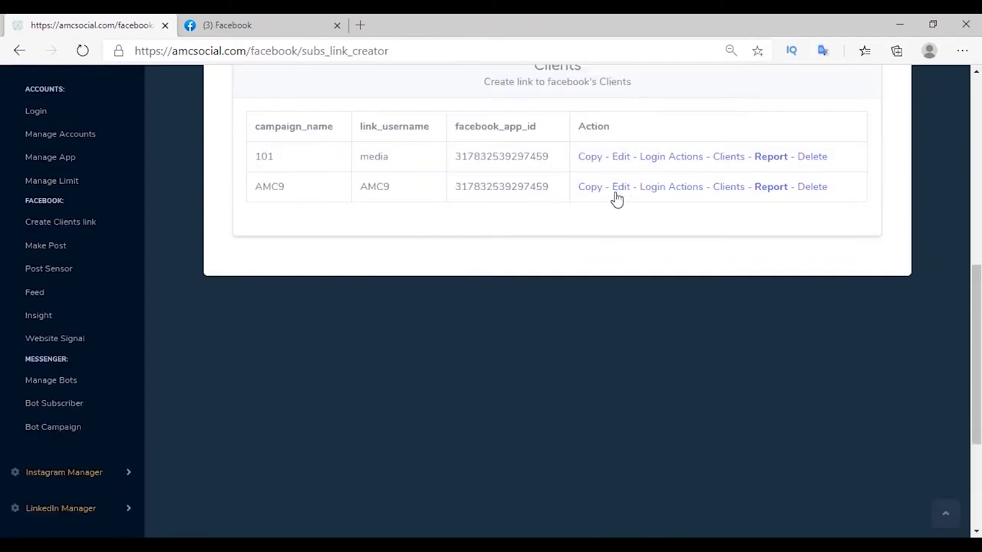
{"action": "left_click", "coordinate": [597, 189]}
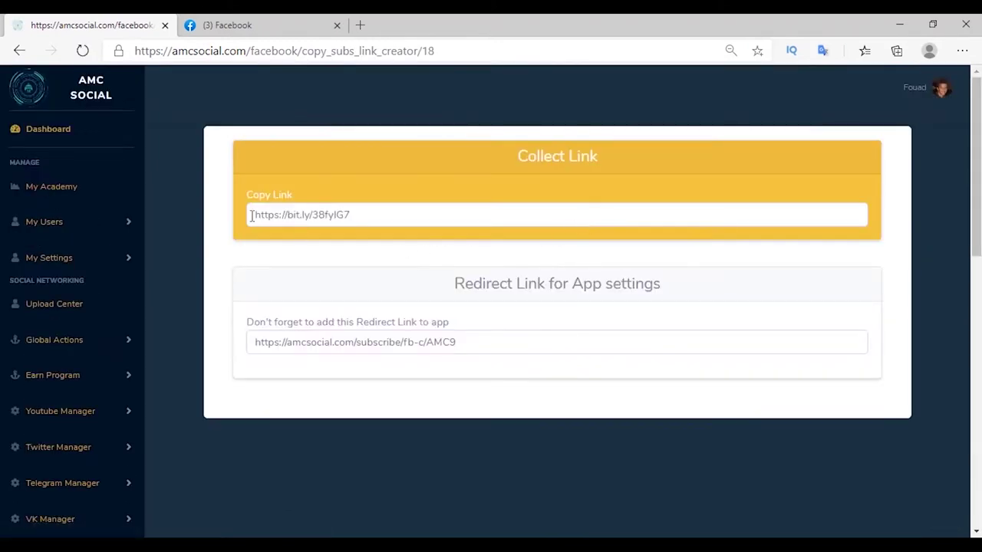
{"action": "left_click_drag", "start_coordinate": [251, 216], "coordinate": [387, 204]}
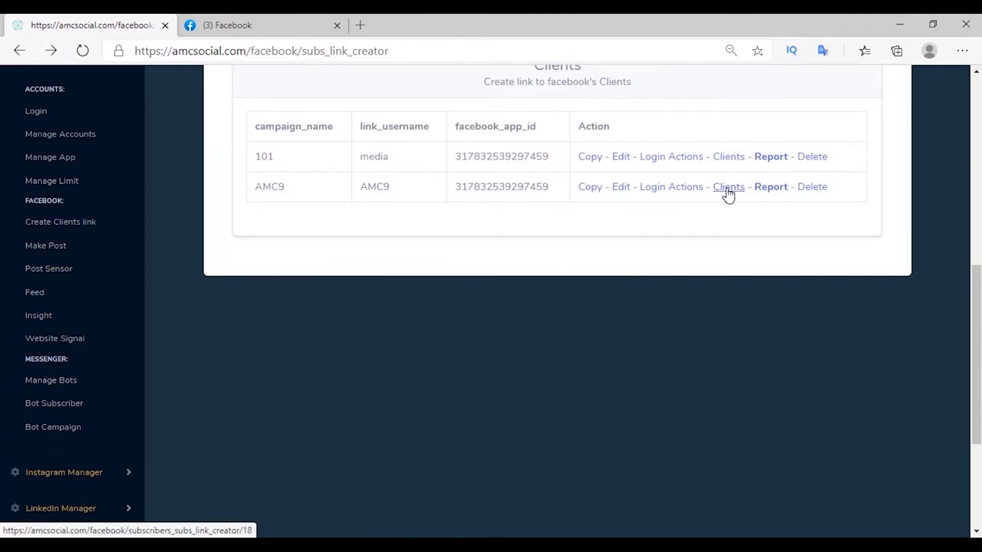
View the AMC9 subscriber list showing Healthy shop online with 0 actions done.
{"action": "left_click", "coordinate": [728, 192]}
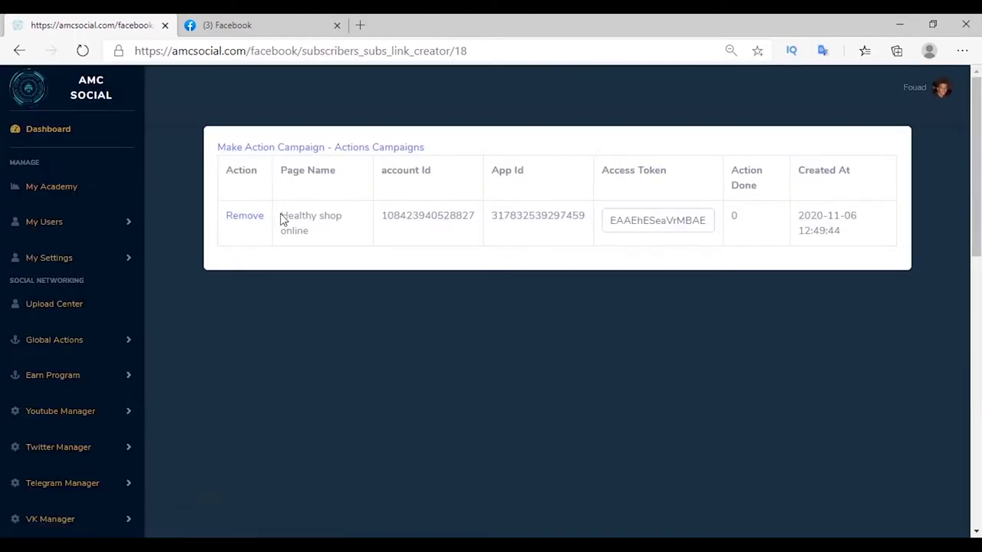
{"action": "mouse_move", "coordinate": [282, 220]}
{"action": "left_mouse_down"}
{"action": "mouse_move", "coordinate": [335, 217]}
{"action": "mouse_move", "coordinate": [434, 250]}
{"action": "mouse_move", "coordinate": [575, 239]}
{"action": "left_mouse_up"}
{"action": "left_click", "coordinate": [732, 257]}
{"action": "double_click", "coordinate": [746, 216]}
{"action": "left_click", "coordinate": [721, 257]}
{"action": "mouse_move", "coordinate": [280, 220]}
{"action": "left_mouse_down"}
{"action": "mouse_move", "coordinate": [346, 215]}
{"action": "mouse_move", "coordinate": [345, 237]}
{"action": "left_mouse_up"}
Open the Shop Online post shared on Healthy shop online to check its like and comment.
{"action": "left_click", "coordinate": [338, 249]}
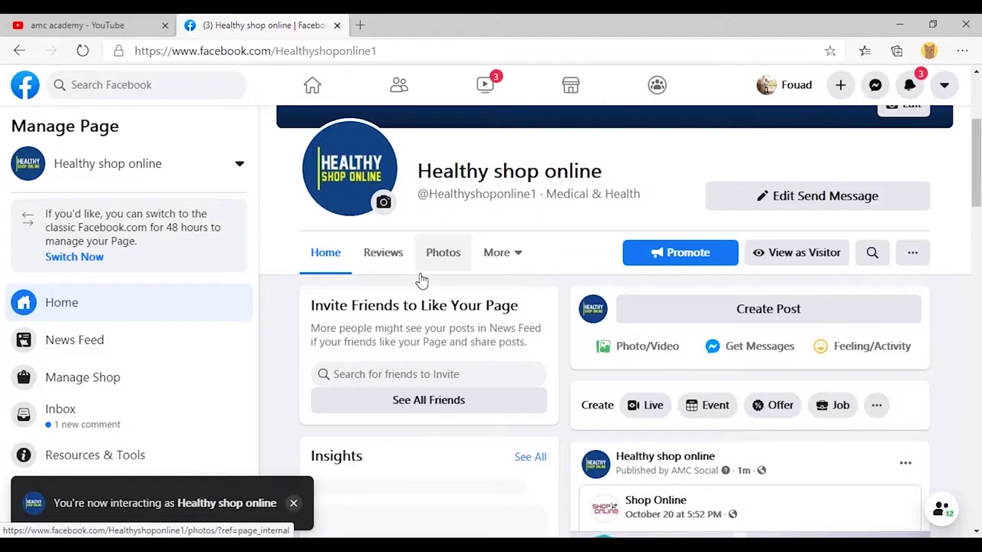
{"action": "scroll", "coordinate": [423, 279], "scroll_direction": "down", "scroll_amount": 3}
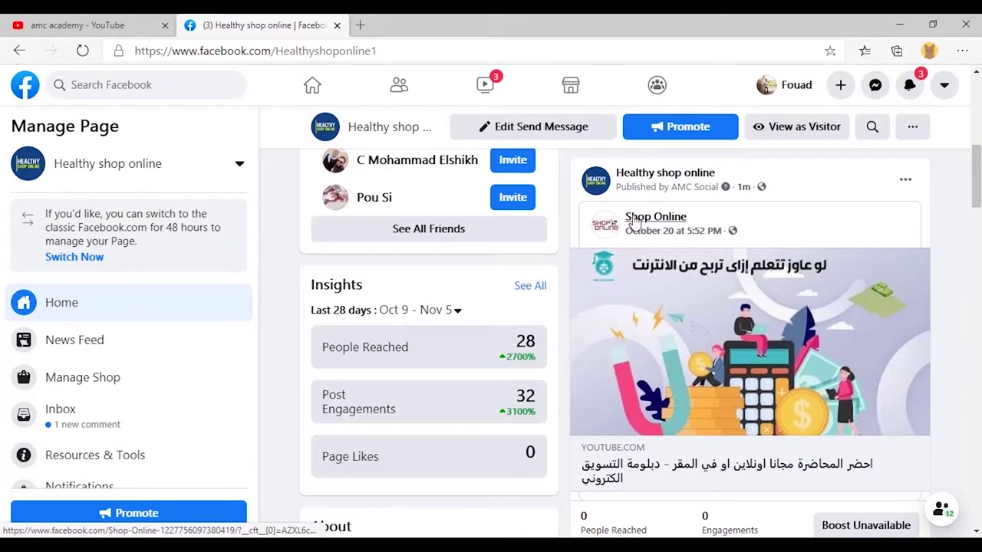
{"action": "mouse_move", "coordinate": [604, 224]}
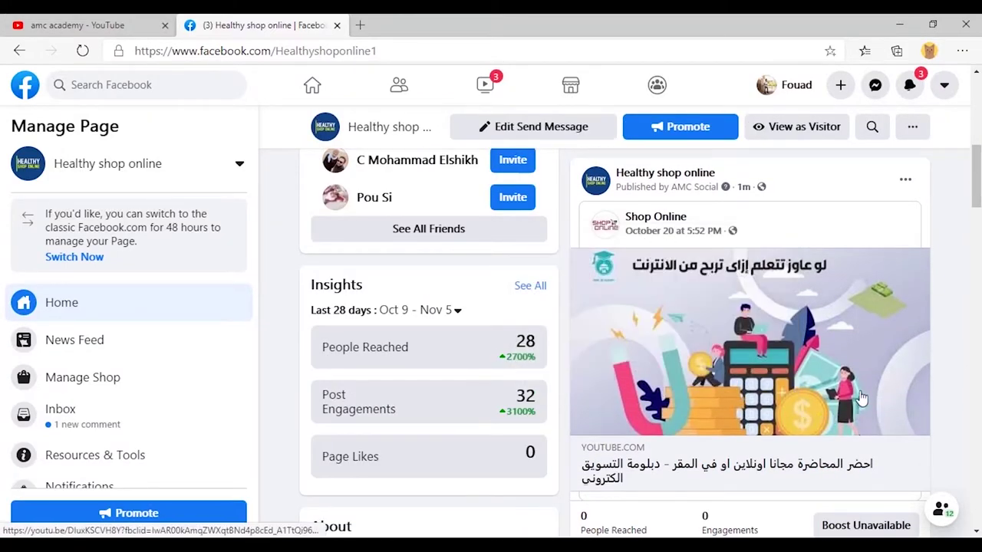
{"action": "left_click", "coordinate": [686, 232]}
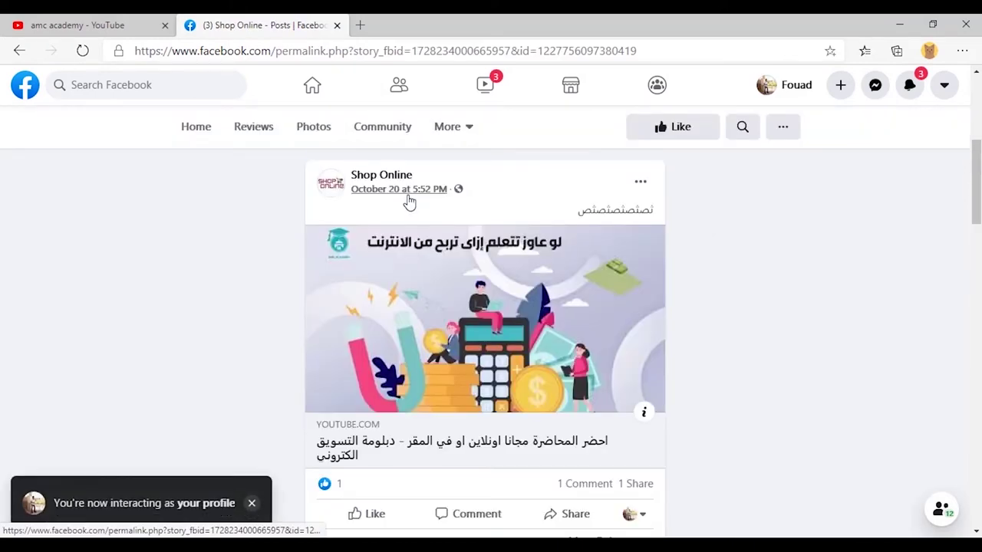
{"action": "scroll", "coordinate": [409, 201], "scroll_direction": "down", "scroll_amount": 3}
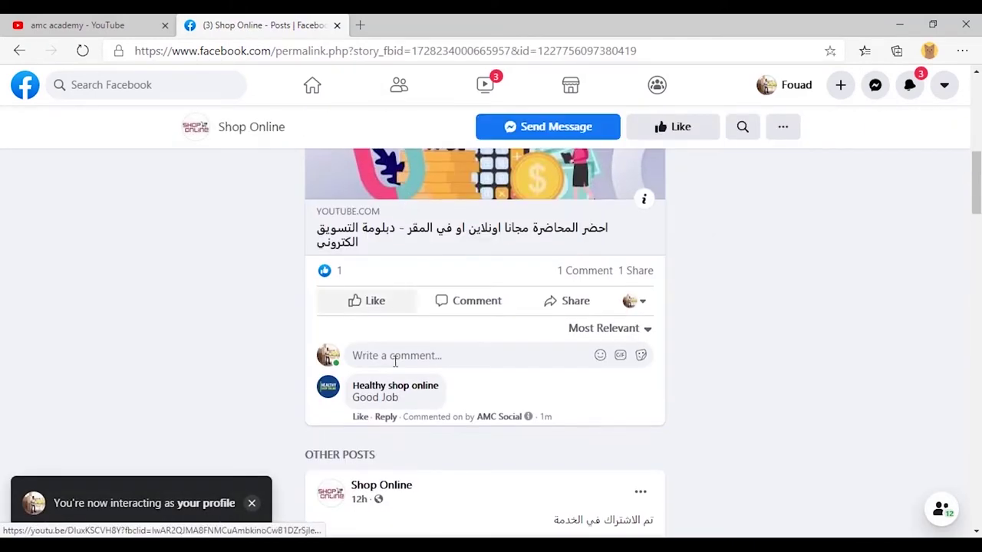
{"action": "mouse_move", "coordinate": [317, 280]}
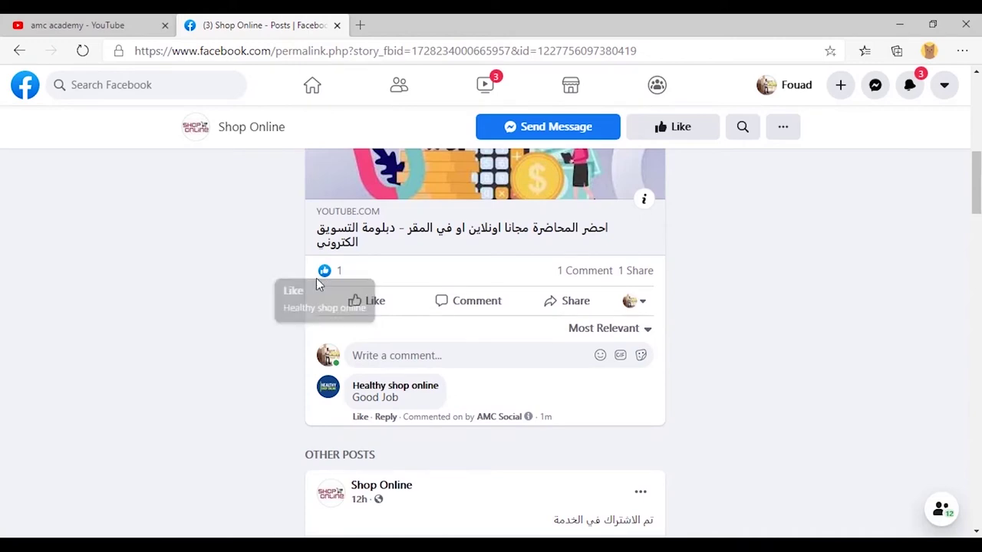
Back on the page, follow the YouTube preview's Subscribe link to the channel.
{"action": "key", "text": "alt+Left"}
{"action": "left_click_drag", "start_coordinate": [922, 265], "coordinate": [818, 270]}
{"action": "scroll", "coordinate": [872, 357], "scroll_direction": "down", "scroll_amount": 2}
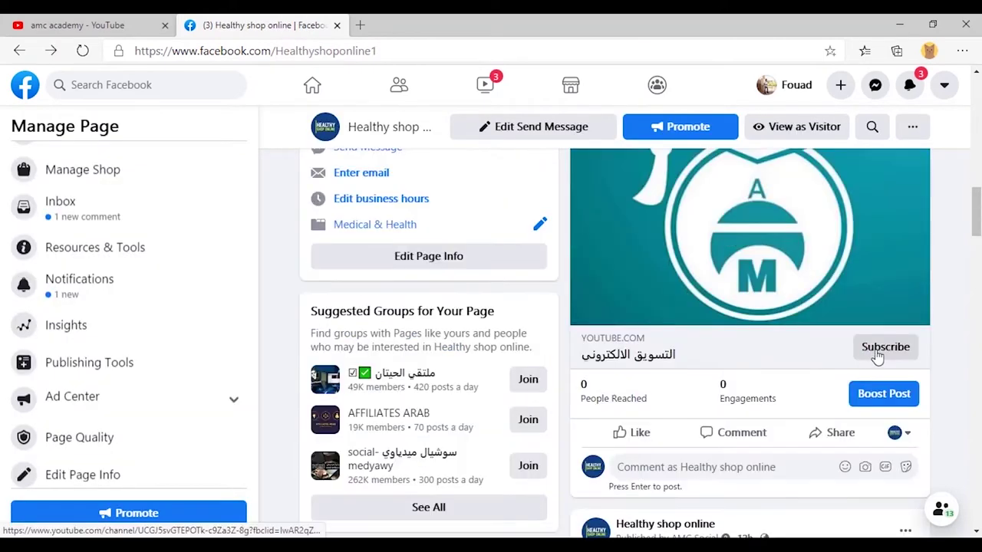
{"action": "left_click", "coordinate": [874, 355]}
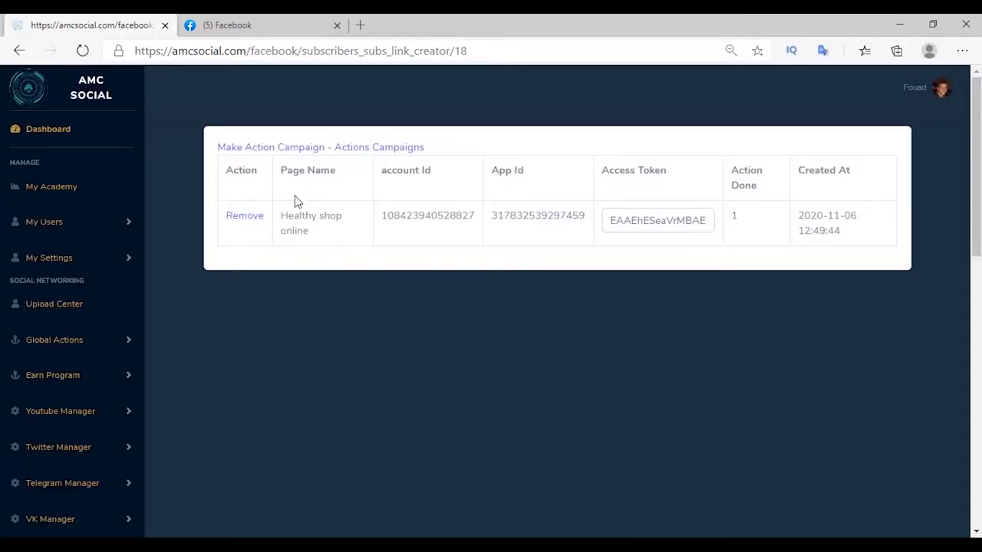
Publish a Post action campaign with an OPEN_LINK call-to-action to google.com, then check the success count.
{"action": "left_click", "coordinate": [255, 151]}
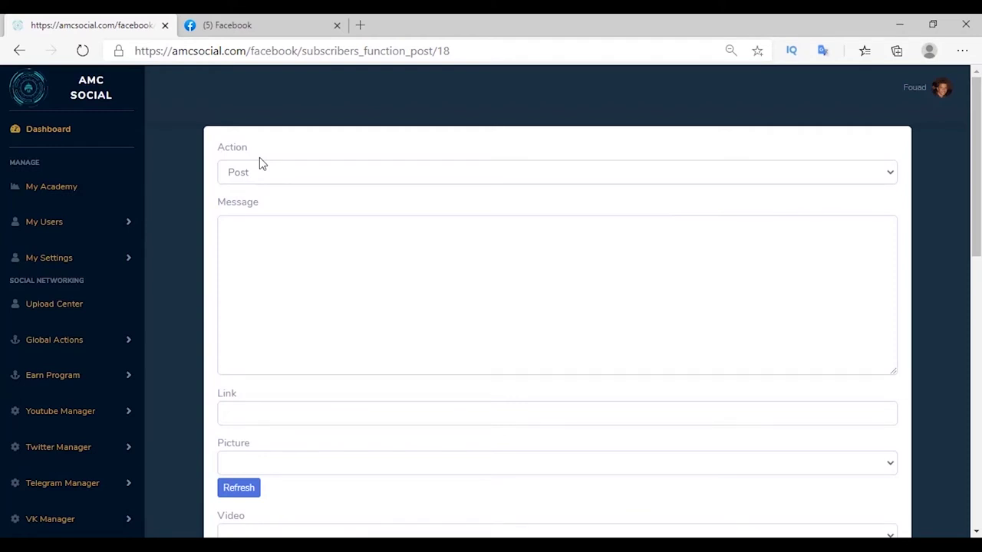
{"action": "left_click", "coordinate": [246, 174]}
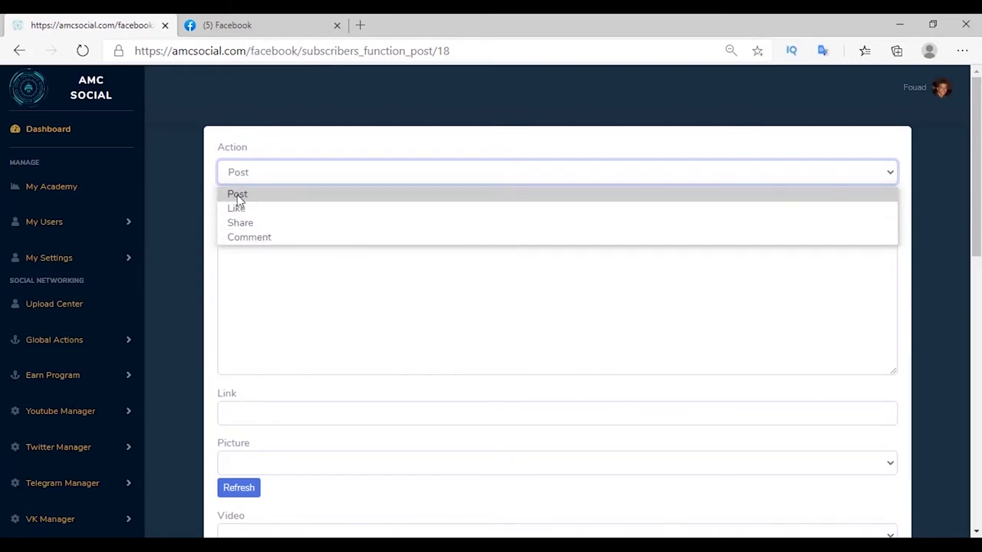
{"action": "left_click", "coordinate": [237, 196]}
{"action": "scroll", "coordinate": [268, 215], "scroll_direction": "down", "scroll_amount": 3}
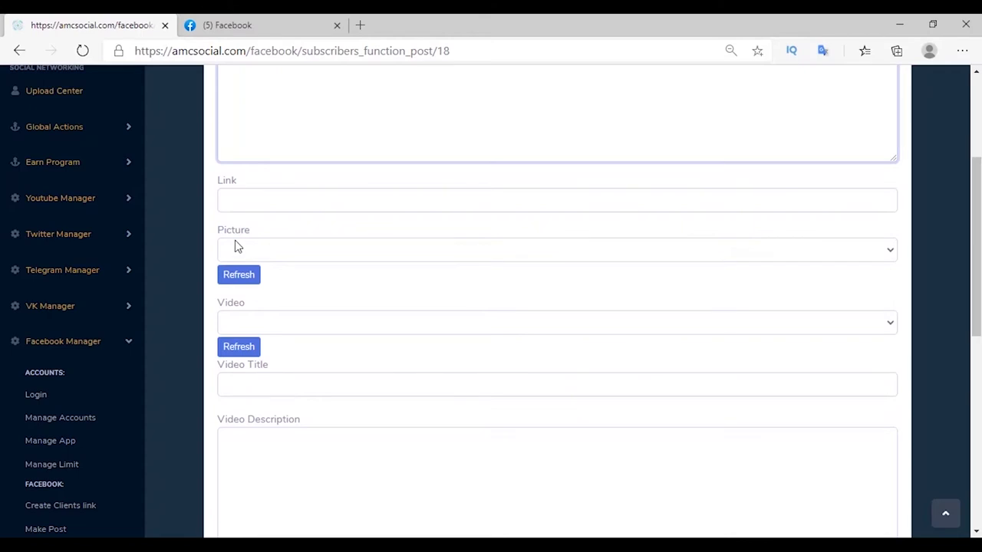
{"action": "scroll", "coordinate": [299, 250], "scroll_direction": "down", "scroll_amount": 4}
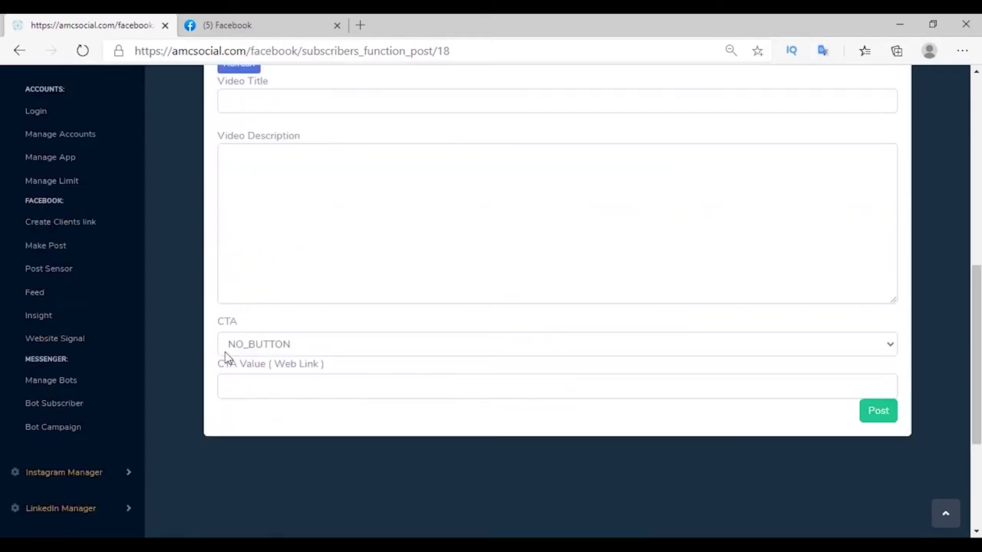
{"action": "left_click", "coordinate": [322, 345]}
{"action": "left_click", "coordinate": [248, 222]}
{"action": "left_click", "coordinate": [298, 386]}
{"action": "left_click", "coordinate": [274, 334]}
{"action": "left_click", "coordinate": [875, 411]}
{"action": "left_click_drag", "start_coordinate": [619, 279], "coordinate": [733, 303]}
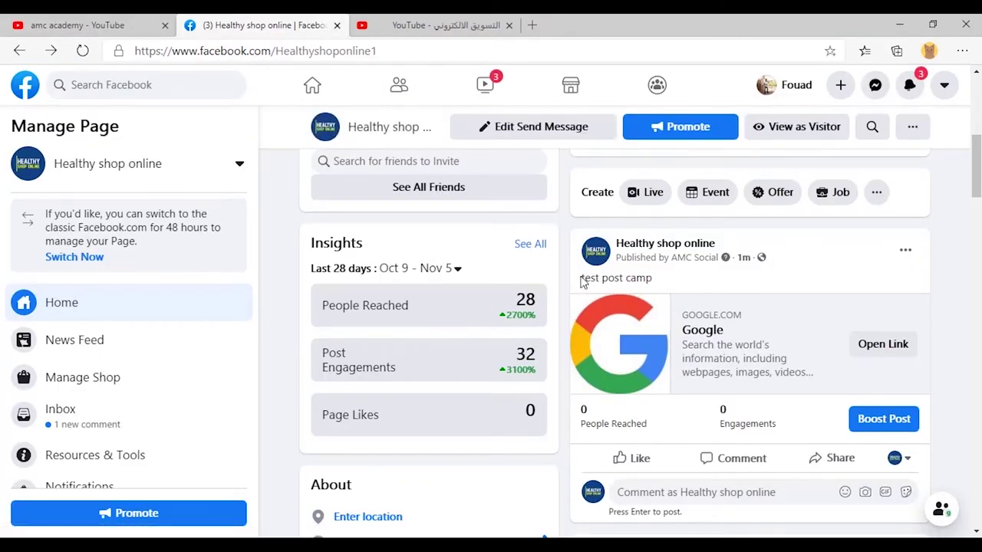
Open the 'test post camp' Google link on Facebook, then start a new post in AMC Social.
{"action": "left_click_drag", "start_coordinate": [580, 281], "coordinate": [651, 278]}
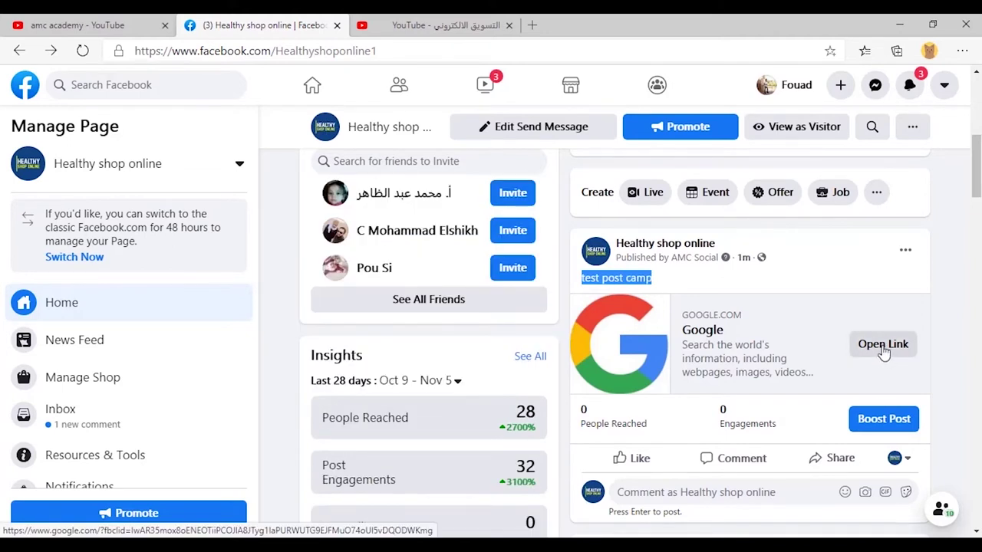
{"action": "left_click", "coordinate": [883, 347]}
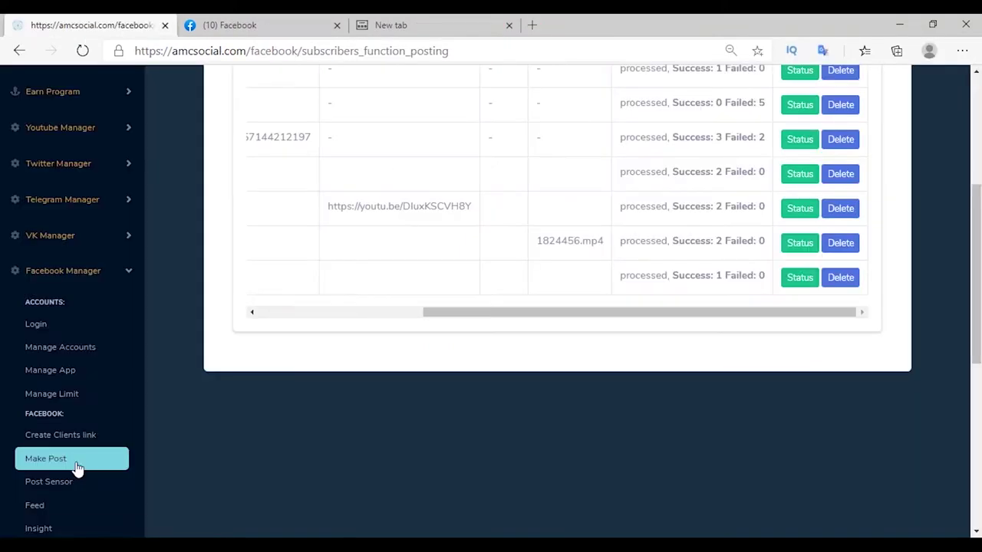
{"action": "left_click", "coordinate": [77, 467]}
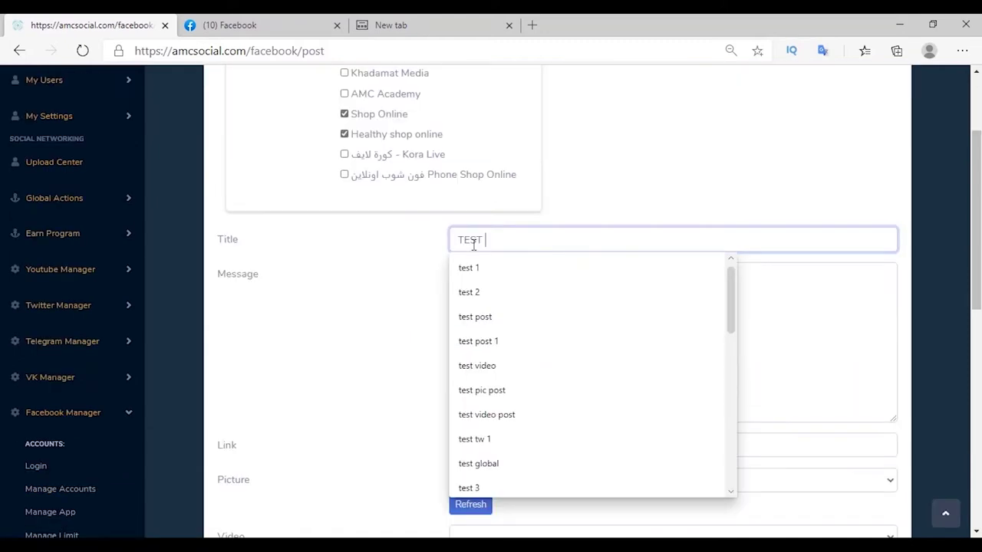
Title the post TEST POST and write a message mentioning google.com.
{"action": "type", "text": "POST"}
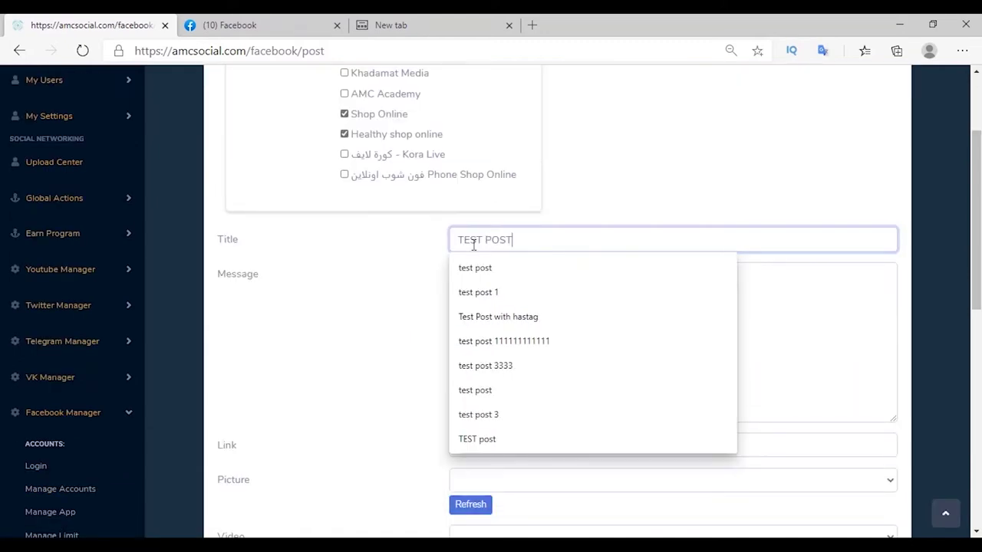
{"action": "key", "text": "Tab"}
{"action": "type", "text": "tes"}
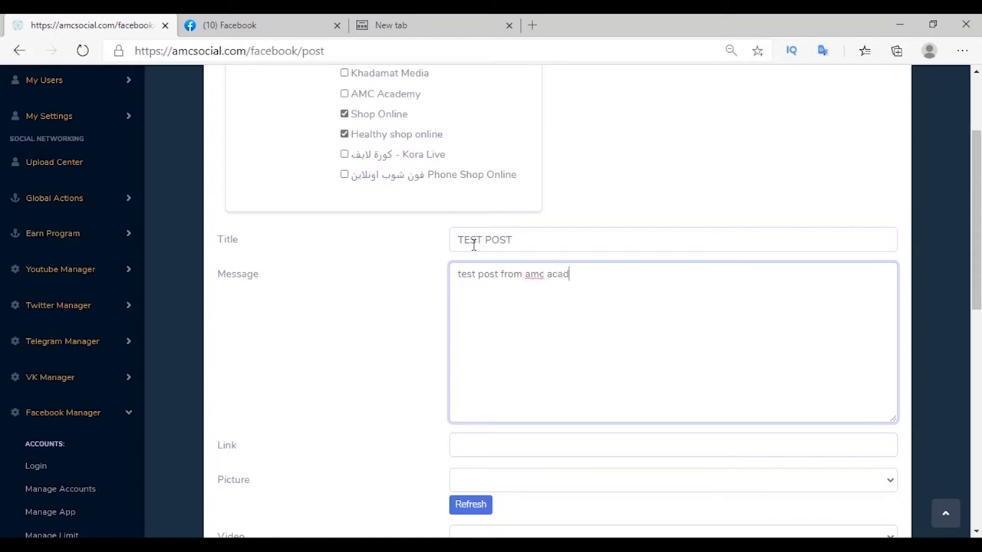
{"action": "type", "text": "y"}
{"action": "key", "text": "Return"}
{"action": "type", "text": "google.com"}
{"action": "type", "text": "www"}
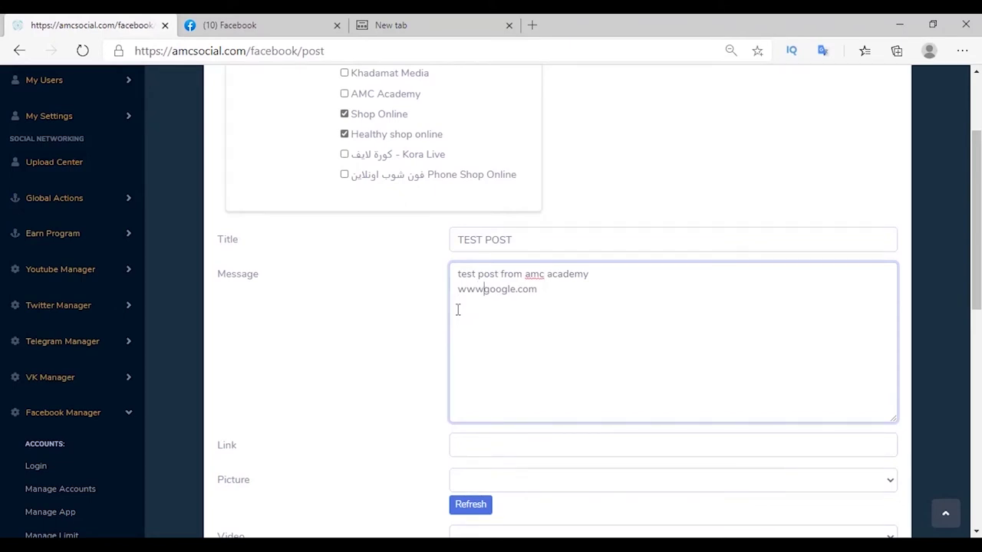
Copy the second YouTube video's link and paste it into the post's Link field.
{"action": "left_click", "coordinate": [391, 25]}
{"action": "right_click", "coordinate": [465, 349]}
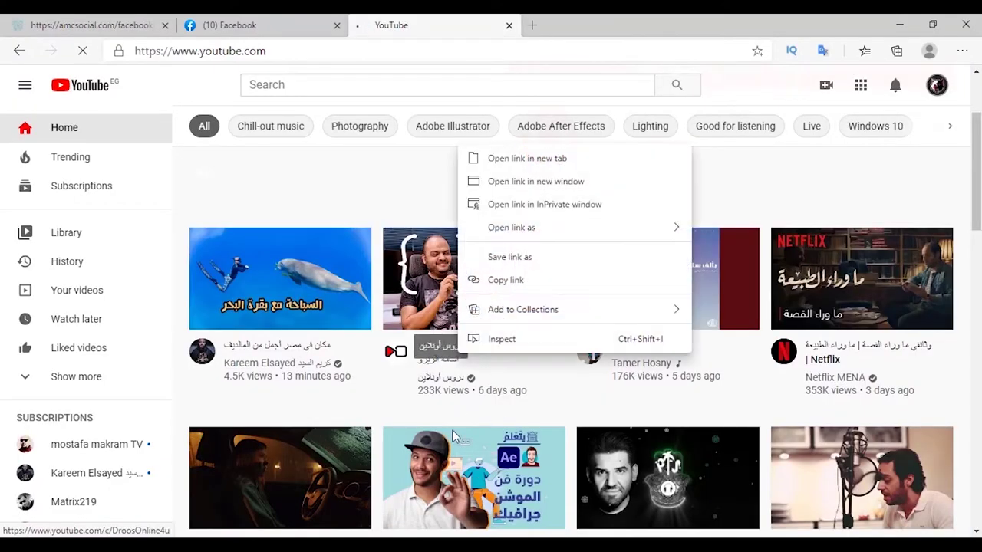
{"action": "left_click", "coordinate": [504, 278]}
{"action": "left_click", "coordinate": [92, 24]}
{"action": "right_click", "coordinate": [495, 301]}
{"action": "left_click", "coordinate": [481, 303]}
{"action": "right_click", "coordinate": [481, 303]}
{"action": "left_click", "coordinate": [518, 366]}
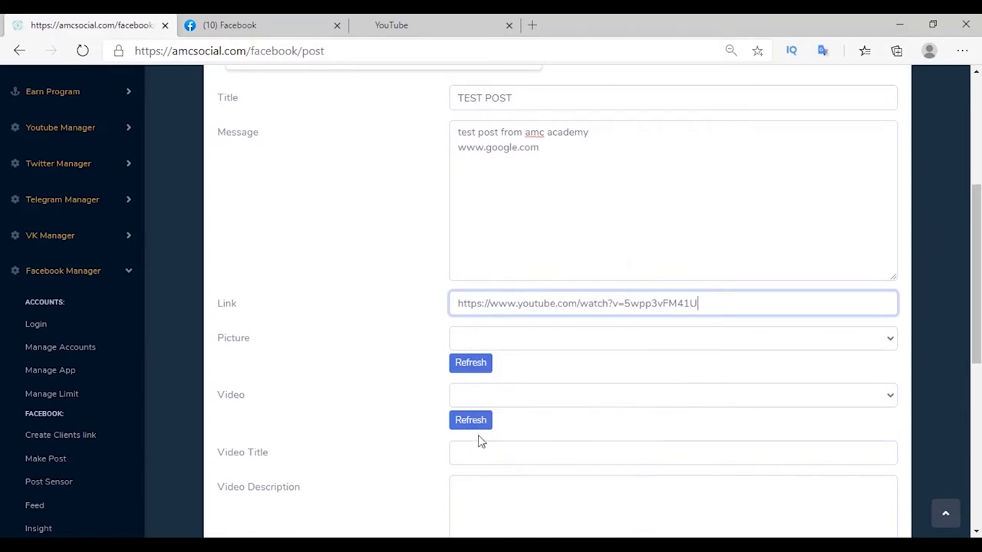
{"action": "left_click_drag", "start_coordinate": [454, 302], "coordinate": [709, 305]}
{"action": "left_click_drag", "start_coordinate": [555, 159], "coordinate": [448, 140]}
Attach AMC6.jpg as the post picture and browse the available videos list.
{"action": "left_click", "coordinate": [487, 338]}
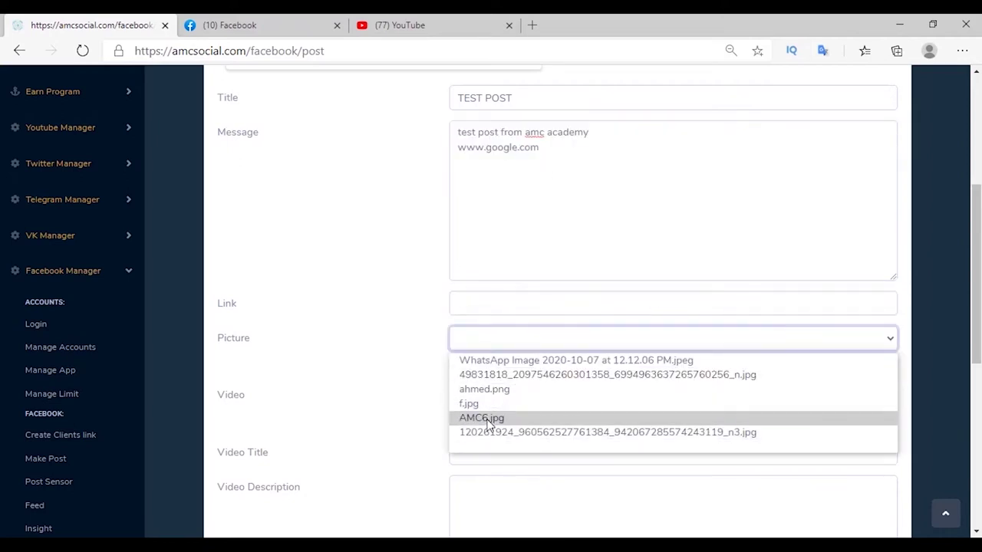
{"action": "left_click", "coordinate": [488, 419]}
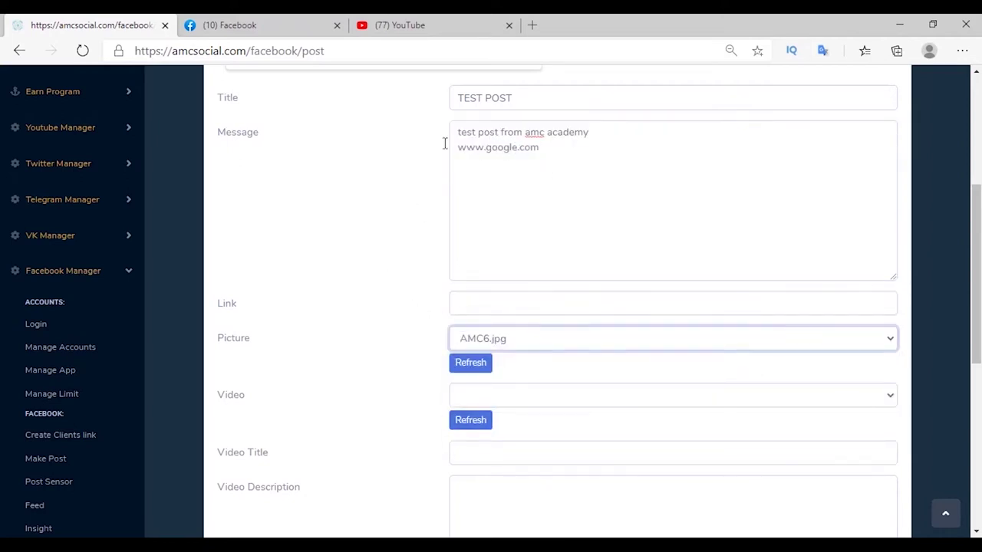
{"action": "scroll", "coordinate": [483, 157], "scroll_direction": "down", "scroll_amount": 2}
{"action": "left_click", "coordinate": [548, 255]}
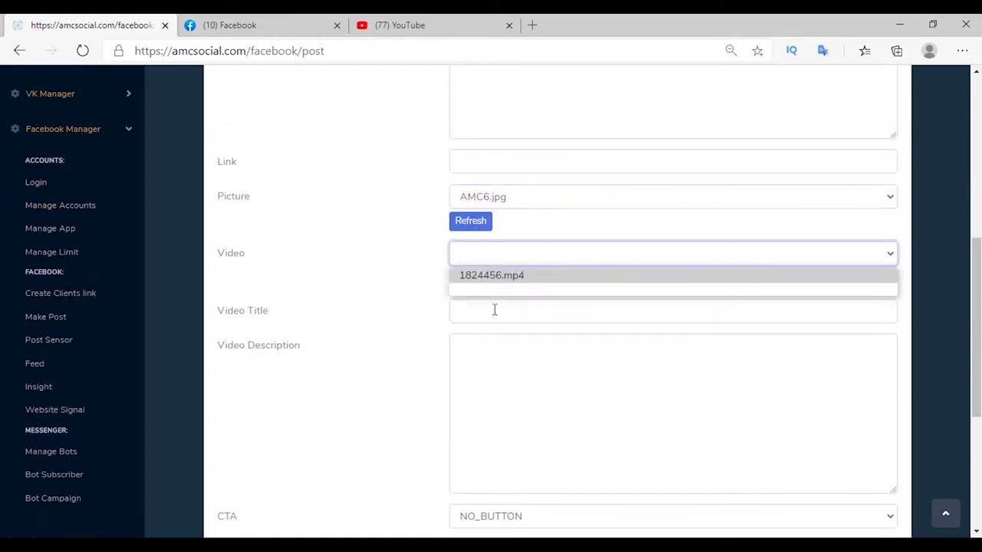
{"action": "scroll", "coordinate": [397, 250], "scroll_direction": "down", "scroll_amount": 2}
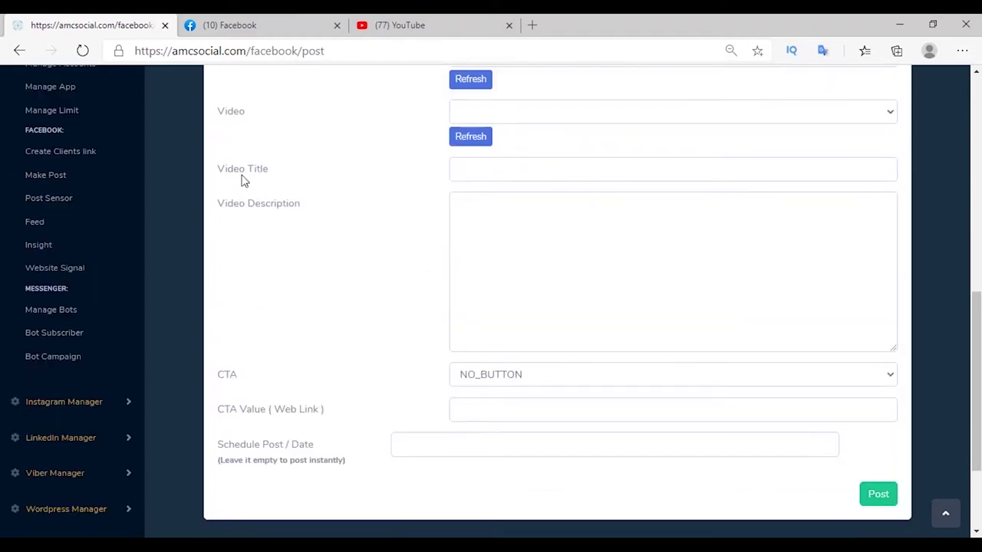
{"action": "scroll", "coordinate": [265, 267], "scroll_direction": "down", "scroll_amount": 1}
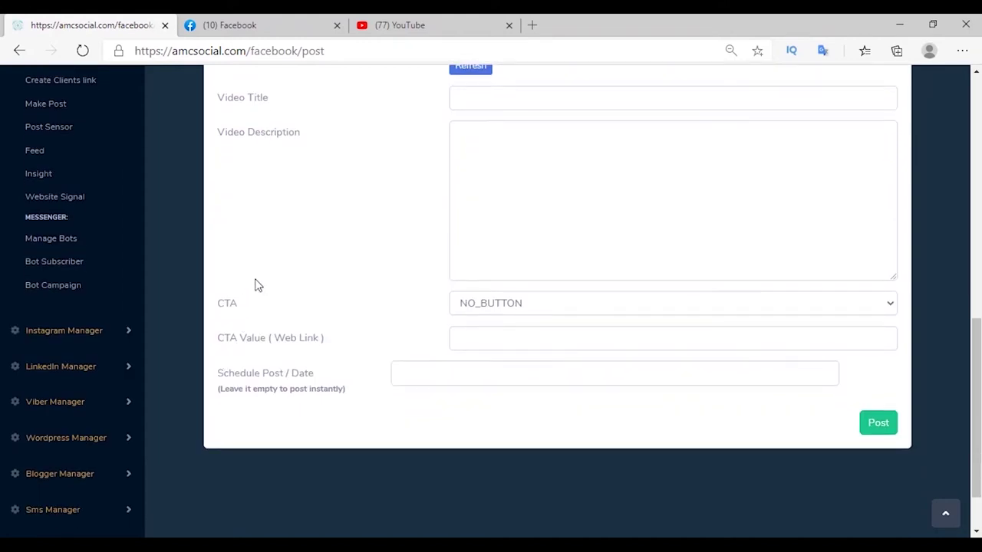
{"action": "scroll", "coordinate": [256, 286], "scroll_direction": "up", "scroll_amount": 5}
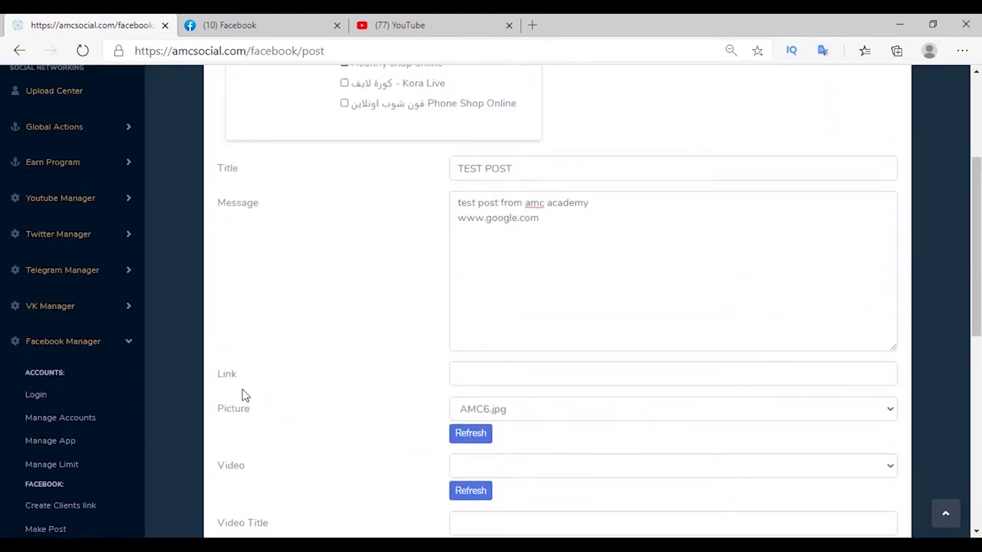
{"action": "scroll", "coordinate": [265, 439], "scroll_direction": "down", "scroll_amount": 4}
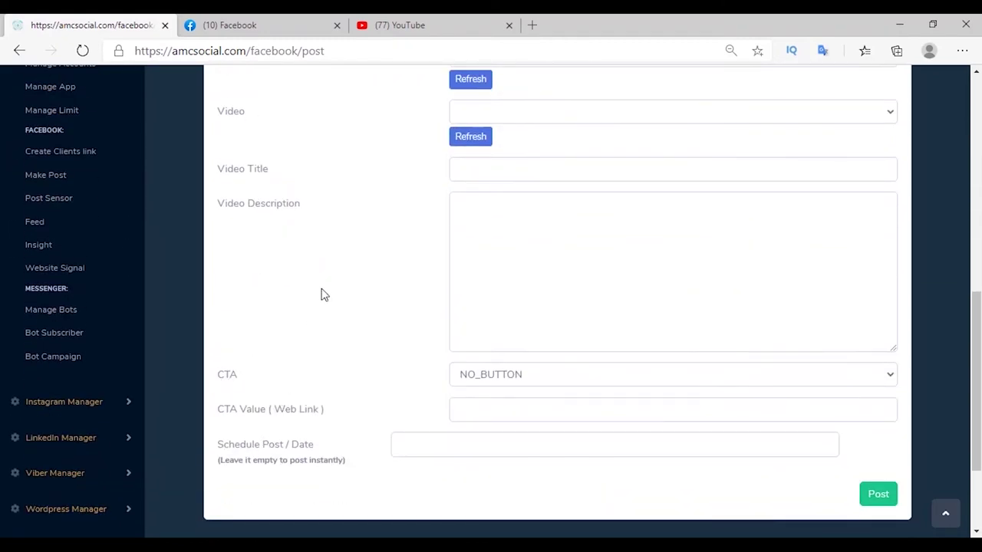
{"action": "scroll", "coordinate": [322, 291], "scroll_direction": "up", "scroll_amount": 4}
{"action": "scroll", "coordinate": [378, 238], "scroll_direction": "down", "scroll_amount": 5}
Try a schedule date of 18 November 2020, then publish the post.
{"action": "left_click", "coordinate": [410, 302]}
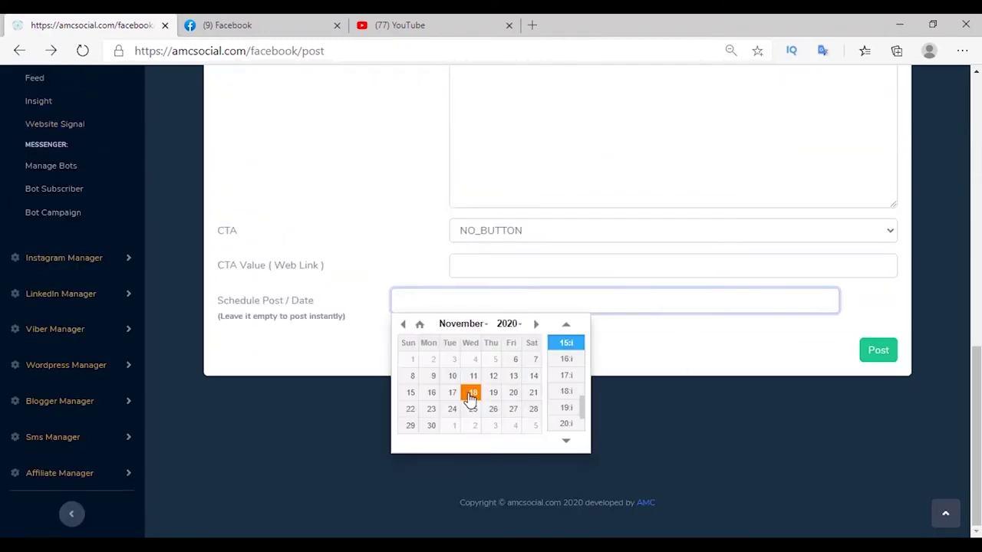
{"action": "left_click", "coordinate": [470, 392]}
{"action": "left_click_drag", "start_coordinate": [461, 301], "coordinate": [505, 301]}
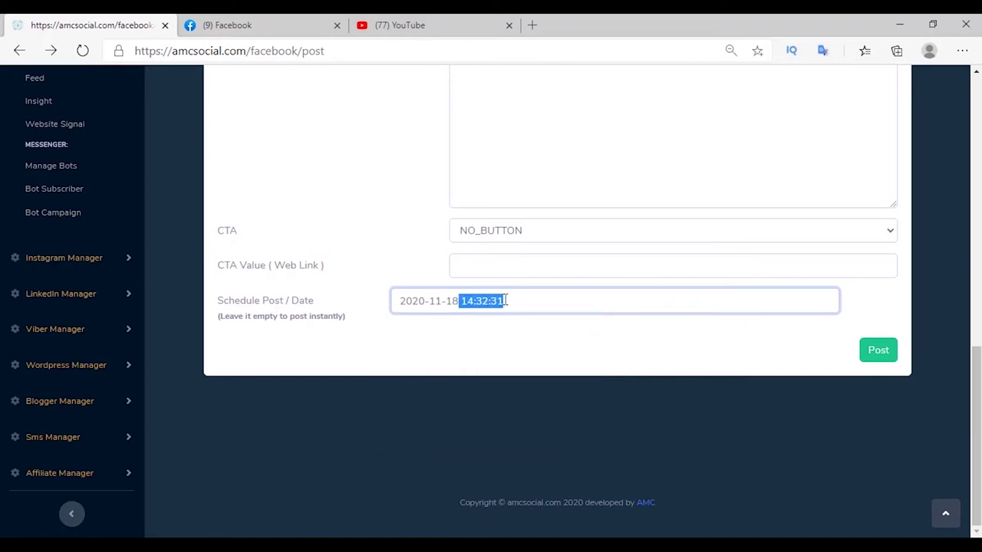
{"action": "left_click", "coordinate": [488, 334]}
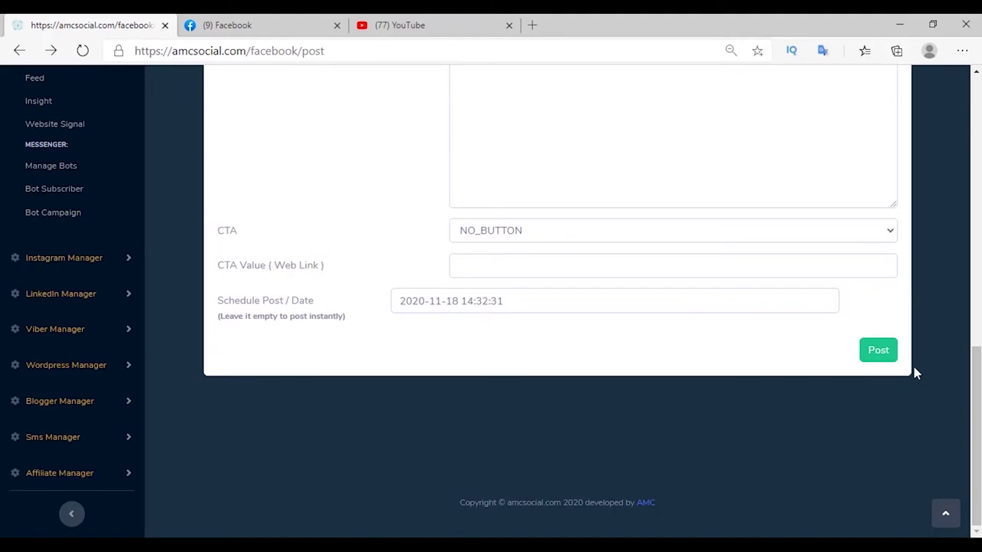
{"action": "left_click", "coordinate": [879, 351]}
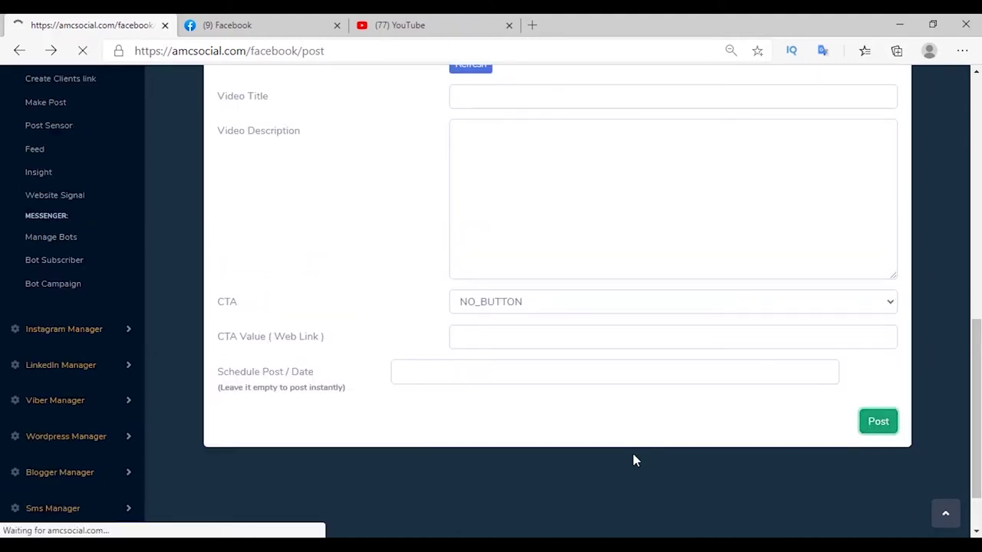
View post 397's status with results for Healthy shop online and Shop Online.
{"action": "left_click", "coordinate": [265, 392]}
{"action": "left_click_drag", "start_coordinate": [292, 328], "coordinate": [805, 333]}
{"action": "left_click", "coordinate": [802, 333]}
{"action": "left_click_drag", "start_coordinate": [300, 200], "coordinate": [772, 217]}
{"action": "left_click", "coordinate": [511, 254]}
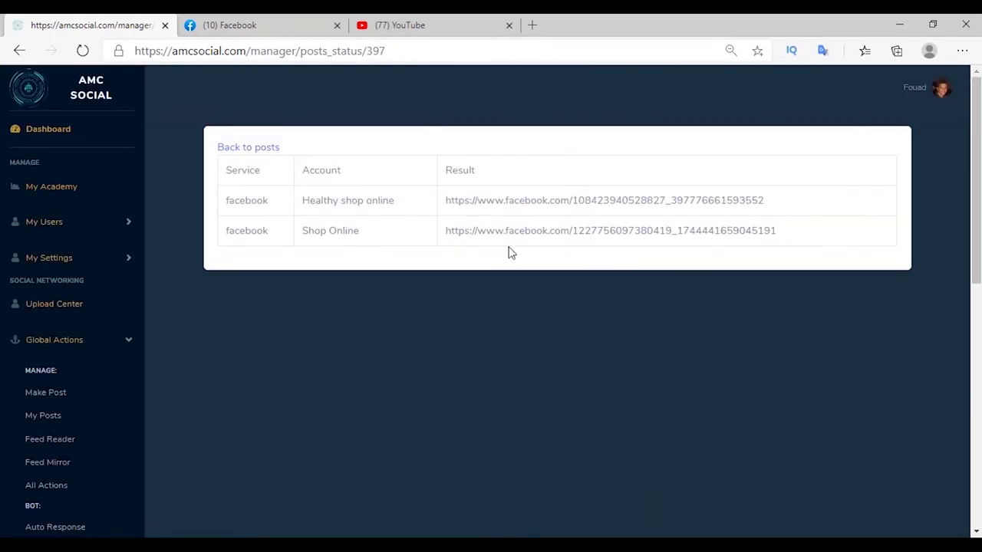
{"action": "triple_click", "coordinate": [498, 204]}
{"action": "right_click", "coordinate": [498, 203]}
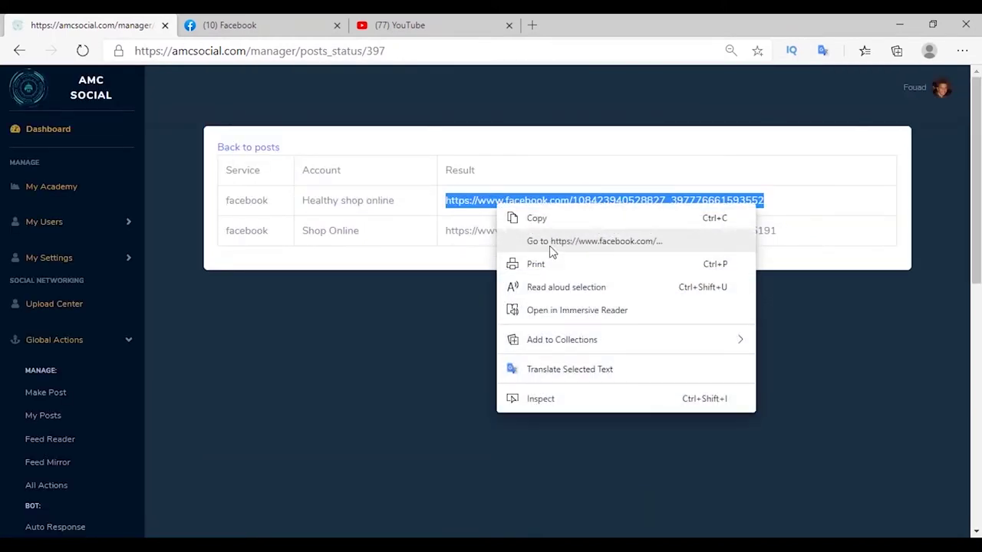
{"action": "left_click", "coordinate": [549, 246]}
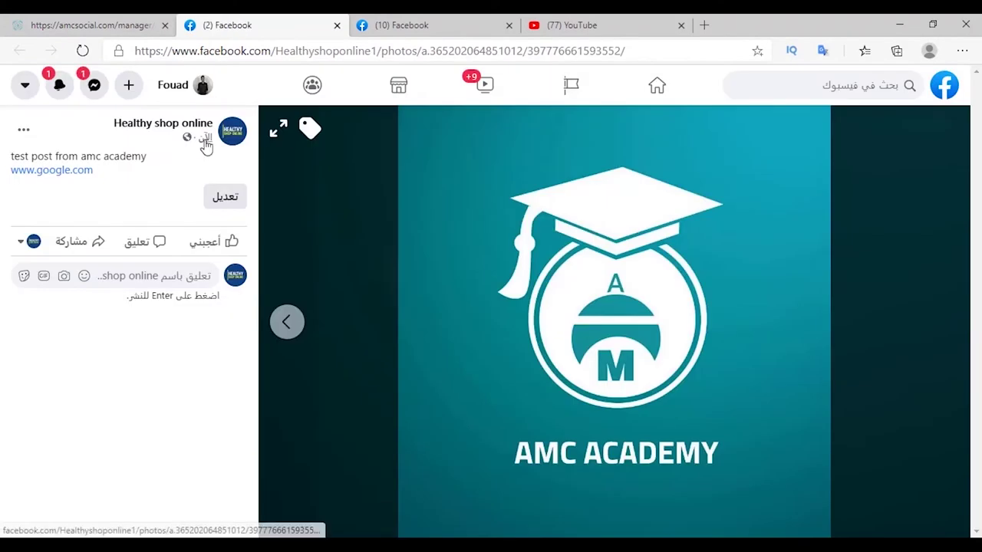
{"action": "left_click_drag", "start_coordinate": [11, 156], "coordinate": [107, 176]}
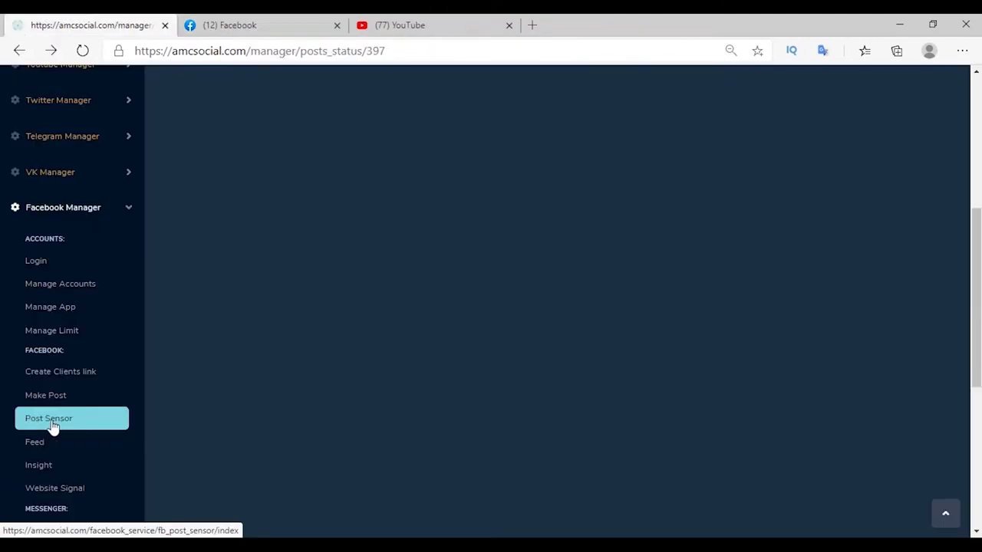
Start a new post sensor for the Shop Online page.
{"action": "left_click", "coordinate": [59, 428]}
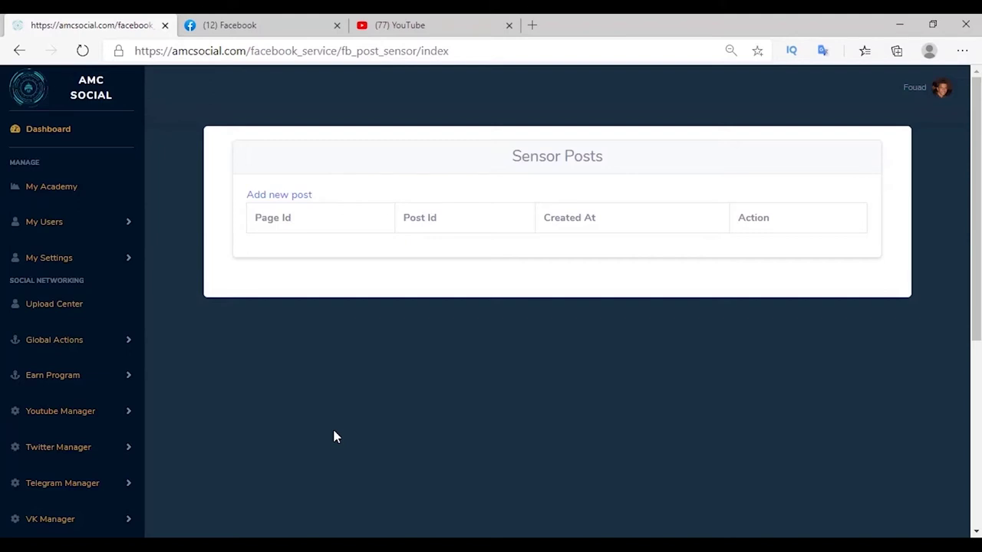
{"action": "left_click", "coordinate": [279, 194]}
{"action": "left_click", "coordinate": [291, 199]}
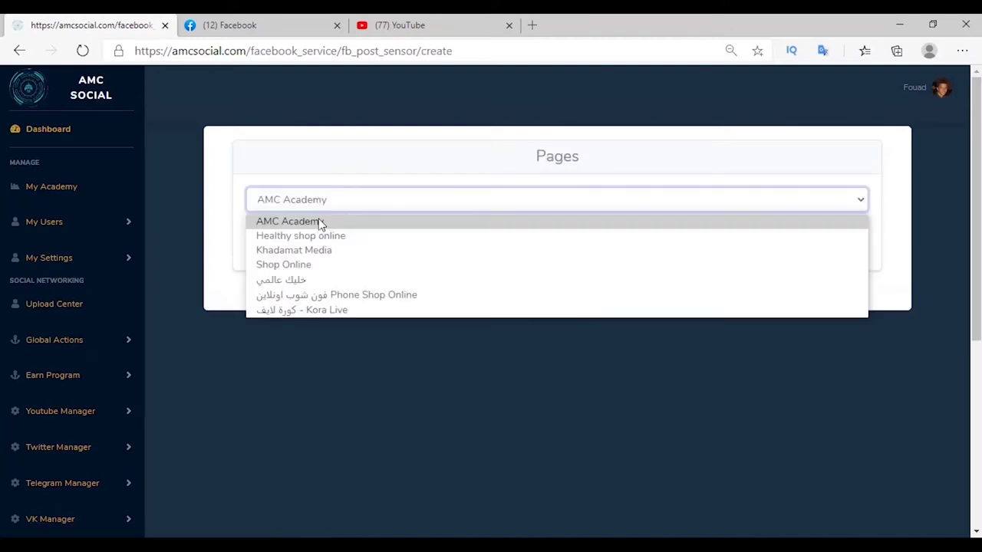
{"action": "left_click", "coordinate": [272, 263]}
{"action": "left_click", "coordinate": [271, 244]}
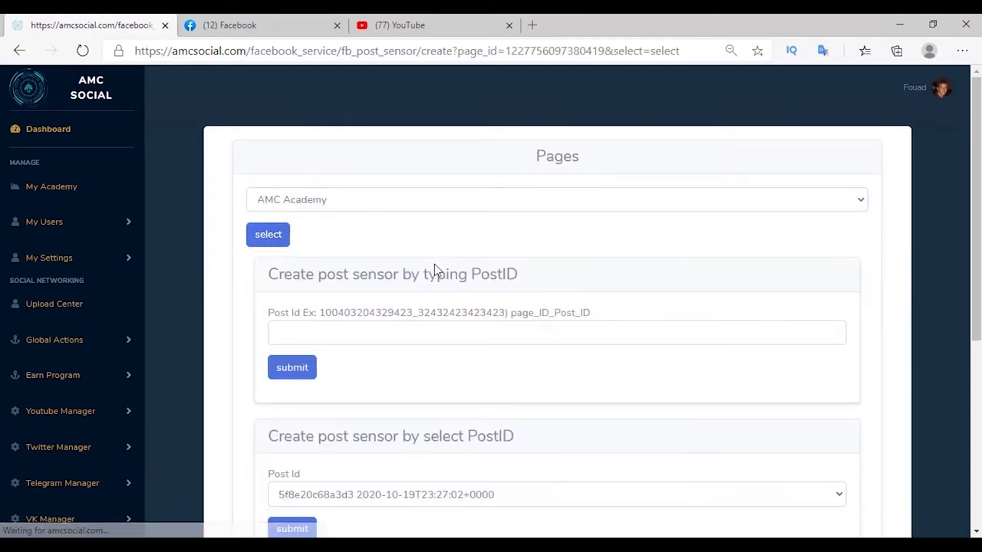
Choose the amc academy test post as the Post Id and create the sensor.
{"action": "scroll", "coordinate": [434, 269], "scroll_direction": "down", "scroll_amount": 1}
{"action": "left_click_drag", "start_coordinate": [471, 207], "coordinate": [520, 228]}
{"action": "left_click", "coordinate": [473, 297]}
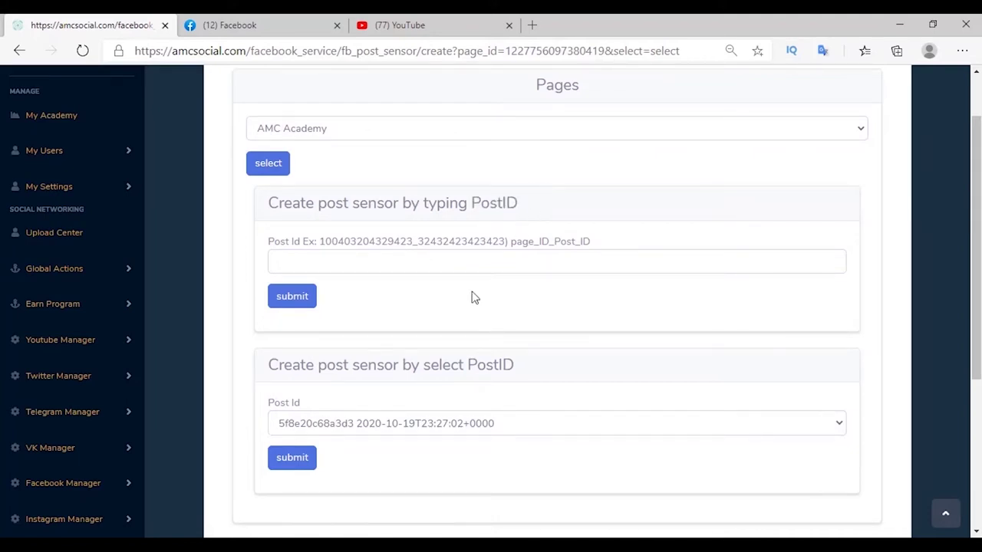
{"action": "double_click", "coordinate": [571, 241]}
{"action": "scroll", "coordinate": [386, 333], "scroll_direction": "down", "scroll_amount": 1}
{"action": "left_click", "coordinate": [362, 349]}
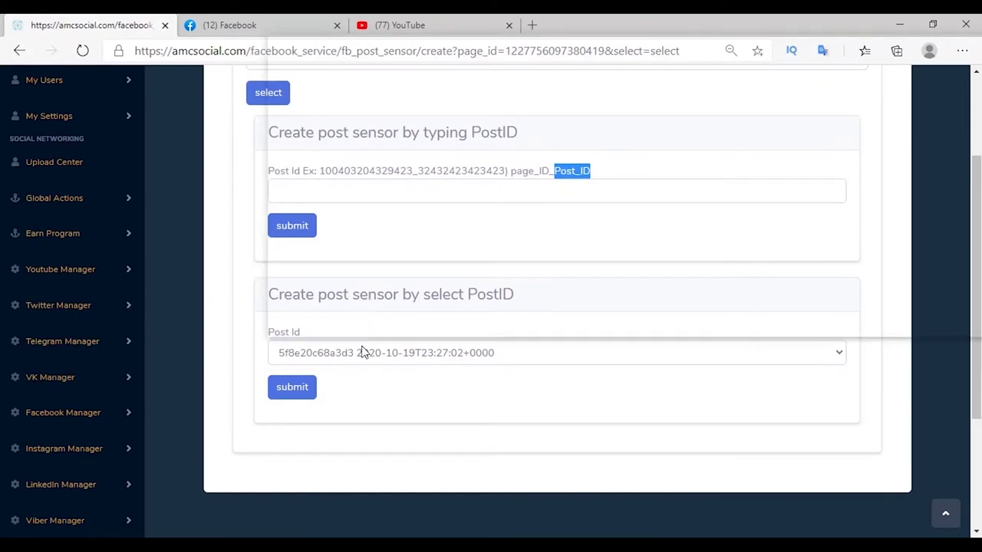
{"action": "left_click", "coordinate": [347, 131]}
{"action": "left_click", "coordinate": [300, 393]}
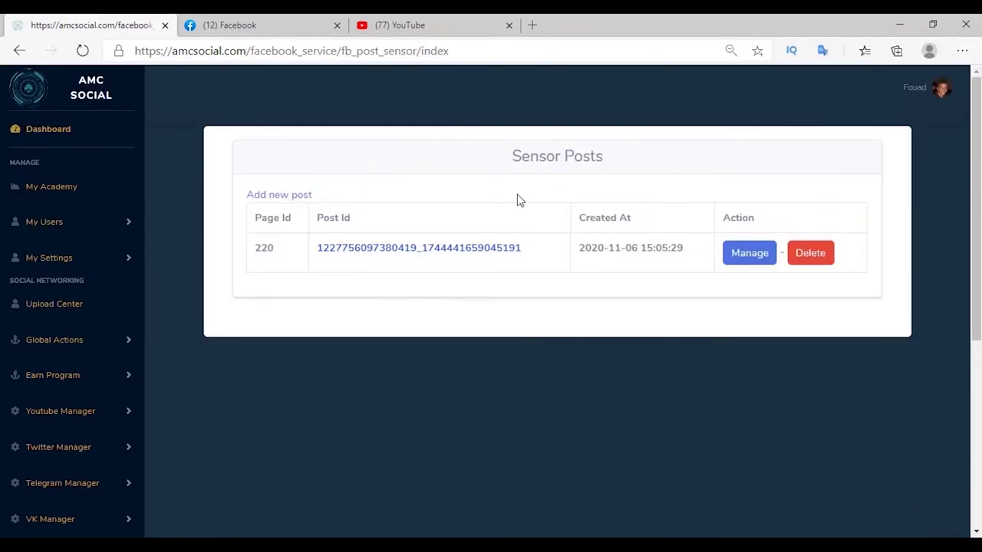
Open a new comment action for the sensor and try Fixed Message, Keyword Message and Fixed Saved Message.
{"action": "left_click", "coordinate": [741, 259]}
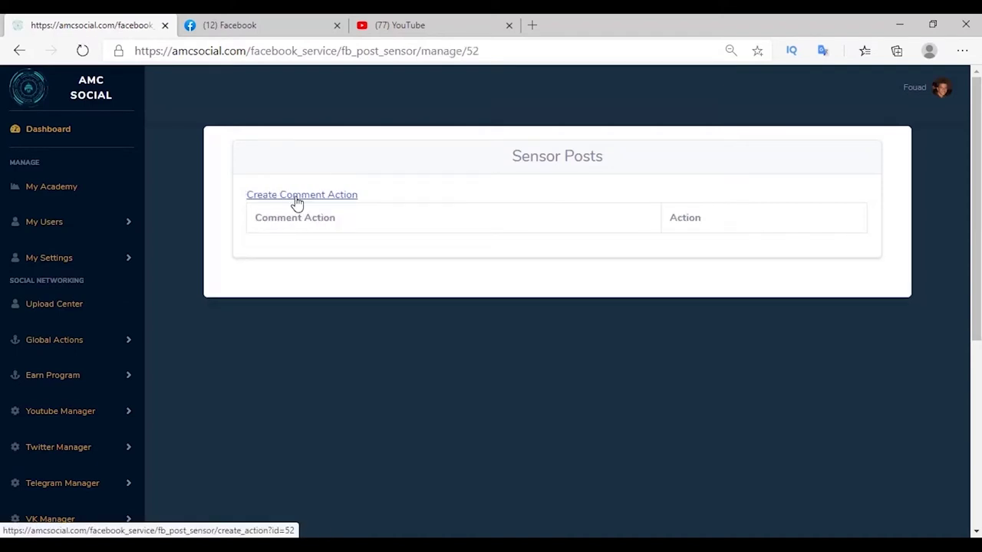
{"action": "left_click", "coordinate": [298, 196]}
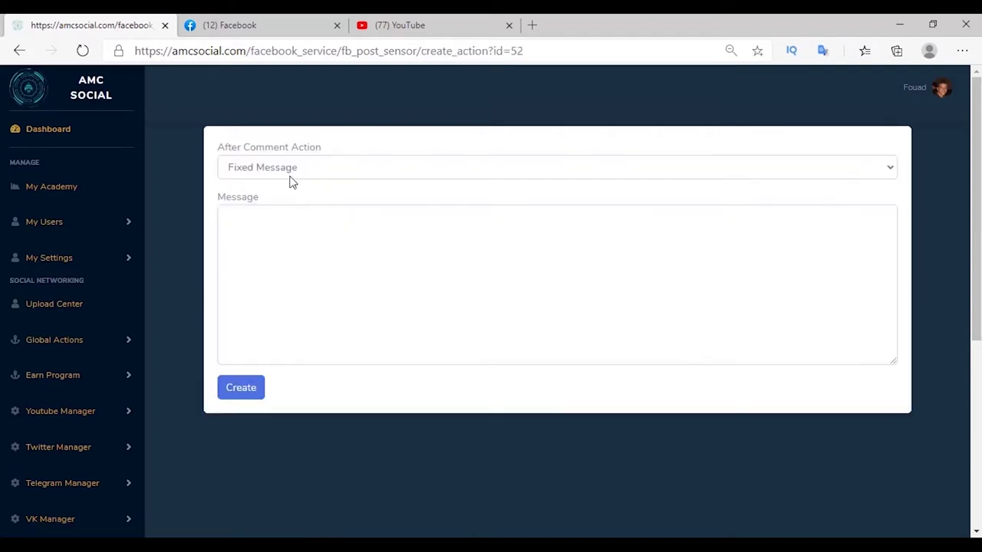
{"action": "left_click", "coordinate": [296, 172]}
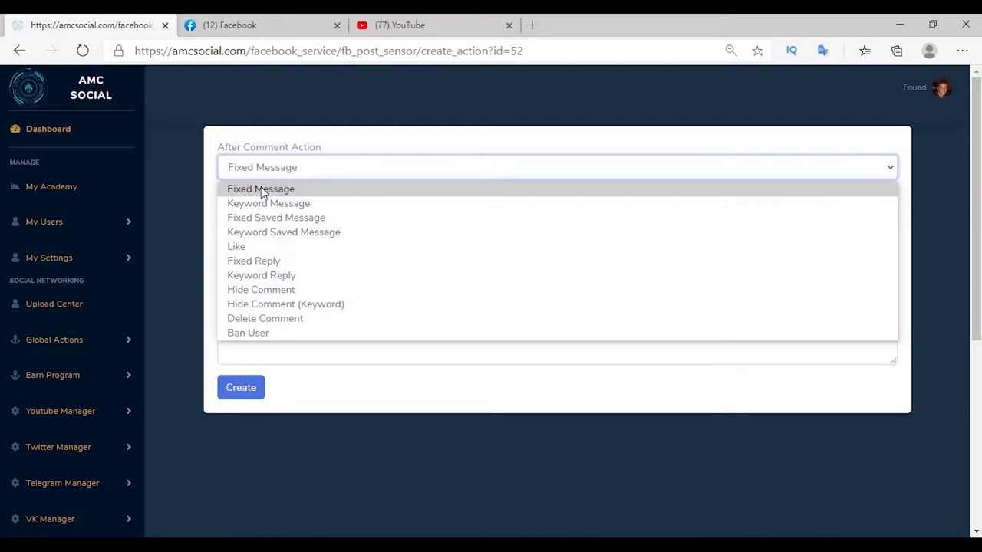
{"action": "left_click", "coordinate": [260, 190]}
{"action": "left_click", "coordinate": [237, 220]}
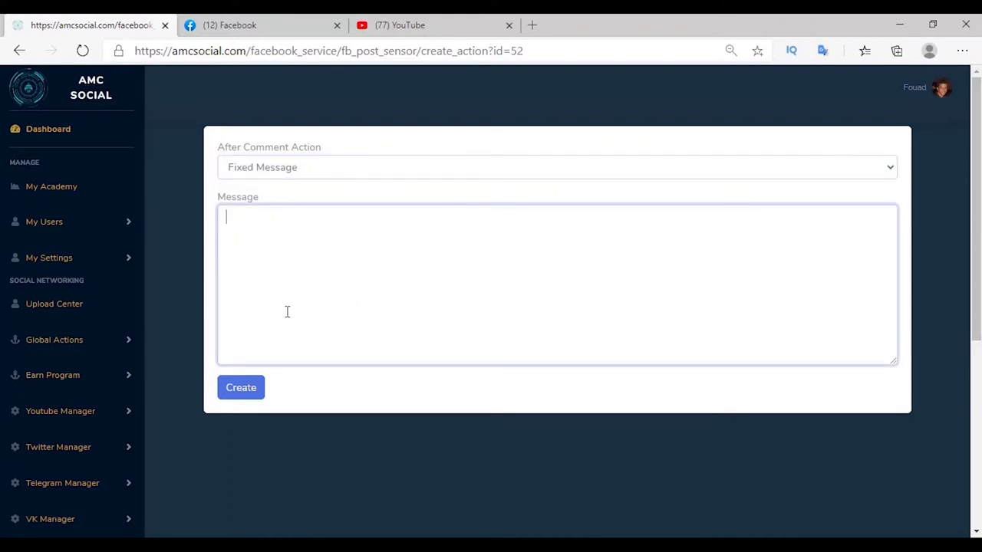
{"action": "left_click", "coordinate": [273, 172]}
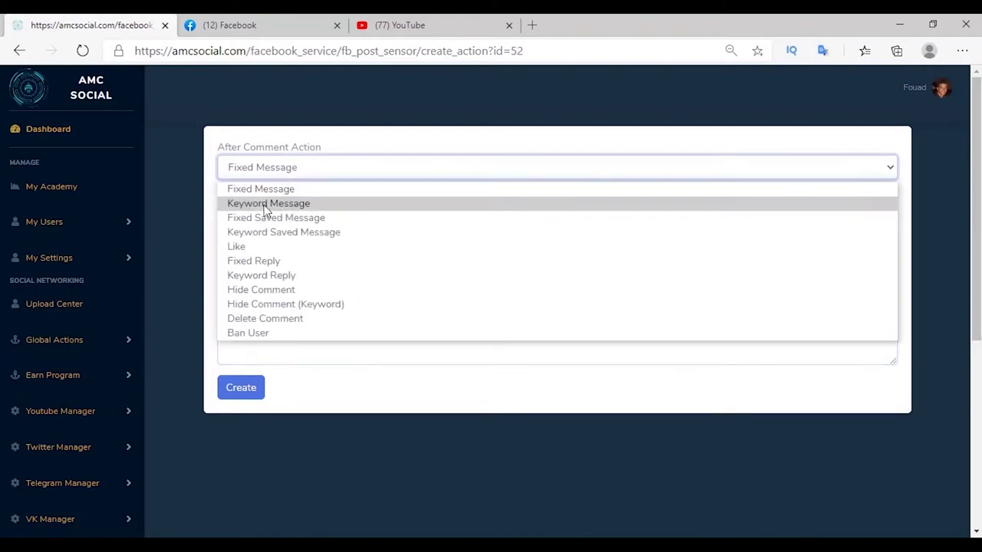
{"action": "left_click", "coordinate": [266, 205]}
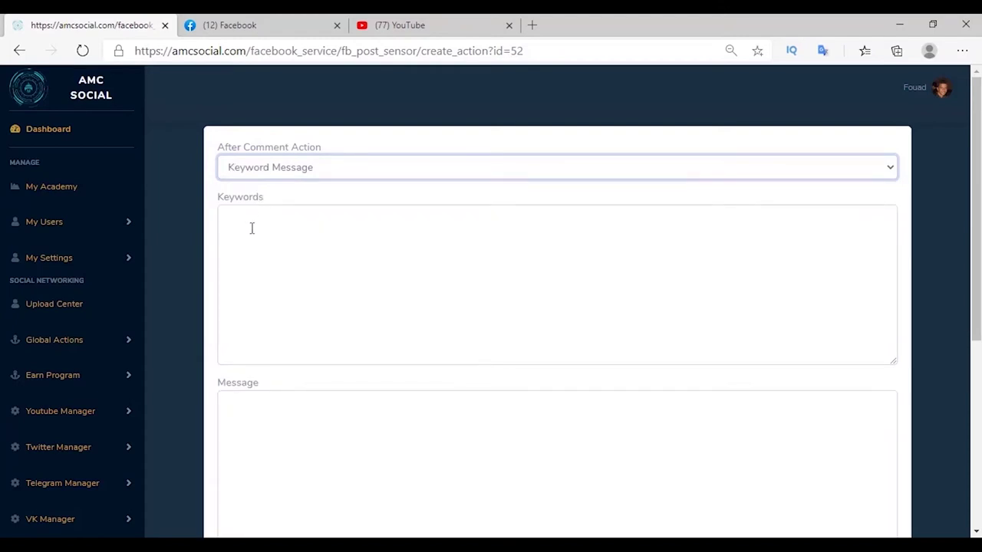
{"action": "scroll", "coordinate": [237, 448], "scroll_direction": "down", "scroll_amount": 1}
{"action": "scroll", "coordinate": [261, 361], "scroll_direction": "up", "scroll_amount": 1}
{"action": "left_click", "coordinate": [261, 167]}
{"action": "left_click", "coordinate": [261, 219]}
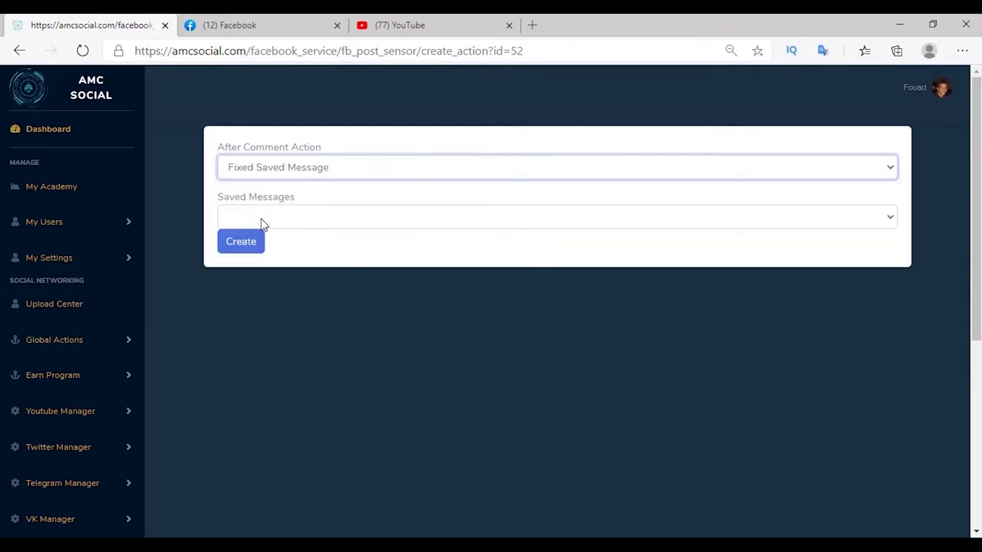
{"action": "left_click", "coordinate": [276, 220]}
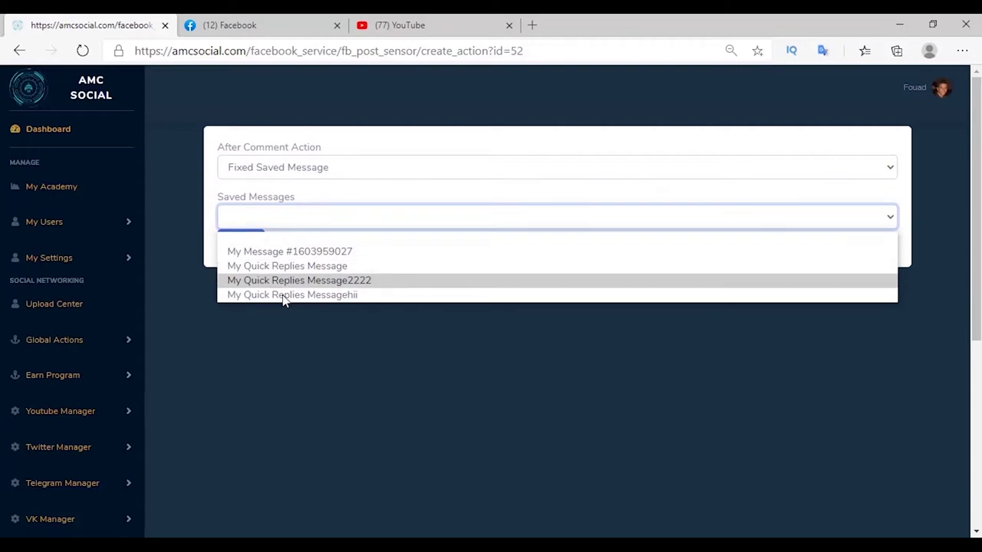
Try the remaining action types, from Keyword Saved Message and Like through Hide Comment, Delete Comment and Ban User.
{"action": "left_click", "coordinate": [297, 170]}
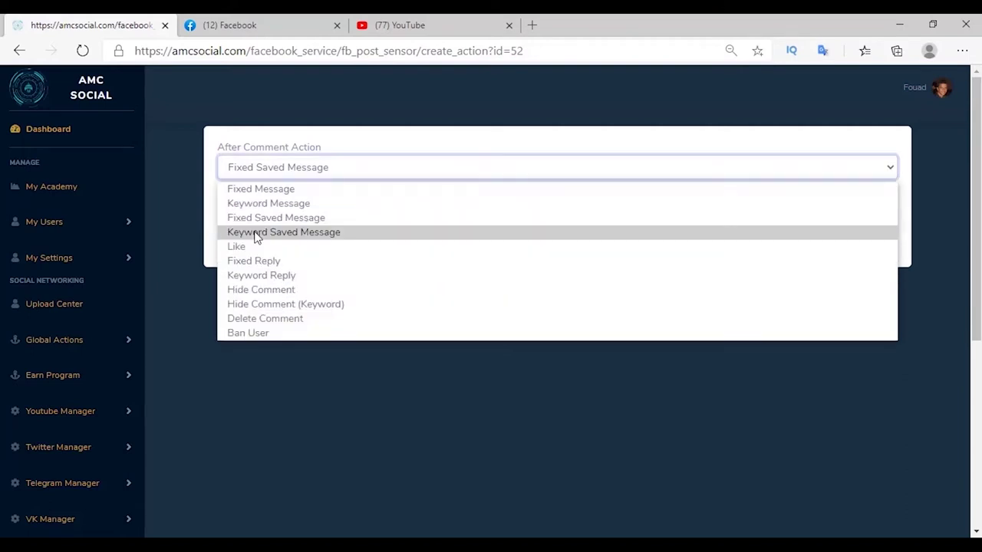
{"action": "left_click", "coordinate": [257, 234]}
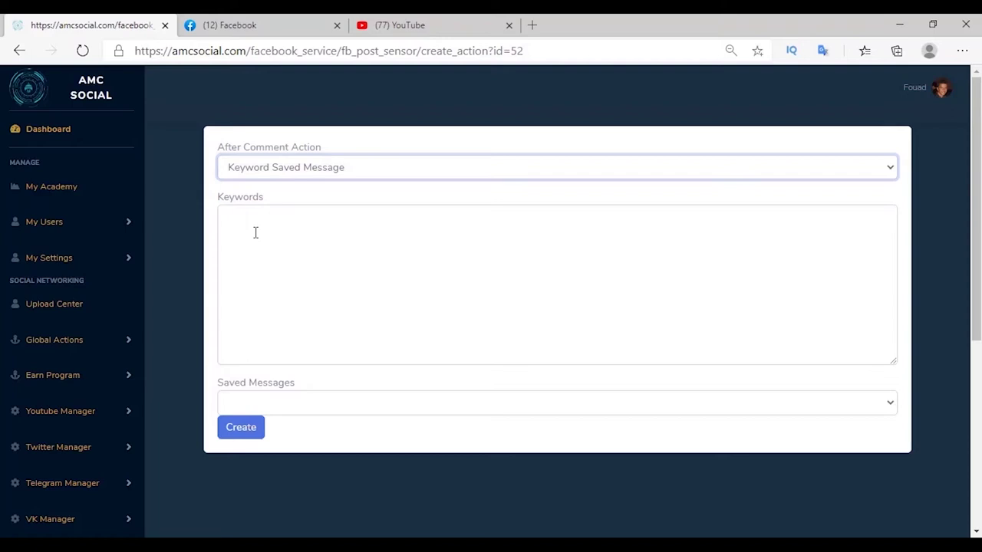
{"action": "left_click", "coordinate": [295, 175]}
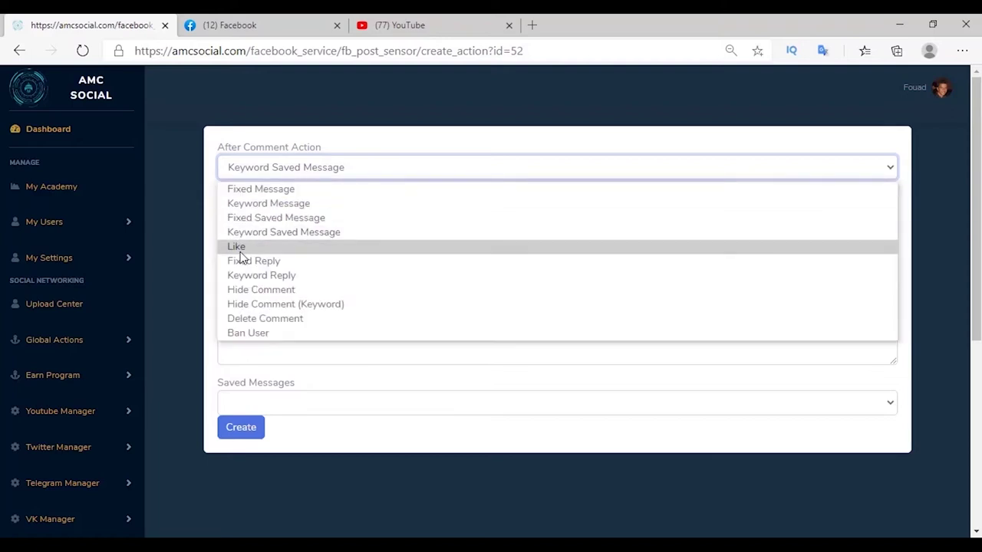
{"action": "left_click", "coordinate": [241, 250]}
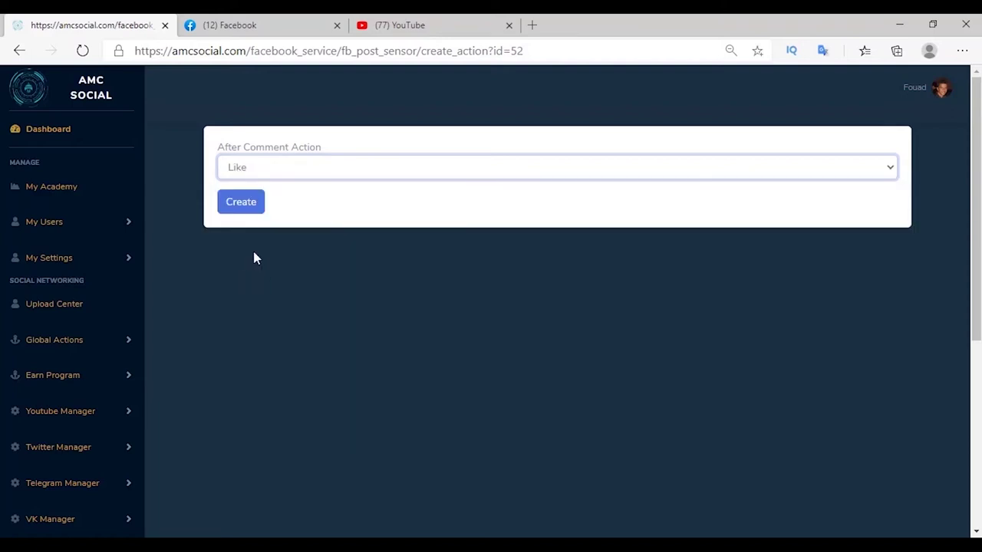
{"action": "key", "text": "alt+Down"}
{"action": "left_click", "coordinate": [253, 261]}
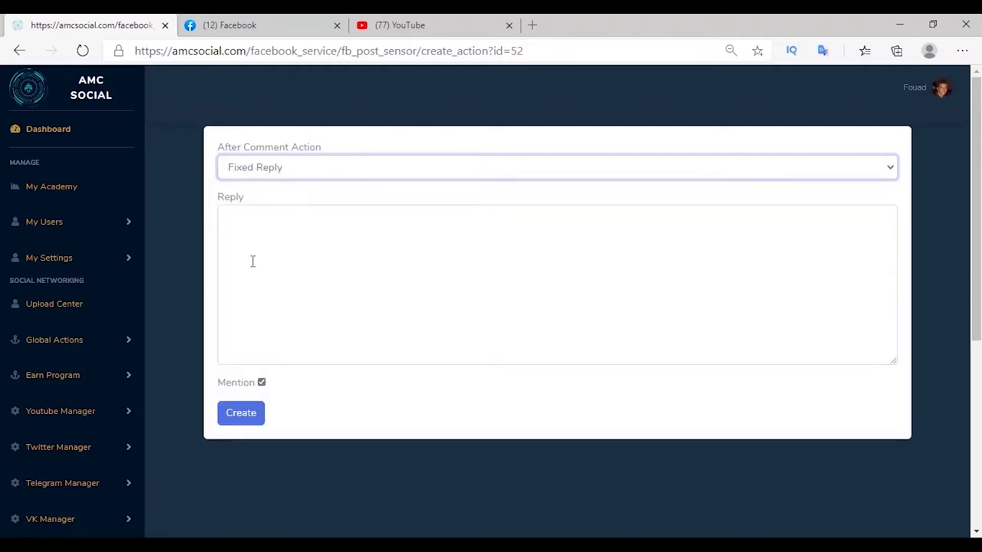
{"action": "key", "text": "alt+Down"}
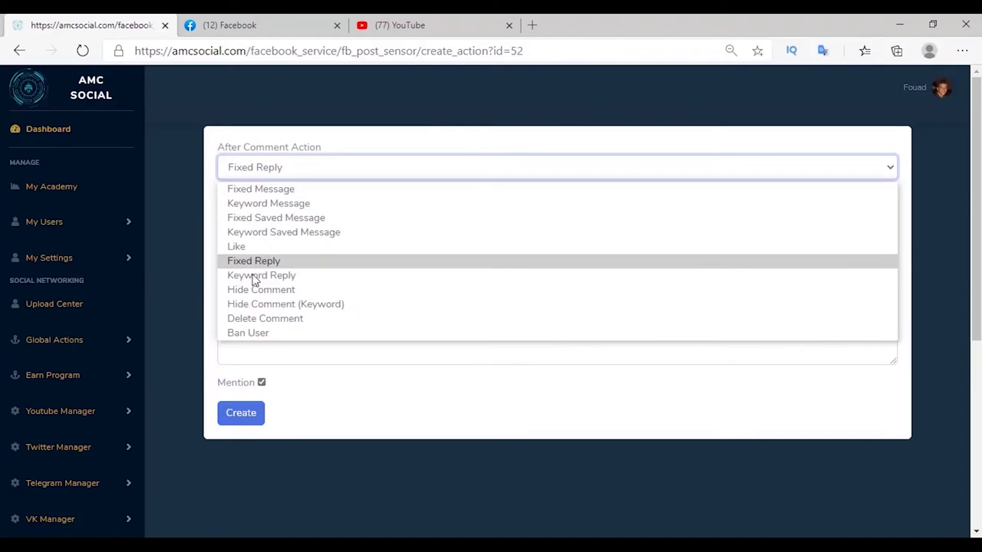
{"action": "left_click", "coordinate": [258, 276]}
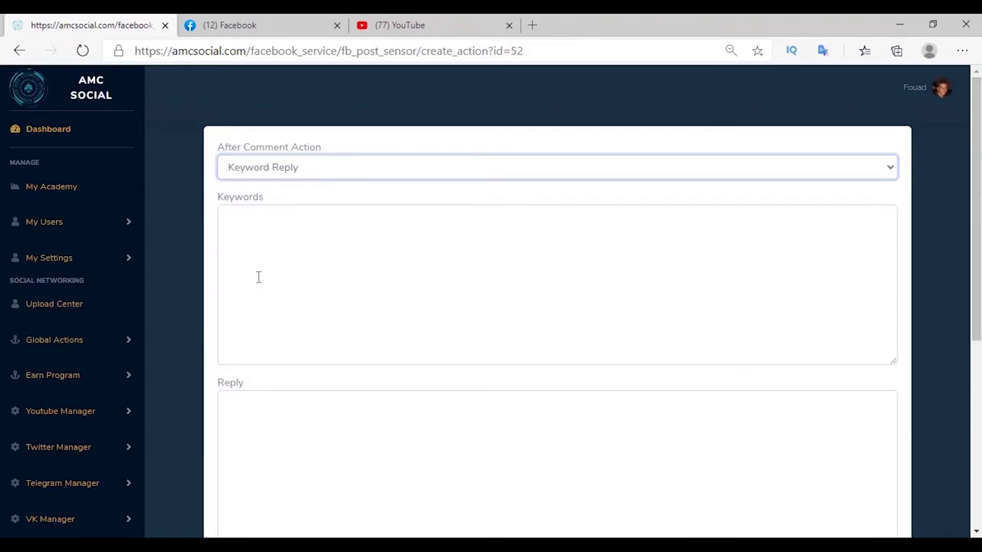
{"action": "scroll", "coordinate": [261, 447], "scroll_direction": "down", "scroll_amount": 2}
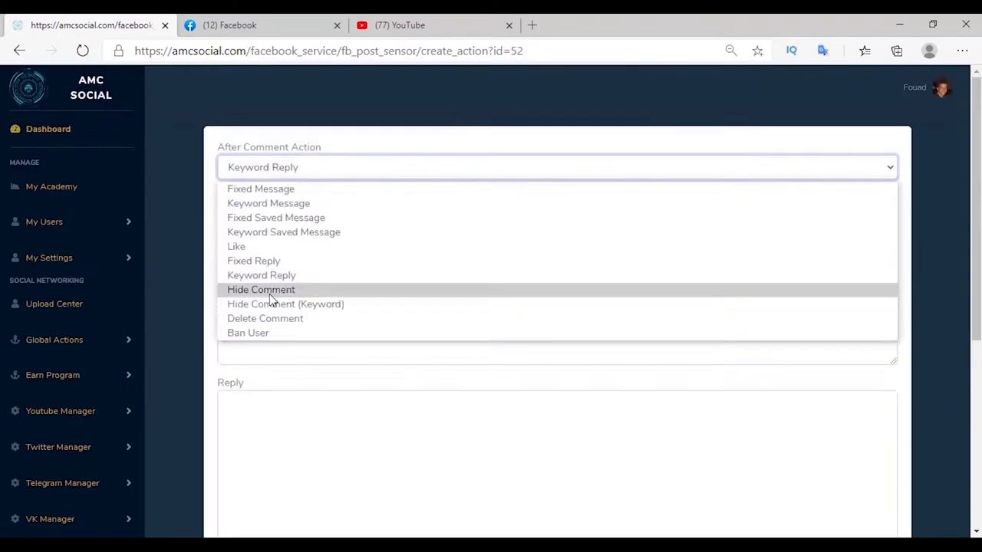
{"action": "left_click", "coordinate": [269, 294]}
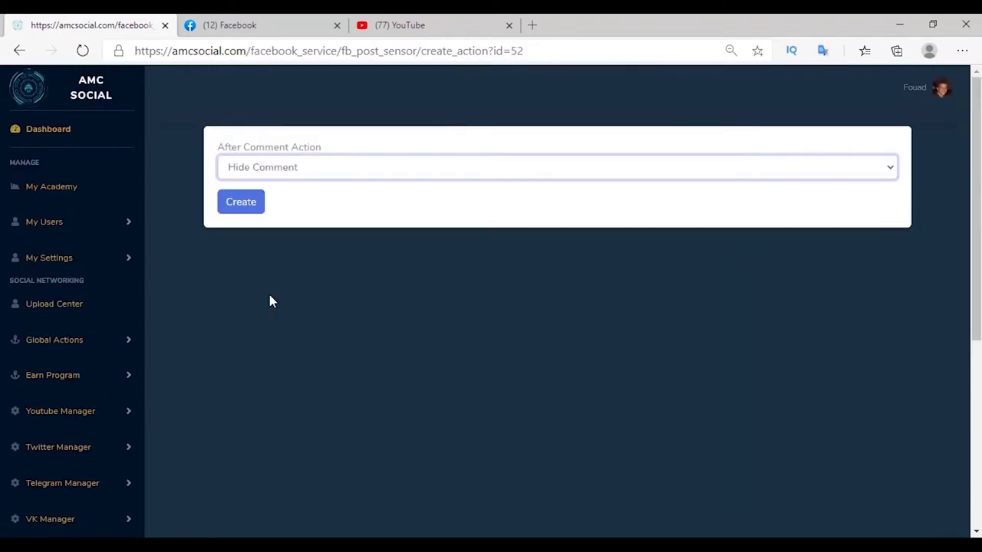
{"action": "key", "text": "alt+Down"}
{"action": "left_click", "coordinate": [256, 310]}
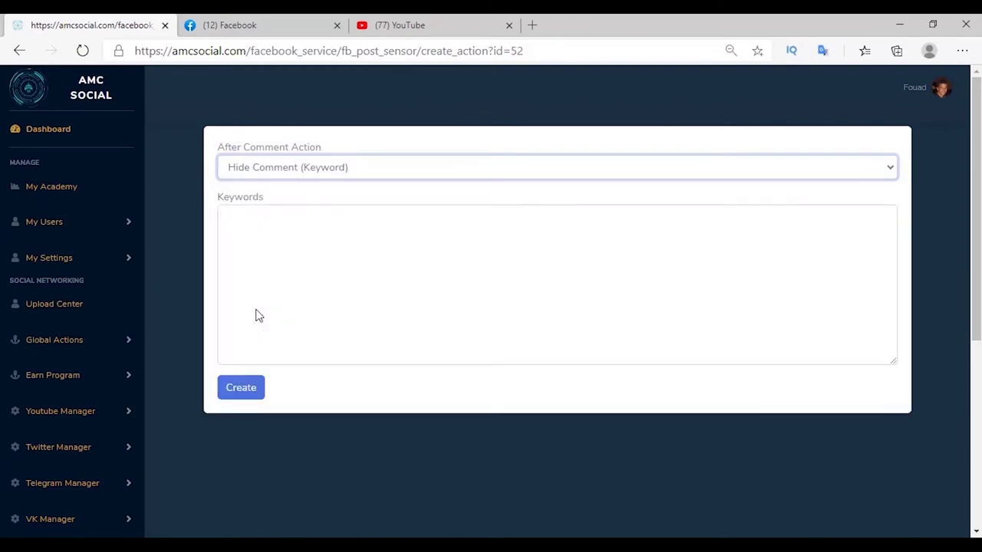
{"action": "key", "text": "Down"}
{"action": "key", "text": "alt+Down"}
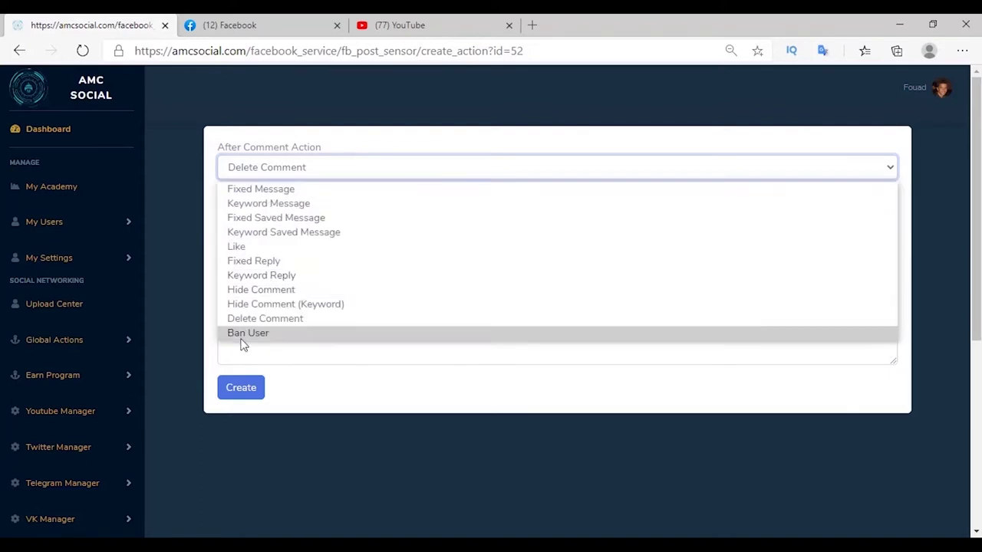
{"action": "left_click", "coordinate": [238, 335]}
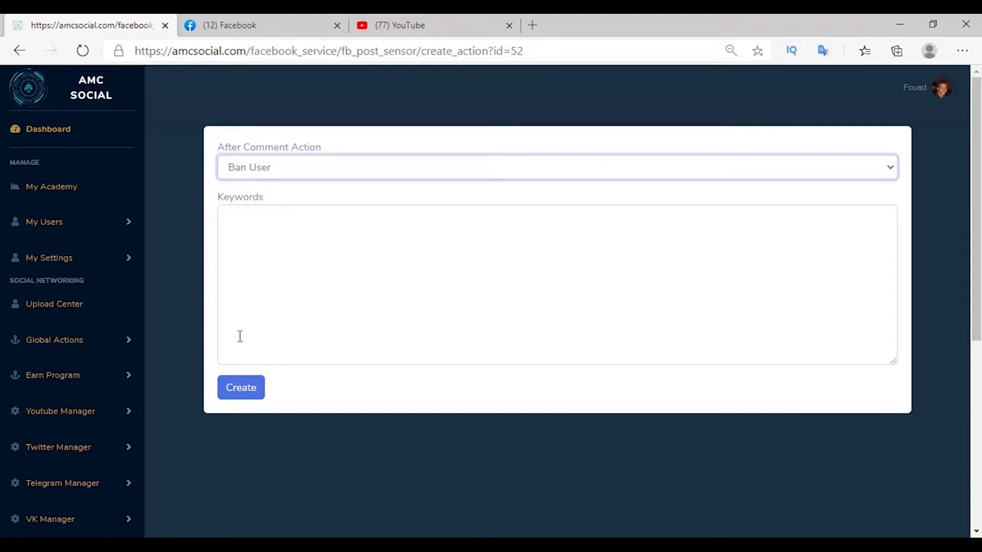
Set the after-comment action to Like and create it.
{"action": "left_click", "coordinate": [269, 169]}
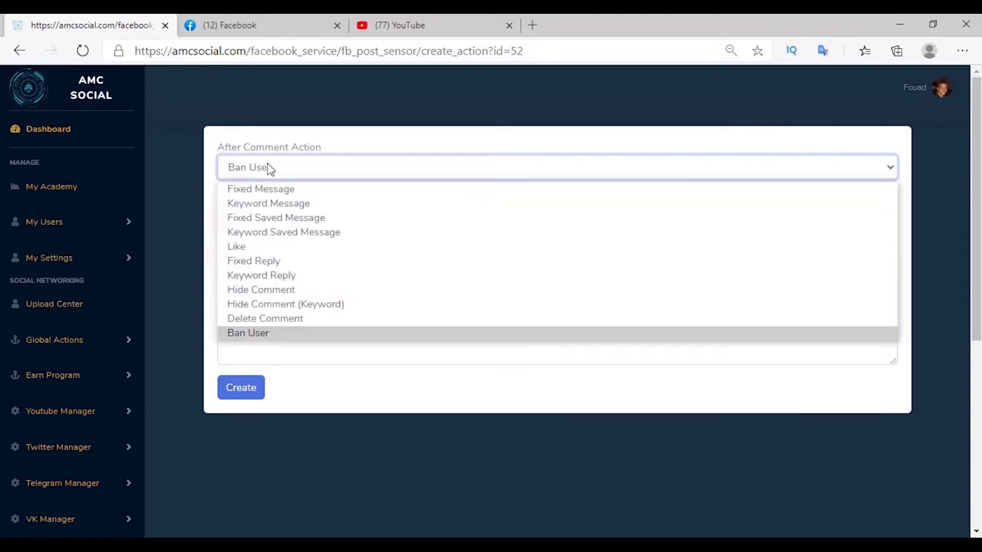
{"action": "left_click", "coordinate": [258, 247]}
{"action": "left_click", "coordinate": [242, 205]}
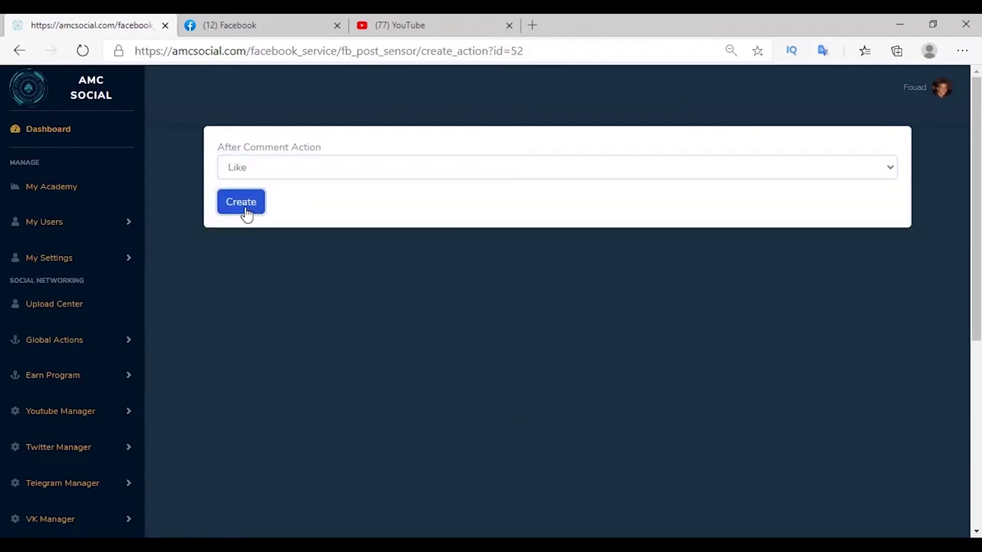
Create a Keyword Message action for 'price' that sends the shoe price privately.
{"action": "left_click", "coordinate": [290, 176]}
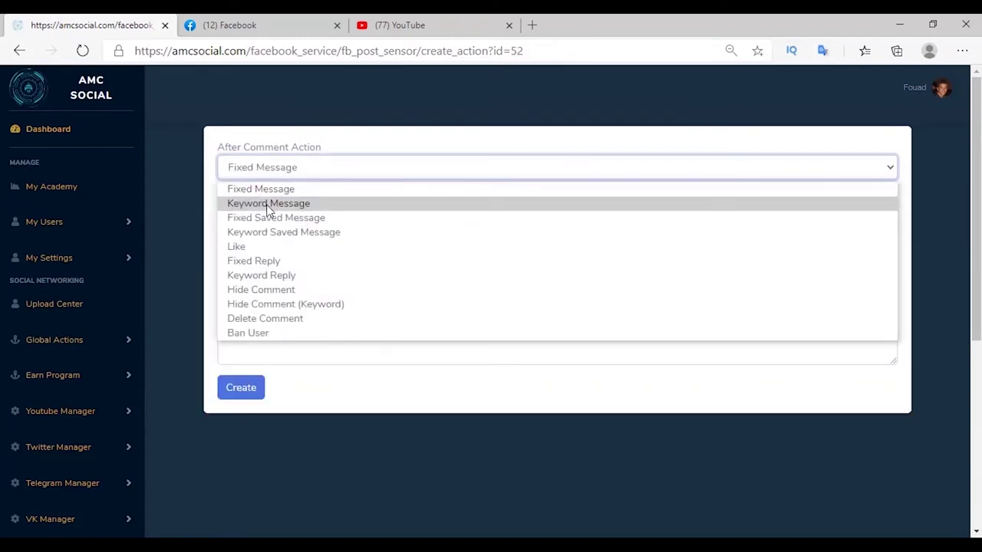
{"action": "left_click", "coordinate": [269, 204]}
{"action": "left_click", "coordinate": [260, 218]}
{"action": "type", "text": "price"}
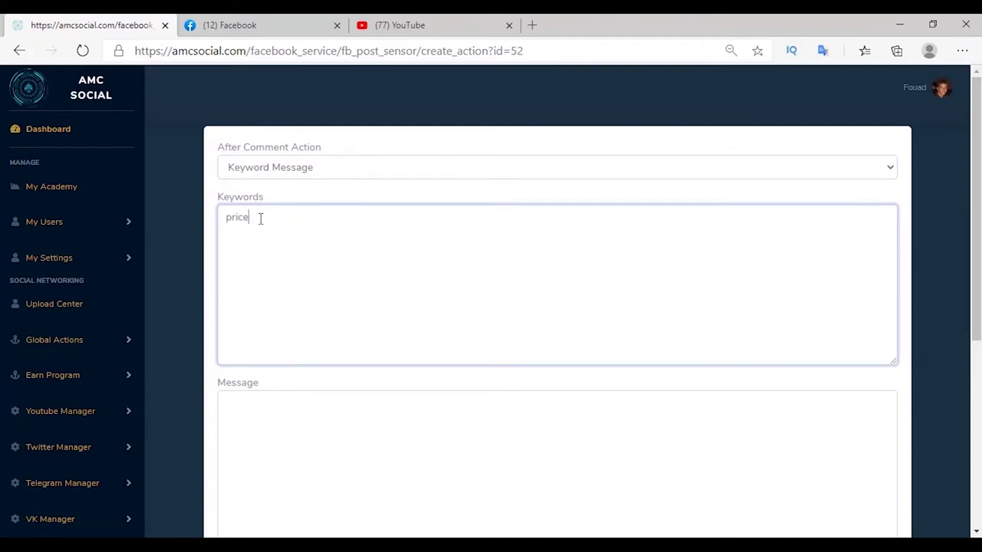
{"action": "scroll", "coordinate": [257, 246], "scroll_direction": "down", "scroll_amount": 2}
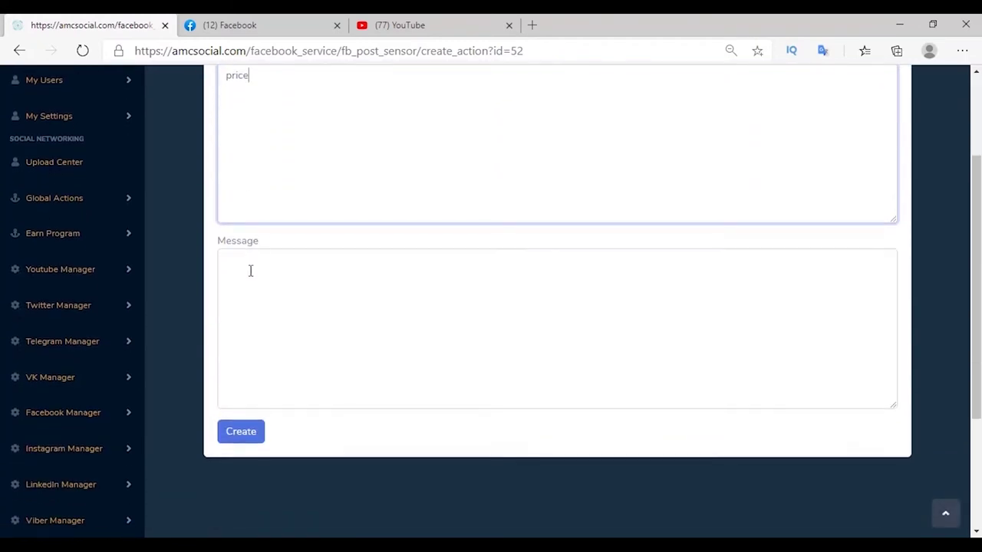
{"action": "left_click", "coordinate": [250, 271]}
{"action": "type", "text": "price this shoes : 250 L.E"}
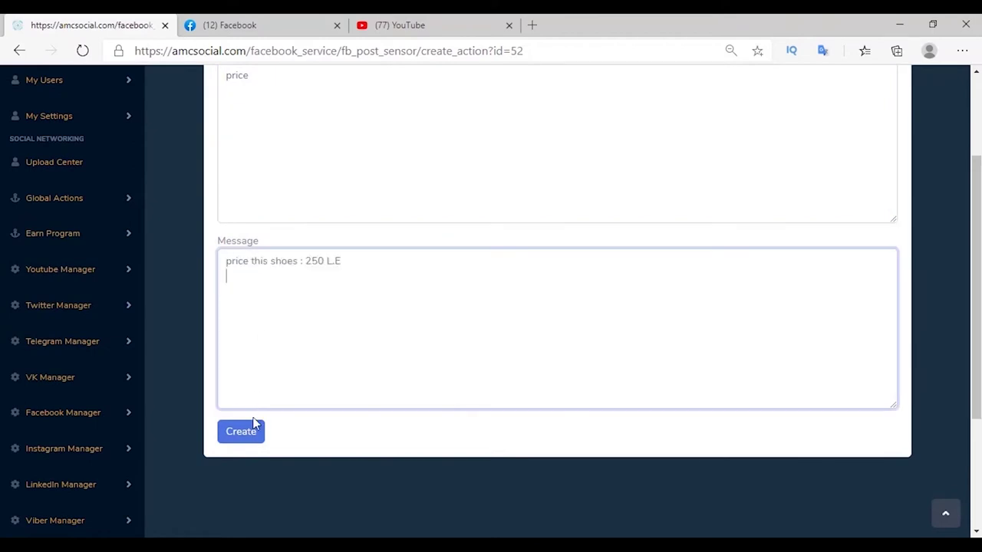
{"action": "left_click", "coordinate": [248, 431]}
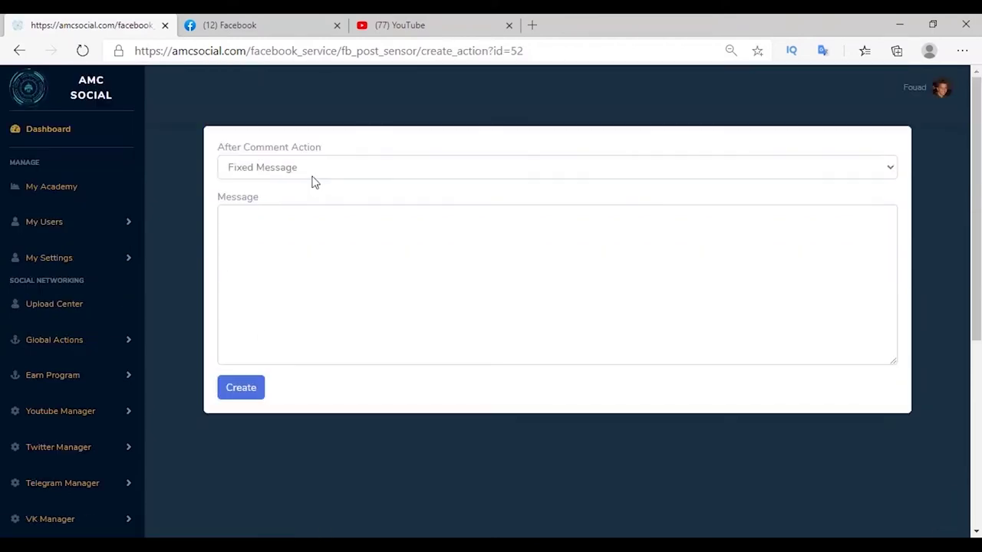
Create a Keyword Reply action for 'price' replying 'check inbox, please'.
{"action": "left_click", "coordinate": [310, 168]}
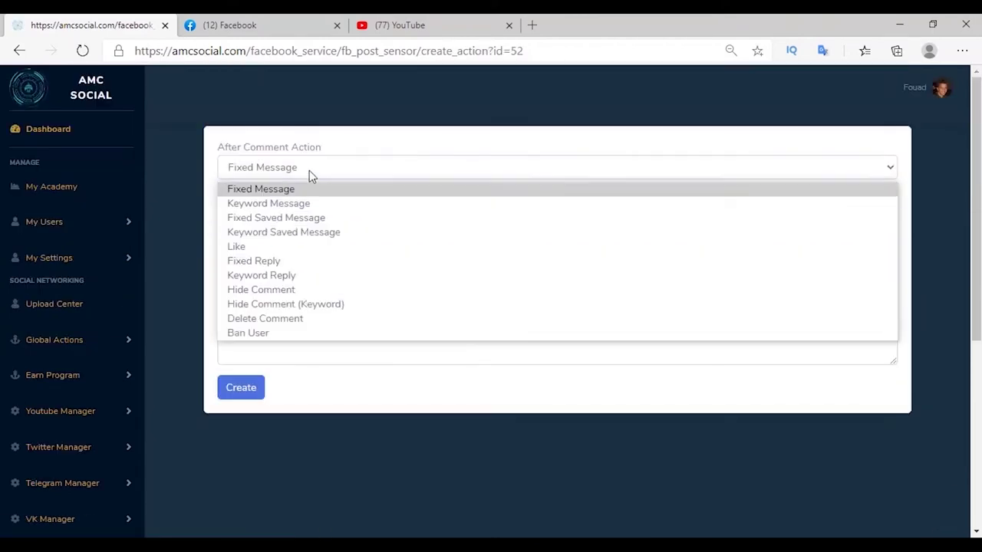
{"action": "left_click", "coordinate": [260, 276]}
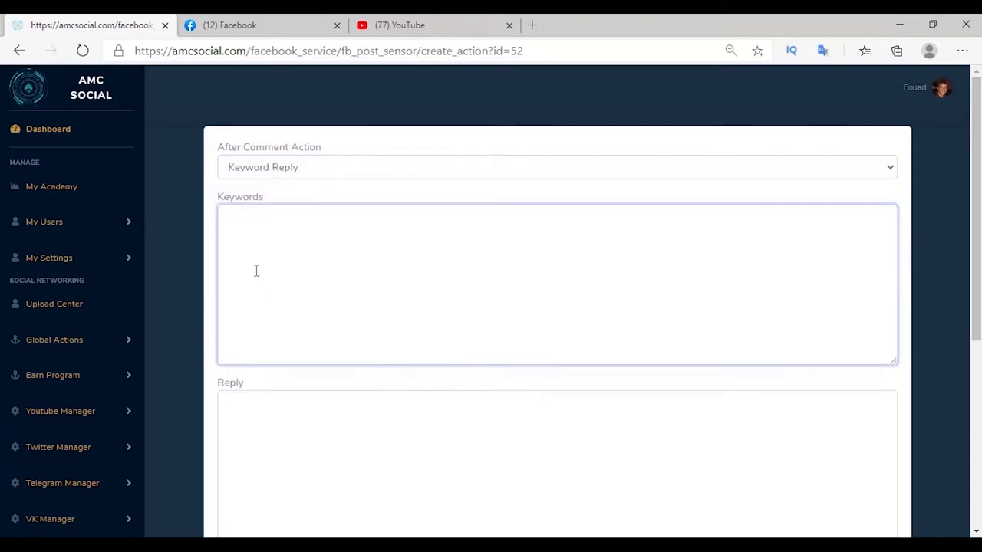
{"action": "type", "text": "price"}
{"action": "scroll", "coordinate": [257, 270], "scroll_direction": "down", "scroll_amount": 2}
{"action": "left_click", "coordinate": [281, 276]}
{"action": "type", "text": "check inbox, please"}
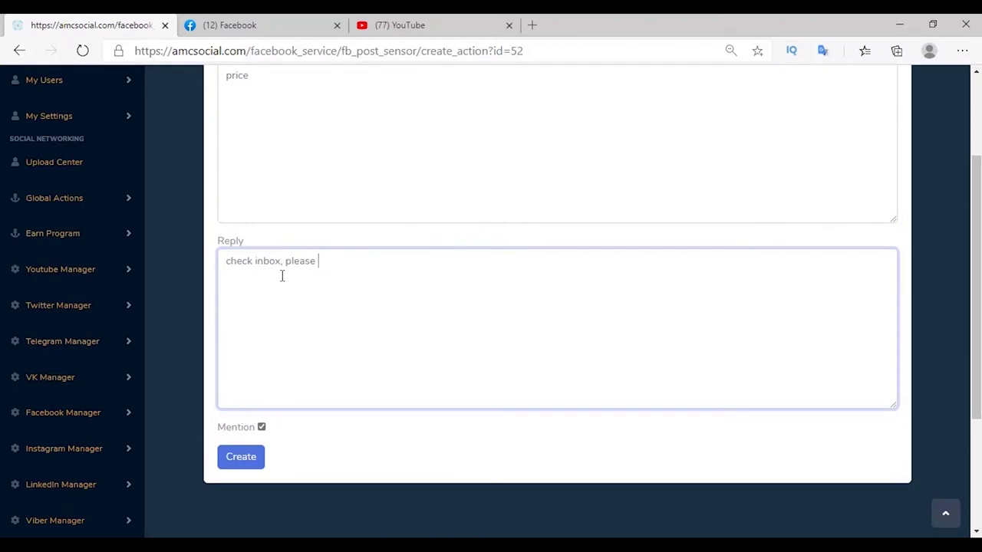
{"action": "left_click", "coordinate": [239, 457]}
Create a Hide Comment (Keyword) action for 'price'.
{"action": "left_click", "coordinate": [309, 197]}
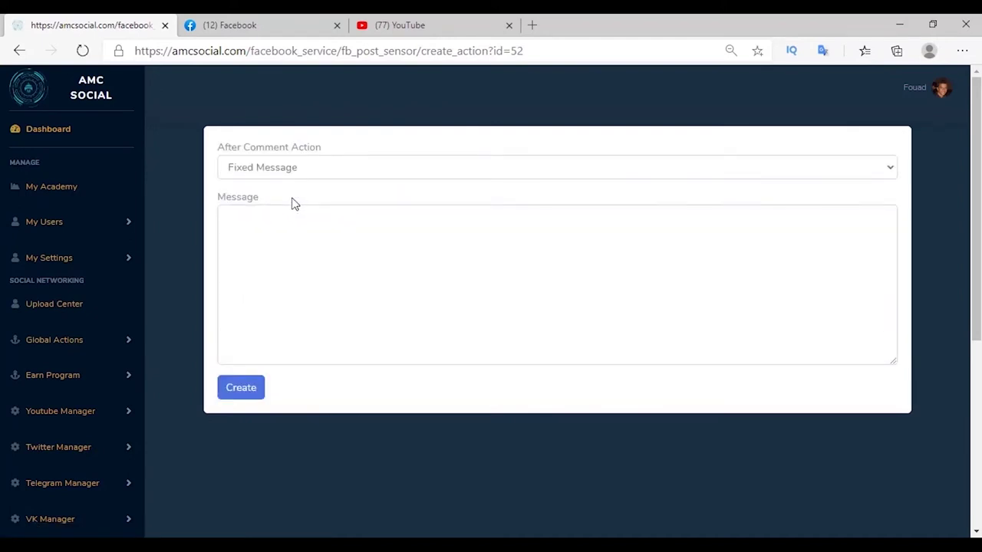
{"action": "left_click", "coordinate": [293, 169]}
{"action": "left_click", "coordinate": [294, 219]}
{"action": "left_click", "coordinate": [261, 277]}
{"action": "type", "text": "price"}
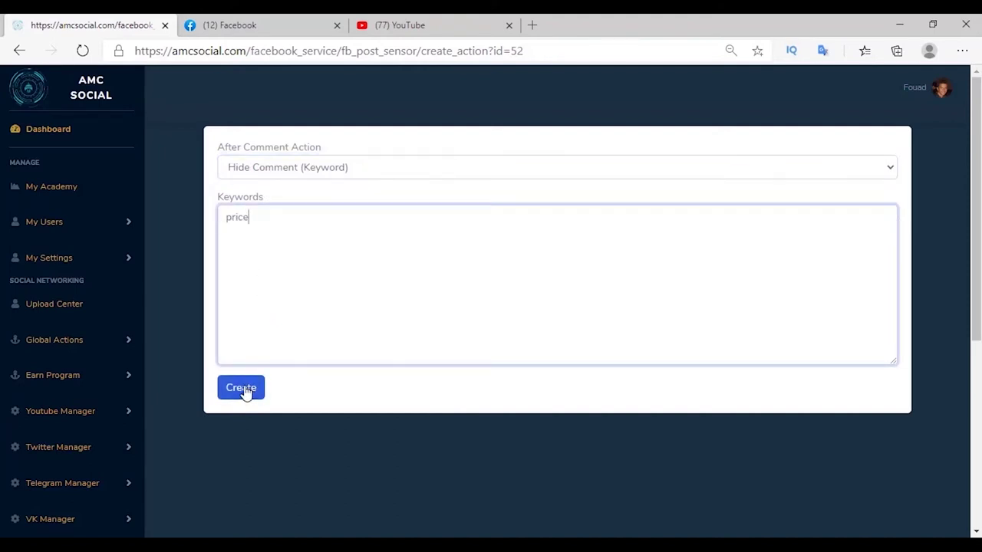
{"action": "left_click", "coordinate": [240, 389]}
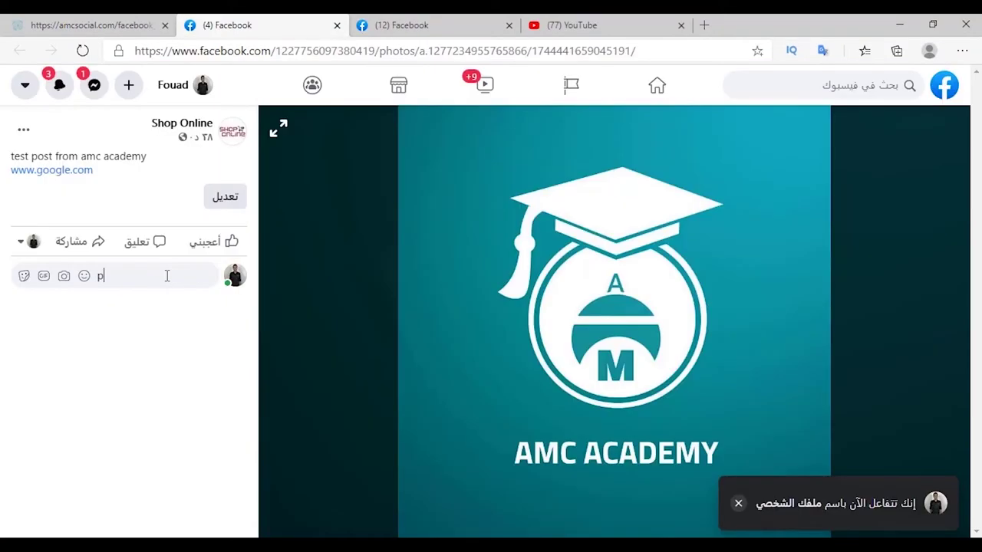
Comment 'price' on the photo post and check the bot's price message in the Shop Online chat.
{"action": "type", "text": "rice"}
{"action": "key", "text": "Return"}
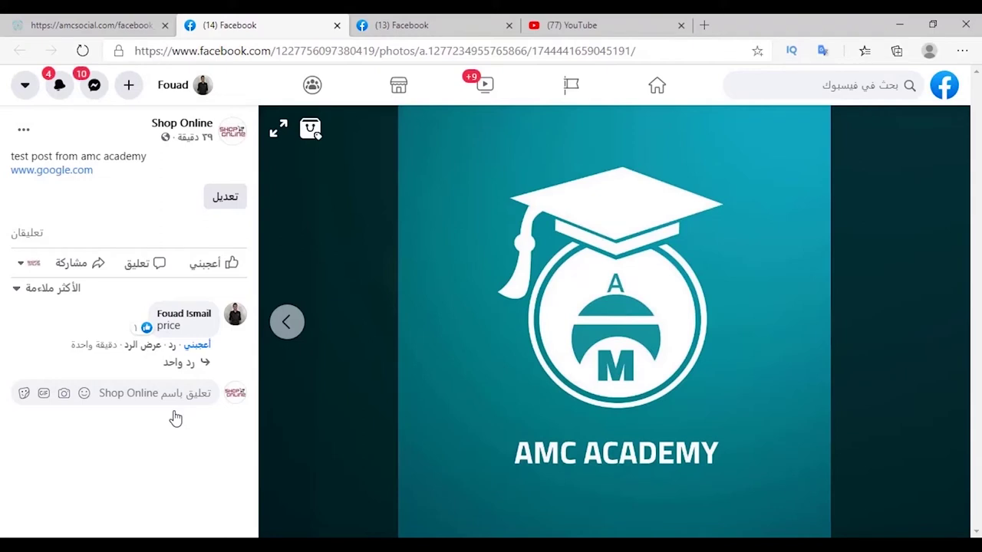
{"action": "mouse_move", "coordinate": [139, 335]}
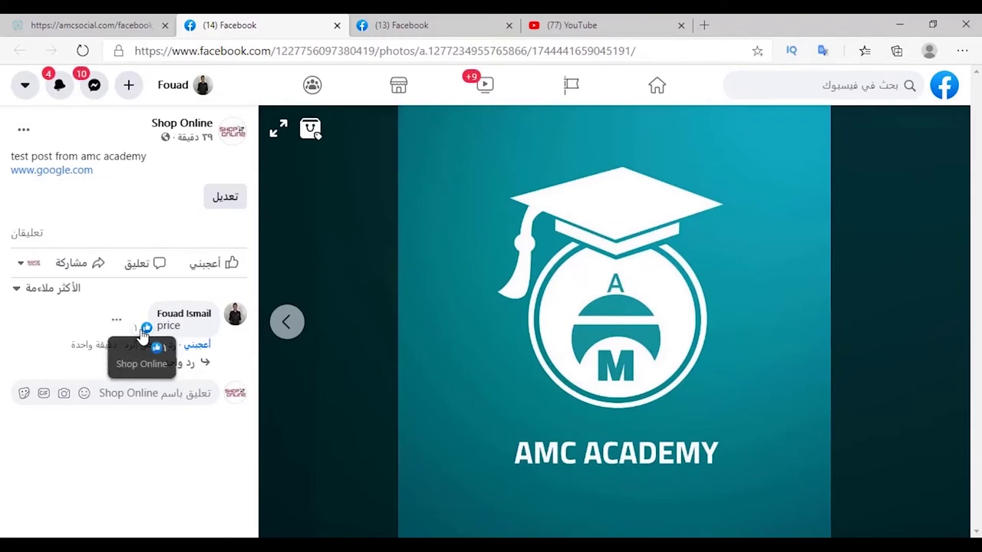
{"action": "left_click", "coordinate": [94, 86]}
{"action": "left_click", "coordinate": [138, 214]}
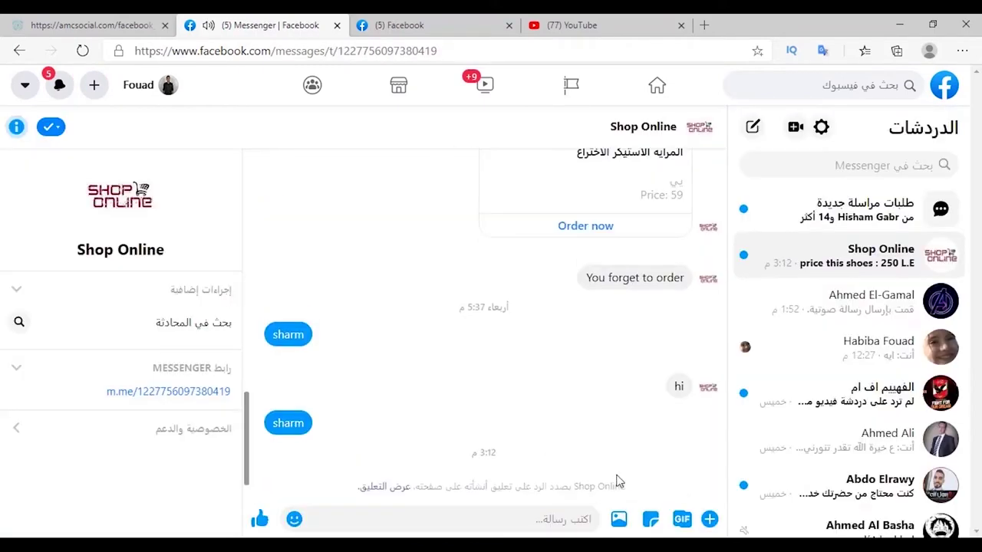
Return to the photo post to see the automatic 'check inbox, please' reply.
{"action": "left_click", "coordinate": [18, 52]}
{"action": "left_click_drag", "start_coordinate": [104, 389], "coordinate": [154, 409]}
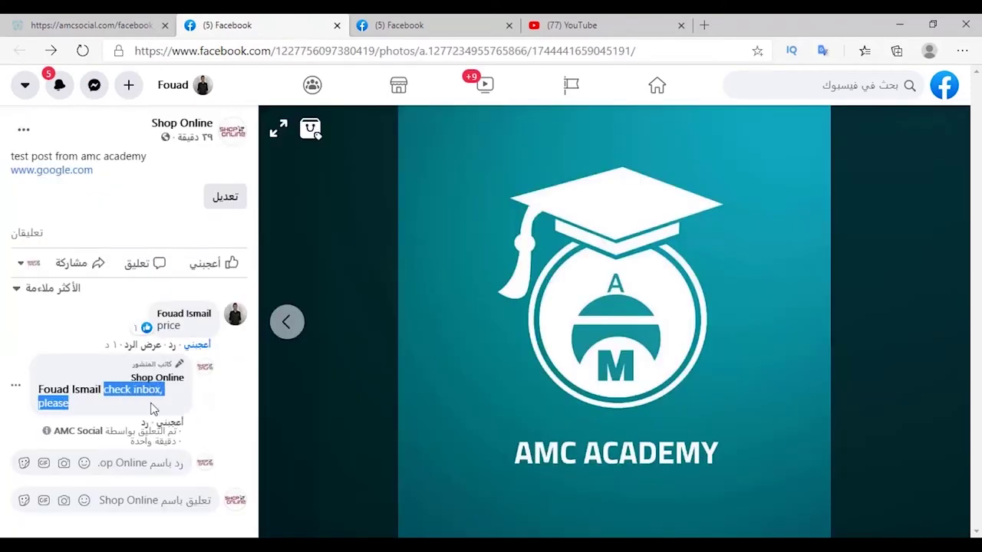
{"action": "left_click", "coordinate": [167, 529]}
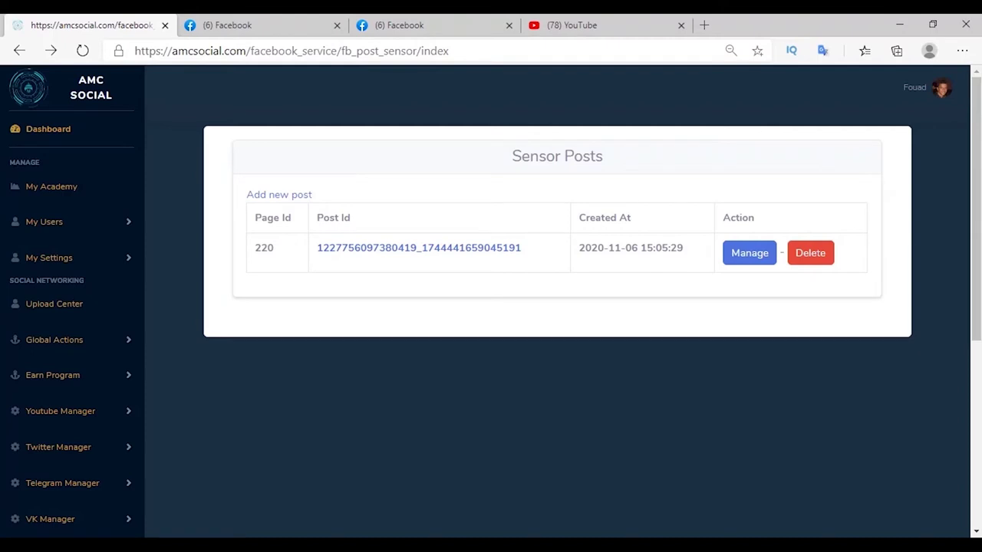
Load the Shop Online page's feed from Facebook Manager > Feed.
{"action": "scroll", "coordinate": [99, 284], "scroll_direction": "down", "scroll_amount": 4}
{"action": "left_click", "coordinate": [98, 272]}
{"action": "scroll", "coordinate": [99, 281], "scroll_direction": "down", "scroll_amount": 3}
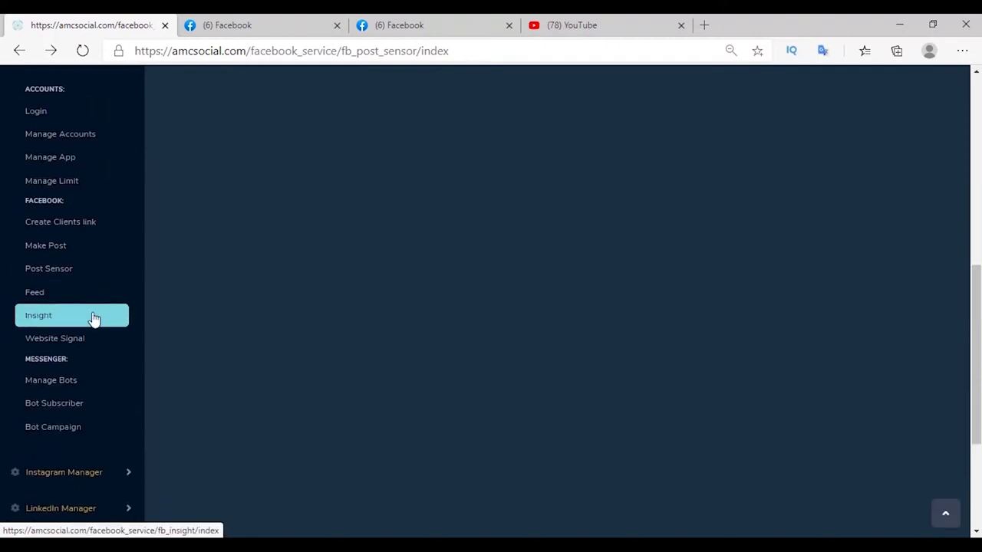
{"action": "left_click", "coordinate": [92, 301]}
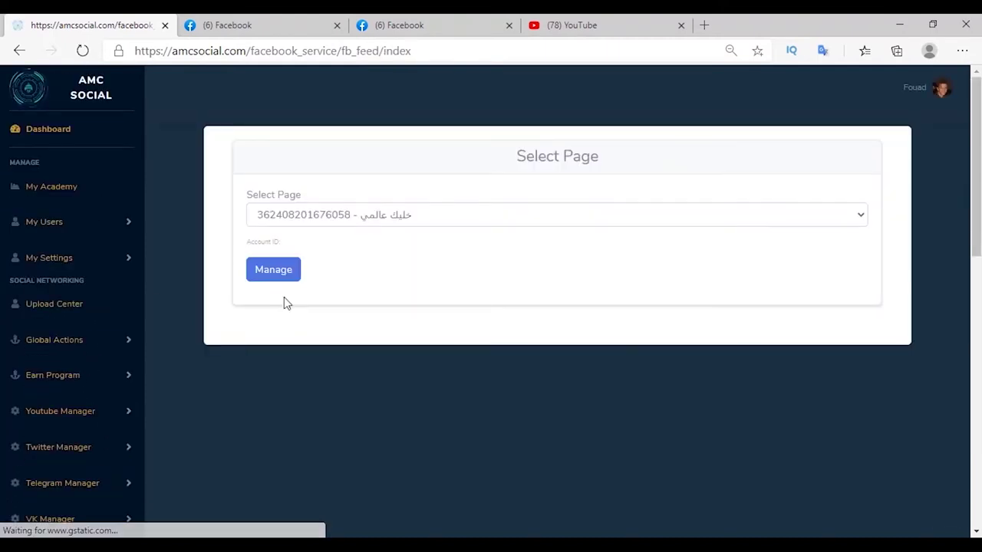
{"action": "left_click", "coordinate": [407, 222]}
{"action": "left_click", "coordinate": [376, 288]}
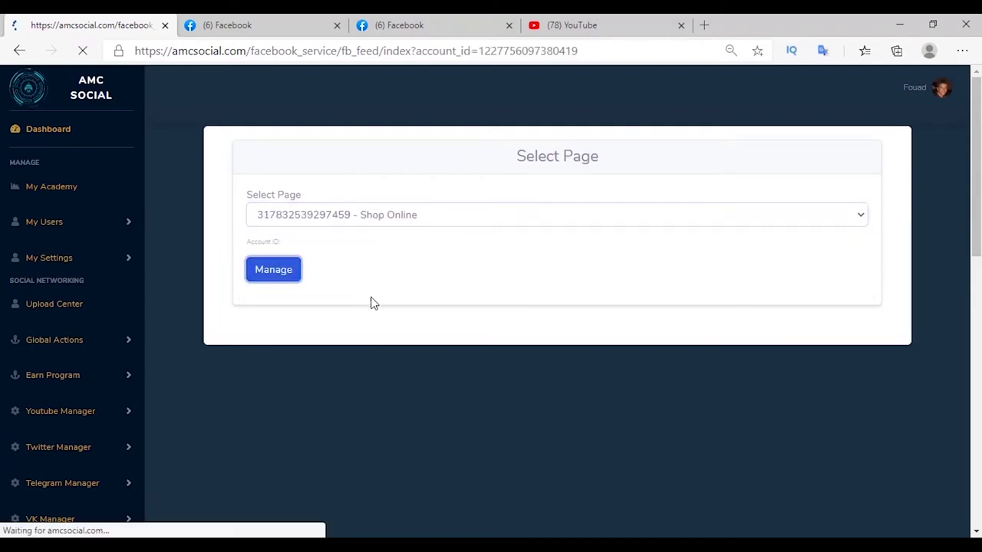
{"action": "left_click", "coordinate": [797, 320]}
Open the comments of the long Arabic post from 2020-10-29.
{"action": "scroll", "coordinate": [476, 271], "scroll_direction": "down", "scroll_amount": 3}
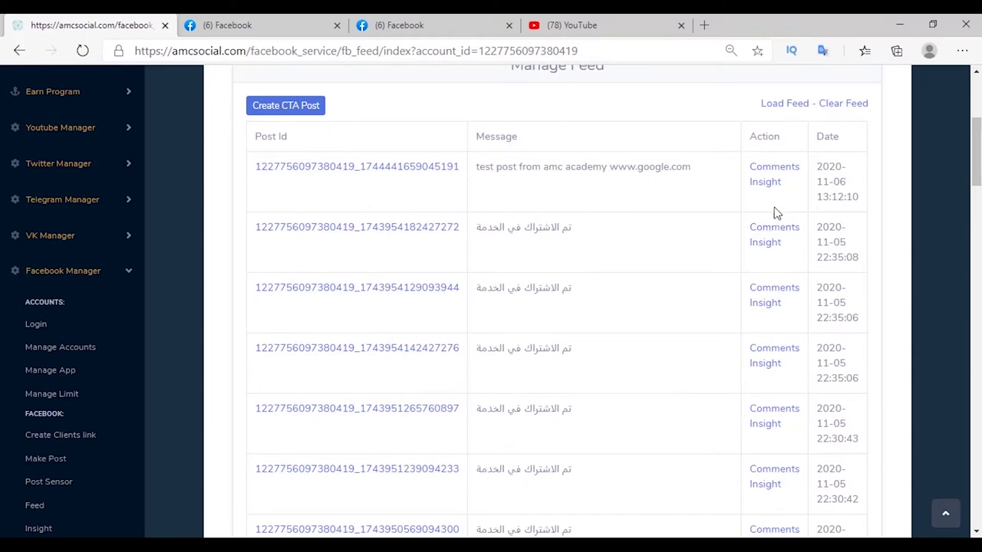
{"action": "scroll", "coordinate": [771, 215], "scroll_direction": "down", "scroll_amount": 10}
{"action": "scroll", "coordinate": [652, 224], "scroll_direction": "up", "scroll_amount": 1}
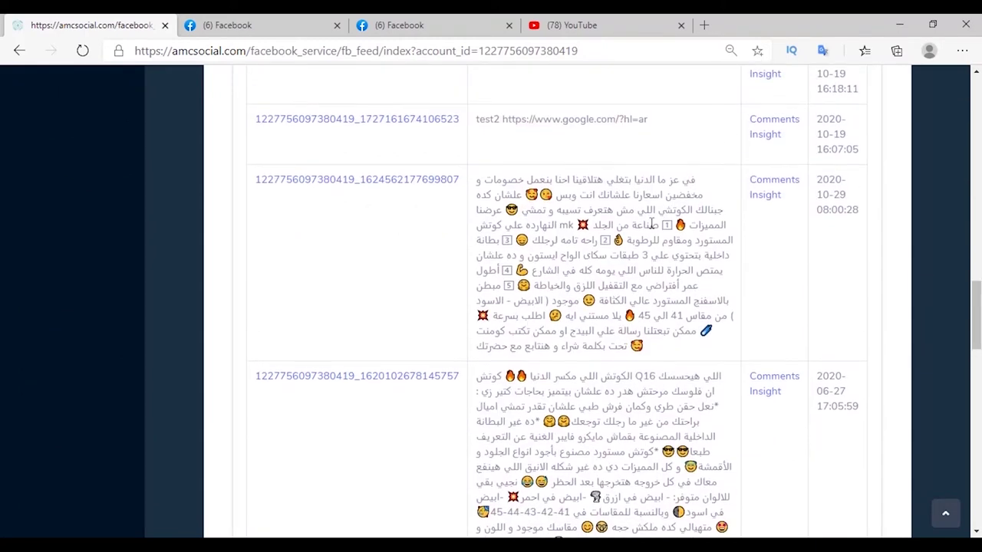
{"action": "left_click", "coordinate": [775, 181]}
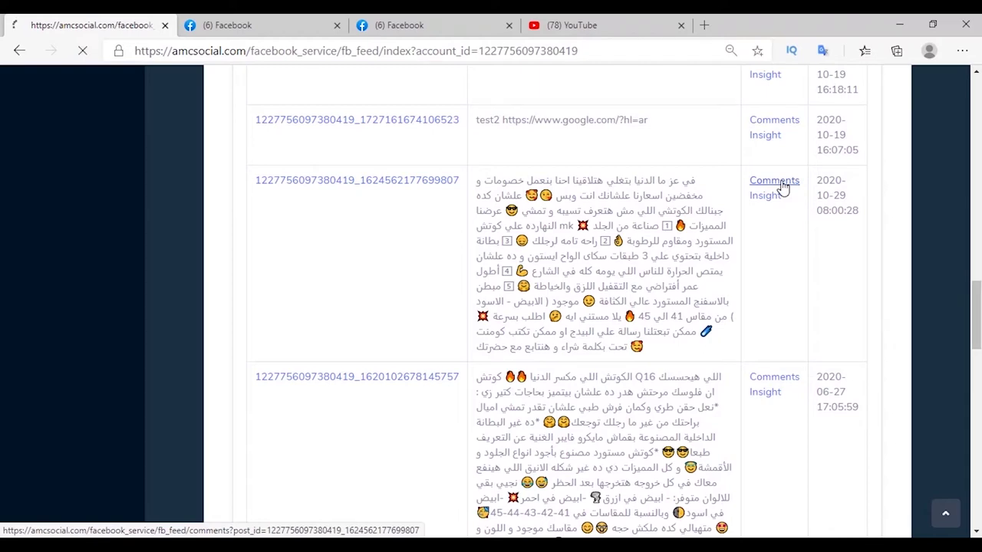
{"action": "scroll", "coordinate": [430, 234], "scroll_direction": "up", "scroll_amount": 2}
{"action": "scroll", "coordinate": [445, 253], "scroll_direction": "up", "scroll_amount": 2}
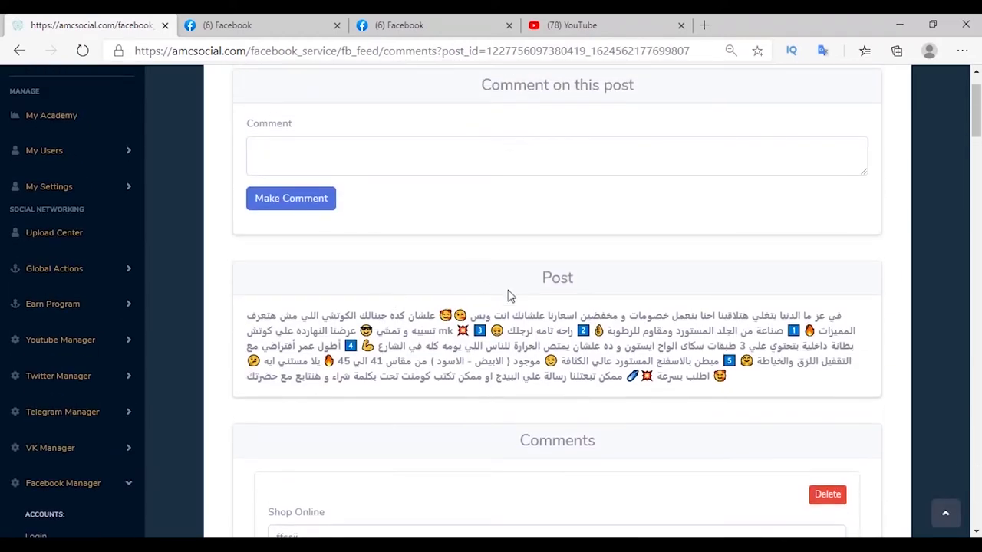
Post a 'GOOD Job' comment on the post.
{"action": "scroll", "coordinate": [508, 294], "scroll_direction": "up", "scroll_amount": 1}
{"action": "left_click", "coordinate": [309, 228]}
{"action": "type", "text": "GOOD Job"}
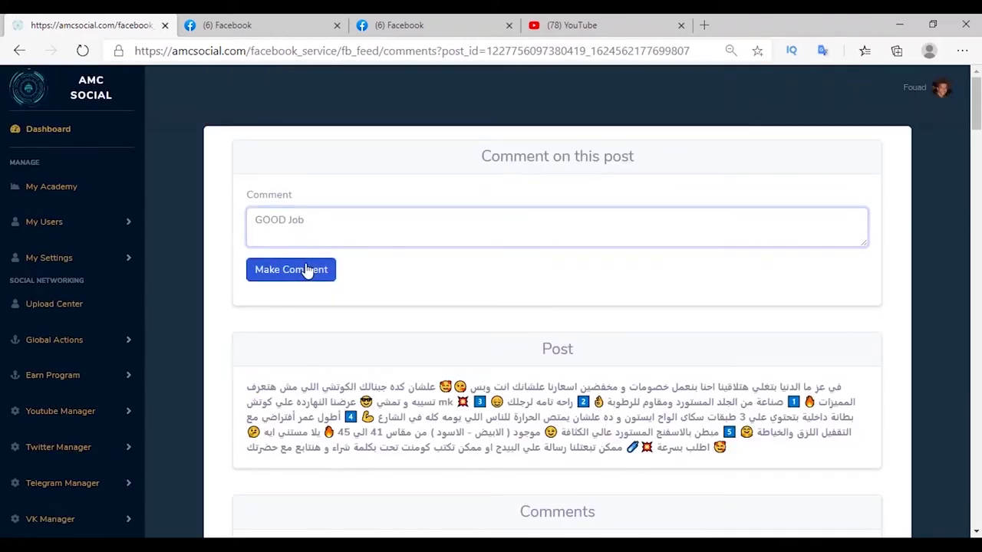
{"action": "left_click", "coordinate": [307, 270]}
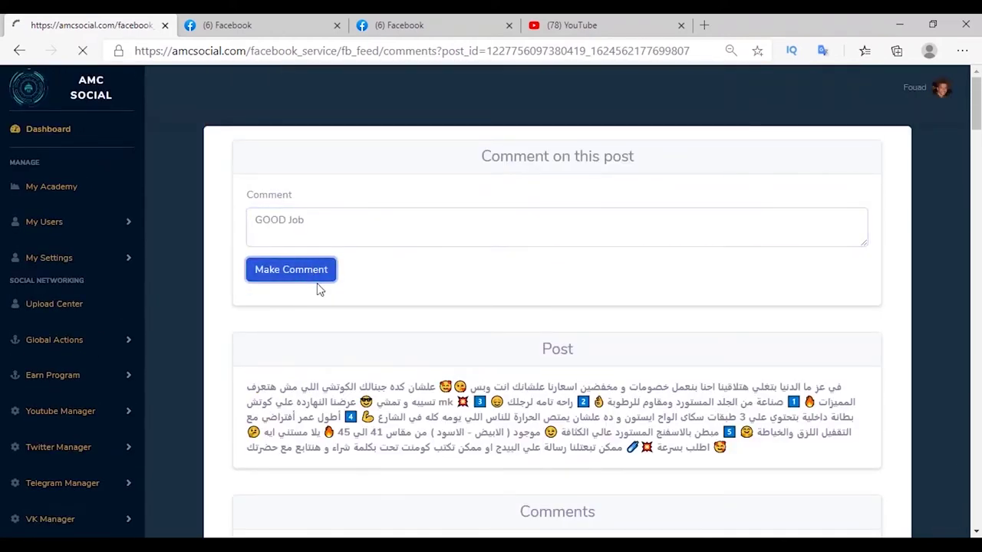
Delete the GOOD Job comment, then view the post's reaction insight: 8 likes, 0 wows, 4 loves.
{"action": "scroll", "coordinate": [314, 287], "scroll_direction": "down", "scroll_amount": 5}
{"action": "left_click_drag", "start_coordinate": [263, 230], "coordinate": [390, 300]}
{"action": "left_click", "coordinate": [443, 212]}
{"action": "left_click", "coordinate": [828, 210]}
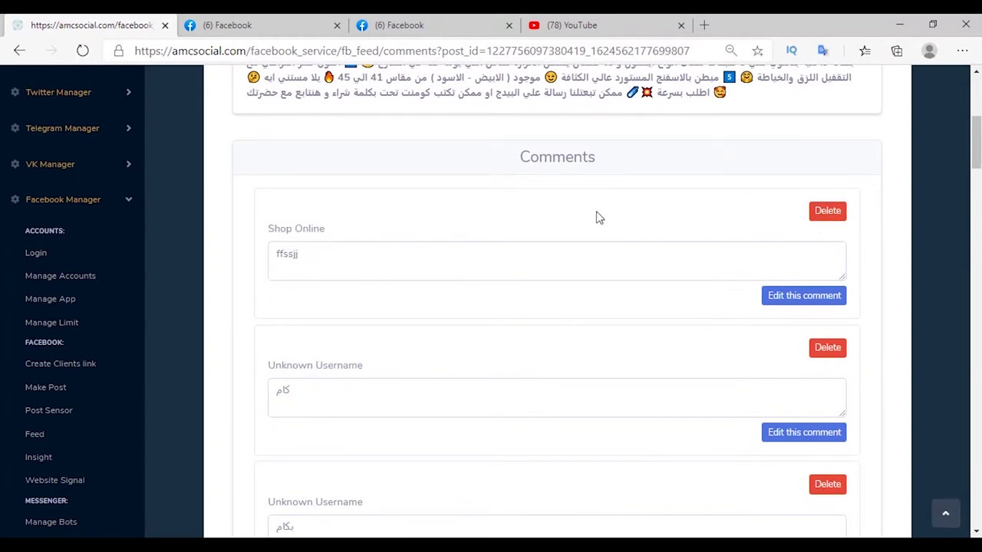
{"action": "key", "text": "alt+Left"}
{"action": "left_click", "coordinate": [765, 204]}
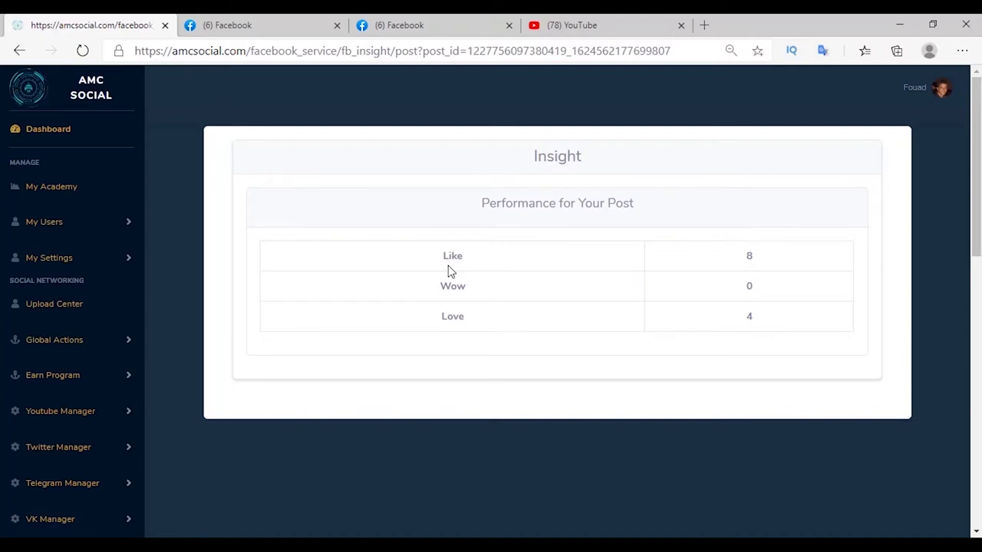
Add a 28-day post engagements insight chart for the Shop Online page.
{"action": "left_click", "coordinate": [48, 250]}
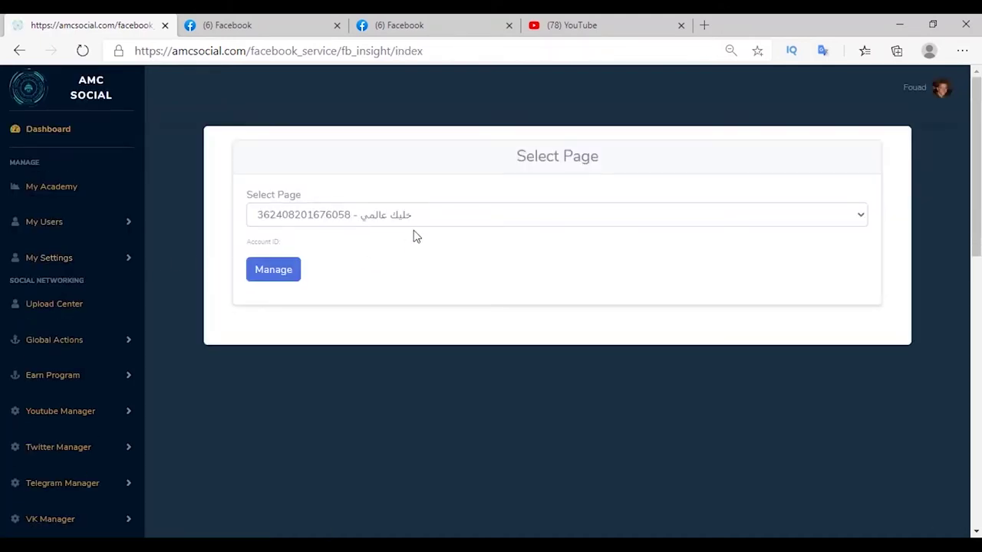
{"action": "left_click", "coordinate": [411, 213]}
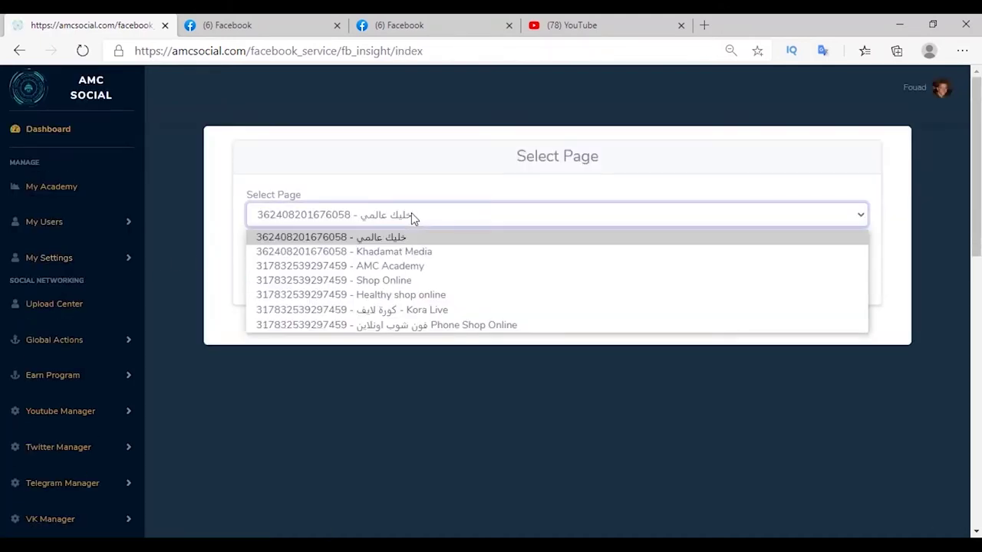
{"action": "left_click", "coordinate": [391, 282]}
{"action": "left_click", "coordinate": [273, 270]}
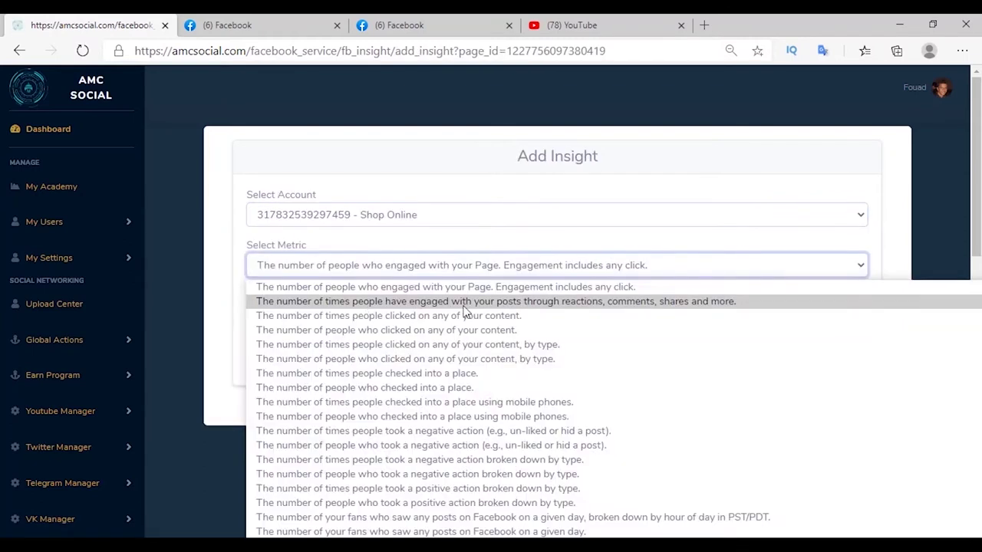
{"action": "left_click", "coordinate": [452, 303]}
{"action": "left_click", "coordinate": [307, 316]}
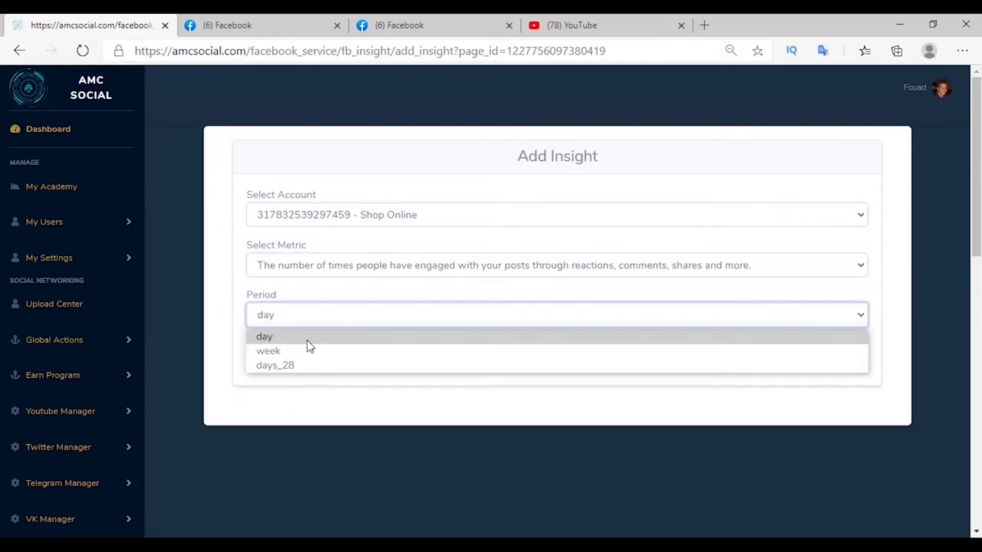
{"action": "left_click", "coordinate": [313, 368]}
{"action": "left_click", "coordinate": [265, 350]}
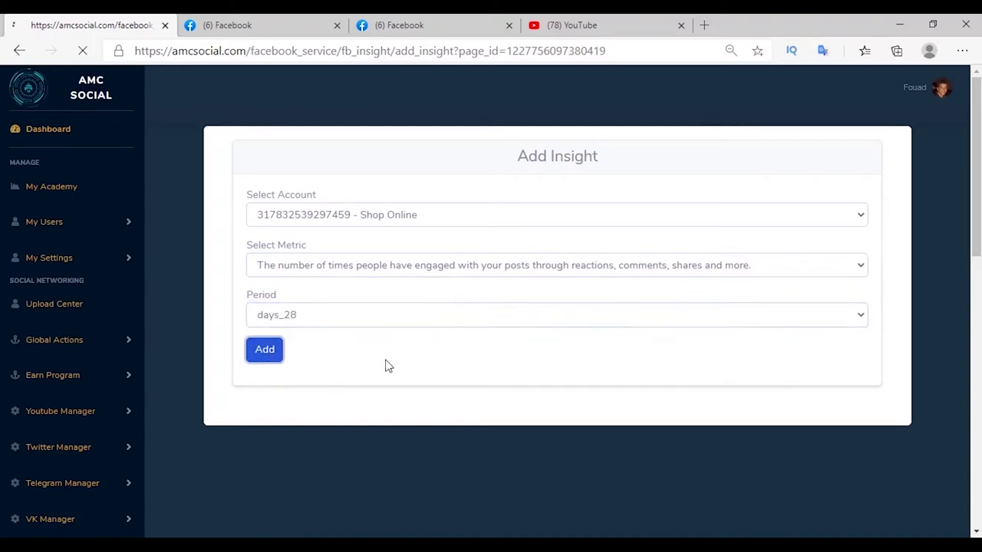
Add a days_28 insight chart for people who clicked content on Shop Online.
{"action": "scroll", "coordinate": [390, 353], "scroll_direction": "down", "scroll_amount": 5}
{"action": "scroll", "coordinate": [529, 299], "scroll_direction": "up", "scroll_amount": 10}
{"action": "left_click", "coordinate": [835, 390]}
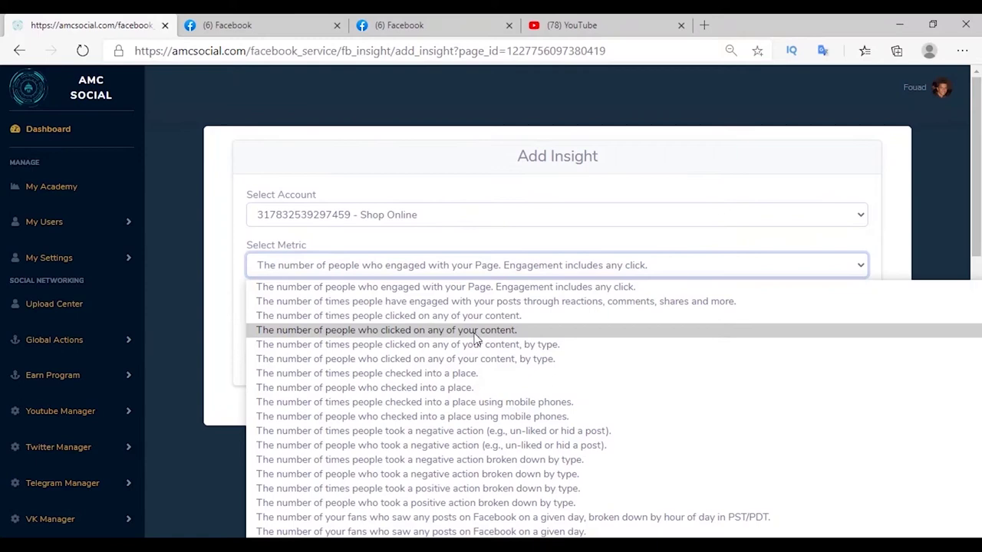
{"action": "left_click", "coordinate": [461, 331]}
{"action": "left_click", "coordinate": [302, 320]}
{"action": "left_click", "coordinate": [280, 366]}
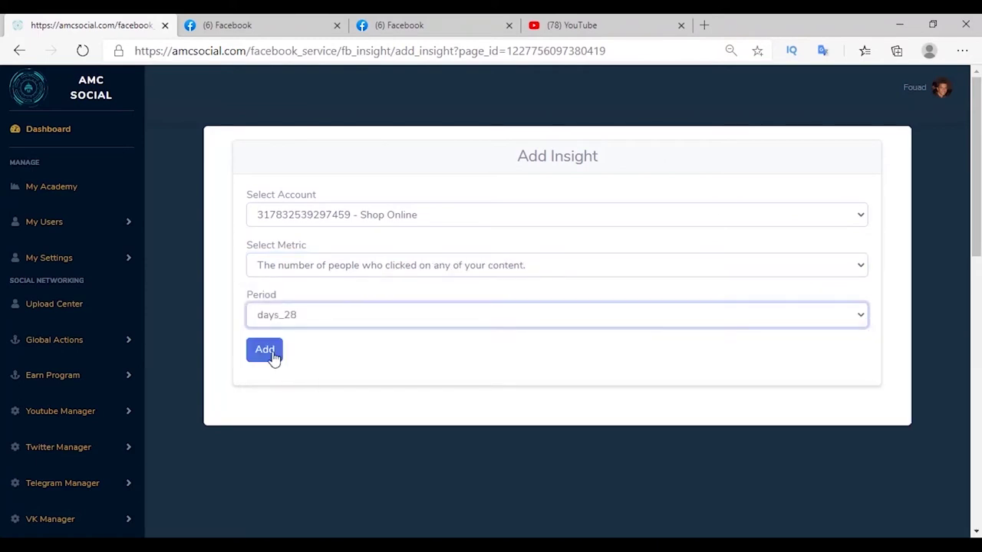
{"action": "left_click", "coordinate": [272, 355]}
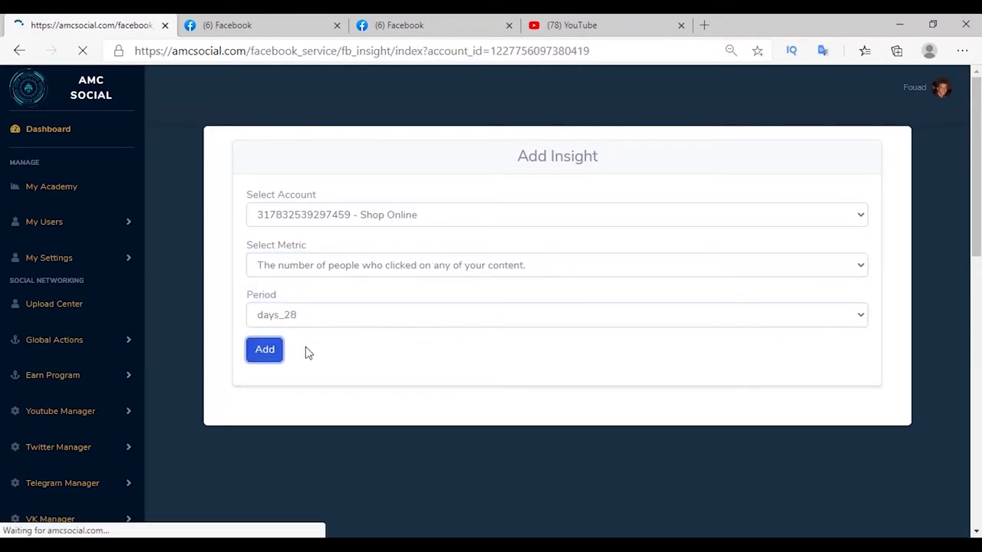
{"action": "scroll", "coordinate": [471, 226], "scroll_direction": "down", "scroll_amount": 8}
{"action": "scroll", "coordinate": [460, 276], "scroll_direction": "down", "scroll_amount": 4}
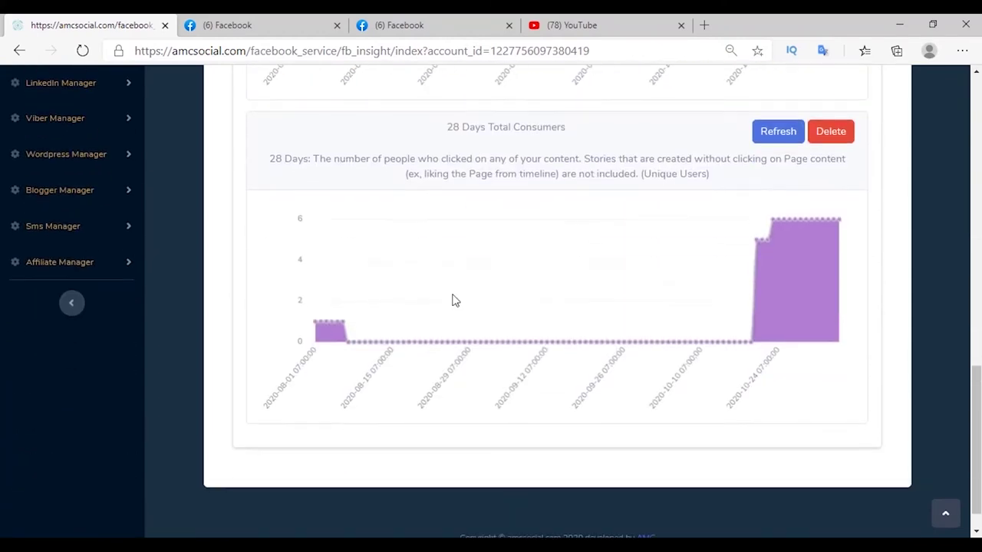
{"action": "scroll", "coordinate": [454, 303], "scroll_direction": "up", "scroll_amount": 8}
{"action": "scroll", "coordinate": [454, 318], "scroll_direction": "up", "scroll_amount": 1}
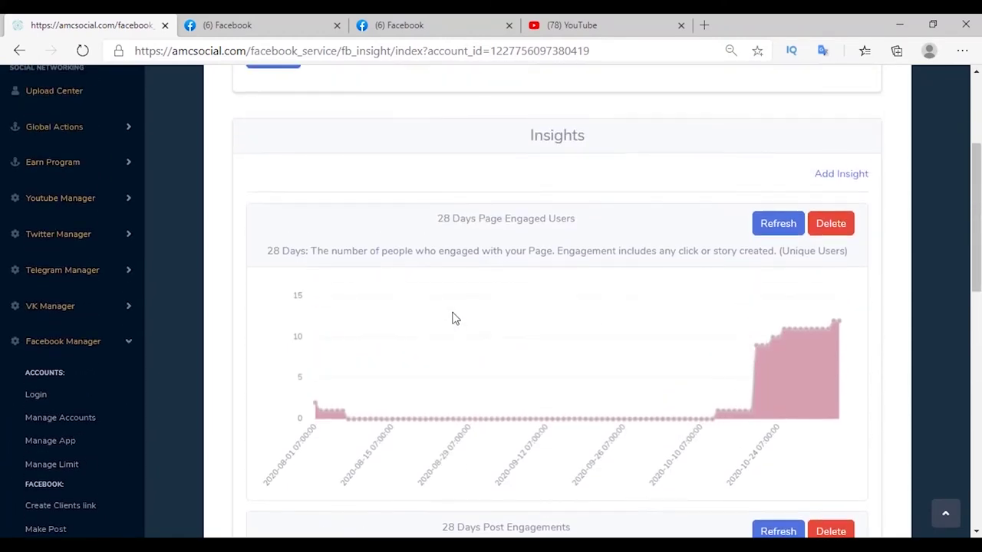
{"action": "scroll", "coordinate": [455, 318], "scroll_direction": "down", "scroll_amount": 8}
{"action": "scroll", "coordinate": [455, 318], "scroll_direction": "up", "scroll_amount": 5}
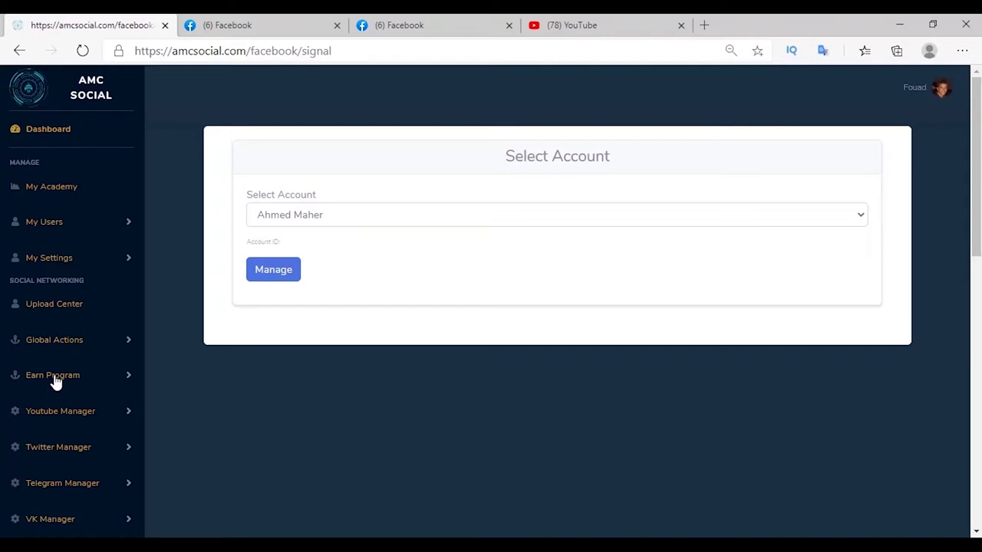
Fetch the YouTube video link's Facebook reaction, comment and share counts using the owner's account.
{"action": "left_click", "coordinate": [307, 215]}
{"action": "left_click", "coordinate": [307, 237]}
{"action": "left_click", "coordinate": [272, 271]}
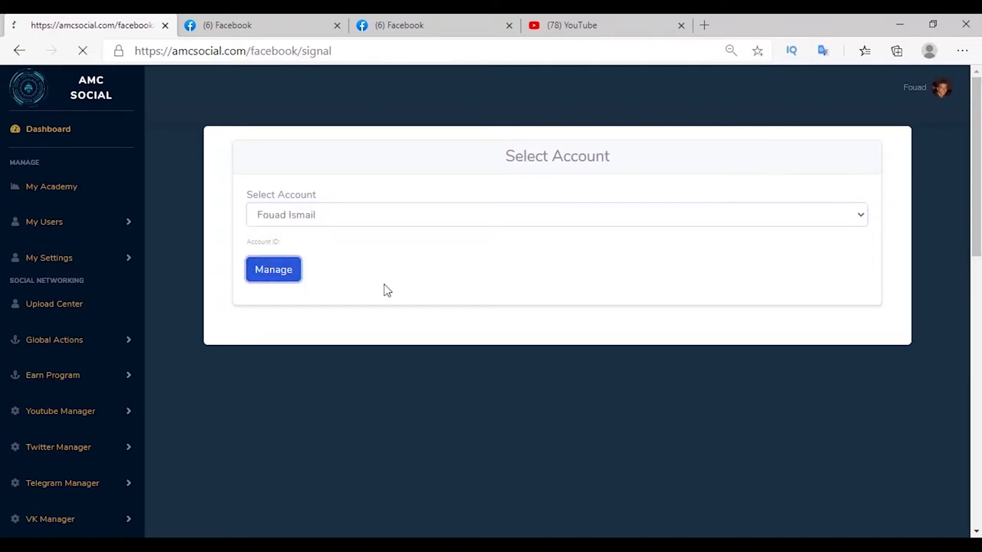
{"action": "key", "text": "ctrl+shift+Tab"}
{"action": "key", "text": "ctrl+Tab"}
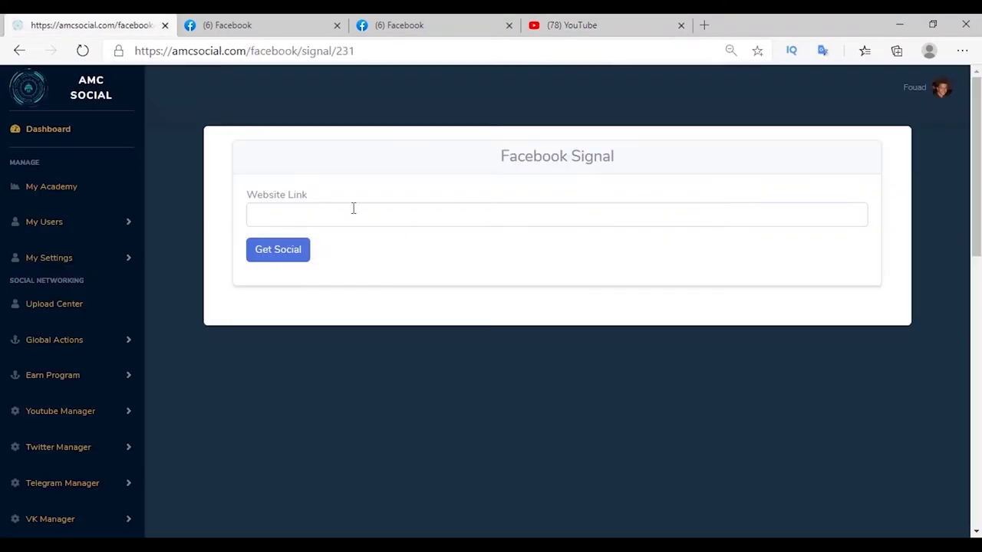
{"action": "left_click", "coordinate": [291, 216]}
{"action": "type", "text": "https://www.youtube.com/watch?v=5wpp3vFM41U"}
{"action": "left_click", "coordinate": [276, 252]}
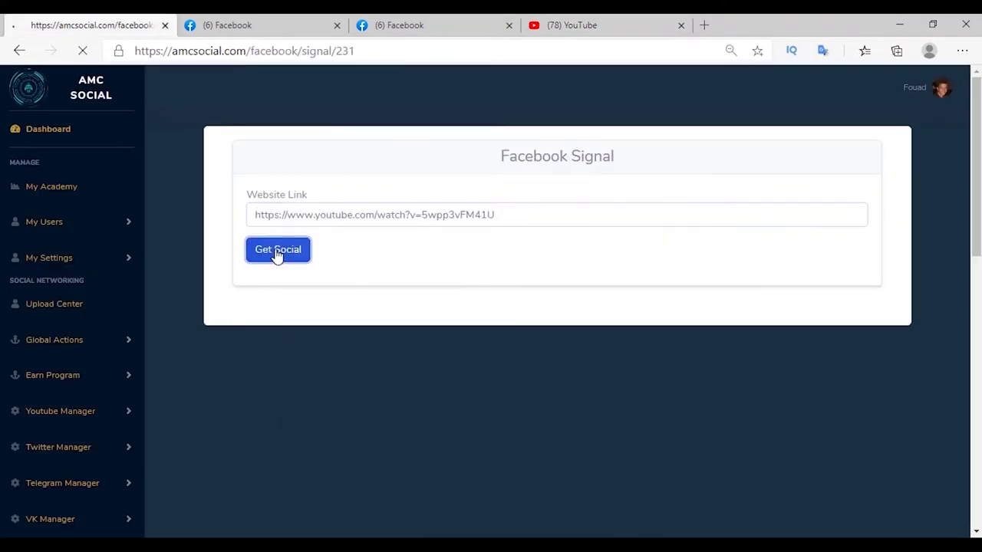
{"action": "scroll", "coordinate": [261, 261], "scroll_direction": "down", "scroll_amount": 2}
{"action": "left_click_drag", "start_coordinate": [246, 279], "coordinate": [324, 278]}
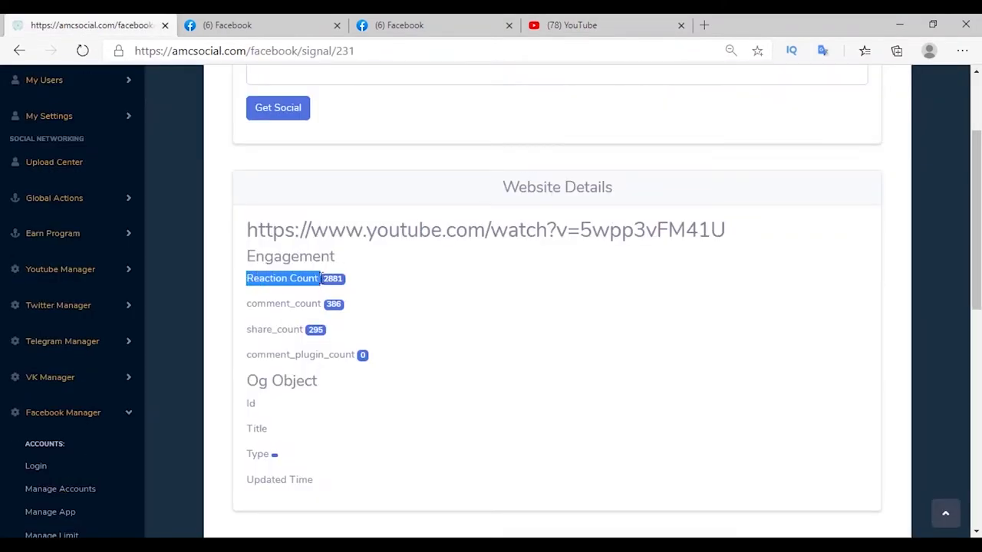
{"action": "left_click_drag", "start_coordinate": [247, 305], "coordinate": [324, 304]}
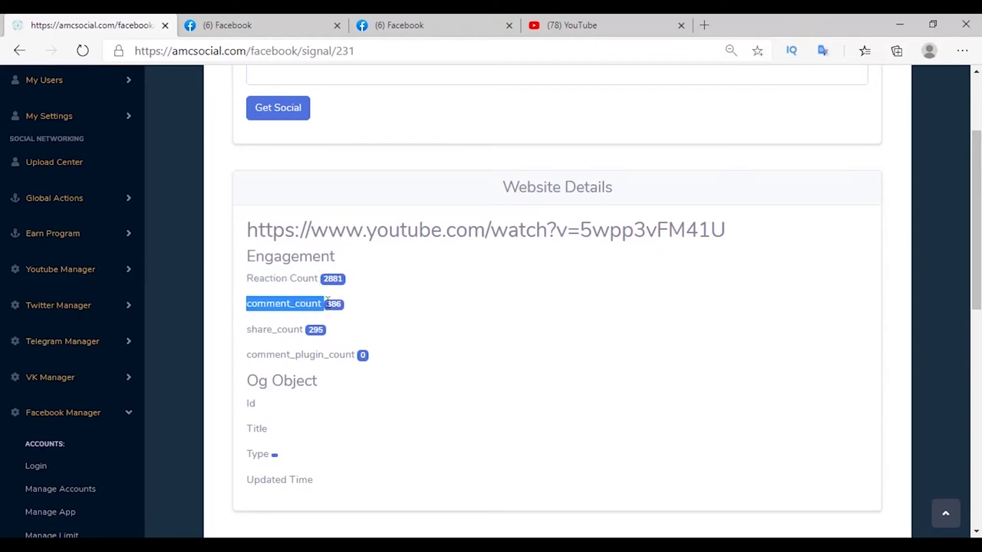
{"action": "left_click_drag", "start_coordinate": [247, 329], "coordinate": [309, 334]}
Fetch Facebook engagement details for the base youtube.com address instead.
{"action": "scroll", "coordinate": [308, 335], "scroll_direction": "up", "scroll_amount": 2}
{"action": "left_click_drag", "start_coordinate": [486, 373], "coordinate": [244, 377]}
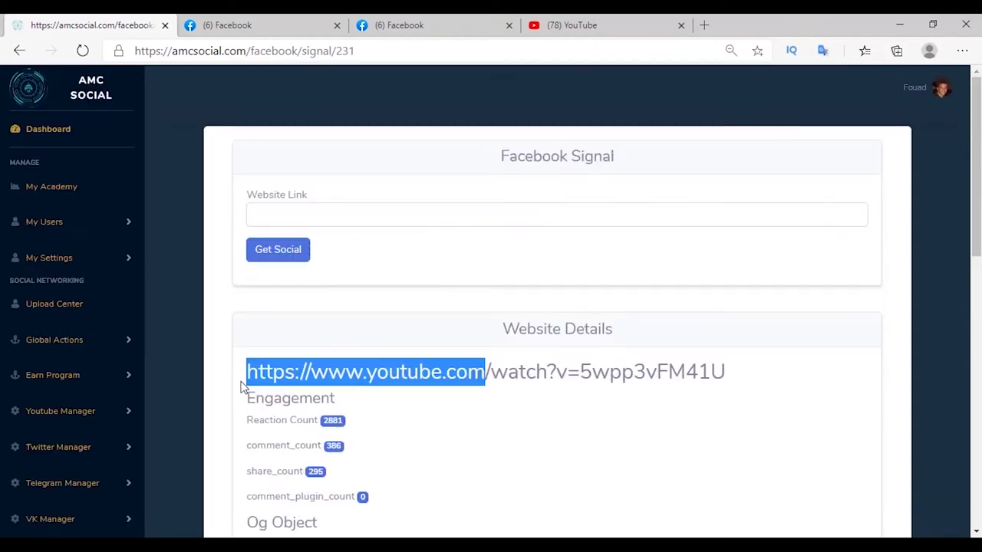
{"action": "right_click", "coordinate": [278, 360]}
{"action": "left_click", "coordinate": [336, 176]}
{"action": "right_click", "coordinate": [307, 217]}
{"action": "left_click", "coordinate": [345, 357]}
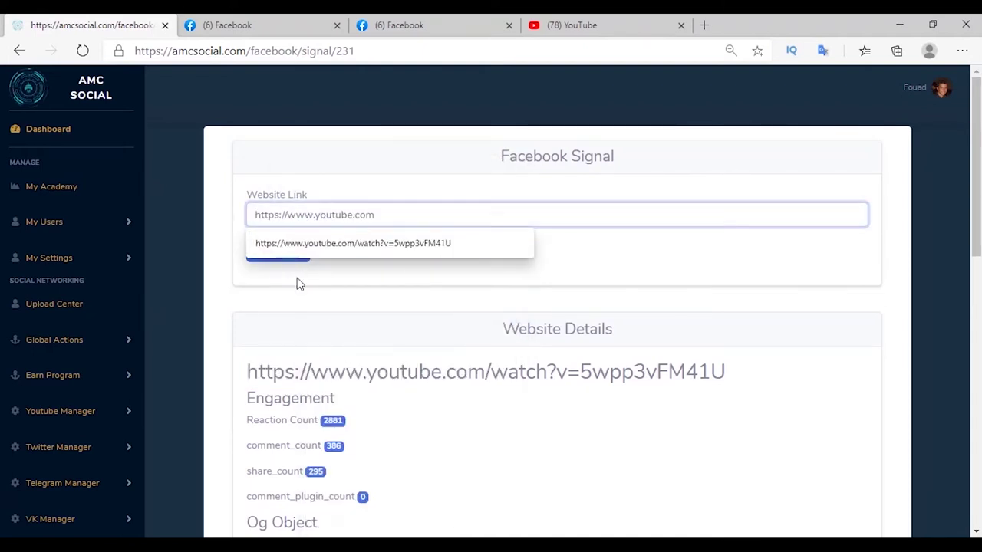
{"action": "left_click", "coordinate": [279, 253]}
{"action": "scroll", "coordinate": [247, 263], "scroll_direction": "down", "scroll_amount": 4}
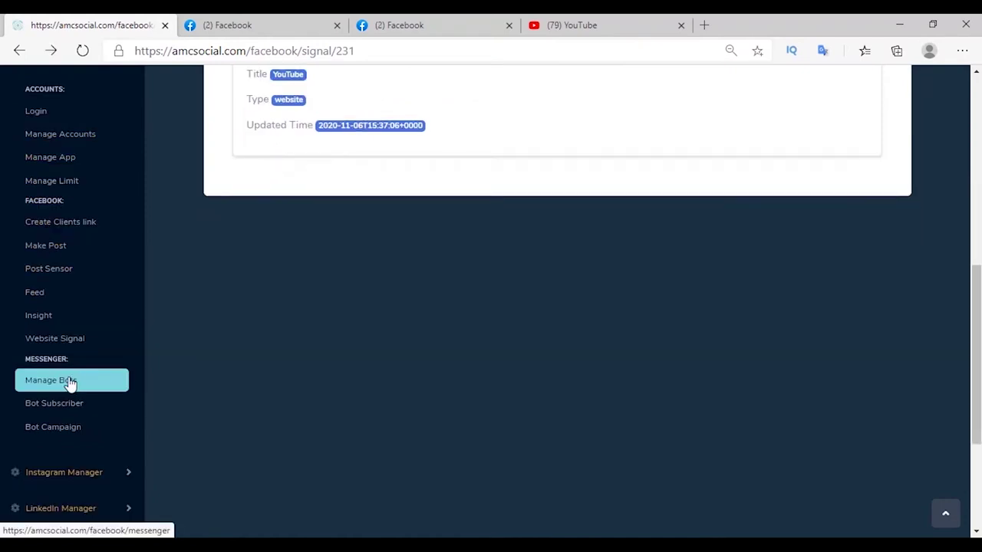
Subscribe Shop Online to the Messenger bot, then open and close its Messenger chat.
{"action": "left_click", "coordinate": [43, 392]}
{"action": "scroll", "coordinate": [404, 358], "scroll_direction": "down", "scroll_amount": 2}
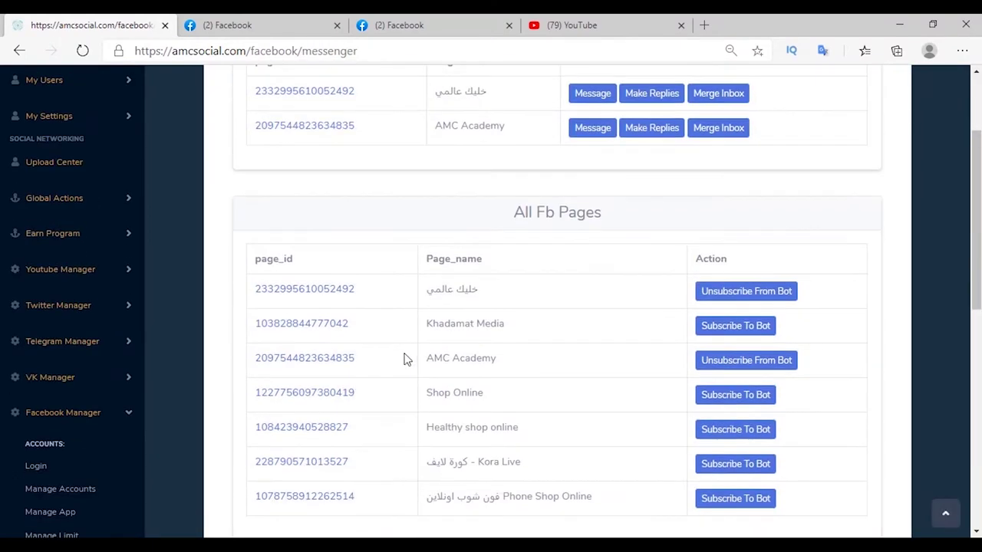
{"action": "left_click", "coordinate": [733, 396]}
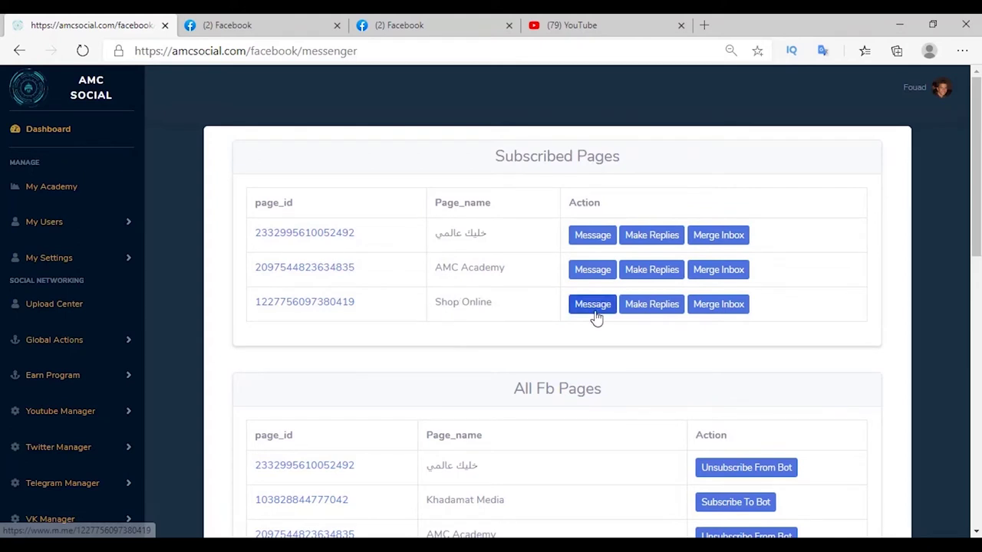
{"action": "left_click", "coordinate": [595, 313]}
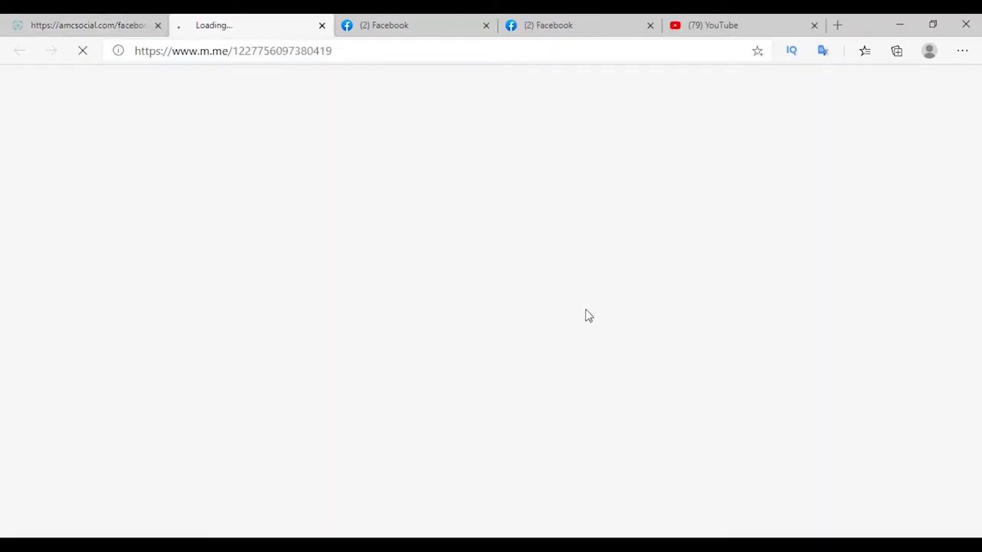
{"action": "key", "text": "ctrl+w"}
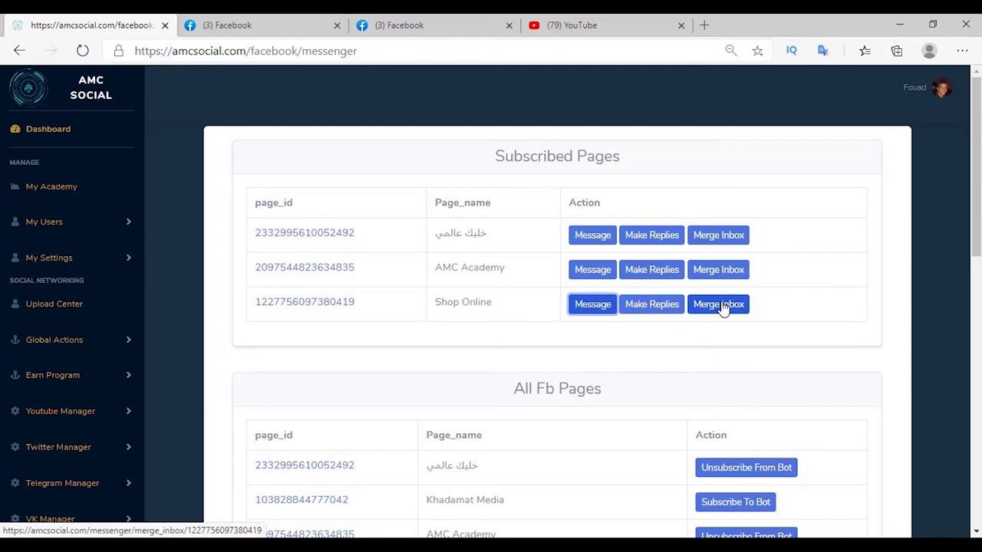
Activate Shop Online's Get Started greeting 'Hello' with the location, hours and services ice breakers.
{"action": "left_click", "coordinate": [650, 311]}
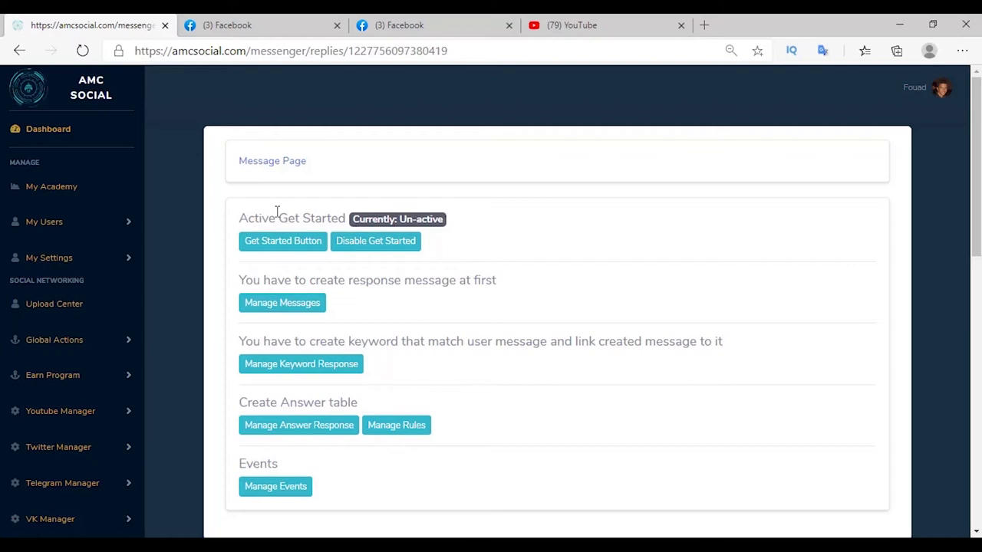
{"action": "left_click", "coordinate": [278, 241]}
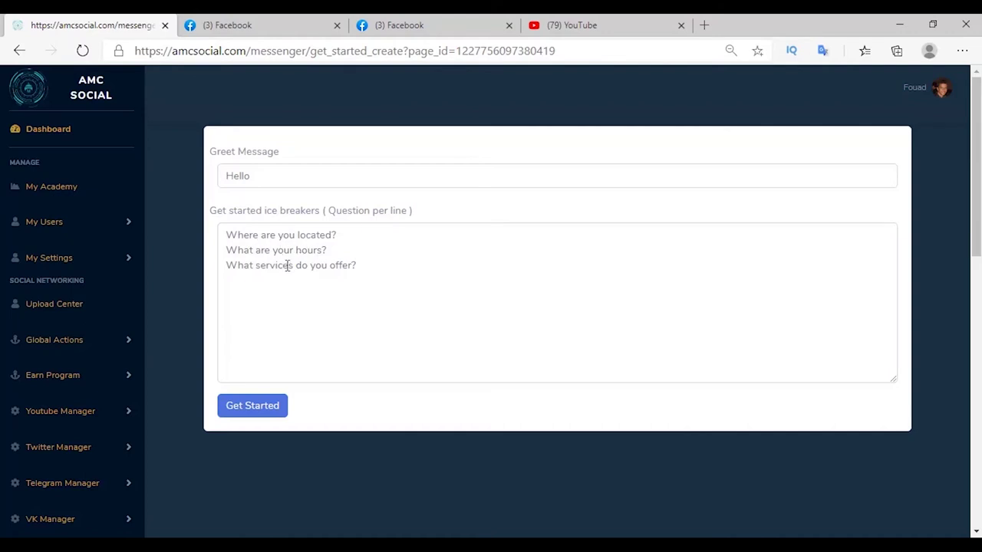
{"action": "left_click", "coordinate": [246, 414]}
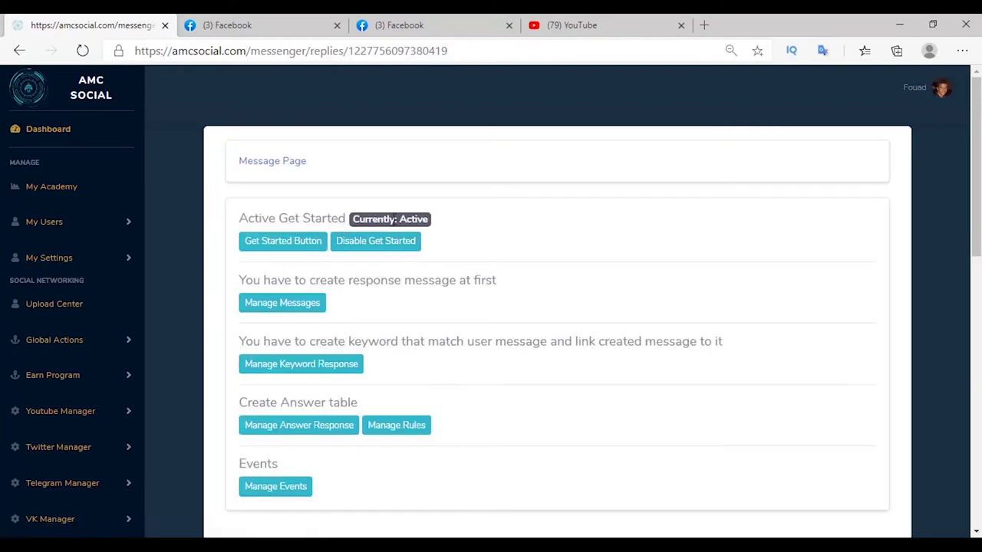
{"action": "left_click_drag", "start_coordinate": [399, 220], "coordinate": [463, 227]}
{"action": "left_click", "coordinate": [276, 306]}
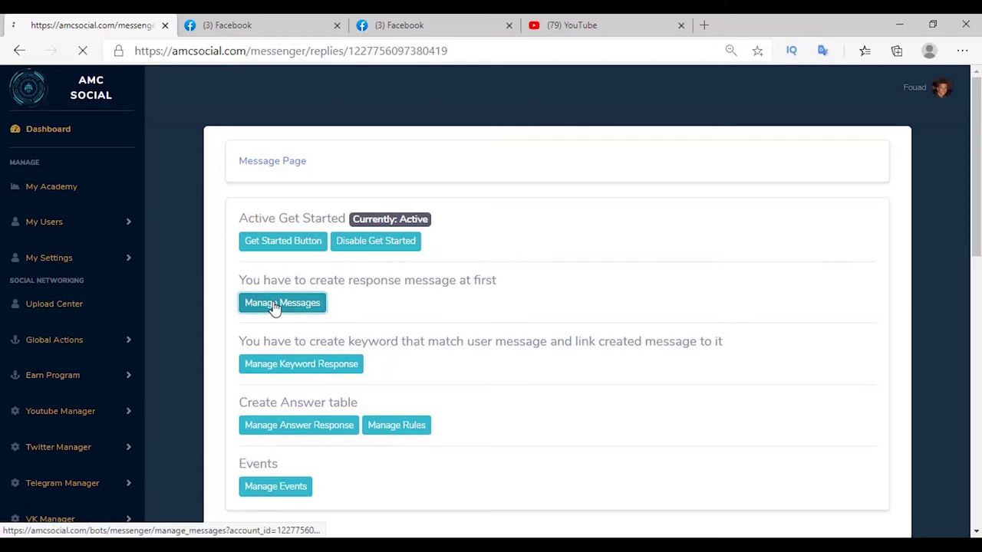
Create the 'located' quick-reply message containing the company location.
{"action": "scroll", "coordinate": [357, 104], "scroll_direction": "down", "scroll_amount": 1}
{"action": "left_click", "coordinate": [352, 297]}
{"action": "key", "text": "ctrl+v"}
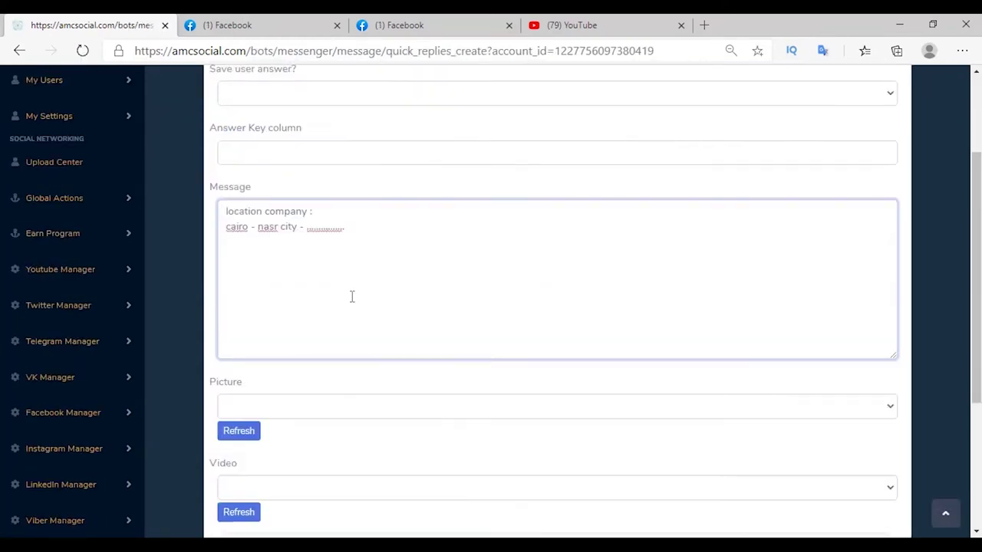
{"action": "scroll", "coordinate": [353, 297], "scroll_direction": "down", "scroll_amount": 3}
{"action": "left_click", "coordinate": [872, 434]}
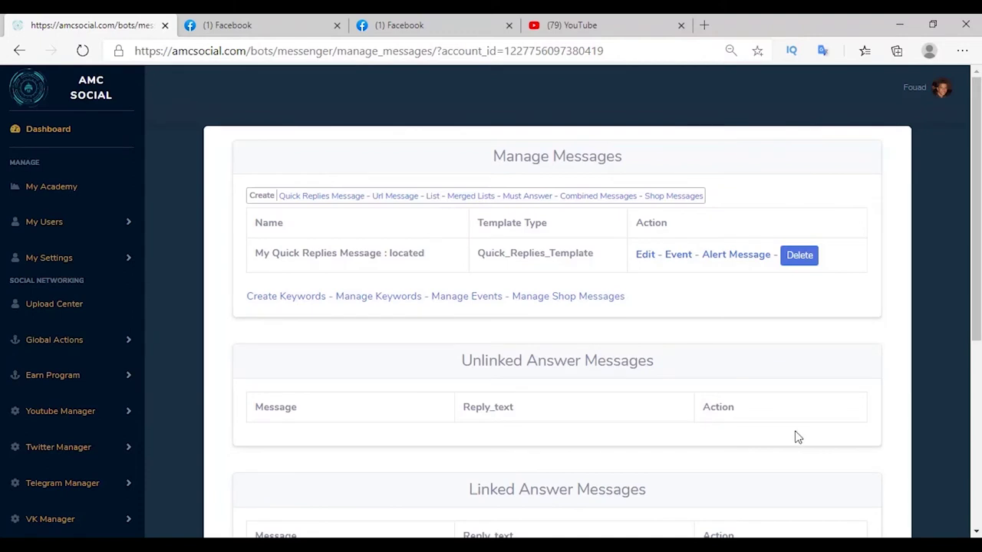
Link the keyword 'Where are you located?' to the located quick-reply message.
{"action": "left_click", "coordinate": [277, 299]}
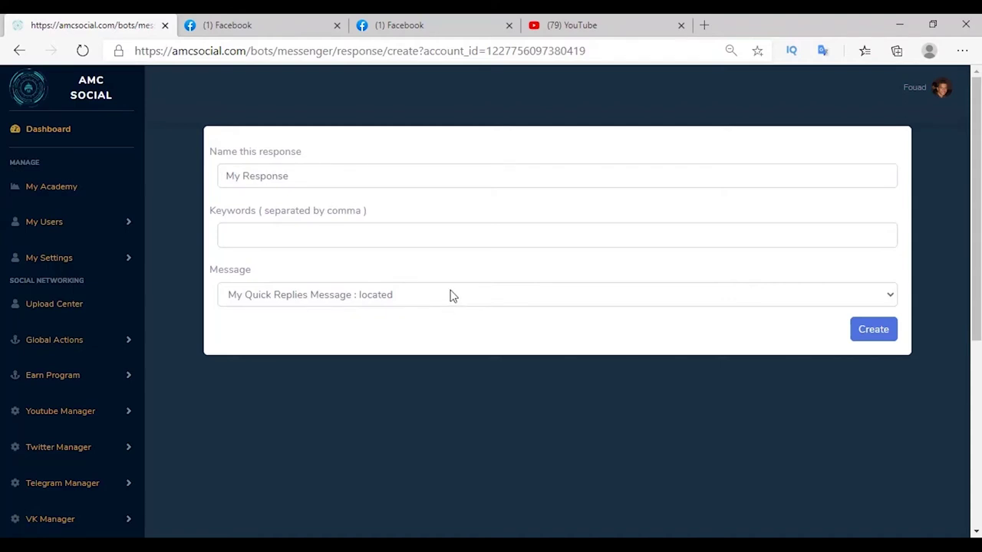
{"action": "left_click", "coordinate": [423, 232]}
{"action": "key", "text": "ctrl+v"}
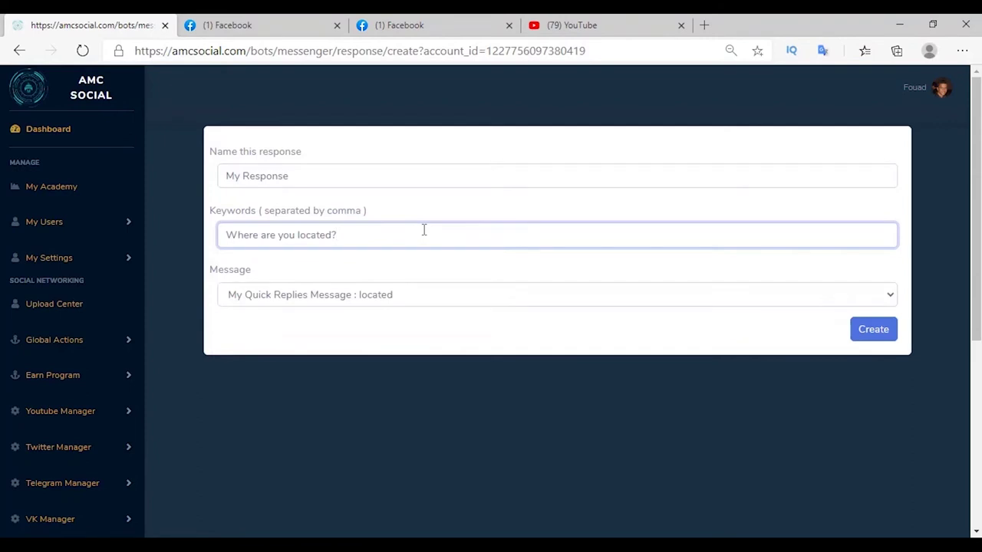
{"action": "left_click", "coordinate": [388, 303]}
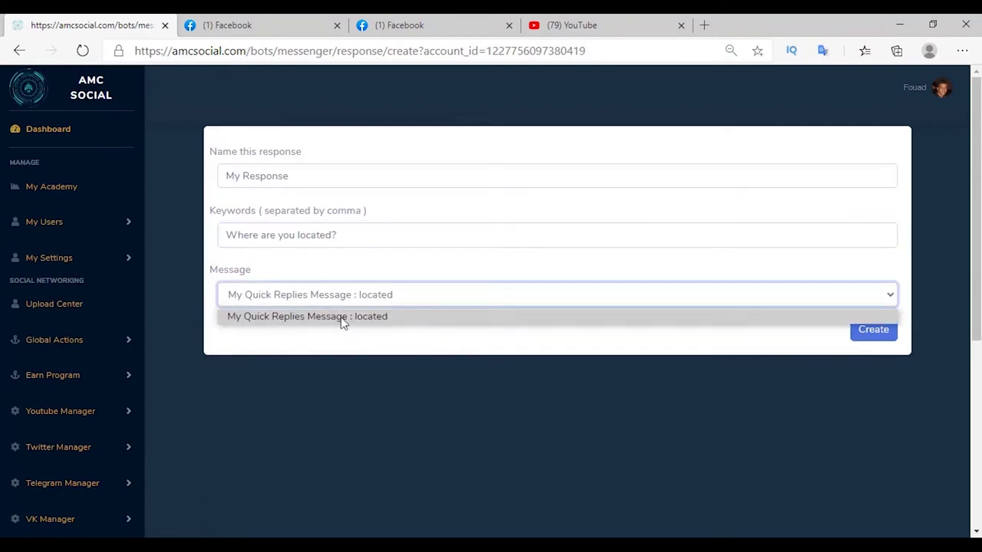
{"action": "left_click", "coordinate": [373, 317]}
{"action": "left_click", "coordinate": [880, 336]}
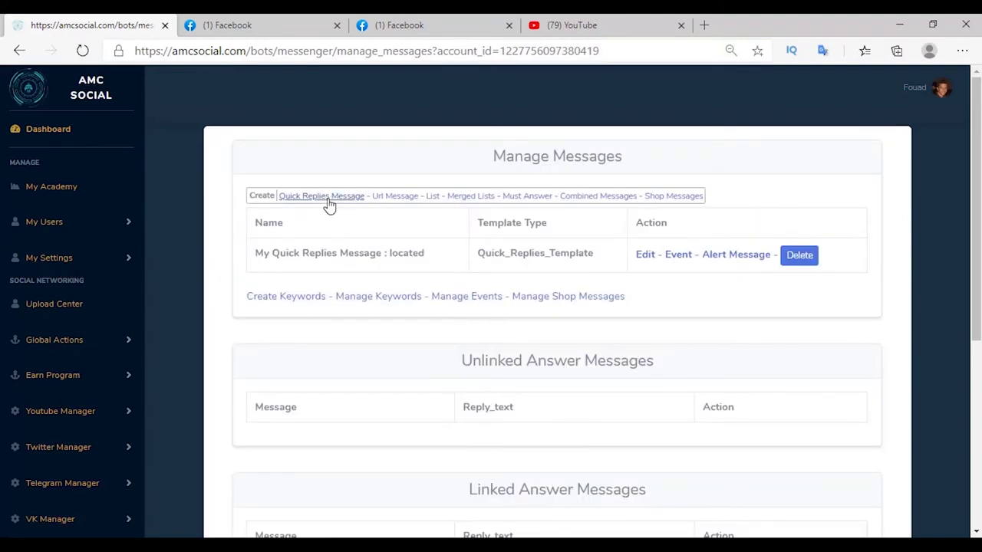
Create 'hours' and 'serivces' quick-reply messages with opening hours and the services list.
{"action": "left_click", "coordinate": [328, 200]}
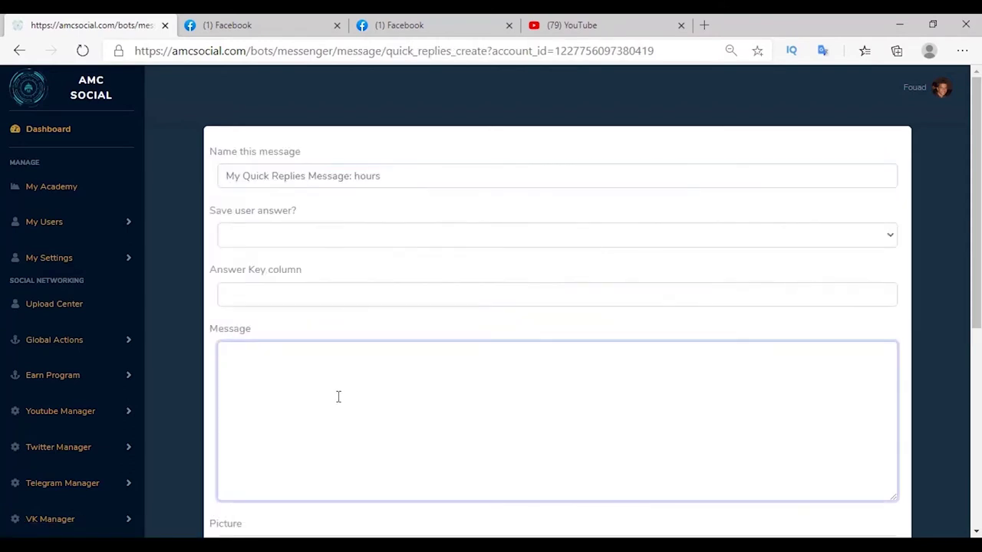
{"action": "key", "text": "ctrl+v"}
{"action": "scroll", "coordinate": [404, 387], "scroll_direction": "down", "scroll_amount": 1}
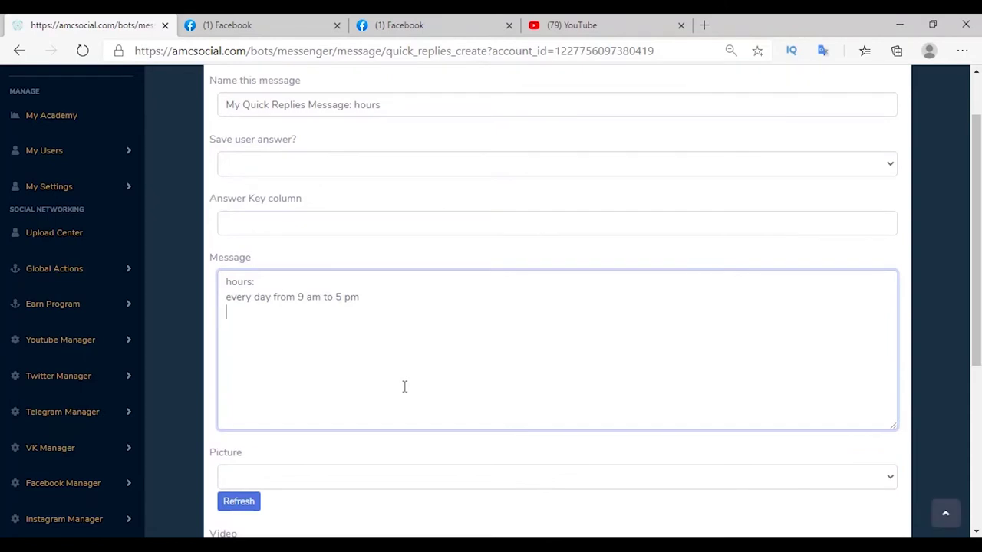
{"action": "scroll", "coordinate": [404, 387], "scroll_direction": "down", "scroll_amount": 1}
{"action": "scroll", "coordinate": [404, 387], "scroll_direction": "down", "scroll_amount": 3}
{"action": "left_click", "coordinate": [873, 443]}
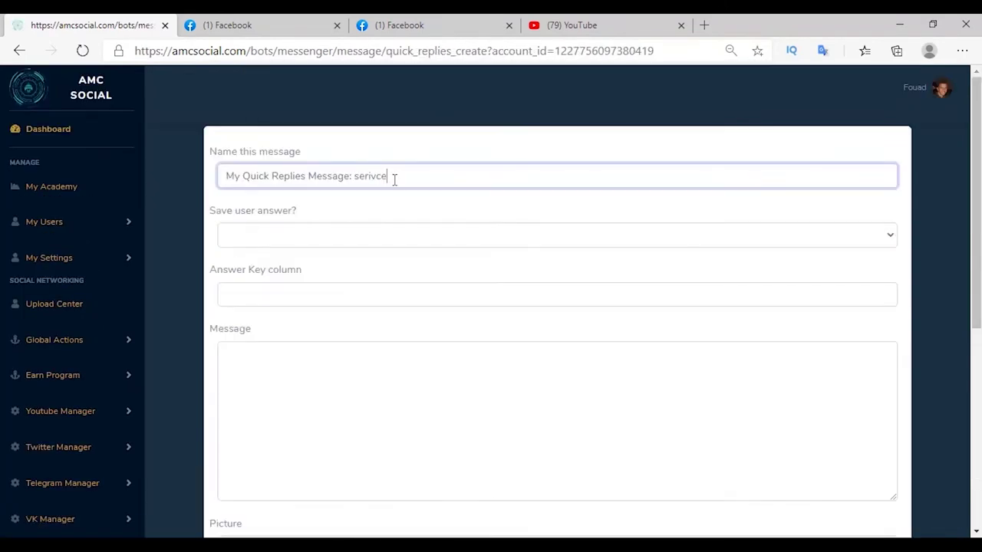
{"action": "type", "text": "s"}
{"action": "left_click", "coordinate": [430, 419]}
{"action": "key", "text": "ctrl+v"}
{"action": "scroll", "coordinate": [435, 419], "scroll_direction": "down", "scroll_amount": 5}
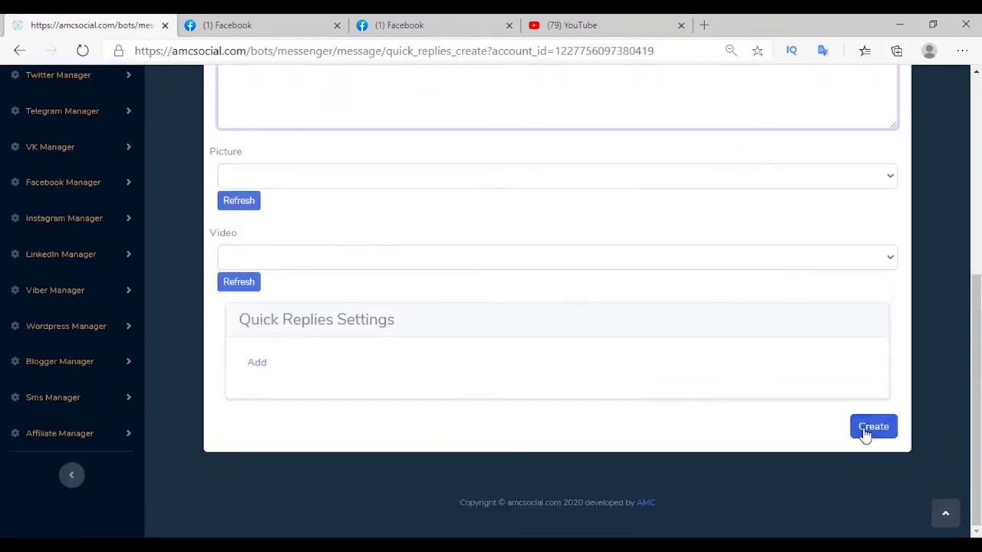
{"action": "left_click", "coordinate": [866, 432]}
Link keywords 'What are your hours?' and 'What services do you offer?' to their messages.
{"action": "left_click", "coordinate": [309, 368]}
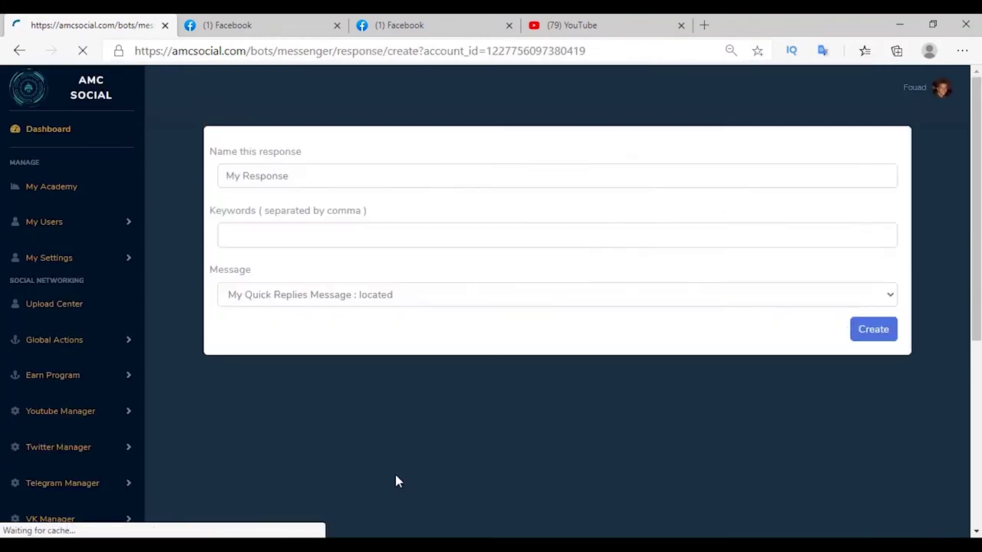
{"action": "left_click", "coordinate": [339, 237]}
{"action": "type", "text": "What are your hours?"}
{"action": "left_click", "coordinate": [347, 293]}
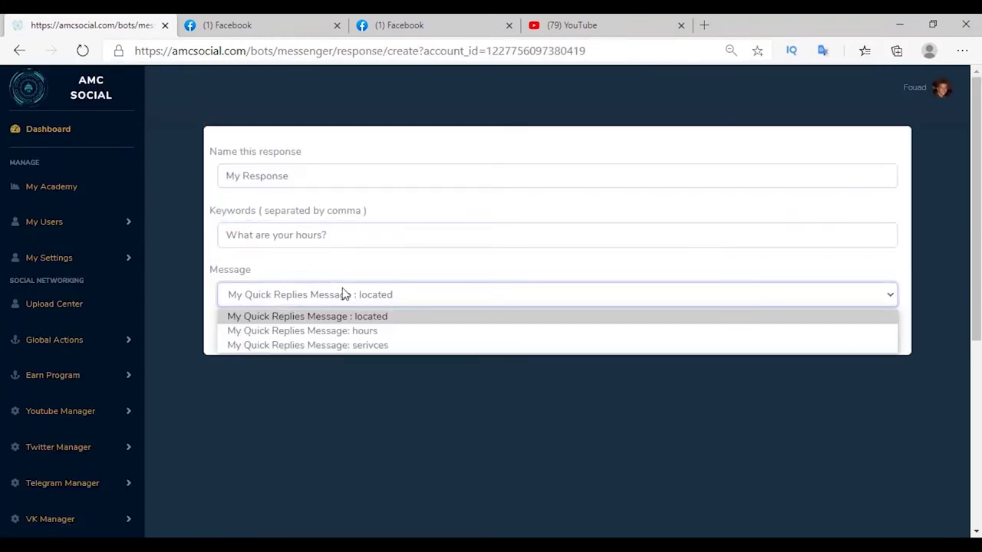
{"action": "left_click", "coordinate": [349, 331]}
{"action": "left_click", "coordinate": [868, 334]}
{"action": "left_click", "coordinate": [278, 208]}
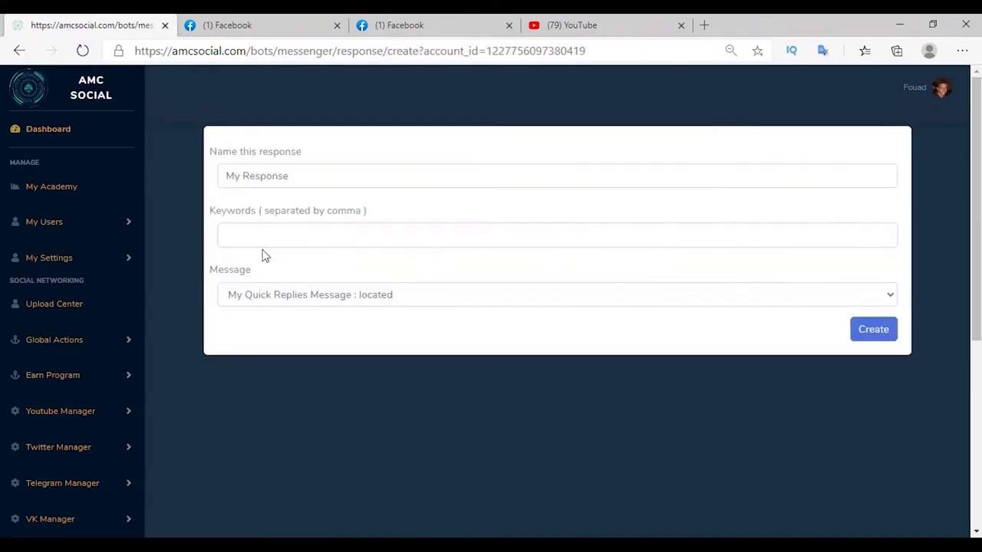
{"action": "left_click", "coordinate": [264, 238]}
{"action": "left_click", "coordinate": [346, 294]}
{"action": "left_click", "coordinate": [383, 325]}
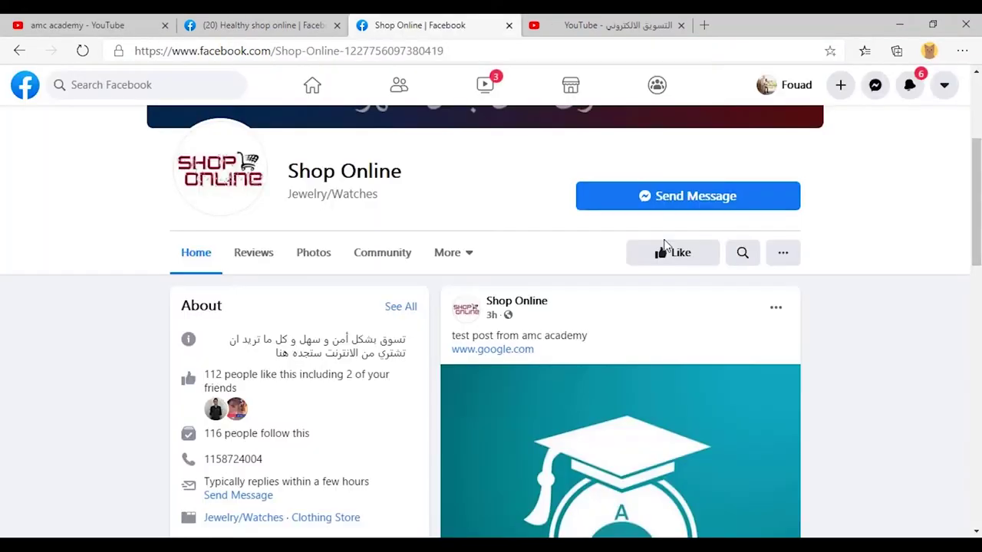
Test the bot in Messenger with 'Where are you located?' and get the location reply.
{"action": "left_click", "coordinate": [667, 205]}
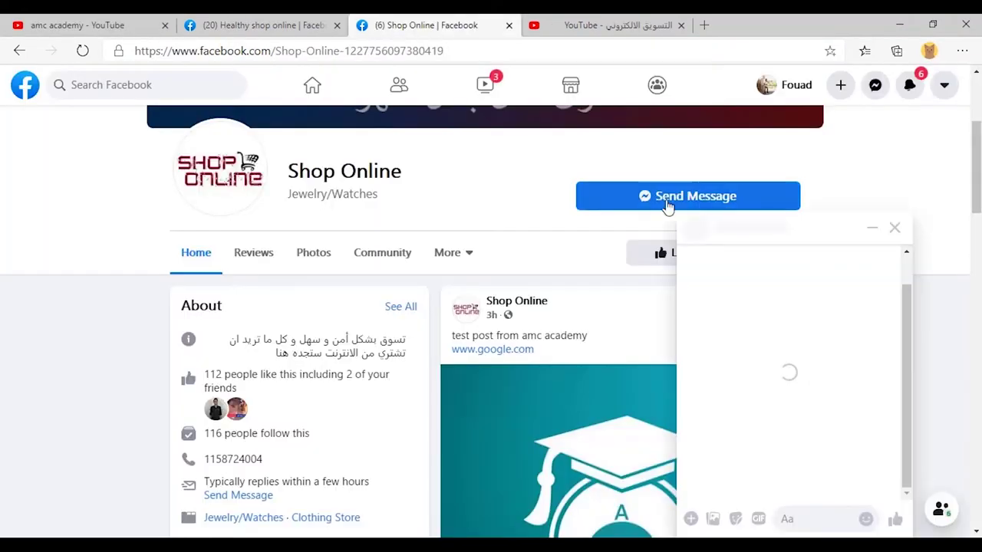
{"action": "left_click", "coordinate": [809, 390]}
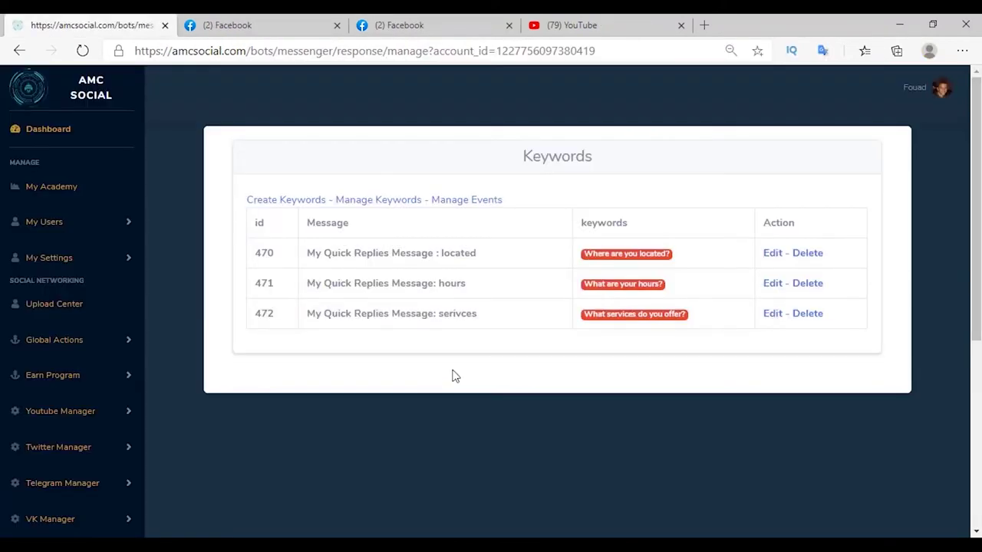
{"action": "left_click", "coordinate": [75, 487]}
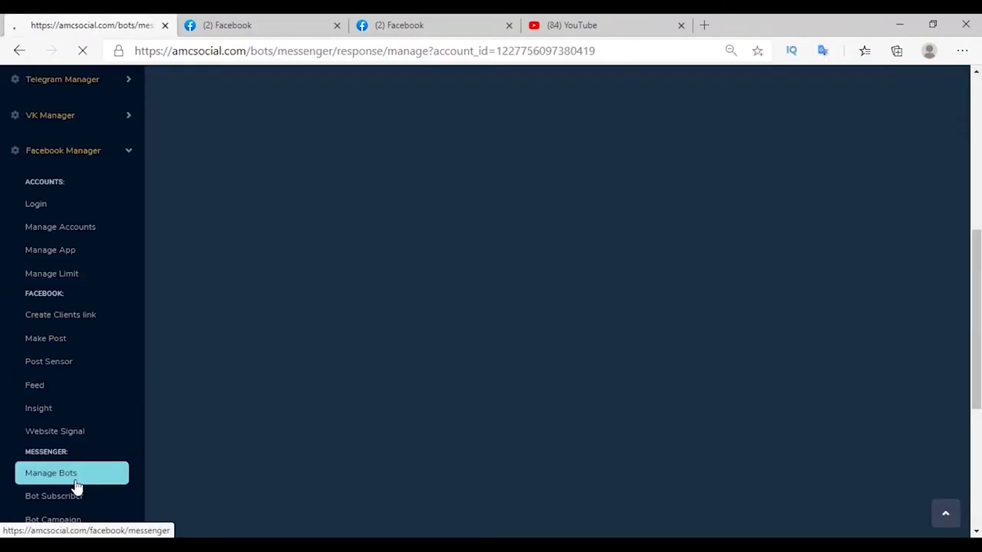
{"action": "left_click", "coordinate": [652, 305]}
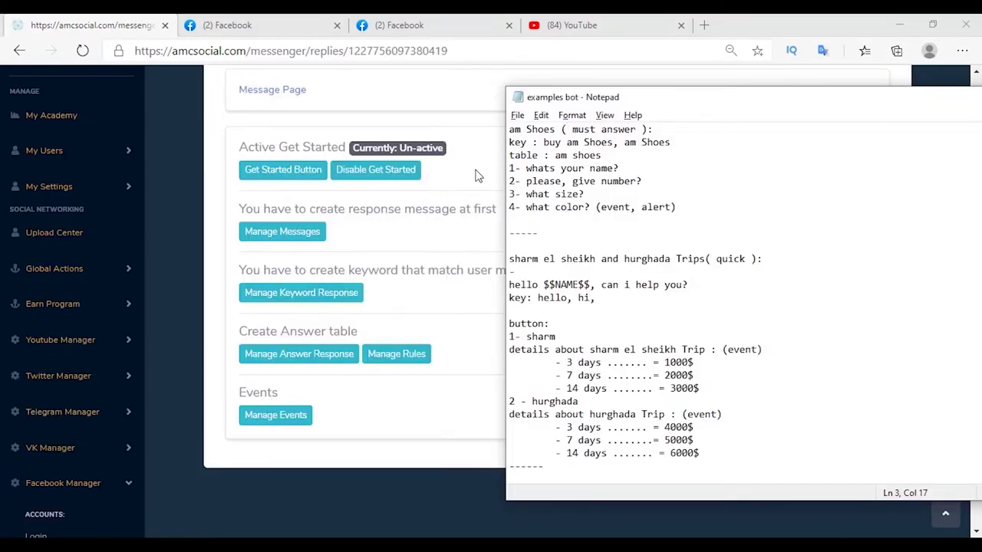
{"action": "left_click_drag", "start_coordinate": [510, 129], "coordinate": [565, 131]}
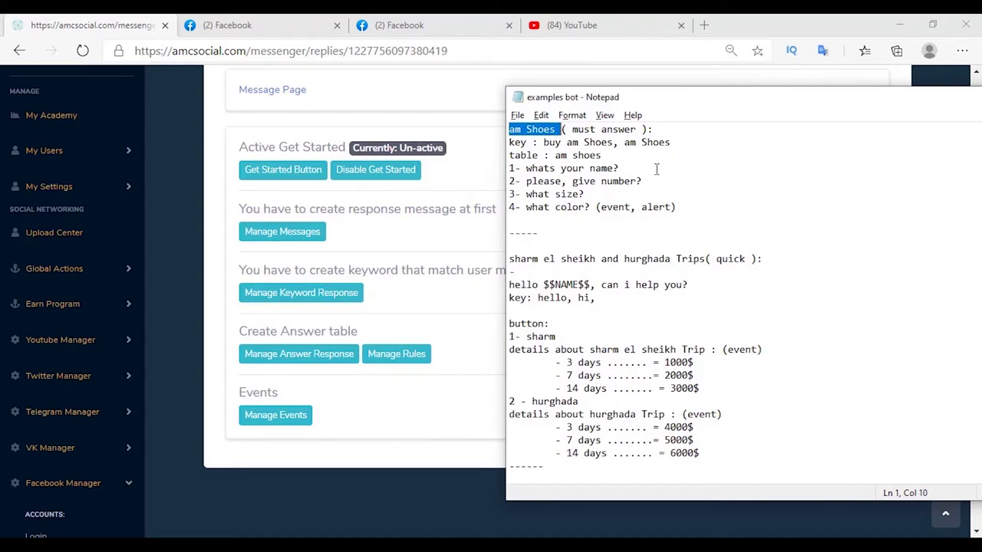
{"action": "left_click", "coordinate": [683, 178]}
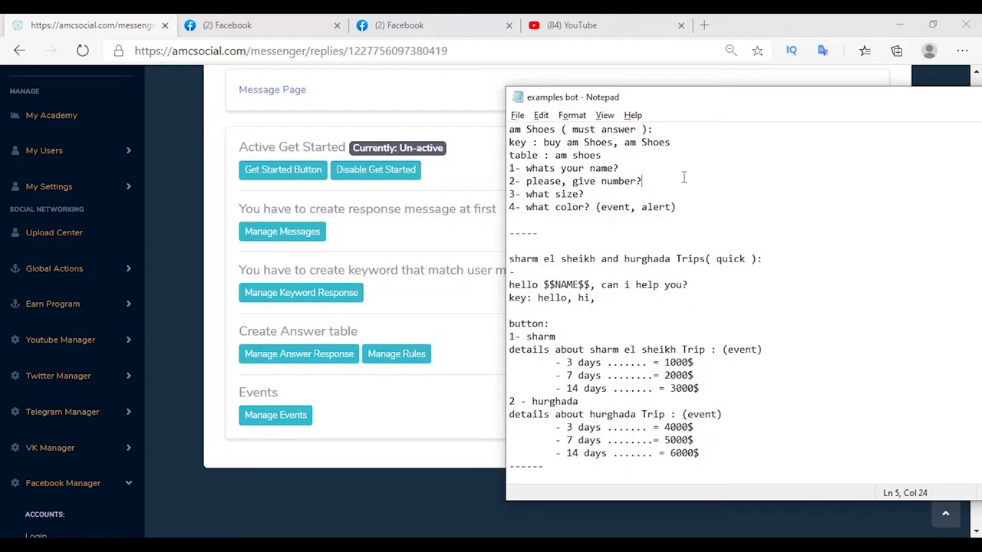
{"action": "scroll", "coordinate": [683, 178], "scroll_direction": "down", "scroll_amount": 2}
{"action": "left_click", "coordinate": [614, 220]}
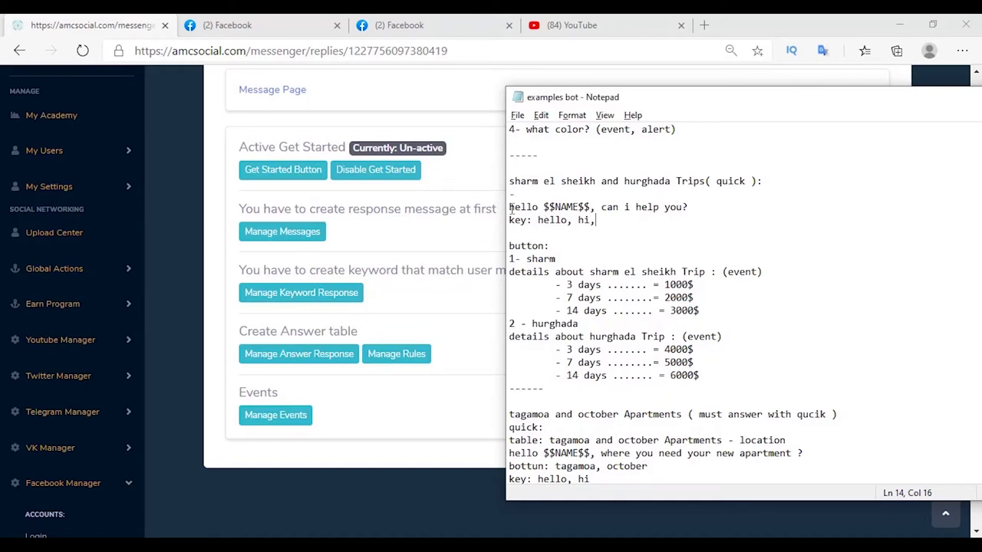
{"action": "left_click_drag", "start_coordinate": [509, 207], "coordinate": [590, 207]}
{"action": "left_click", "coordinate": [636, 231]}
{"action": "left_click", "coordinate": [633, 323]}
{"action": "left_click", "coordinate": [718, 310]}
{"action": "left_click_drag", "start_coordinate": [695, 311], "coordinate": [510, 272]}
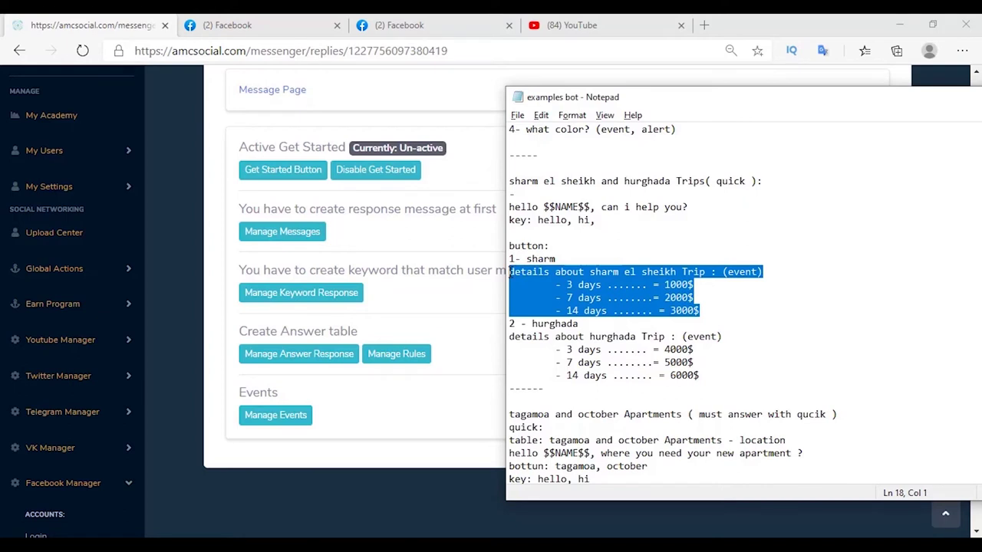
{"action": "left_click", "coordinate": [700, 375]}
{"action": "left_click_drag", "start_coordinate": [700, 376], "coordinate": [507, 337]}
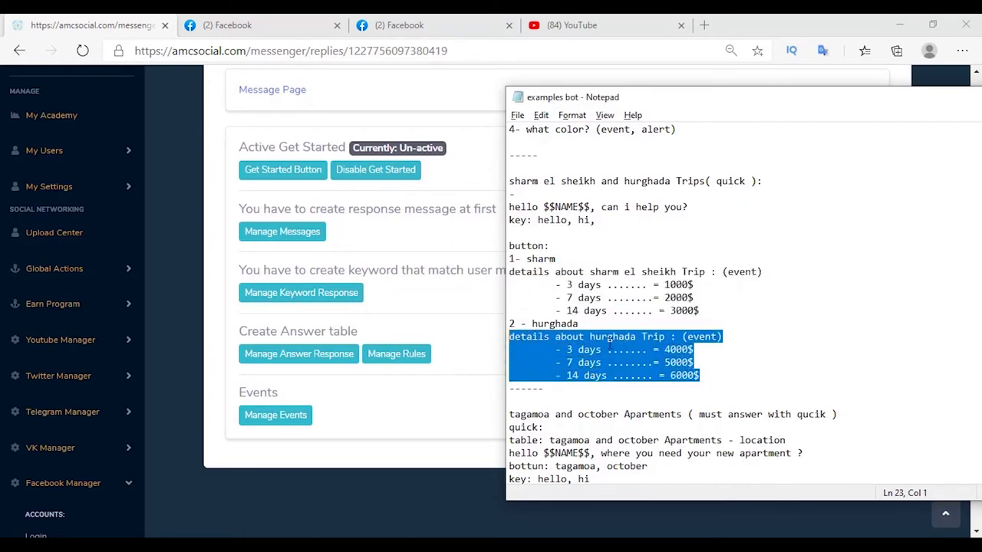
{"action": "left_click", "coordinate": [725, 349]}
{"action": "scroll", "coordinate": [721, 349], "scroll_direction": "down", "scroll_amount": 1}
{"action": "scroll", "coordinate": [703, 351], "scroll_direction": "down", "scroll_amount": 2}
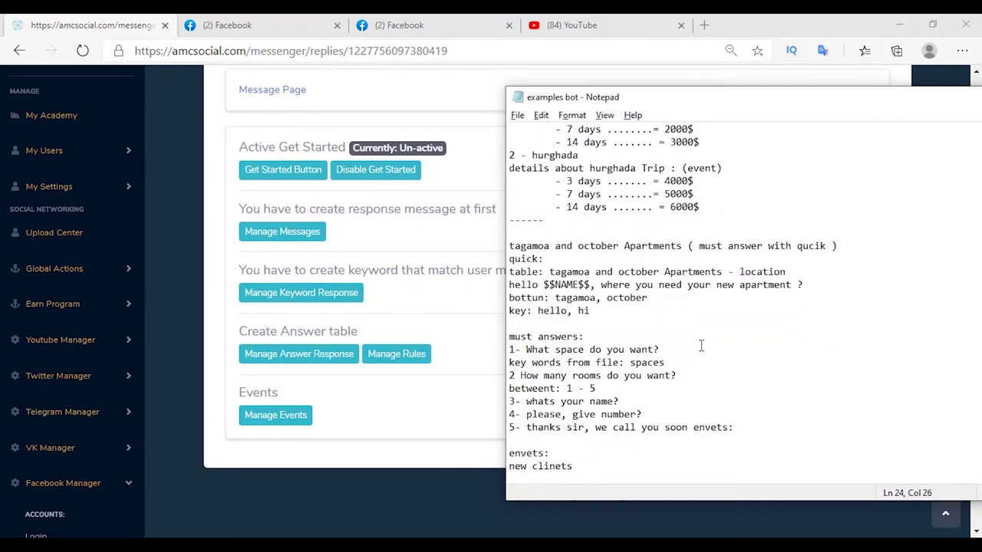
{"action": "left_click_drag", "start_coordinate": [509, 245], "coordinate": [619, 247]}
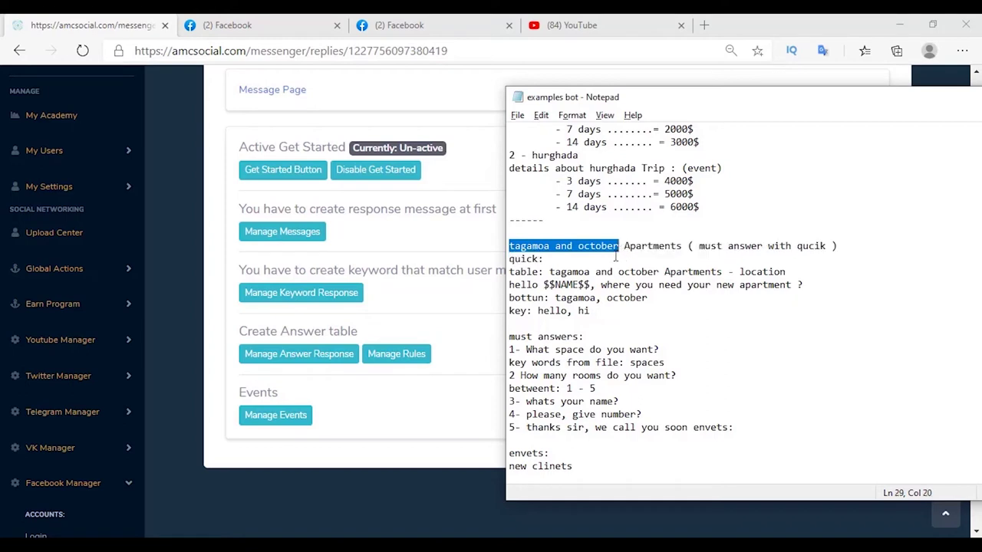
{"action": "left_click", "coordinate": [539, 317]}
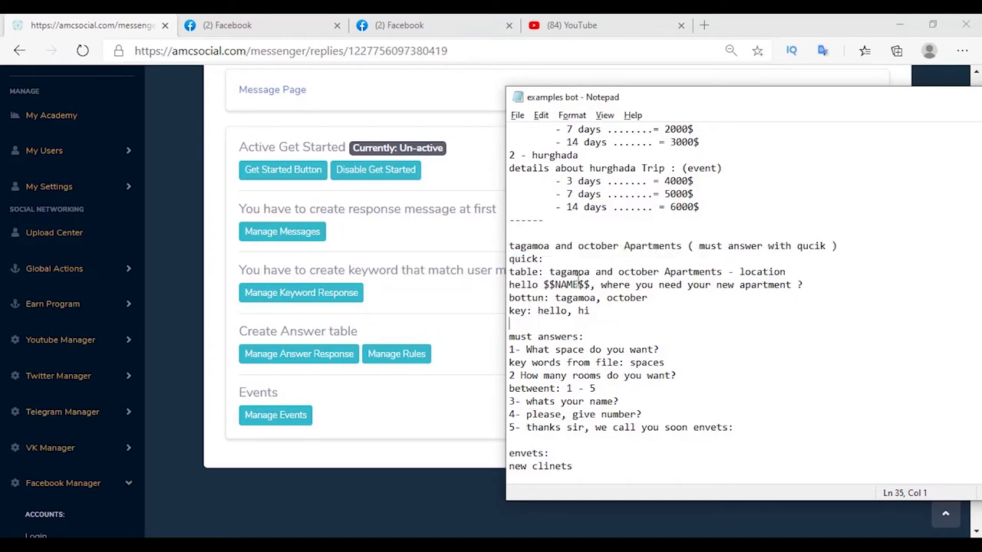
{"action": "left_click_drag", "start_coordinate": [601, 285], "coordinate": [783, 290]}
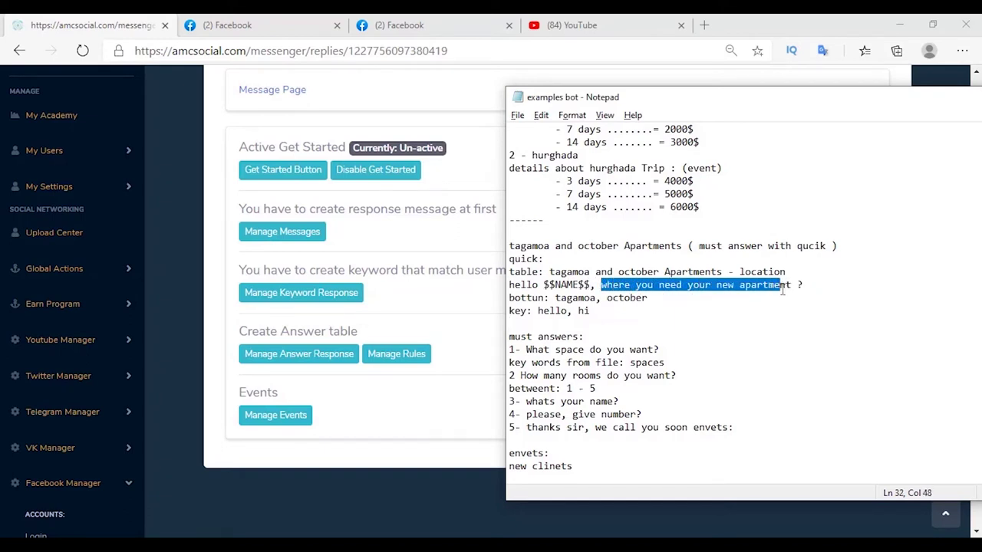
{"action": "left_click", "coordinate": [740, 311]}
{"action": "left_click_drag", "start_coordinate": [526, 350], "coordinate": [660, 348]}
{"action": "left_click_drag", "start_coordinate": [521, 376], "coordinate": [674, 375]}
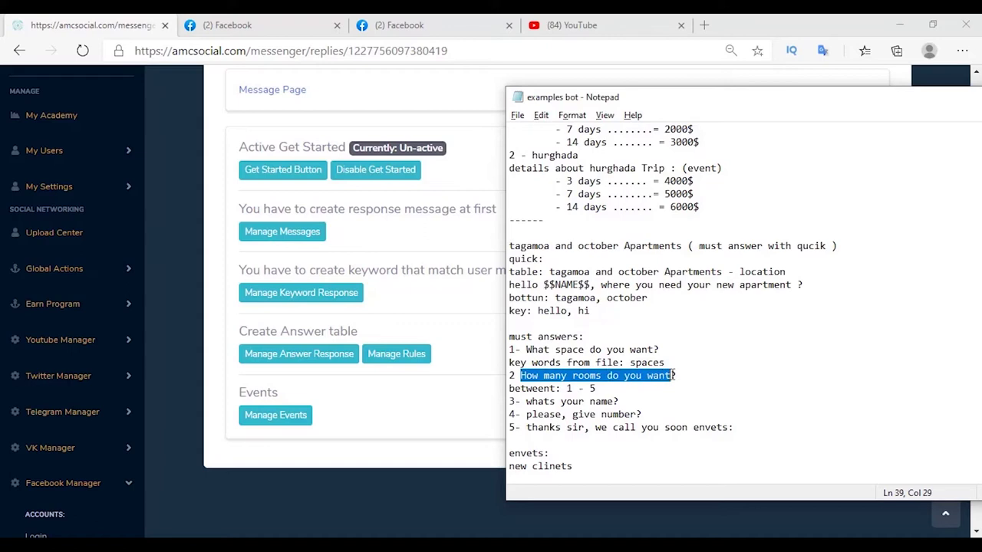
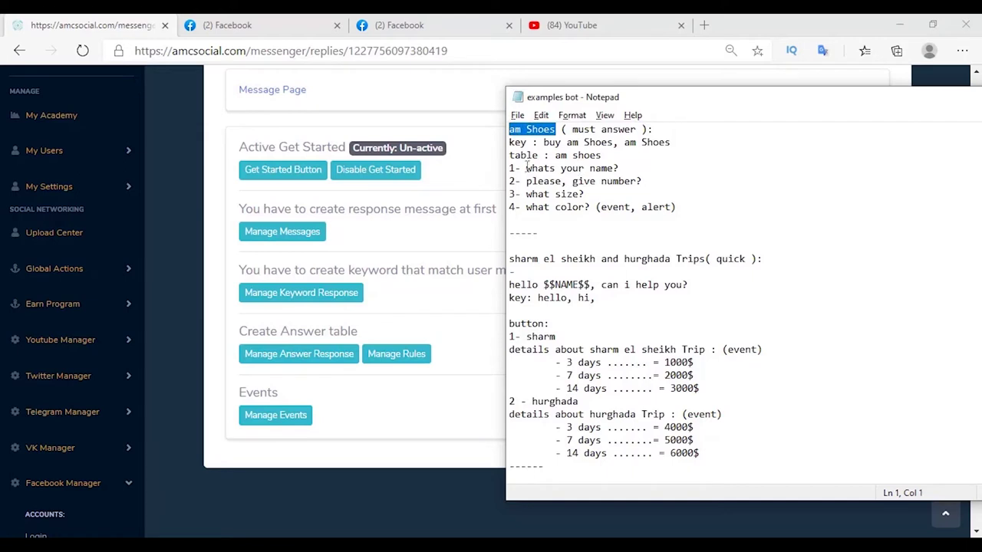
Create a new answer table named 'sharm el sheikh and hurghada Trips'.
{"action": "key", "text": "alt+Tab"}
{"action": "left_click", "coordinate": [315, 360]}
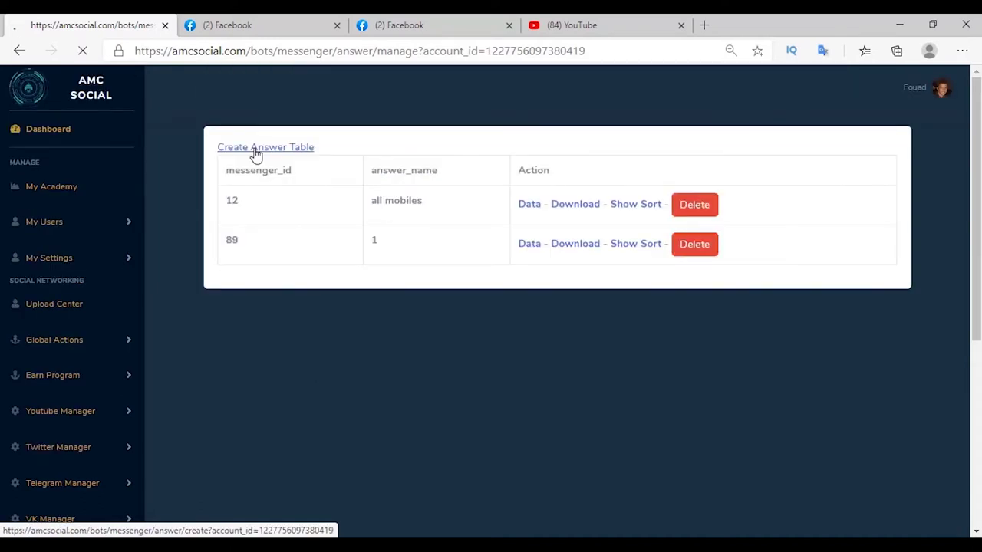
{"action": "left_click", "coordinate": [252, 153]}
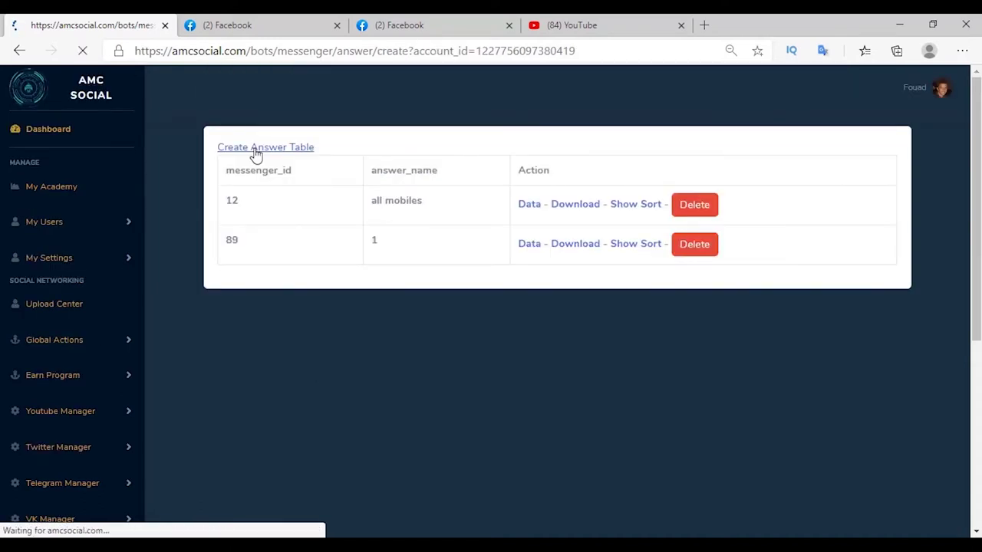
{"action": "triple_click", "coordinate": [244, 175]}
{"action": "right_click", "coordinate": [241, 173]}
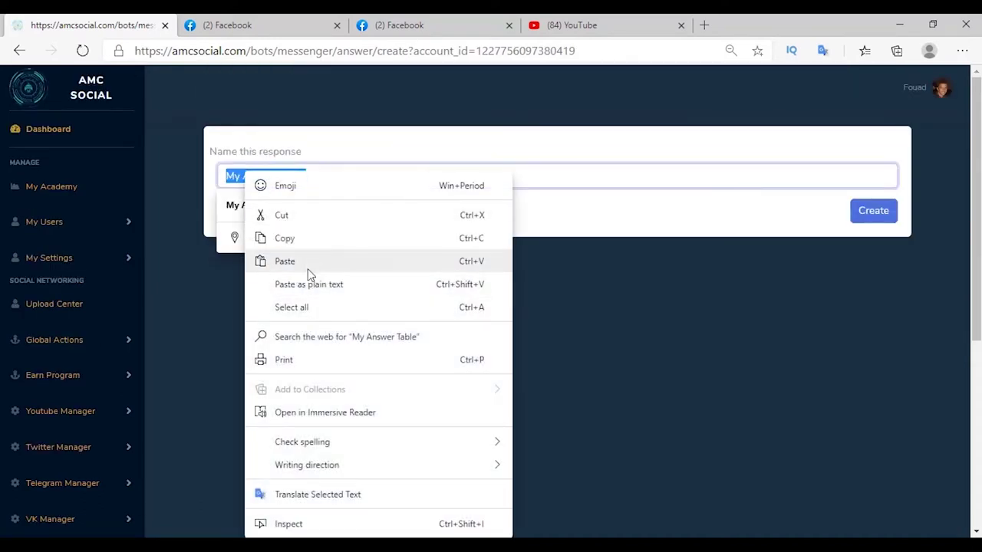
{"action": "left_click", "coordinate": [307, 259]}
{"action": "key", "text": "Return"}
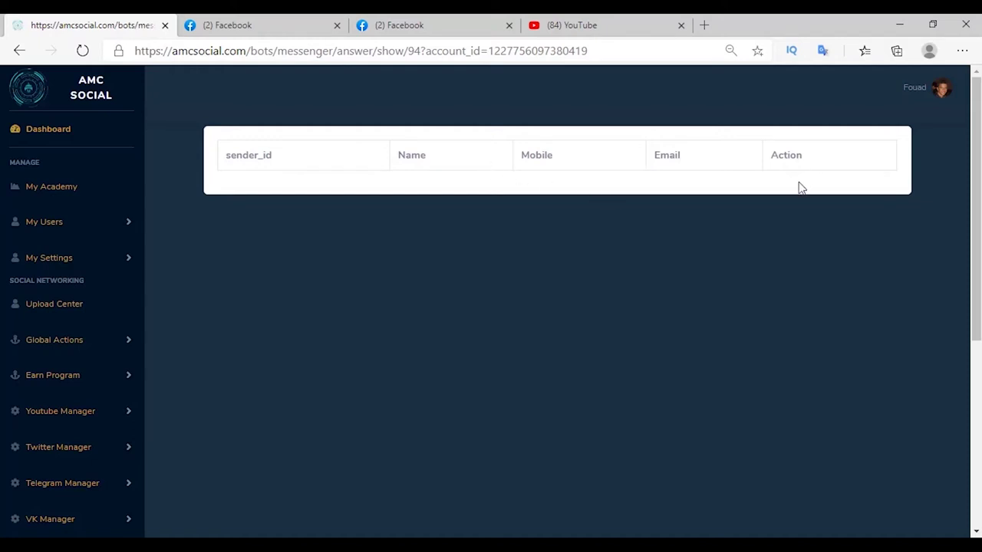
Return to the Shop Online page's Message Page reply settings via Manage Bots.
{"action": "scroll", "coordinate": [57, 329], "scroll_direction": "down", "scroll_amount": 6}
{"action": "left_click", "coordinate": [77, 392]}
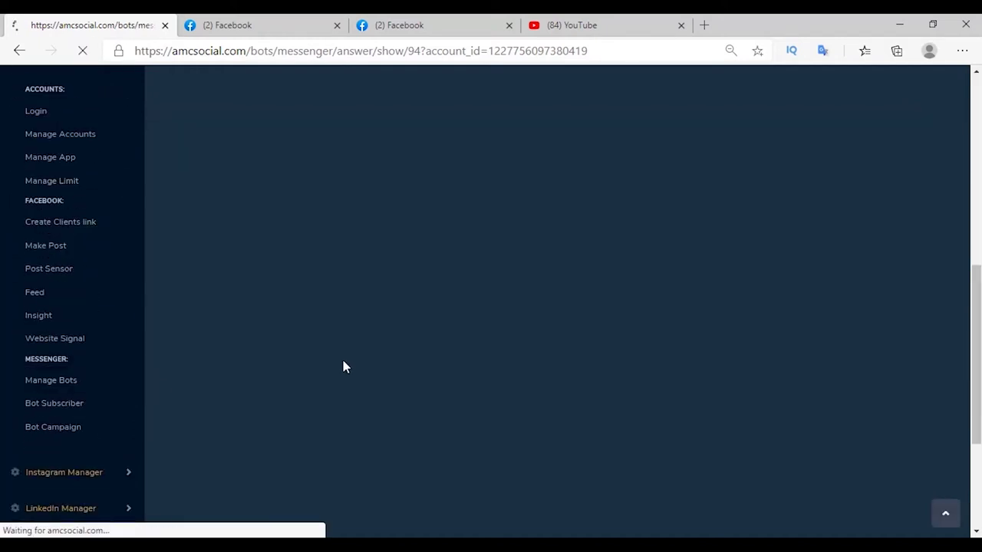
{"action": "left_click", "coordinate": [661, 308]}
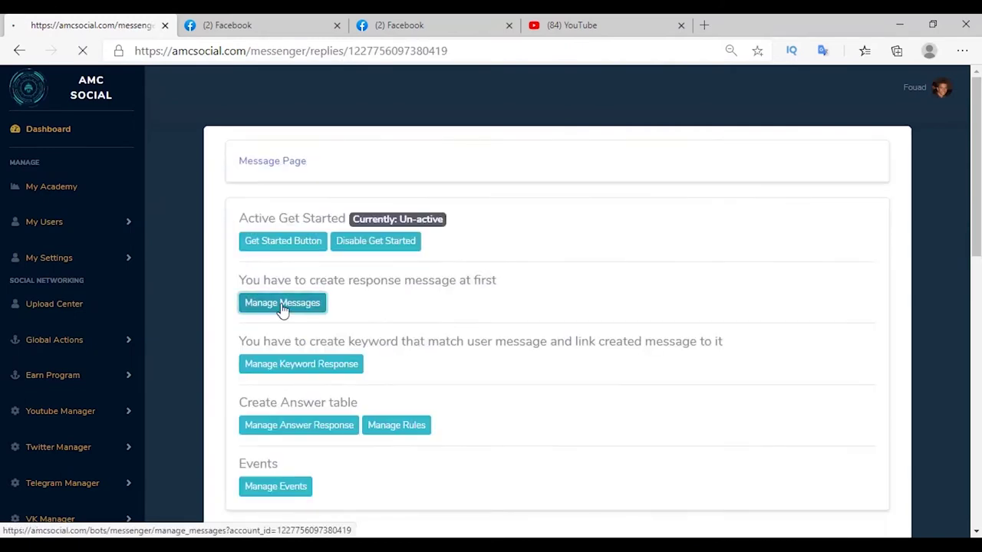
Start a quick replies message named hello, saving answers to the Trips table under key column trips.
{"action": "left_click", "coordinate": [281, 304]}
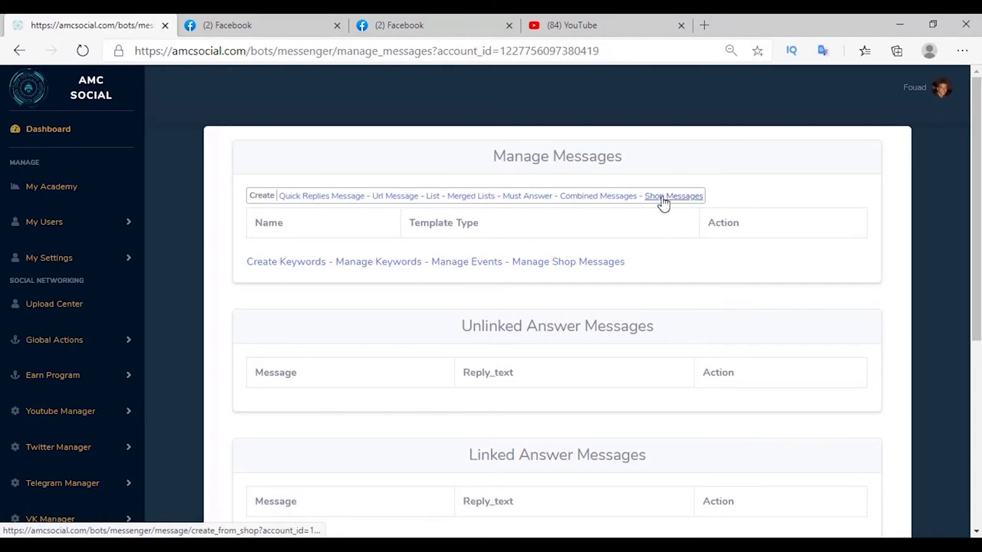
{"action": "left_click", "coordinate": [310, 199]}
{"action": "left_click", "coordinate": [360, 175]}
{"action": "left_click", "coordinate": [293, 314]}
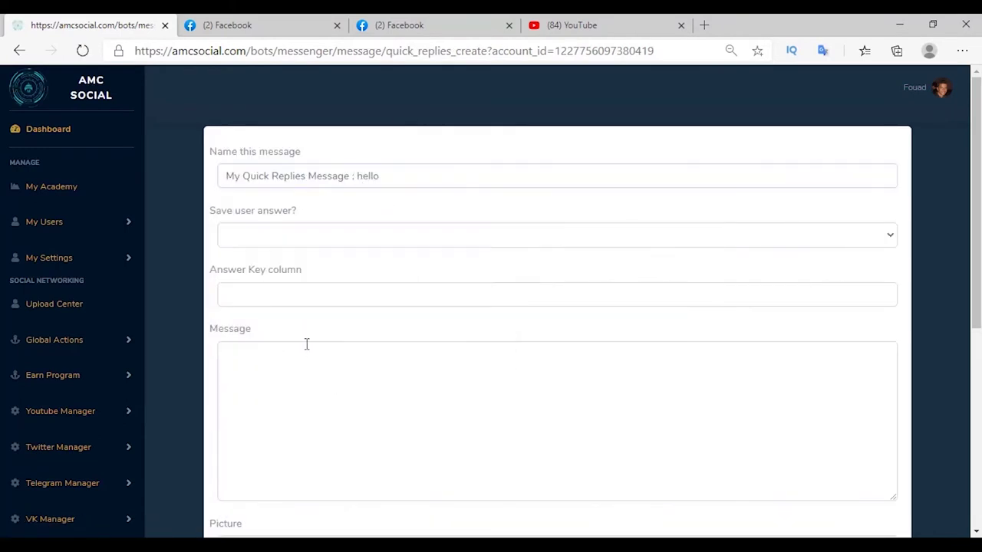
{"action": "left_click", "coordinate": [269, 235]}
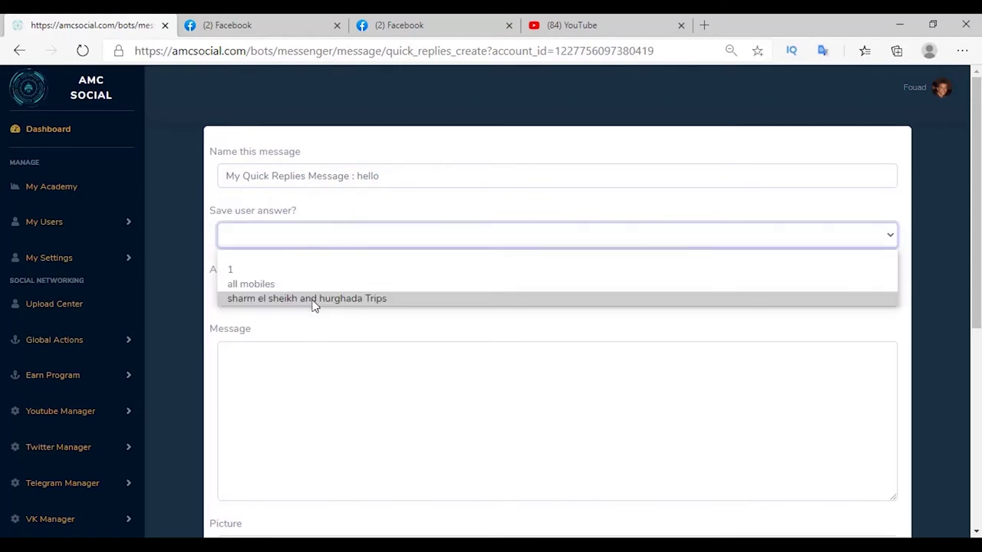
{"action": "left_click", "coordinate": [314, 299]}
{"action": "left_click", "coordinate": [269, 301]}
{"action": "type", "text": "trips"}
{"action": "left_click", "coordinate": [297, 410]}
Paste the greeting text and attach AMC6.jpg as the message picture.
{"action": "scroll", "coordinate": [285, 373], "scroll_direction": "down", "scroll_amount": 1}
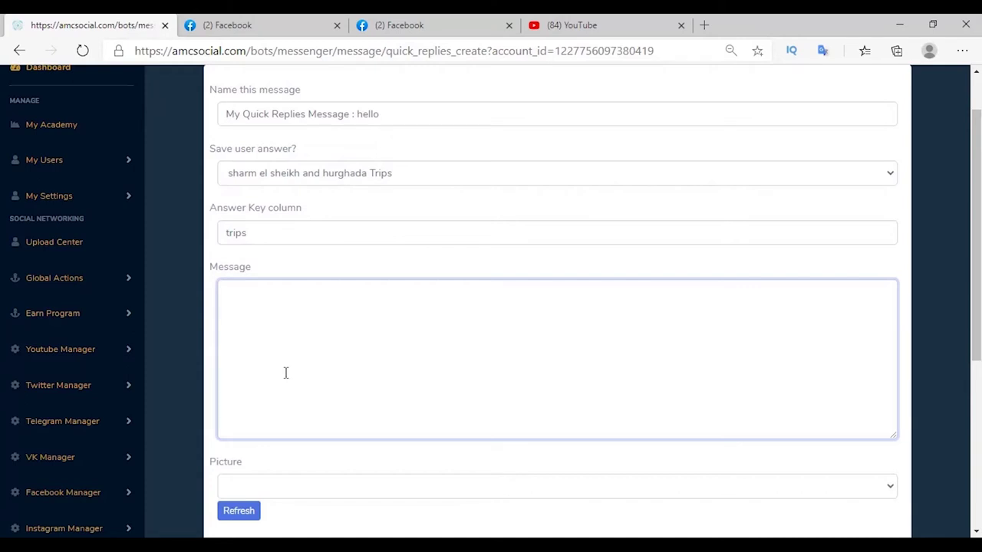
{"action": "scroll", "coordinate": [280, 353], "scroll_direction": "down", "scroll_amount": 1}
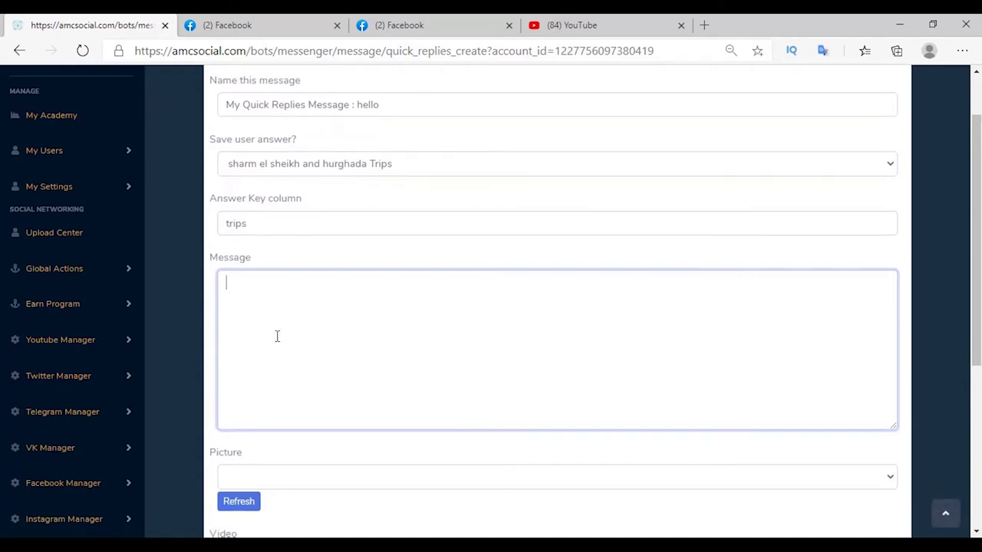
{"action": "type", "text": "hello $$NAME$$, can i help you?"}
{"action": "scroll", "coordinate": [296, 343], "scroll_direction": "down", "scroll_amount": 2}
{"action": "left_click", "coordinate": [296, 343]}
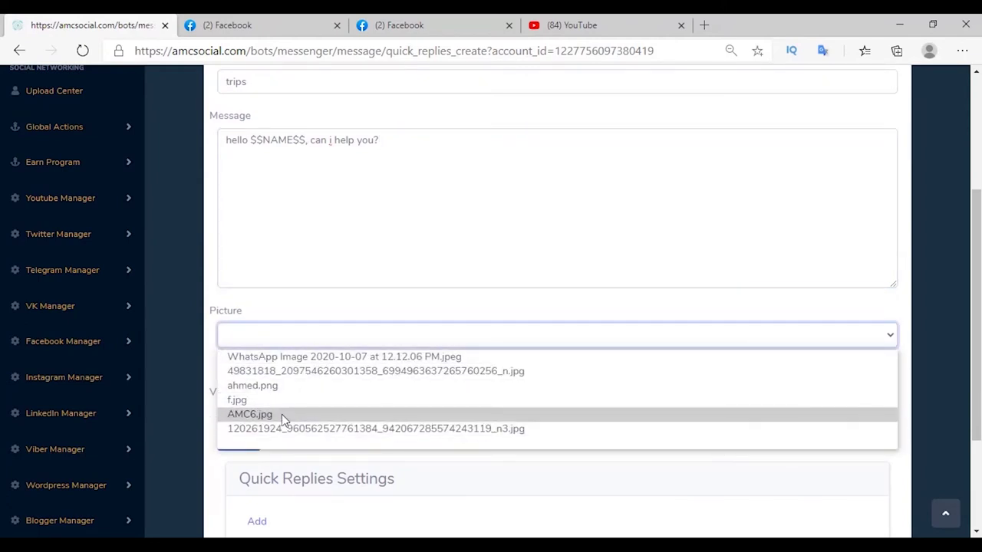
{"action": "left_click", "coordinate": [281, 414]}
Add quick replies 'sharm' and 'hughada' and create the message.
{"action": "scroll", "coordinate": [259, 388], "scroll_direction": "down", "scroll_amount": 2}
{"action": "left_click", "coordinate": [257, 379]}
{"action": "scroll", "coordinate": [290, 412], "scroll_direction": "down", "scroll_amount": 1}
{"action": "left_click", "coordinate": [307, 438]}
{"action": "type", "text": "sharm"}
{"action": "left_click", "coordinate": [262, 310]}
{"action": "scroll", "coordinate": [323, 379], "scroll_direction": "down", "scroll_amount": 3}
{"action": "left_click", "coordinate": [291, 391]}
{"action": "type", "text": "hughada"}
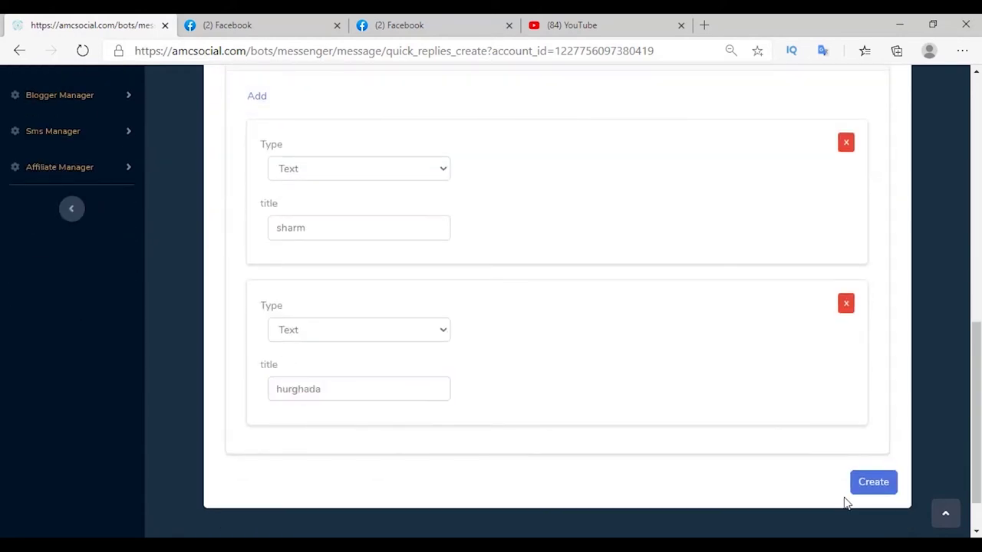
{"action": "left_click", "coordinate": [861, 491]}
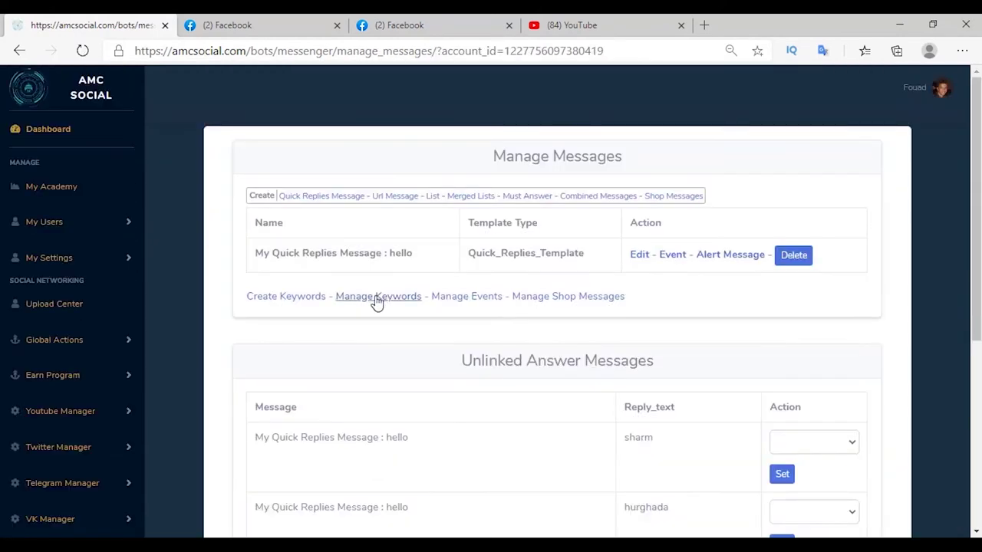
Create a keyword response so 'hello' and 'hi' trigger the hello message.
{"action": "right_click", "coordinate": [375, 298]}
{"action": "left_click", "coordinate": [409, 314]}
{"action": "left_click", "coordinate": [230, 26]}
{"action": "left_click", "coordinate": [277, 197]}
{"action": "left_click", "coordinate": [326, 238]}
{"action": "type", "text": "hello, hi,"}
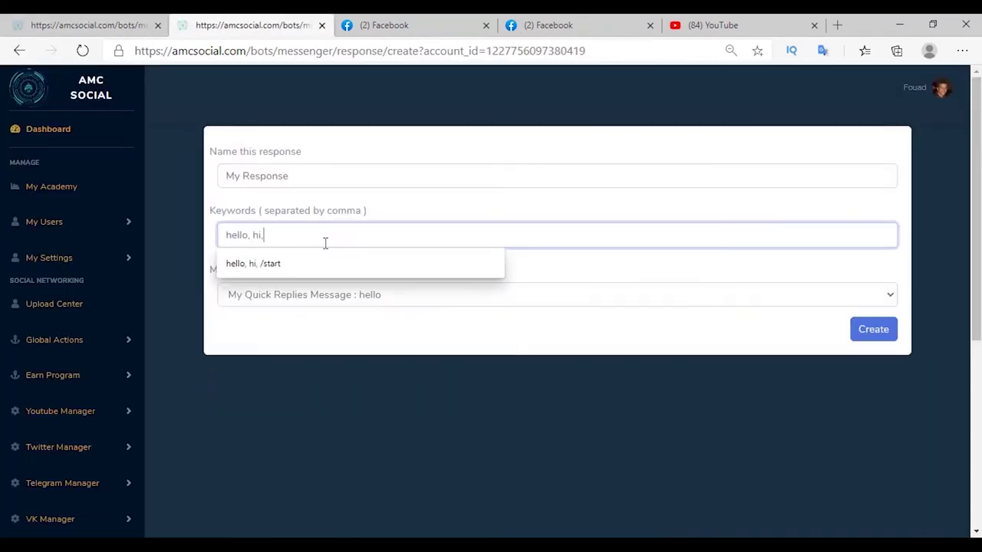
{"action": "left_click", "coordinate": [235, 201]}
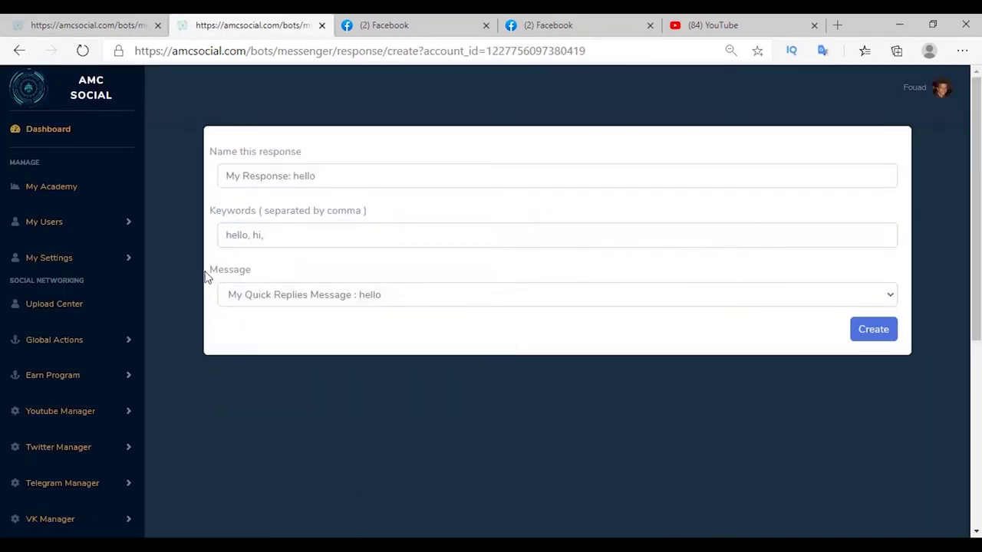
{"action": "left_click_drag", "start_coordinate": [208, 274], "coordinate": [287, 281]}
{"action": "left_click", "coordinate": [299, 305]}
{"action": "left_click", "coordinate": [298, 318]}
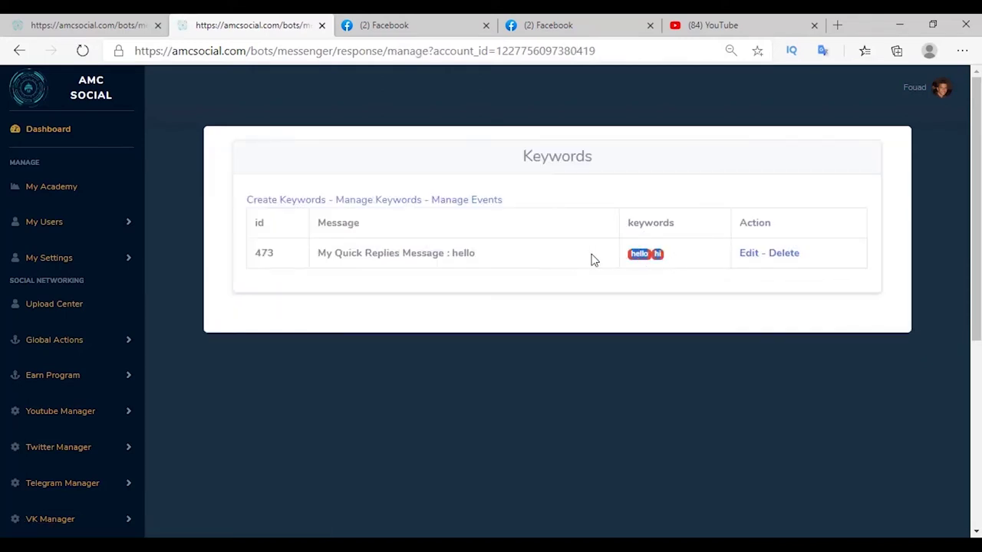
{"action": "left_click_drag", "start_coordinate": [493, 254], "coordinate": [376, 255]}
{"action": "key", "text": "ctrl+w"}
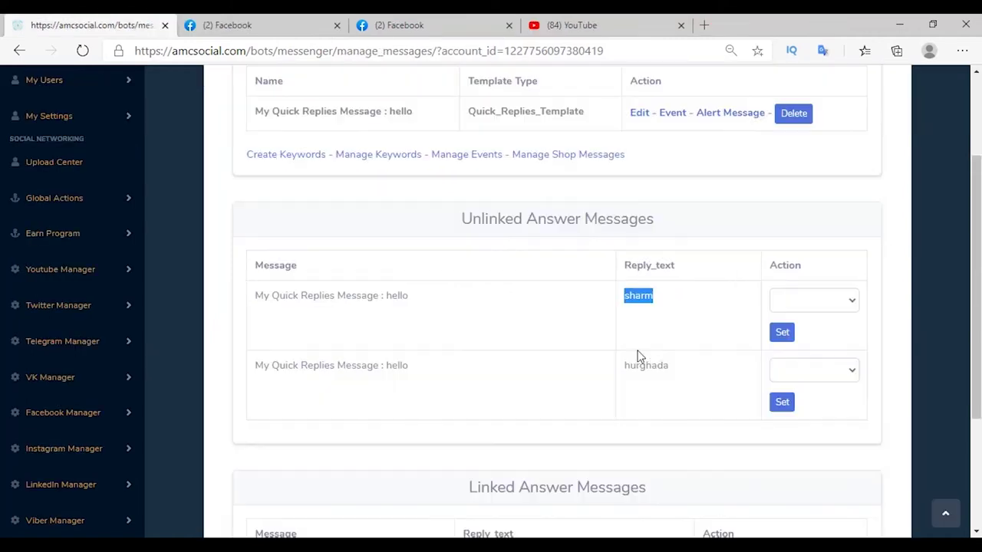
Create the sharm quick replies message with the sharm trip details.
{"action": "left_click_drag", "start_coordinate": [623, 366], "coordinate": [676, 379]}
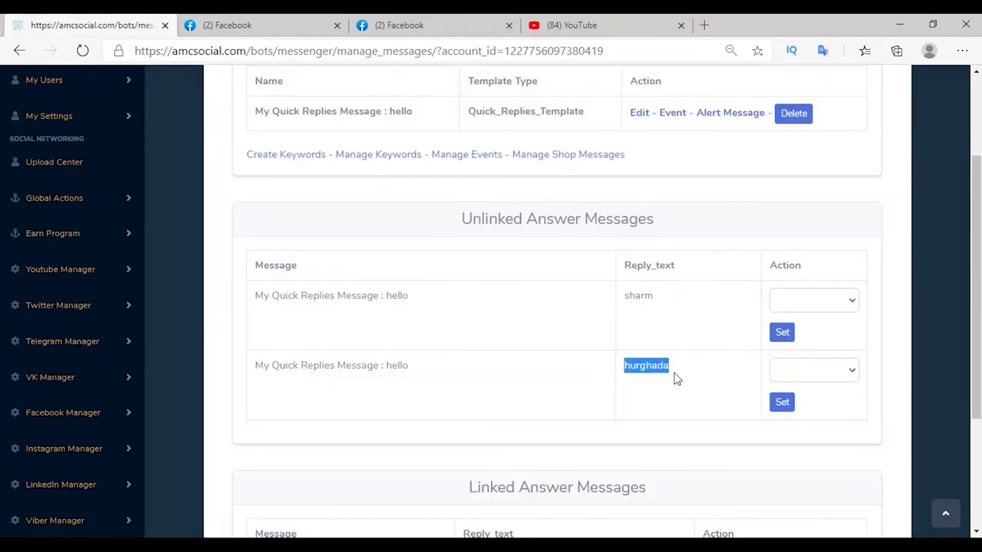
{"action": "left_click", "coordinate": [550, 344]}
{"action": "scroll", "coordinate": [482, 337], "scroll_direction": "up", "scroll_amount": 2}
{"action": "left_click", "coordinate": [322, 198]}
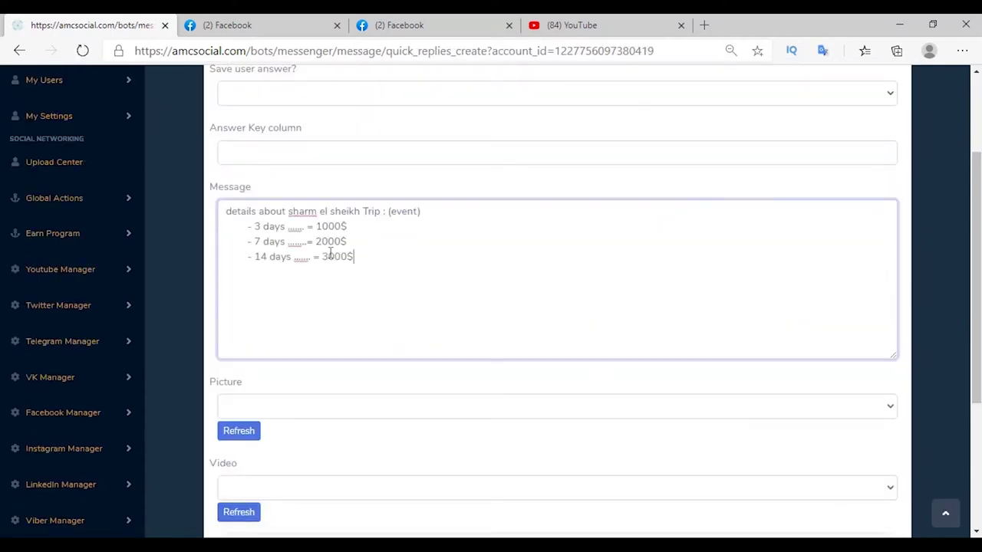
{"action": "scroll", "coordinate": [330, 255], "scroll_direction": "down", "scroll_amount": 3}
{"action": "left_click", "coordinate": [882, 452]}
Create the hurghada quick replies message with the pasted hurghada trip details.
{"action": "type", "text": "hurghada"}
{"action": "left_click", "coordinate": [414, 394]}
{"action": "key", "text": "ctrl+v"}
{"action": "scroll", "coordinate": [414, 399], "scroll_direction": "down", "scroll_amount": 2}
{"action": "scroll", "coordinate": [415, 399], "scroll_direction": "down", "scroll_amount": 3}
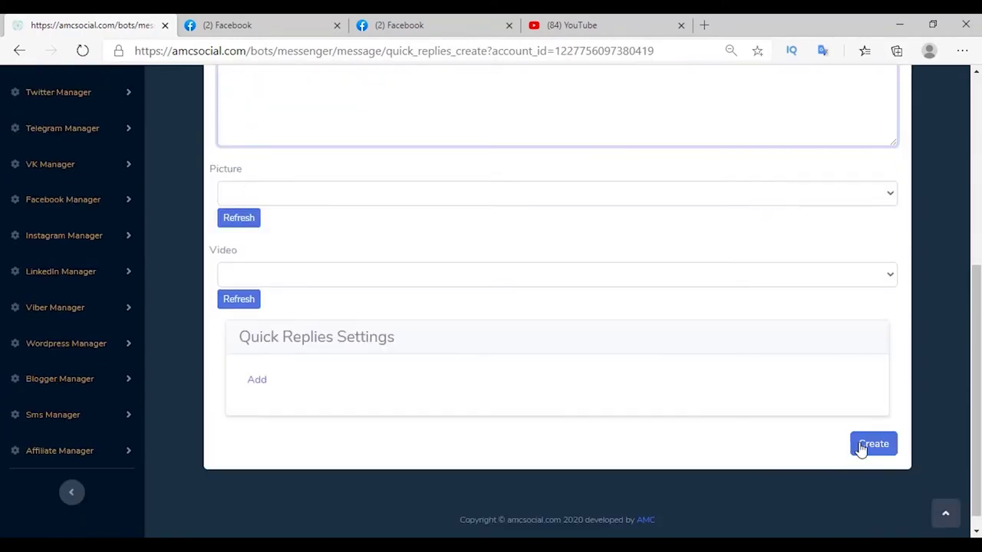
{"action": "left_click", "coordinate": [870, 449]}
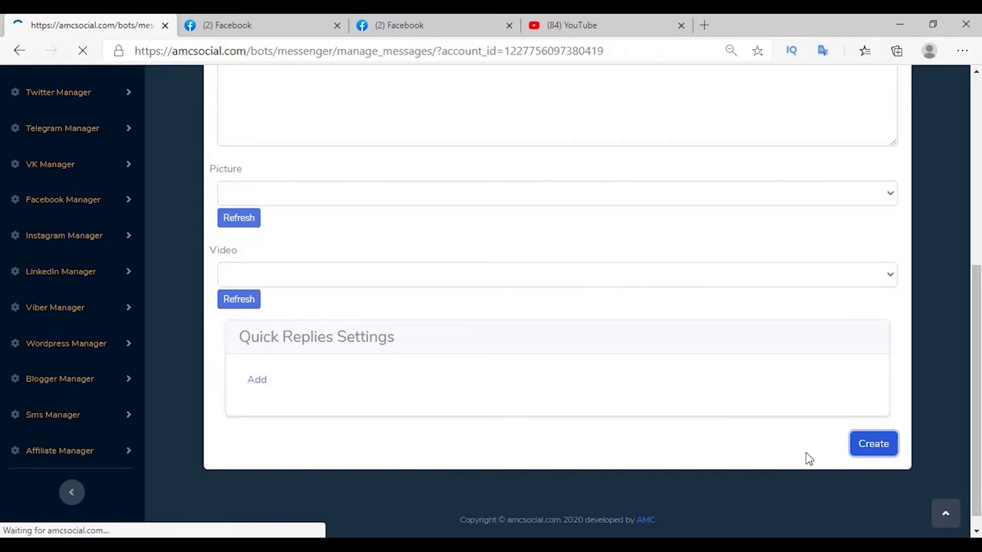
Link the sharm and hurghada replies to their sharm and hurghada messages.
{"action": "scroll", "coordinate": [691, 345], "scroll_direction": "down", "scroll_amount": 5}
{"action": "left_click", "coordinate": [606, 303]}
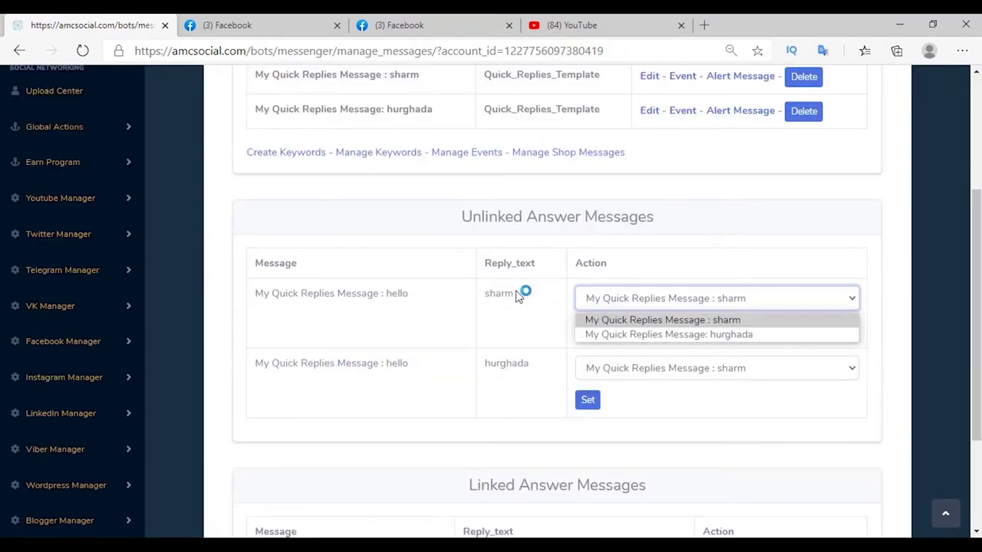
{"action": "left_click", "coordinate": [621, 319]}
{"action": "left_click", "coordinate": [588, 333]}
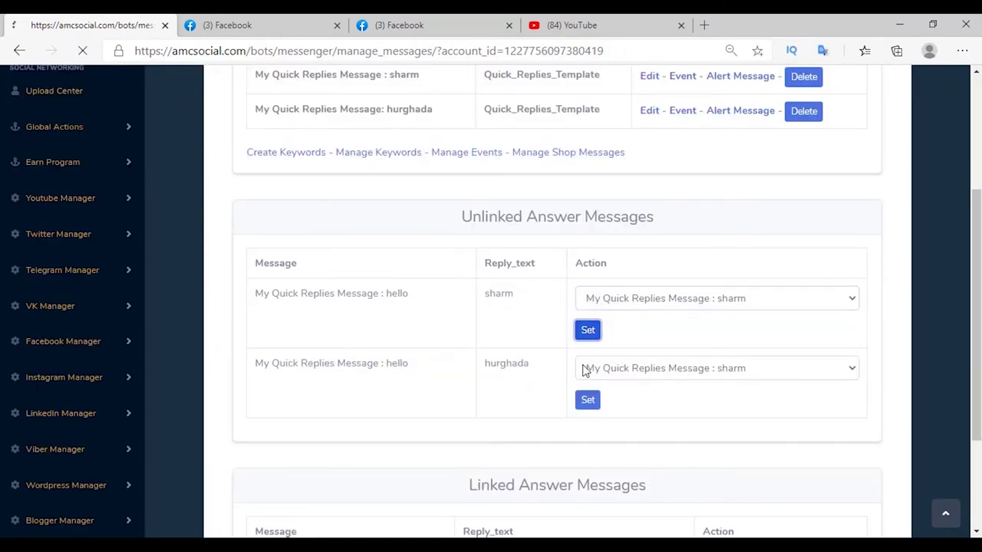
{"action": "left_click_drag", "start_coordinate": [486, 366], "coordinate": [547, 369]}
{"action": "key", "text": "ctrl+c"}
{"action": "left_click", "coordinate": [631, 370]}
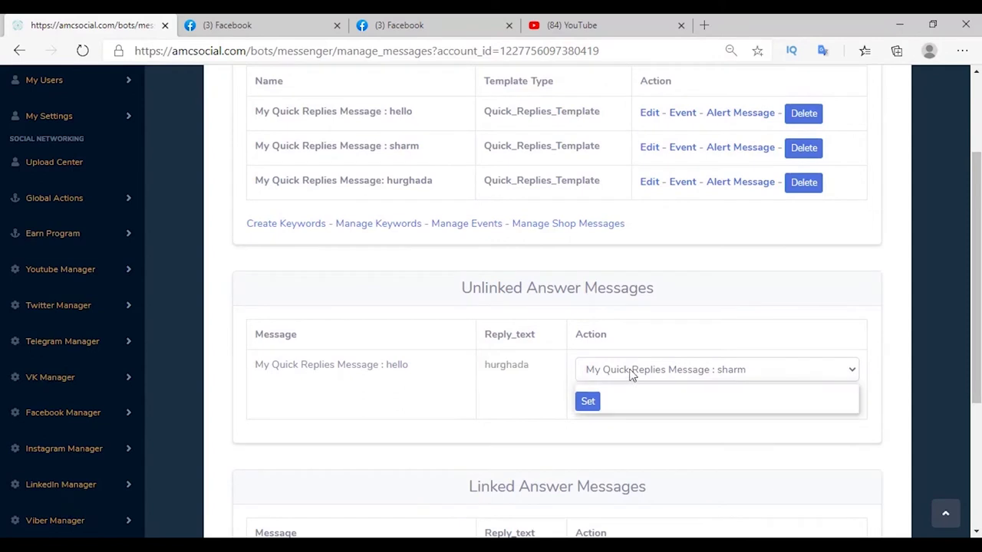
{"action": "left_click", "coordinate": [653, 406]}
{"action": "left_click", "coordinate": [593, 406]}
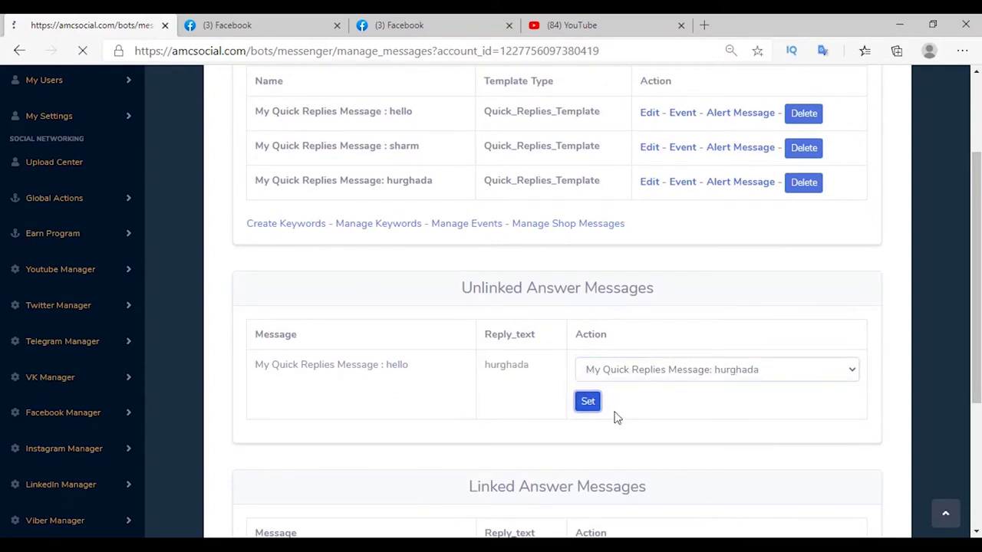
{"action": "scroll", "coordinate": [614, 417], "scroll_direction": "down", "scroll_amount": 5}
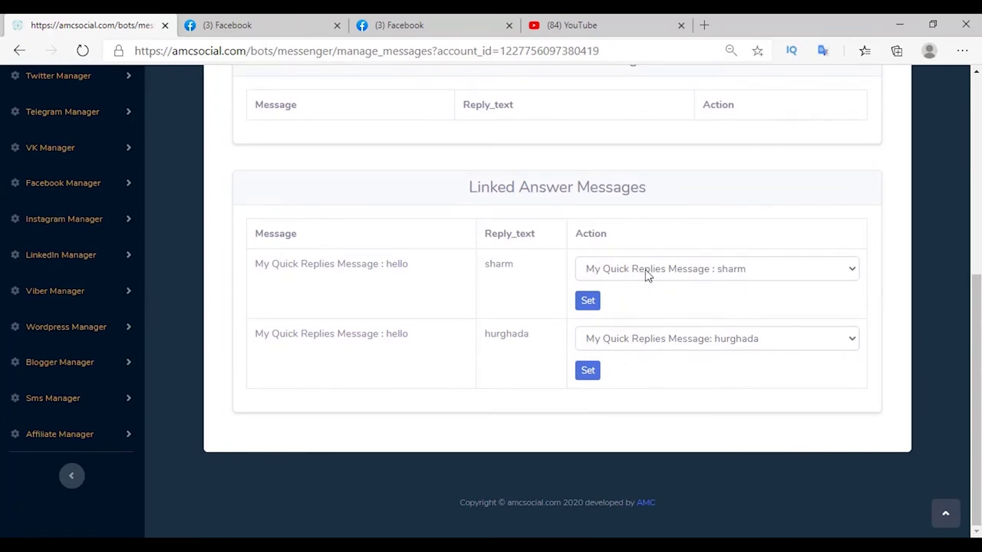
{"action": "scroll", "coordinate": [647, 276], "scroll_direction": "up", "scroll_amount": 5}
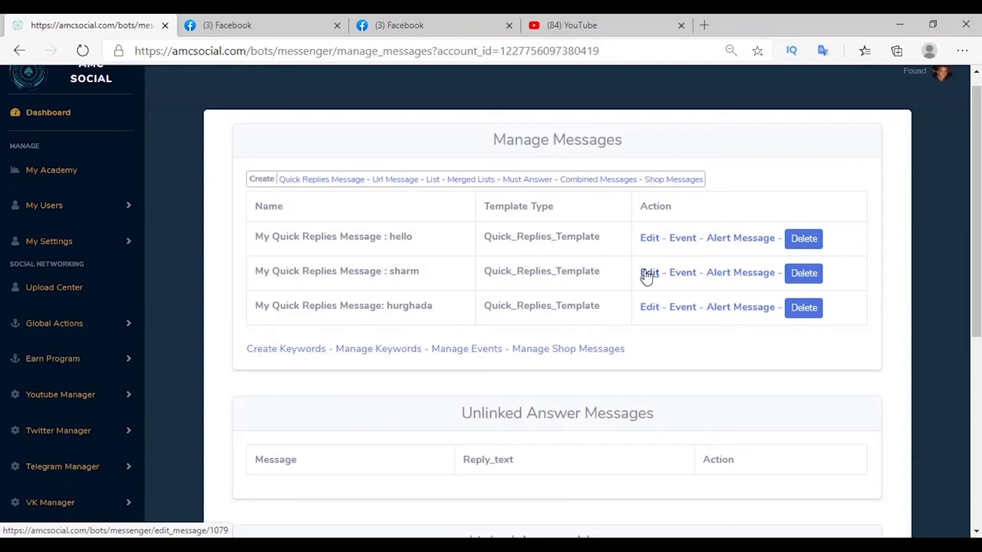
Add the hurghada and sharm el sheik events in Manage Events.
{"action": "right_click", "coordinate": [472, 352]}
{"action": "left_click", "coordinate": [537, 157]}
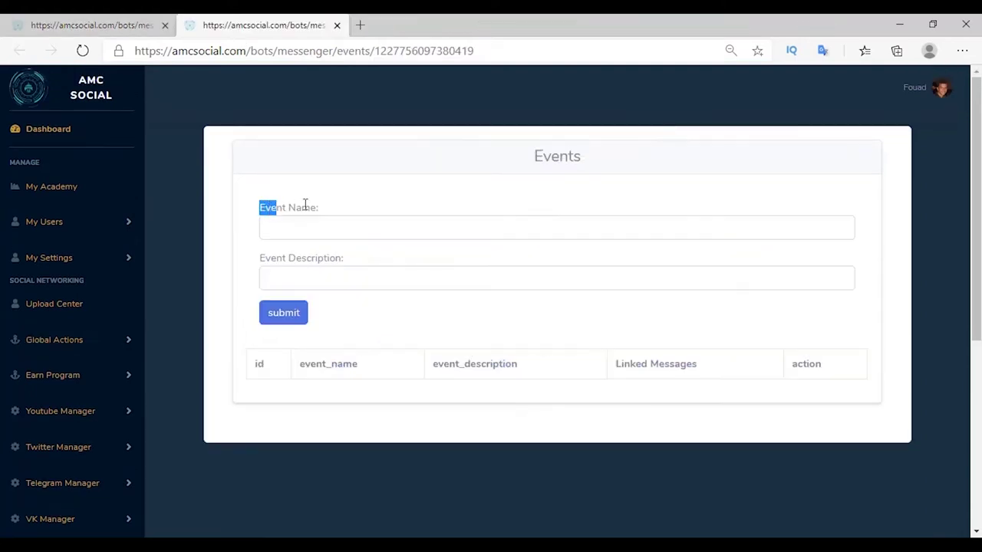
{"action": "left_click_drag", "start_coordinate": [303, 202], "coordinate": [319, 203]}
{"action": "left_click", "coordinate": [330, 227]}
{"action": "key", "text": "ctrl+v"}
{"action": "left_click", "coordinate": [294, 265]}
{"action": "key", "text": "ctrl+v"}
{"action": "left_click", "coordinate": [279, 320]}
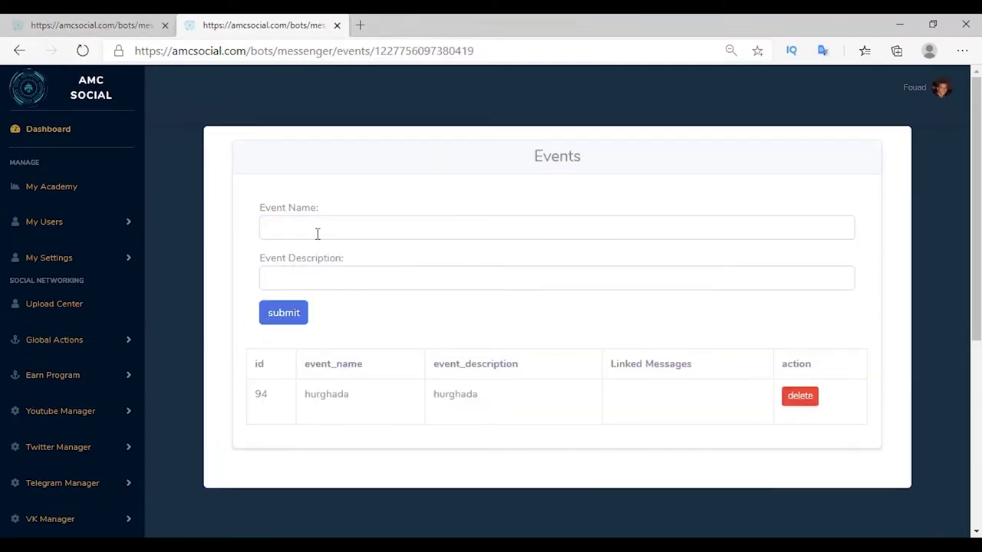
{"action": "left_click", "coordinate": [317, 233]}
{"action": "type", "text": "sharm el sheik"}
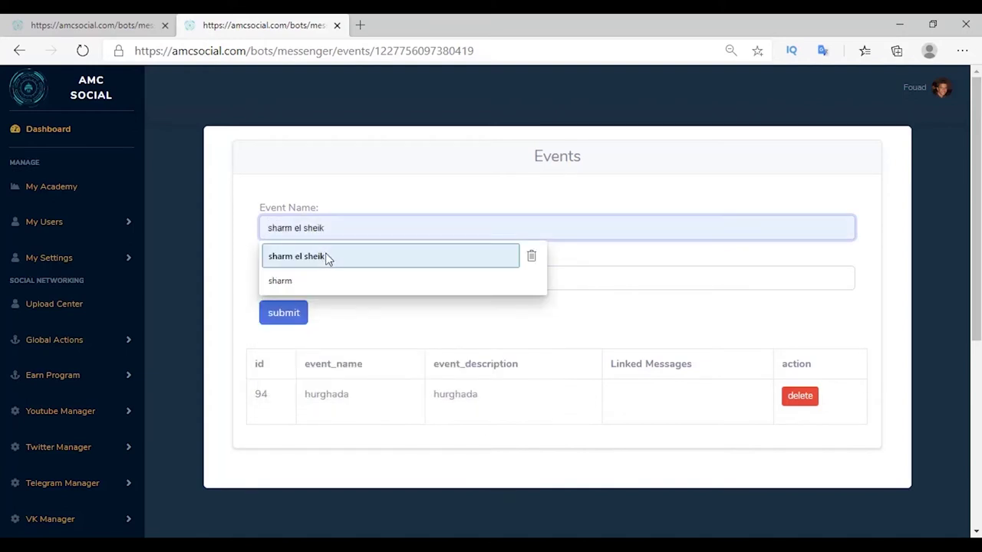
{"action": "left_click", "coordinate": [327, 259]}
{"action": "left_click", "coordinate": [282, 312]}
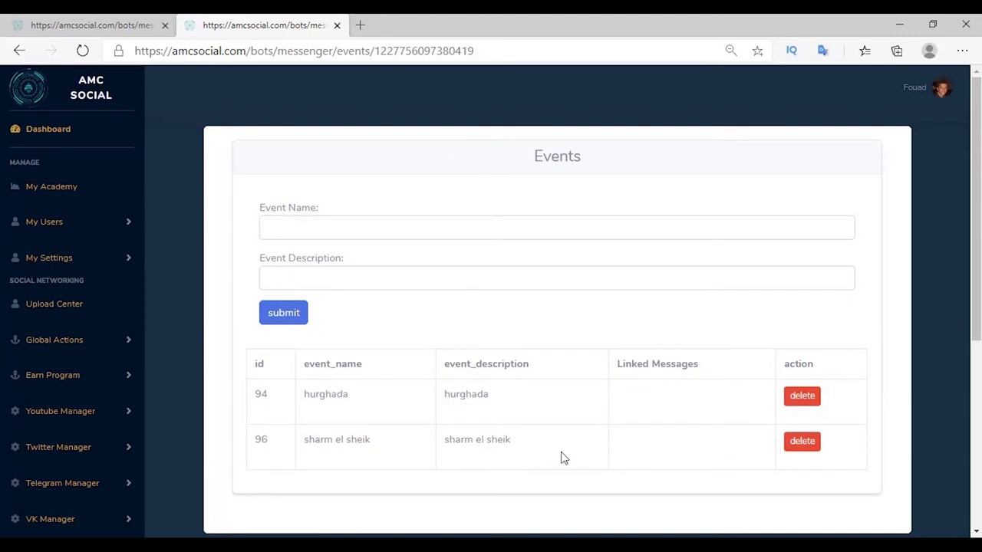
Link the trip messages to the hurghada and sharm el sheik events.
{"action": "key", "text": "ctrl+shift+Tab"}
{"action": "left_click", "coordinate": [682, 307]}
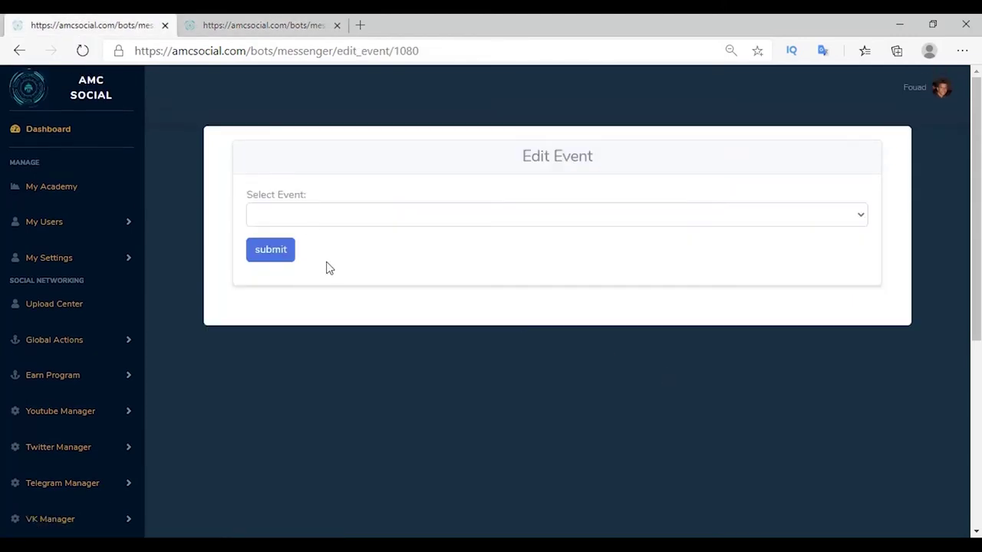
{"action": "left_click", "coordinate": [329, 215]}
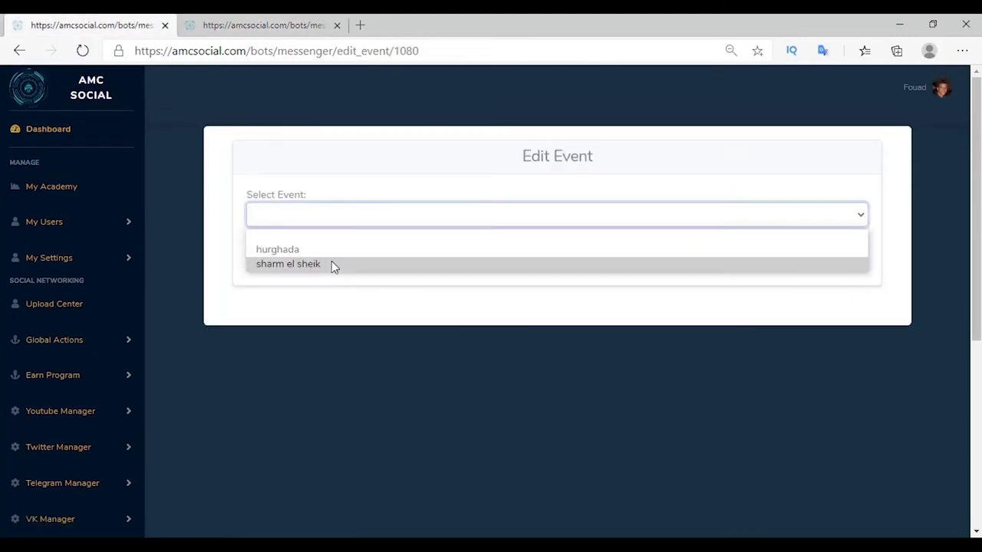
{"action": "left_click", "coordinate": [330, 249]}
{"action": "left_click", "coordinate": [280, 257]}
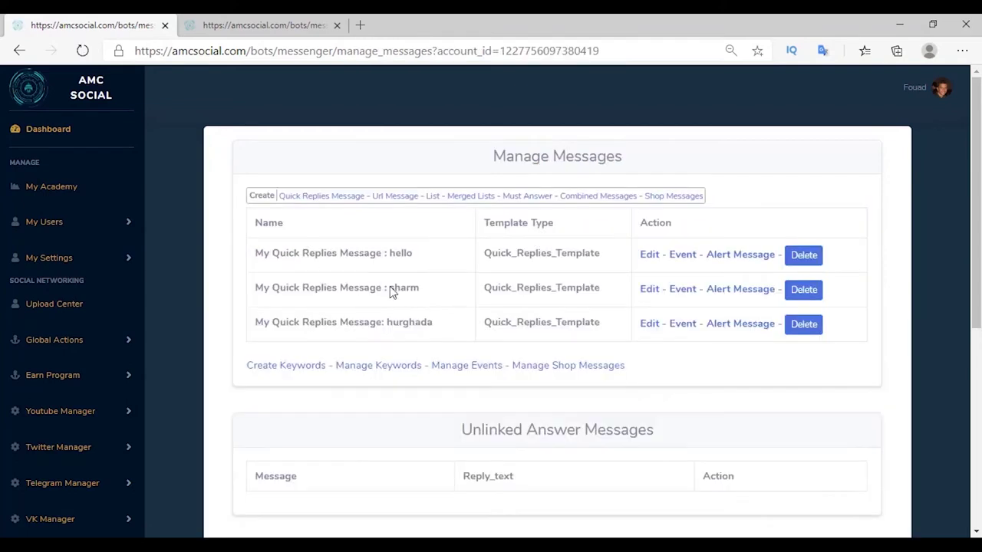
{"action": "left_click_drag", "start_coordinate": [492, 288], "coordinate": [499, 288]}
{"action": "left_click", "coordinate": [677, 296]}
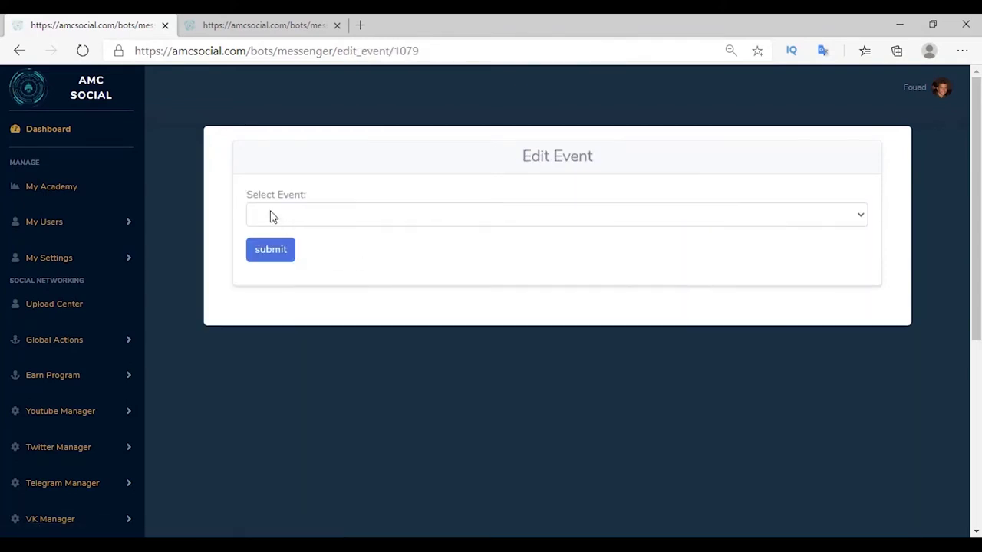
{"action": "left_click", "coordinate": [272, 216]}
{"action": "left_click", "coordinate": [296, 263]}
{"action": "left_click", "coordinate": [271, 255]}
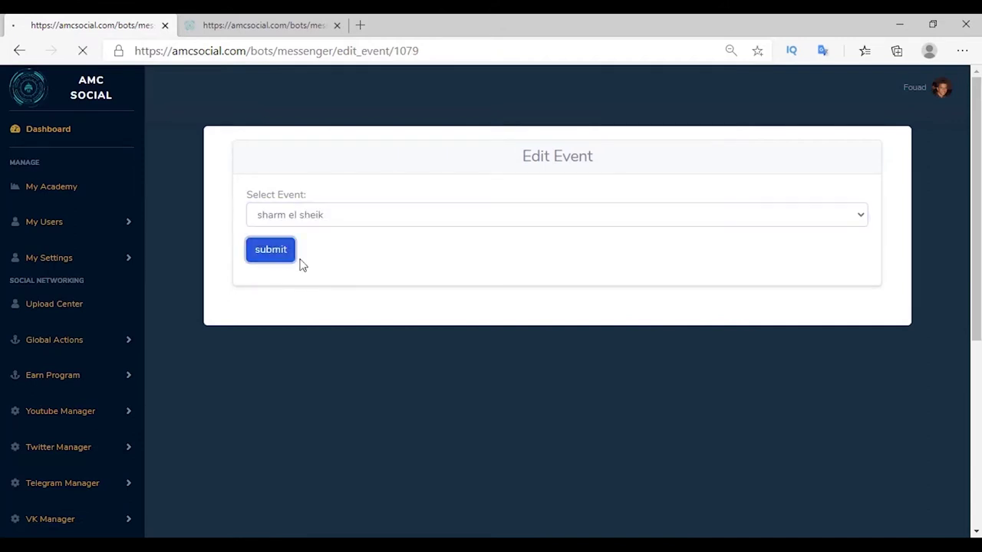
{"action": "key", "text": "ctrl+Tab"}
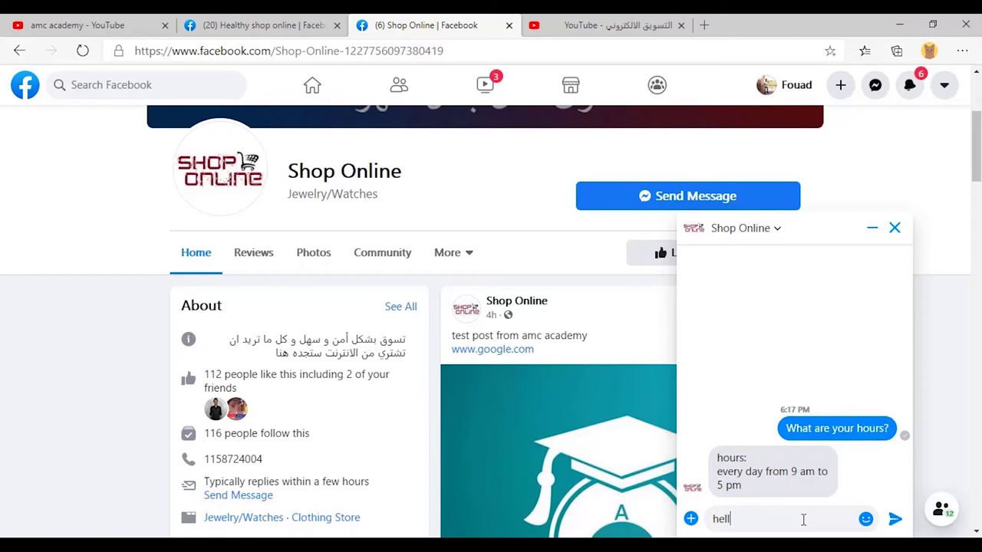
Send 'hello' in the Shop Online chat and answer with the sharm quick reply.
{"action": "key", "text": "Return"}
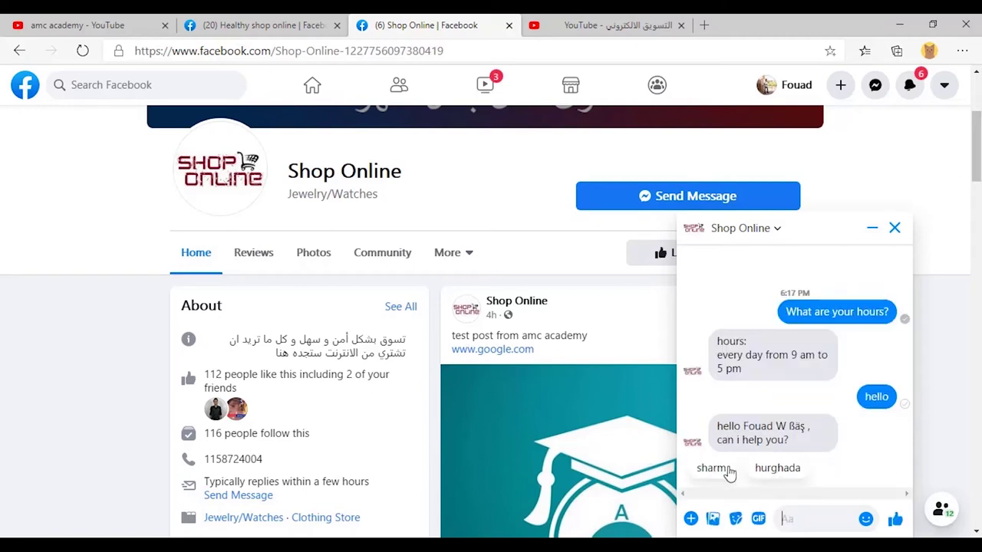
{"action": "left_click", "coordinate": [710, 470]}
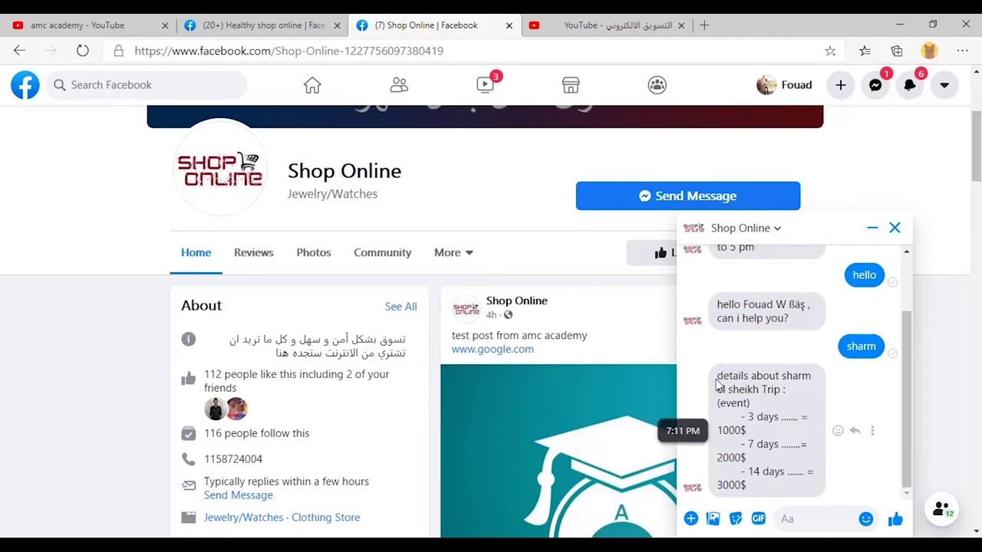
{"action": "left_click_drag", "start_coordinate": [719, 385], "coordinate": [861, 410]}
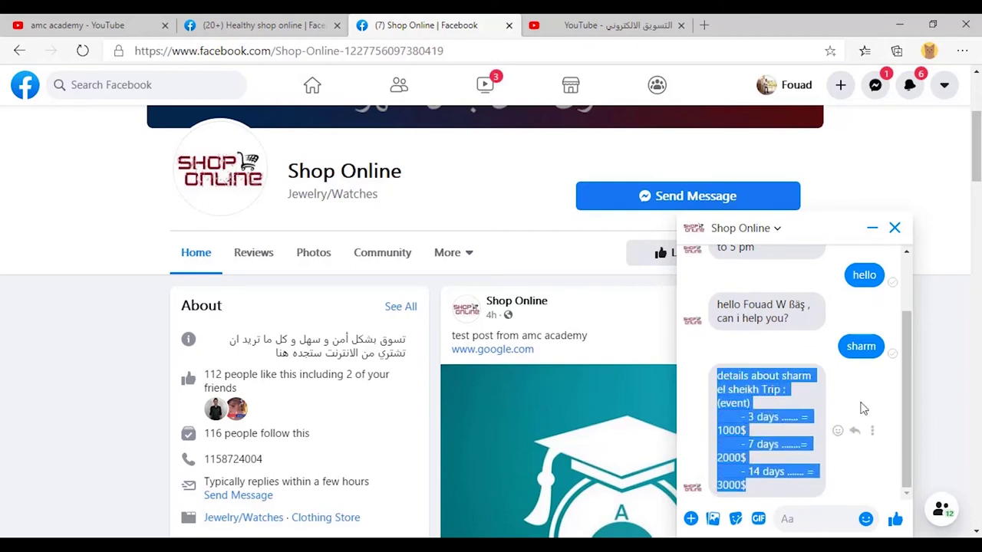
Send 'hi' to the bot and answer with the hurghada quick reply.
{"action": "left_click", "coordinate": [802, 520]}
{"action": "type", "text": "hi"}
{"action": "key", "text": "Return"}
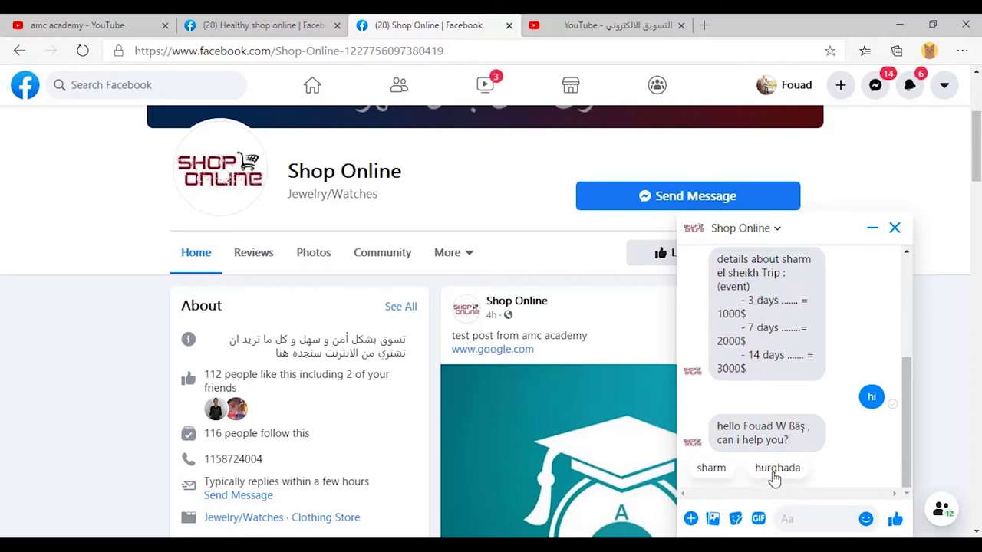
{"action": "left_click", "coordinate": [777, 469]}
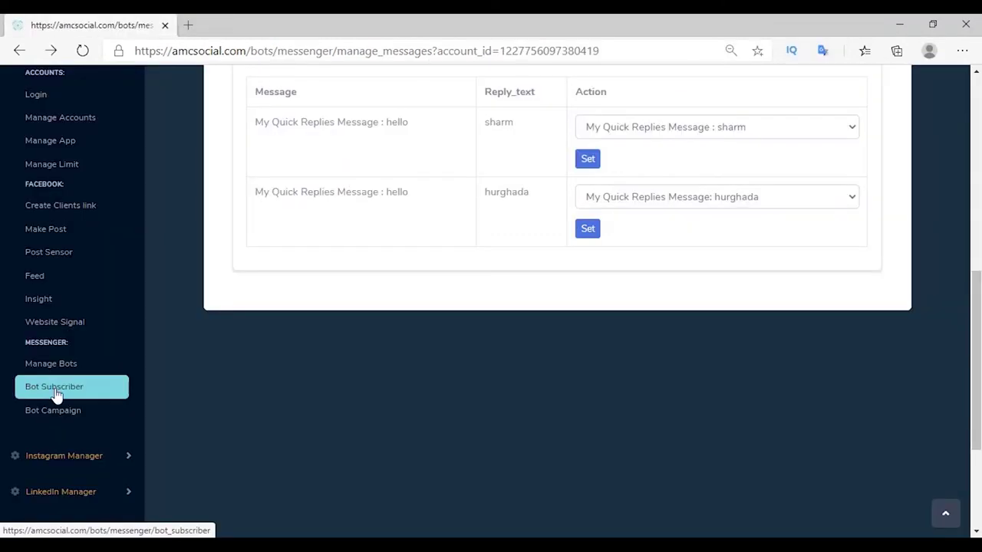
{"action": "left_click", "coordinate": [56, 394]}
{"action": "scroll", "coordinate": [277, 329], "scroll_direction": "down", "scroll_amount": 10}
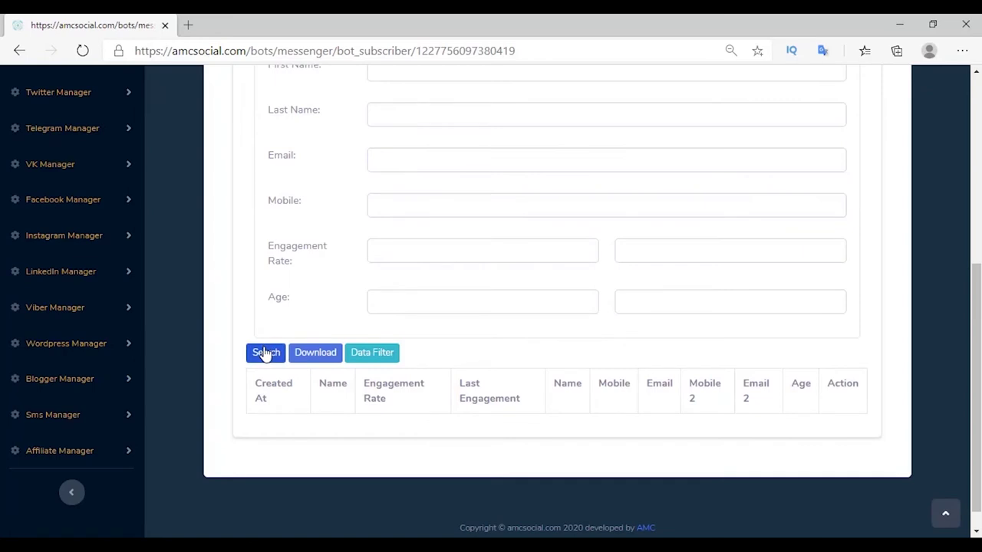
Open the Trips answer table's data and check the subscriber row recording hurghada under trips.
{"action": "left_click", "coordinate": [264, 353]}
{"action": "left_click", "coordinate": [43, 311]}
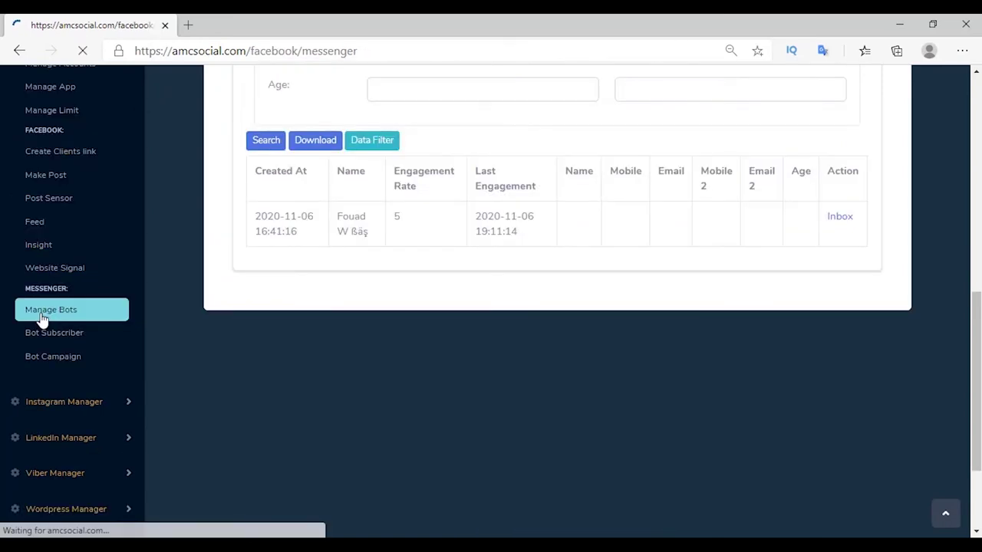
{"action": "left_click", "coordinate": [649, 313]}
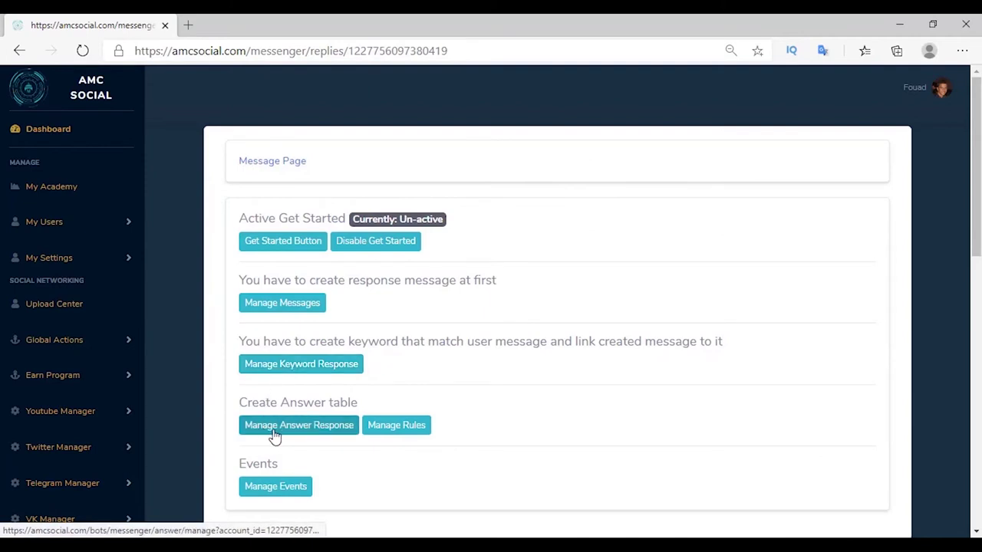
{"action": "left_click", "coordinate": [279, 438]}
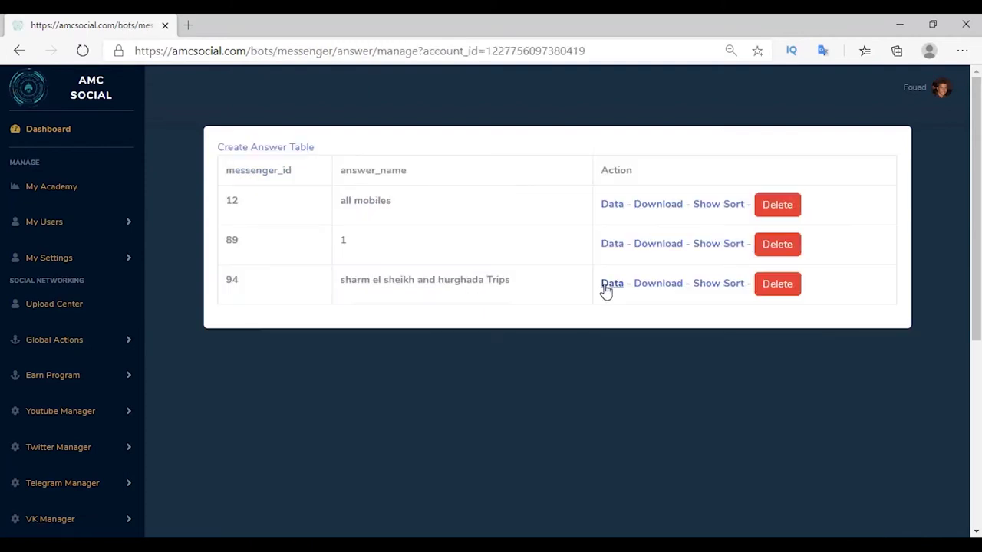
{"action": "left_click", "coordinate": [612, 284]}
{"action": "left_click_drag", "start_coordinate": [222, 190], "coordinate": [428, 200]}
{"action": "left_click", "coordinate": [412, 198]}
{"action": "double_click", "coordinate": [402, 186]}
{"action": "left_click", "coordinate": [464, 218]}
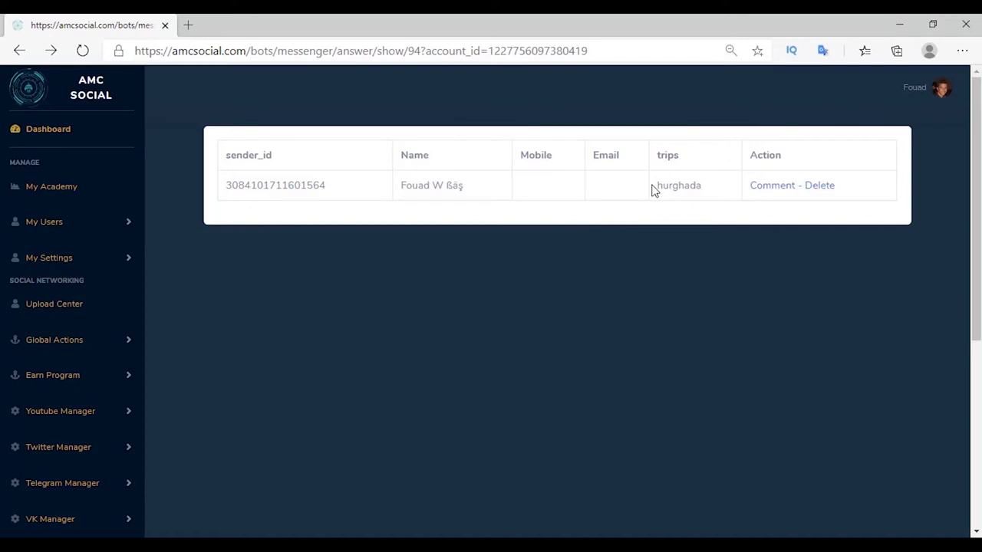
{"action": "left_click_drag", "start_coordinate": [653, 190], "coordinate": [708, 190]}
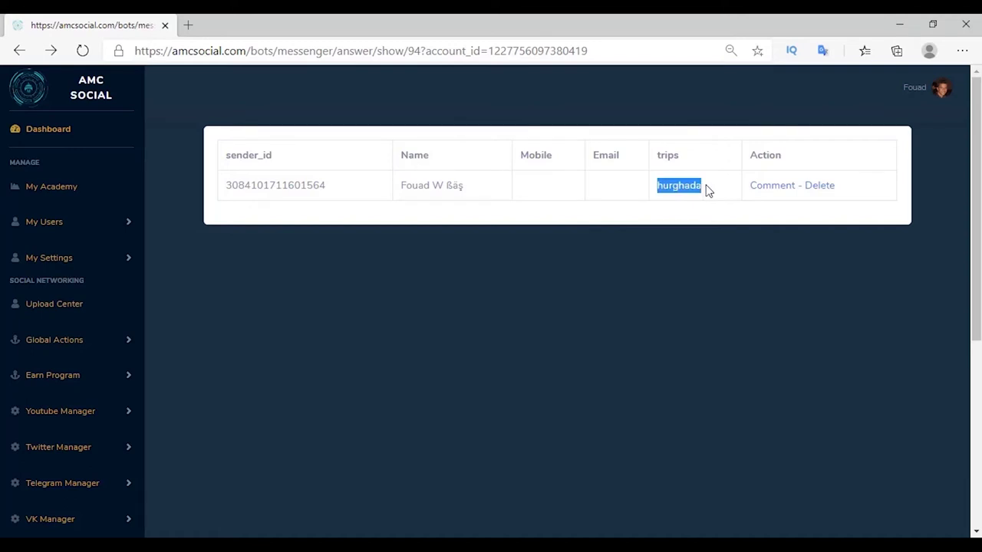
Start a Shop Online quick replies message with a Phone Number quick reply.
{"action": "key", "text": "alt+Left"}
{"action": "left_click", "coordinate": [662, 308]}
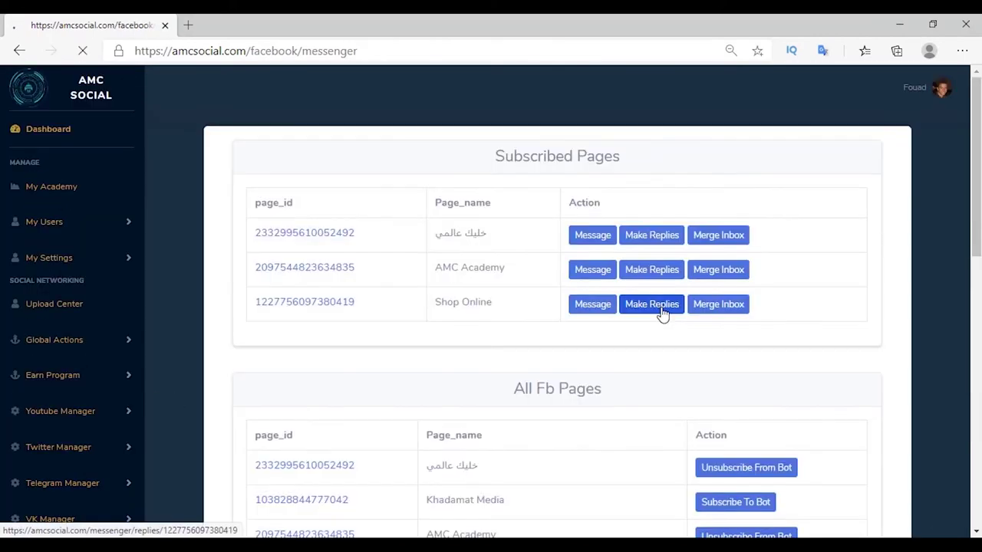
{"action": "left_click", "coordinate": [282, 303]}
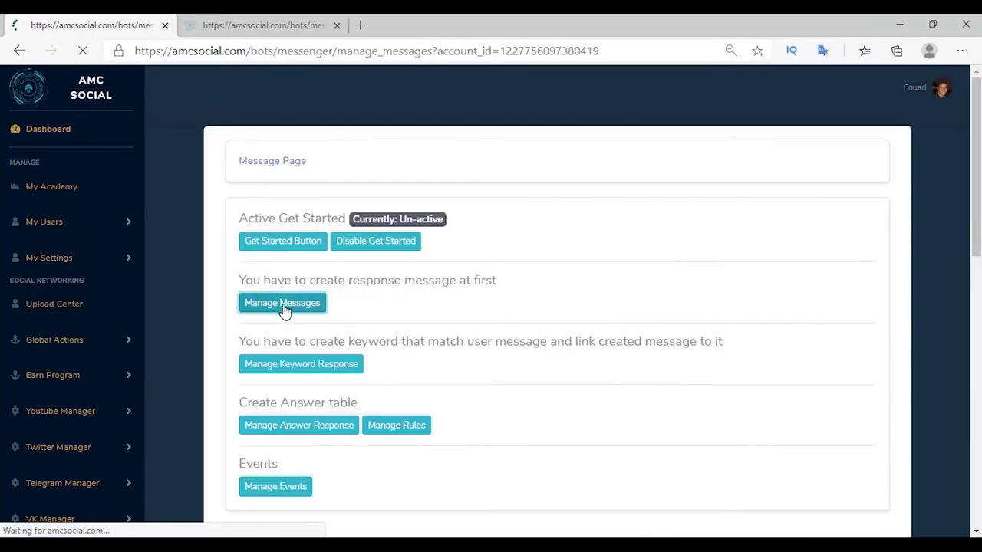
{"action": "scroll", "coordinate": [318, 203], "scroll_direction": "down", "scroll_amount": 5}
{"action": "left_click", "coordinate": [256, 370]}
{"action": "scroll", "coordinate": [298, 307], "scroll_direction": "down", "scroll_amount": 2}
{"action": "left_click", "coordinate": [299, 296]}
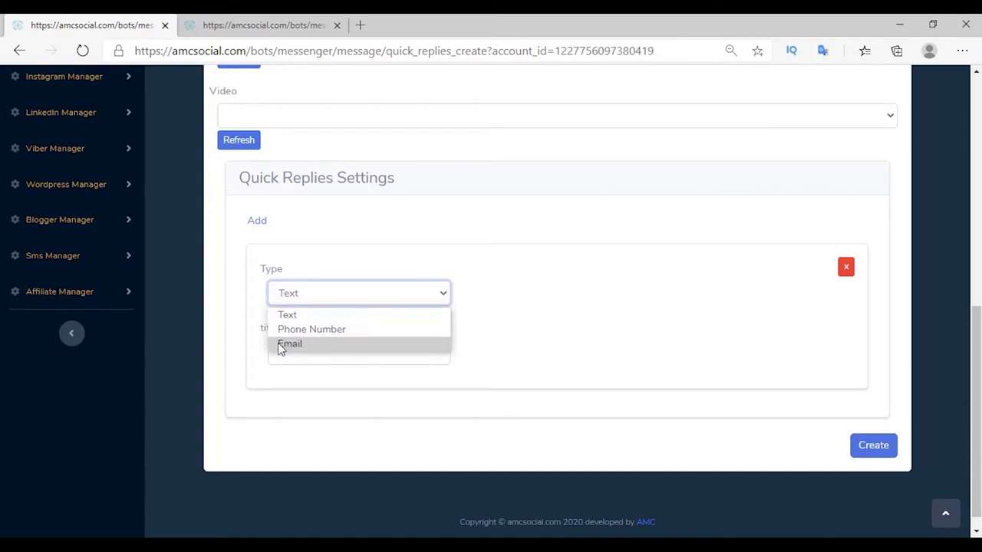
{"action": "left_click", "coordinate": [281, 335]}
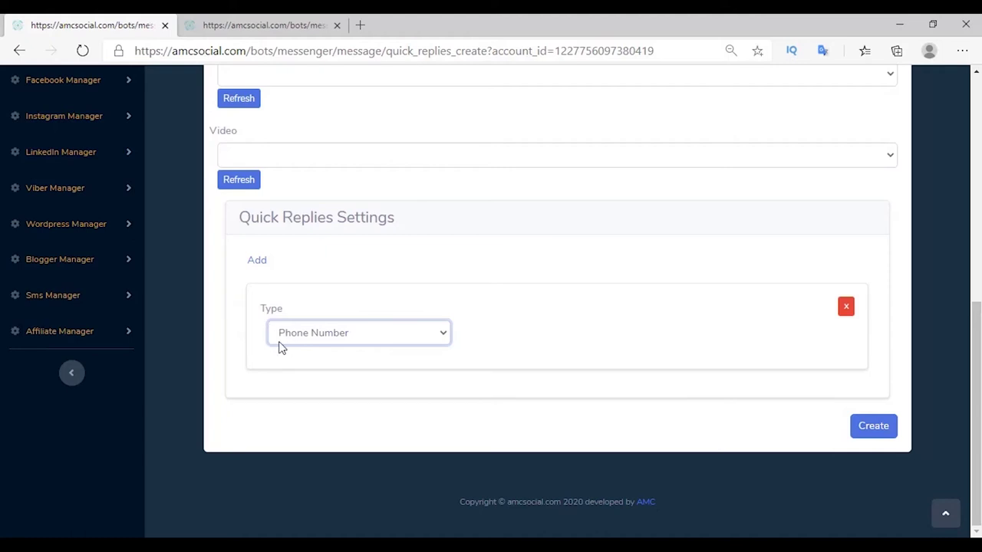
Paste the phone-number booking request, save answers to the Trips table, and create it.
{"action": "scroll", "coordinate": [345, 346], "scroll_direction": "up", "scroll_amount": 10}
{"action": "left_click", "coordinate": [323, 503]}
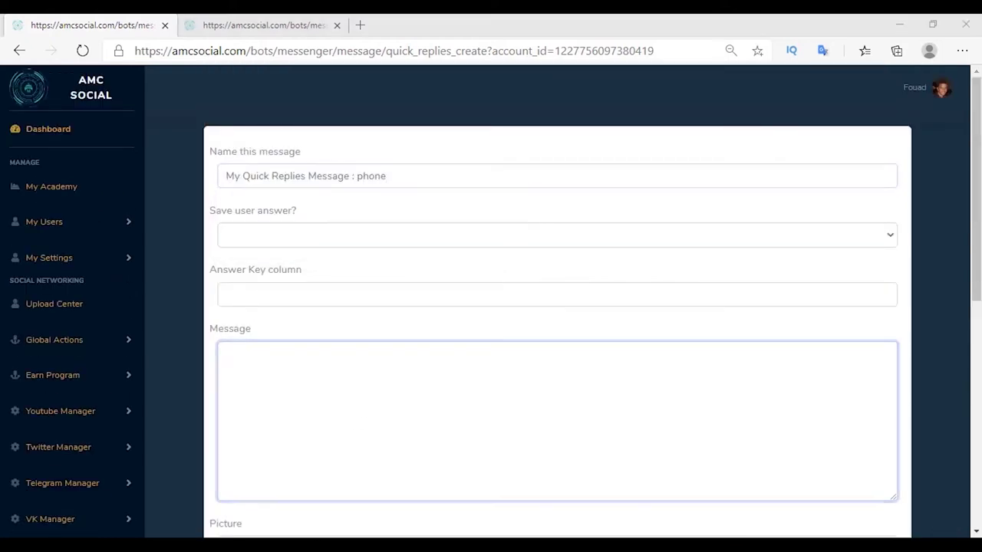
{"action": "type", "text": "please give me your phone number to complete book"}
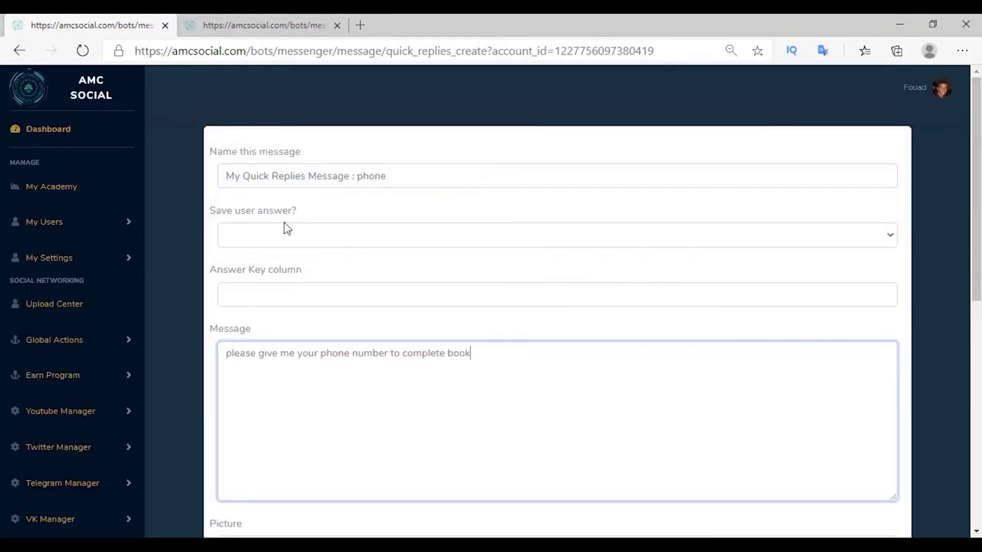
{"action": "left_click", "coordinate": [280, 235]}
{"action": "left_click", "coordinate": [230, 298]}
{"action": "scroll", "coordinate": [538, 346], "scroll_direction": "down", "scroll_amount": 10}
{"action": "left_click", "coordinate": [874, 427]}
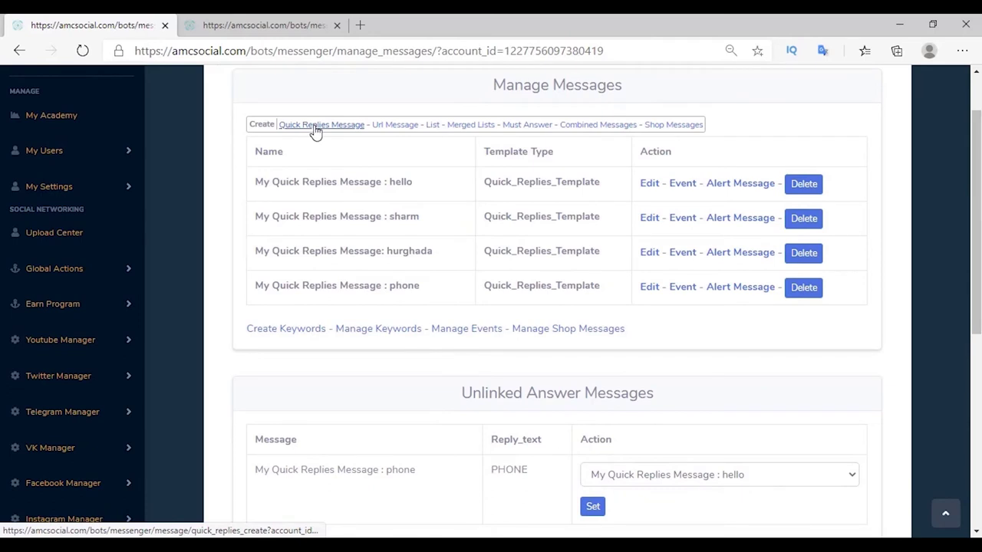
Create another quick-reply message and link the phone answer to the thank you message.
{"action": "left_click", "coordinate": [315, 130]}
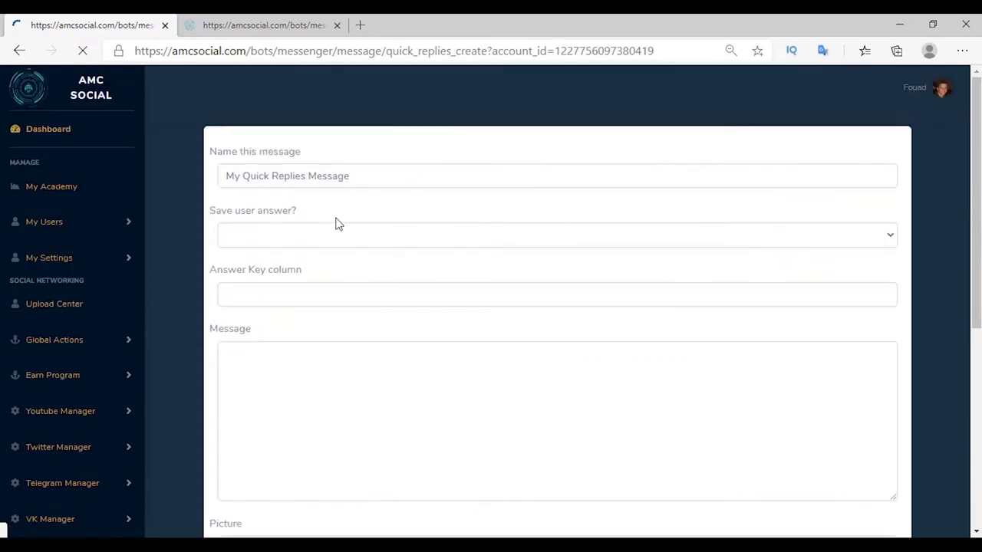
{"action": "scroll", "coordinate": [346, 307], "scroll_direction": "down", "scroll_amount": 4}
{"action": "scroll", "coordinate": [341, 373], "scroll_direction": "down", "scroll_amount": 2}
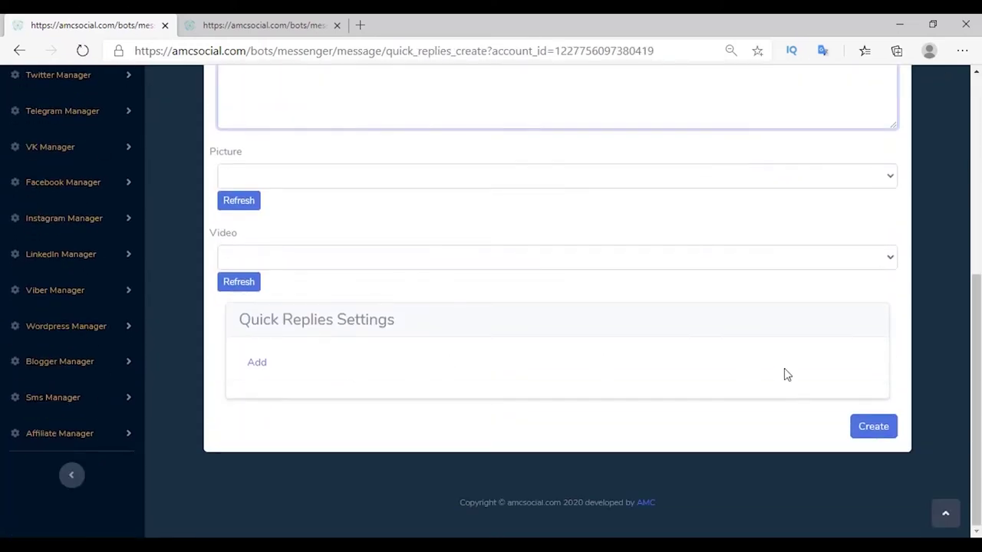
{"action": "left_click", "coordinate": [877, 430]}
{"action": "left_click", "coordinate": [667, 443]}
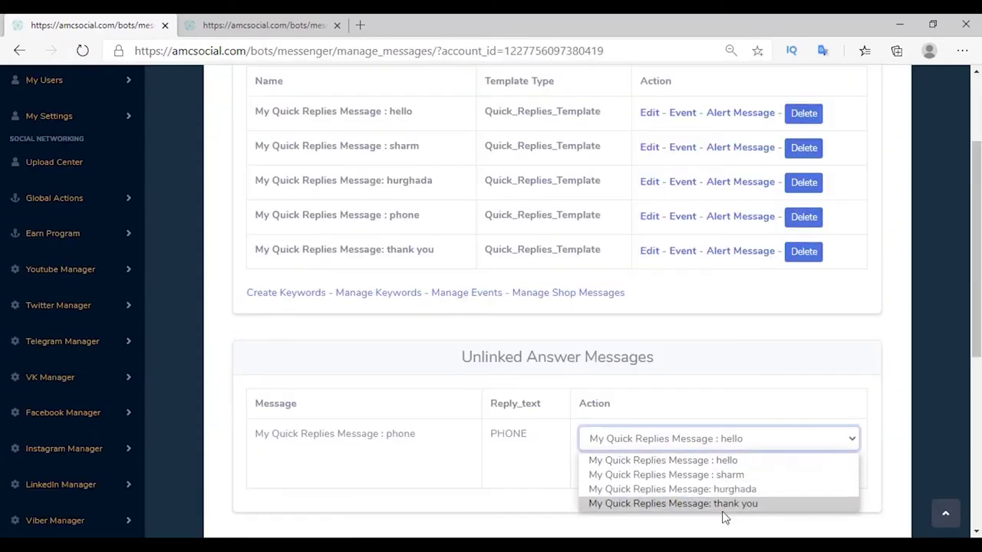
{"action": "left_click", "coordinate": [687, 503]}
{"action": "left_click", "coordinate": [592, 470]}
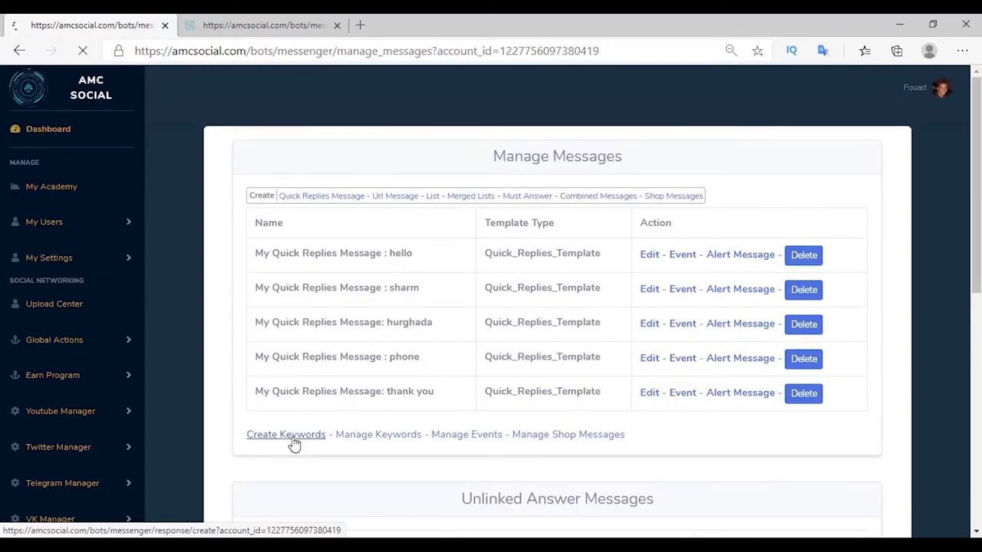
Create a keyword response 'book' that sends the phone quick-replies message.
{"action": "left_click", "coordinate": [292, 437]}
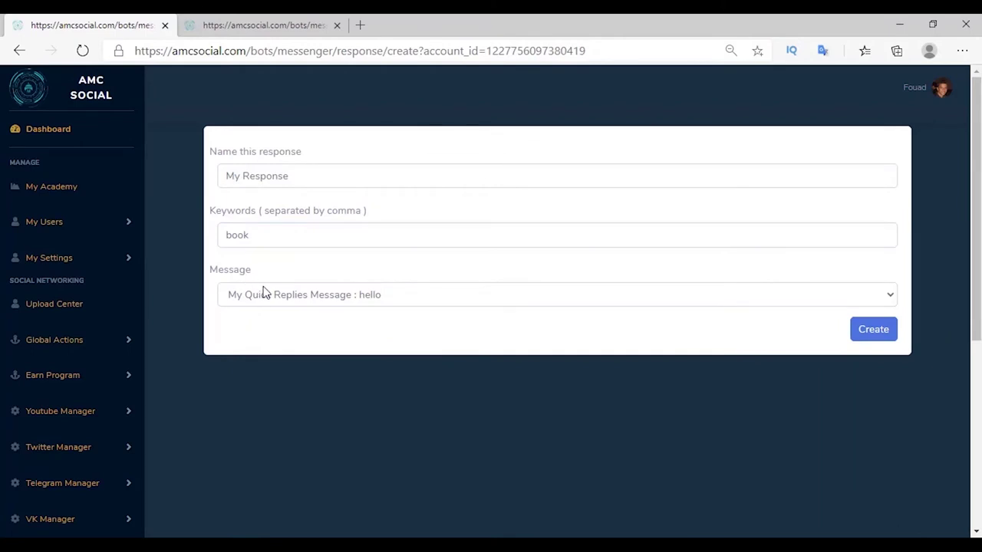
{"action": "left_click", "coordinate": [263, 291]}
{"action": "left_click", "coordinate": [346, 374]}
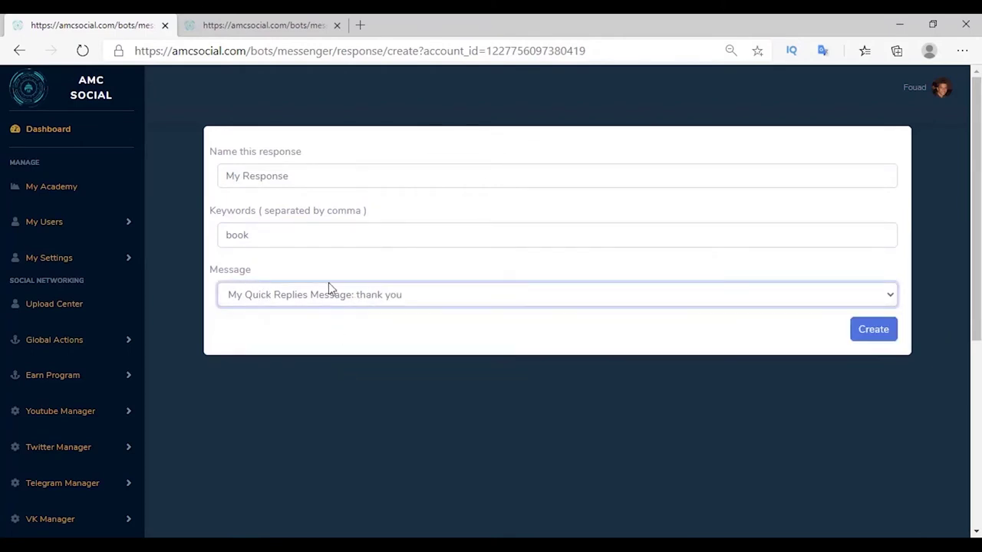
{"action": "left_click", "coordinate": [328, 290]}
{"action": "left_click", "coordinate": [361, 359]}
{"action": "left_click", "coordinate": [882, 331]}
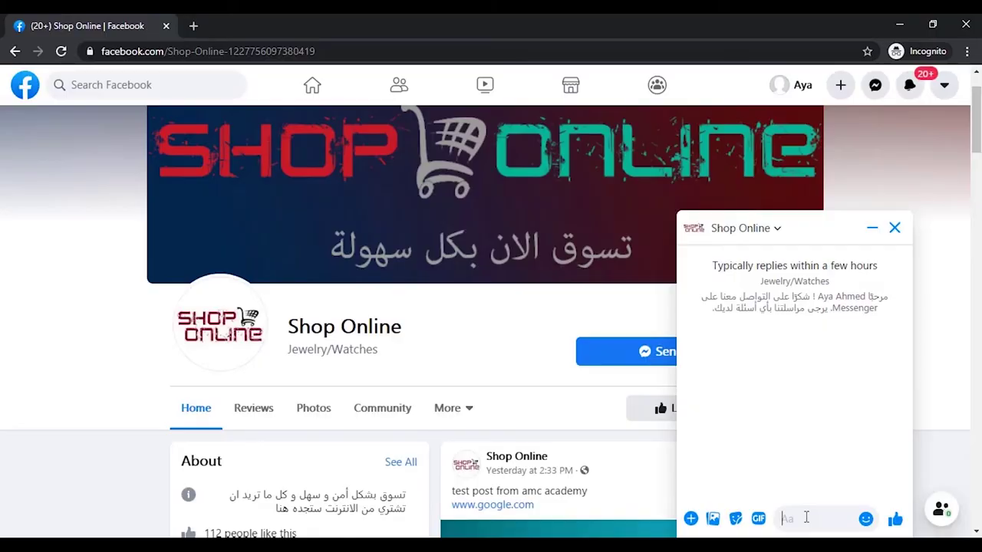
Send 'book' to Shop Online and answer the bot's phone-number request with the suggested number.
{"action": "type", "text": "book"}
{"action": "key", "text": "Return"}
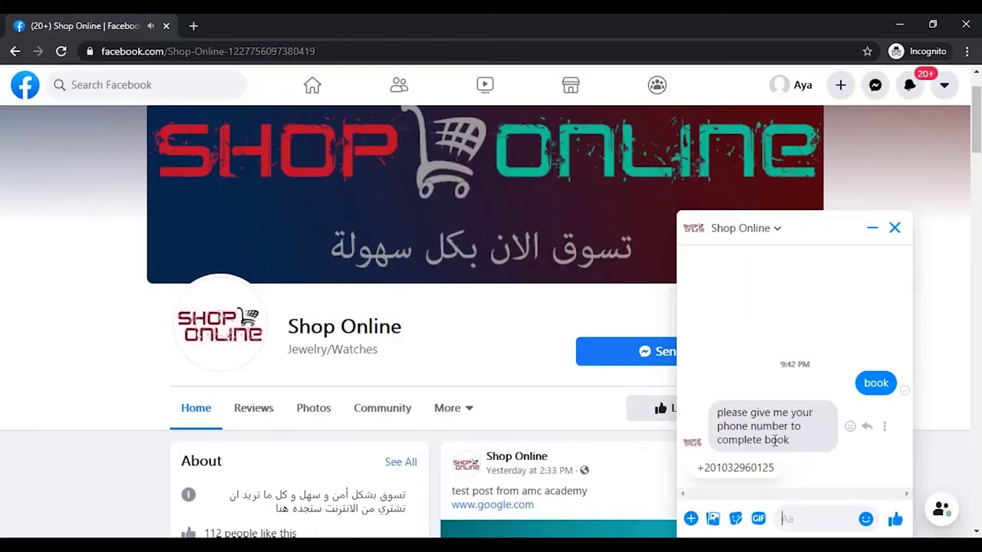
{"action": "left_click_drag", "start_coordinate": [718, 414], "coordinate": [818, 455]}
{"action": "left_click", "coordinate": [739, 466]}
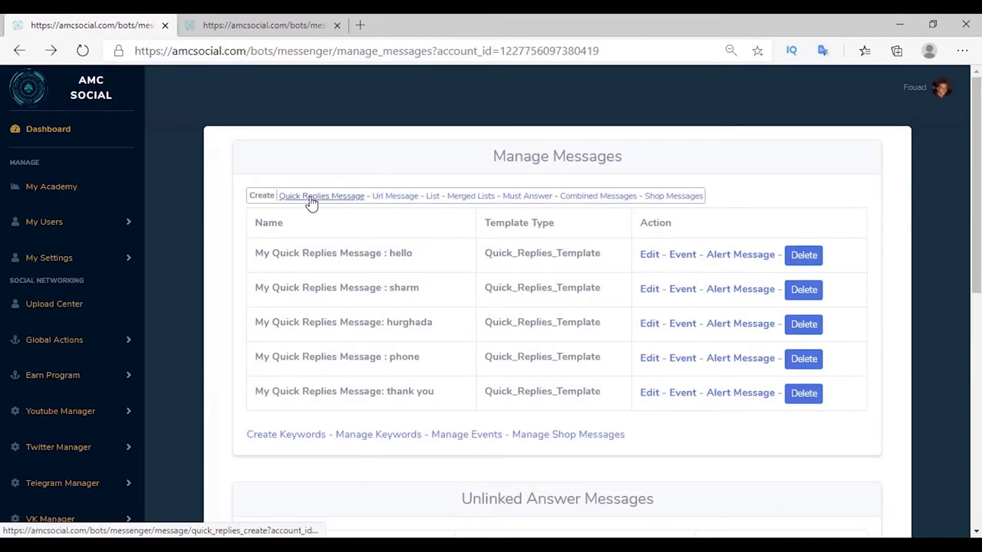
{"action": "left_click", "coordinate": [311, 196]}
Create the quick-replies message 'email' with the pasted email request and an Email-type quick reply.
{"action": "left_click", "coordinate": [377, 175]}
{"action": "type", "text": ": em"}
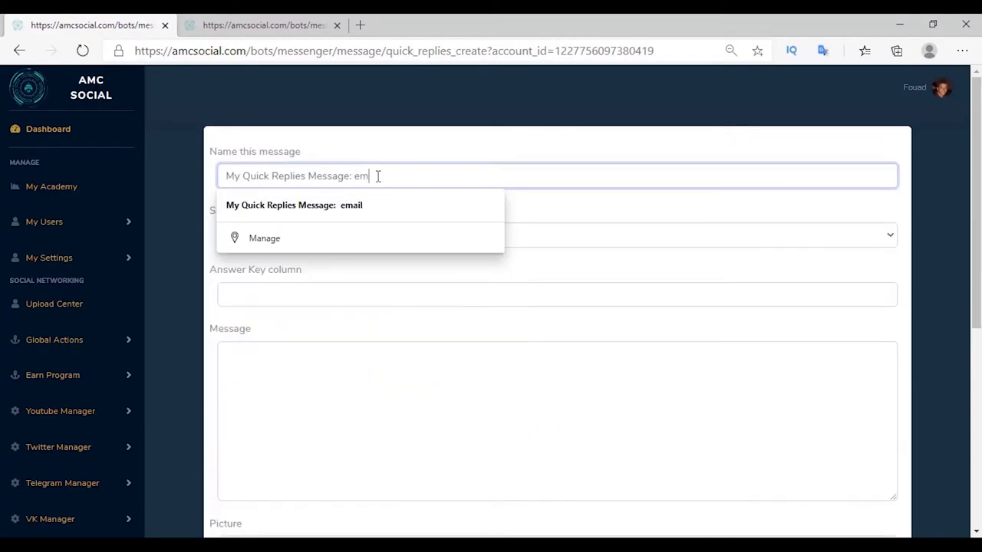
{"action": "type", "text": "ail"}
{"action": "left_click", "coordinate": [304, 368]}
{"action": "type", "text": "please give me your email to complete book"}
{"action": "scroll", "coordinate": [280, 362], "scroll_direction": "down", "scroll_amount": 3}
{"action": "scroll", "coordinate": [280, 362], "scroll_direction": "down", "scroll_amount": 2}
{"action": "left_click", "coordinate": [267, 383]}
{"action": "scroll", "coordinate": [278, 386], "scroll_direction": "down", "scroll_amount": 2}
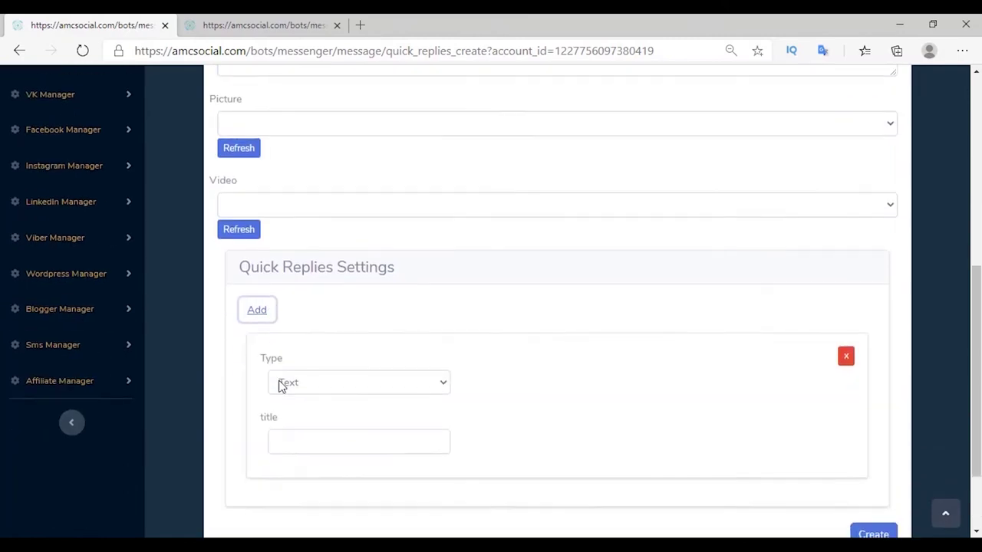
{"action": "left_click", "coordinate": [322, 312]}
{"action": "left_click", "coordinate": [304, 366]}
{"action": "left_click", "coordinate": [874, 426]}
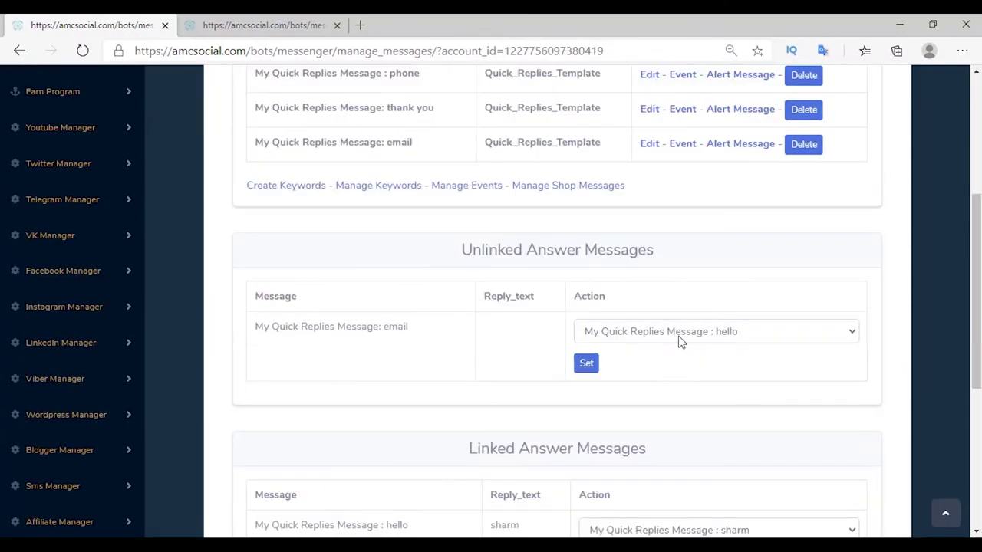
Link the unlinked email message to the 'thank you' follow-up.
{"action": "left_click", "coordinate": [680, 337]}
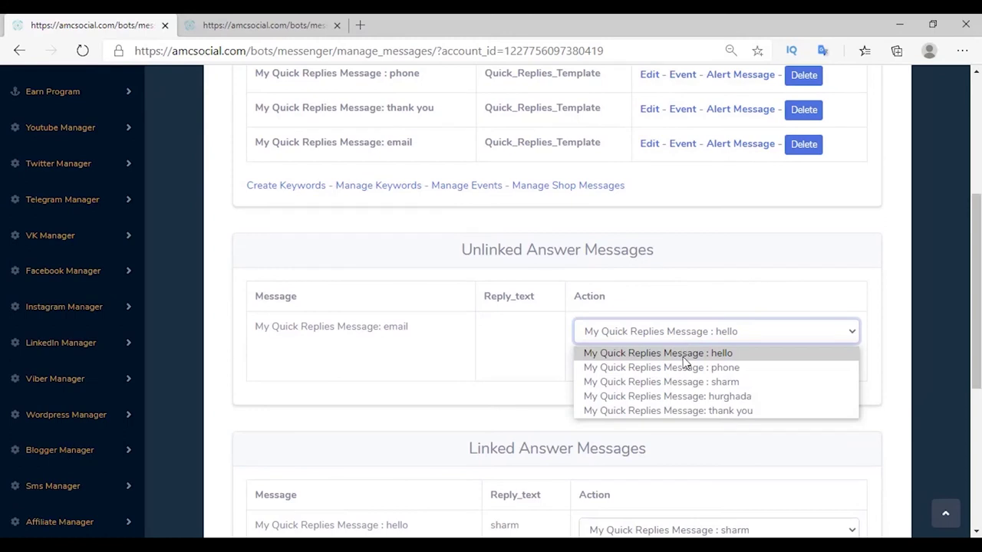
{"action": "left_click", "coordinate": [698, 413]}
{"action": "left_click", "coordinate": [588, 369]}
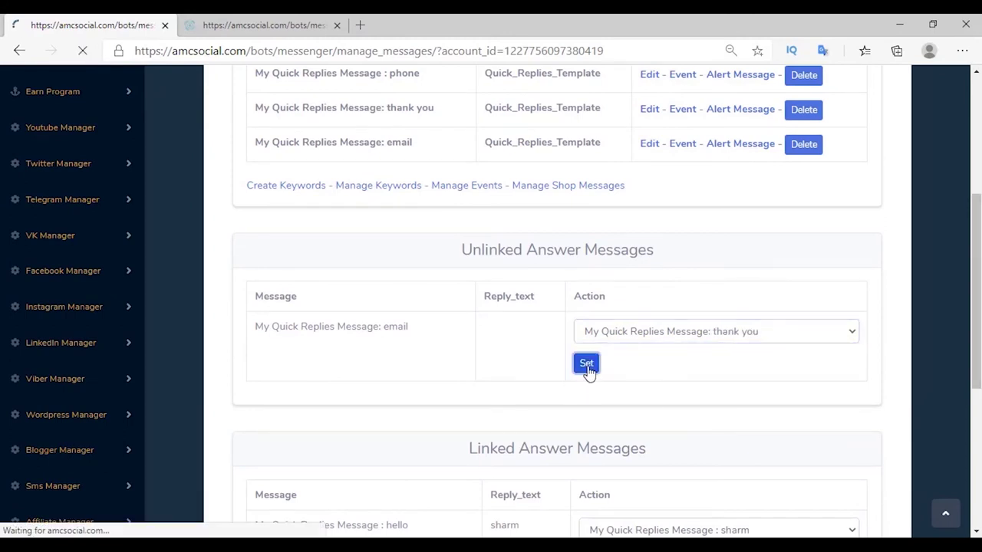
Add a 'need book' keyword response replying with the email message, then send 'need book' in the chat.
{"action": "left_click", "coordinate": [270, 469]}
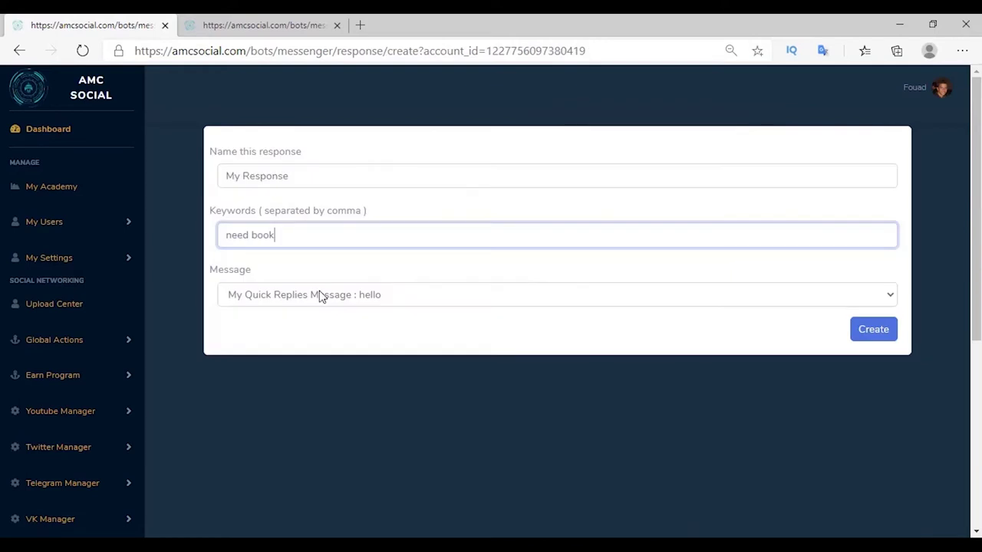
{"action": "left_click", "coordinate": [320, 298]}
{"action": "left_click", "coordinate": [329, 394]}
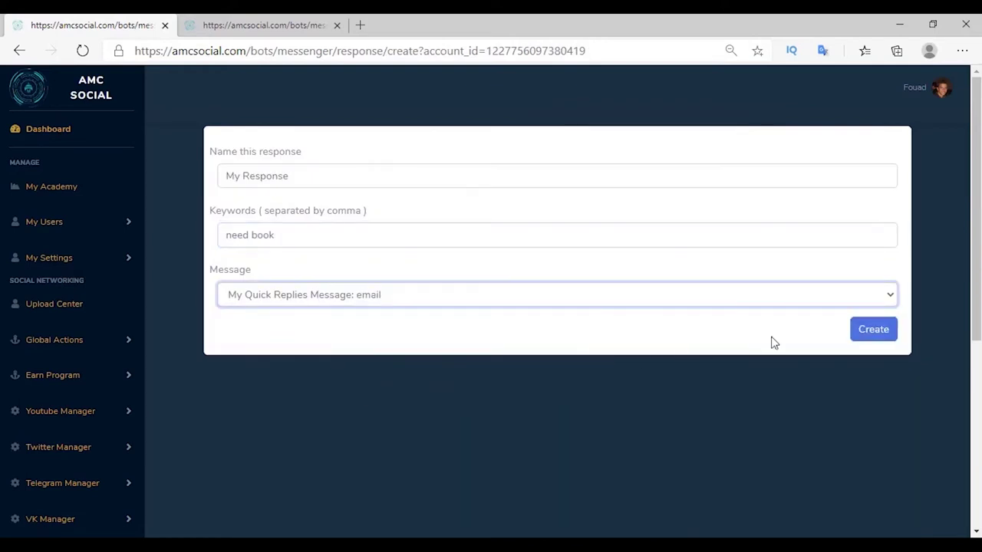
{"action": "left_click", "coordinate": [879, 337]}
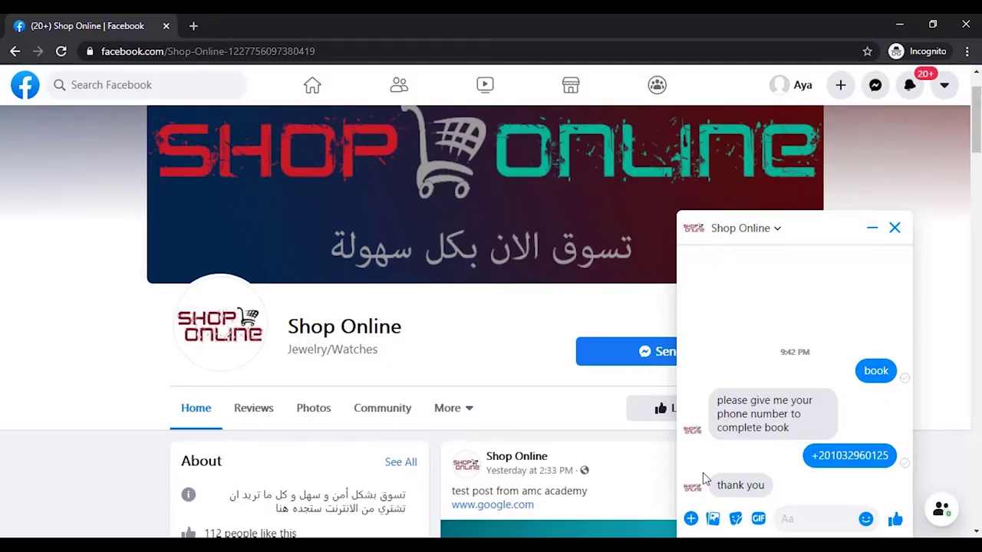
{"action": "key", "text": "Return"}
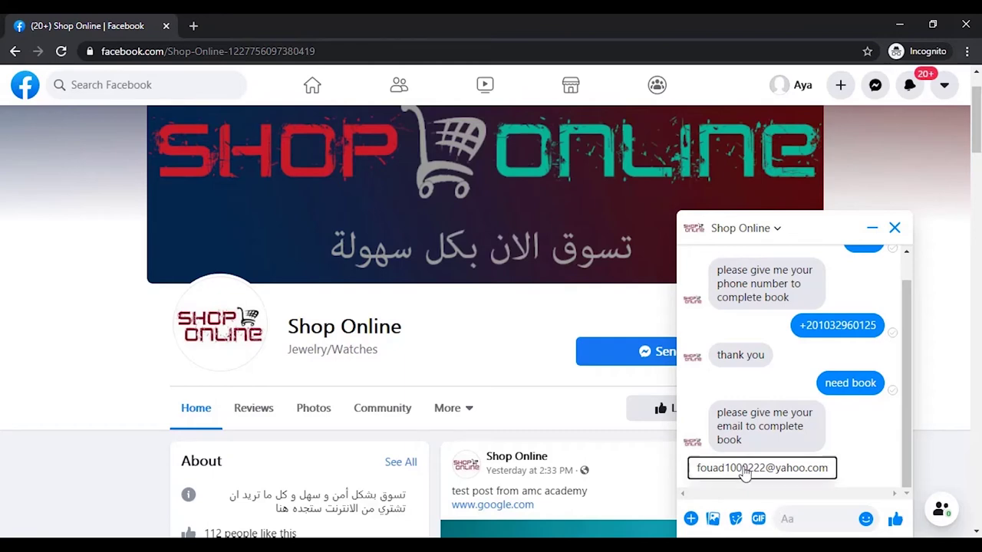
Answer the bot's email request with the suggested address, then view the bot's subscribed pages list.
{"action": "left_click", "coordinate": [744, 470]}
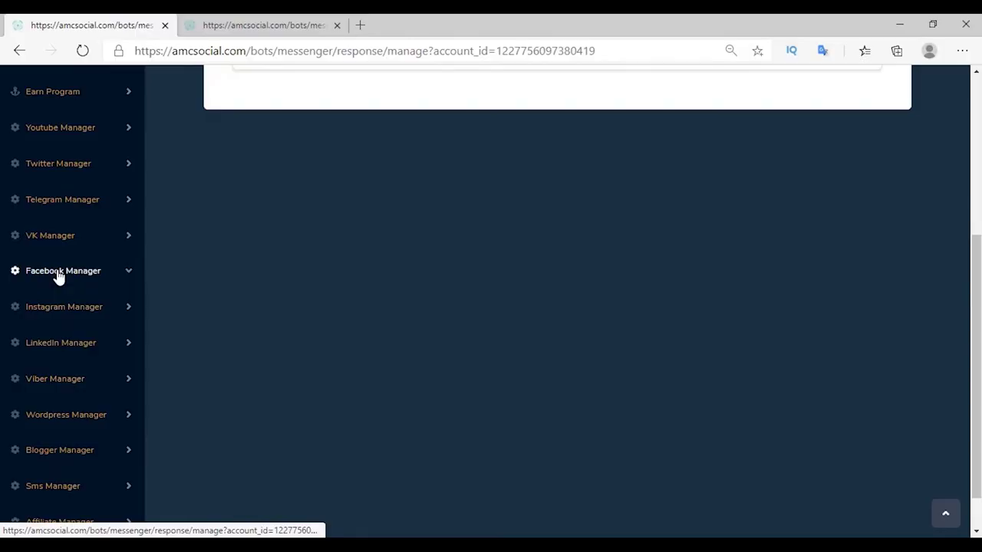
{"action": "left_click", "coordinate": [57, 274]}
{"action": "scroll", "coordinate": [61, 276], "scroll_direction": "down", "scroll_amount": 2}
{"action": "left_click", "coordinate": [80, 451]}
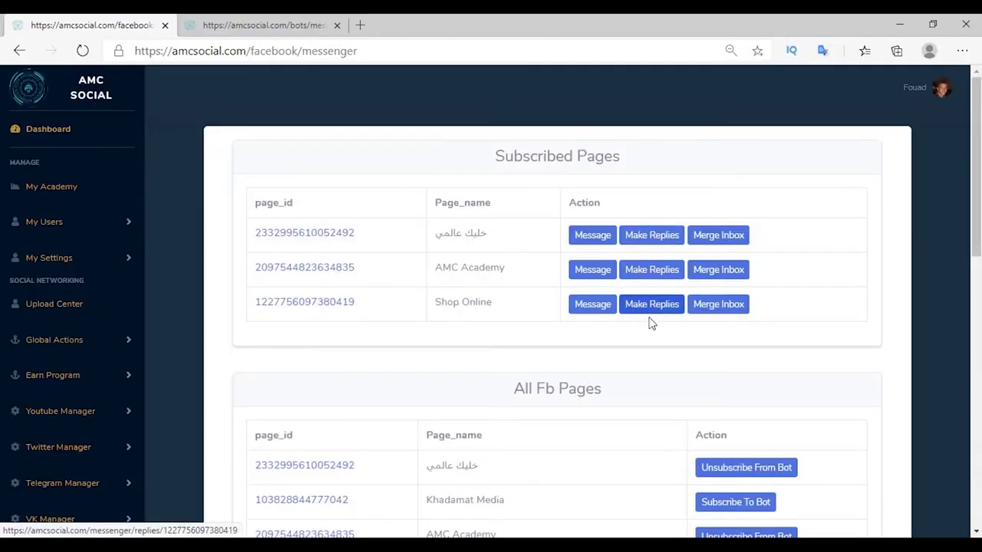
Review the mobile number and email collected in Shop Online answer 94, then go to Manage Messages.
{"action": "left_click", "coordinate": [652, 307]}
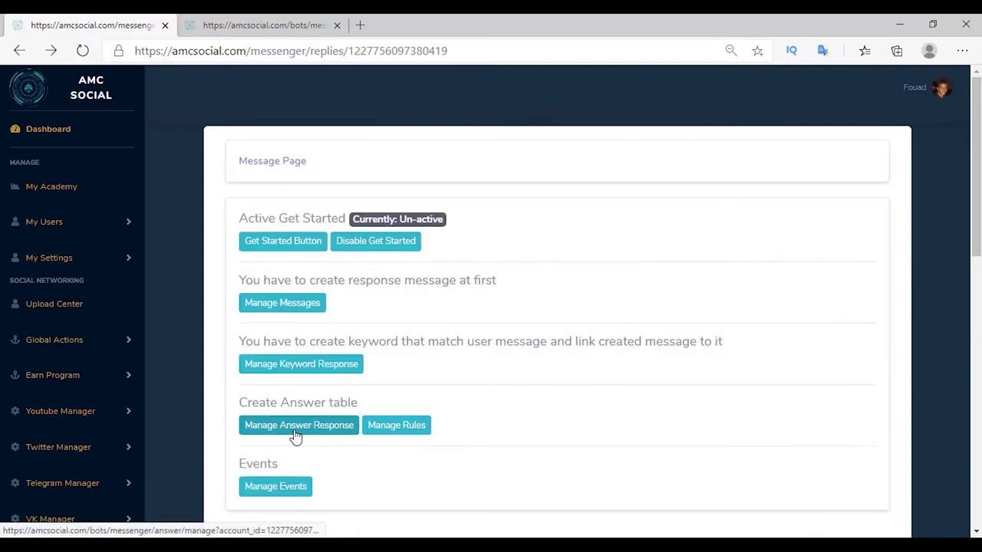
{"action": "left_click", "coordinate": [296, 435]}
{"action": "left_click", "coordinate": [608, 285]}
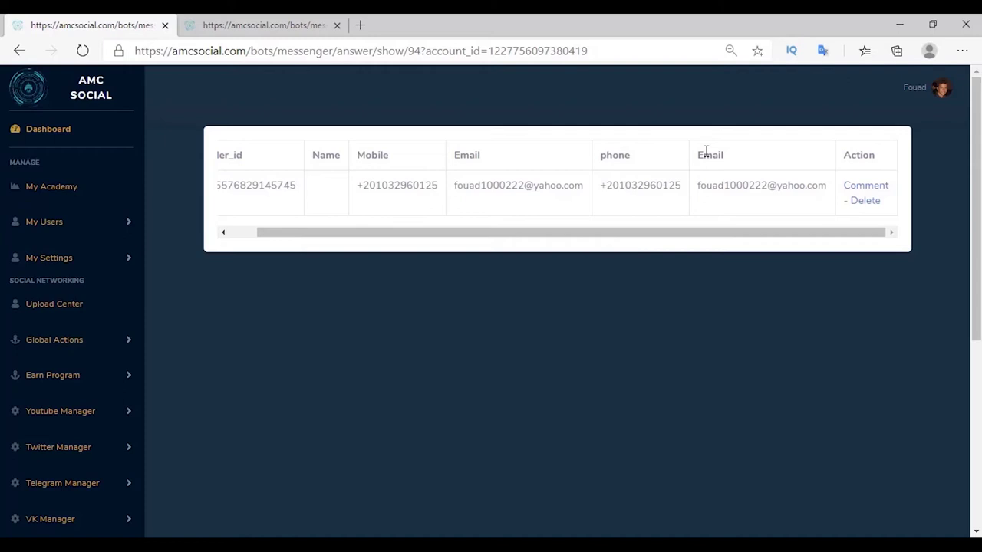
{"action": "key", "text": "alt+Left"}
{"action": "left_click", "coordinate": [277, 315]}
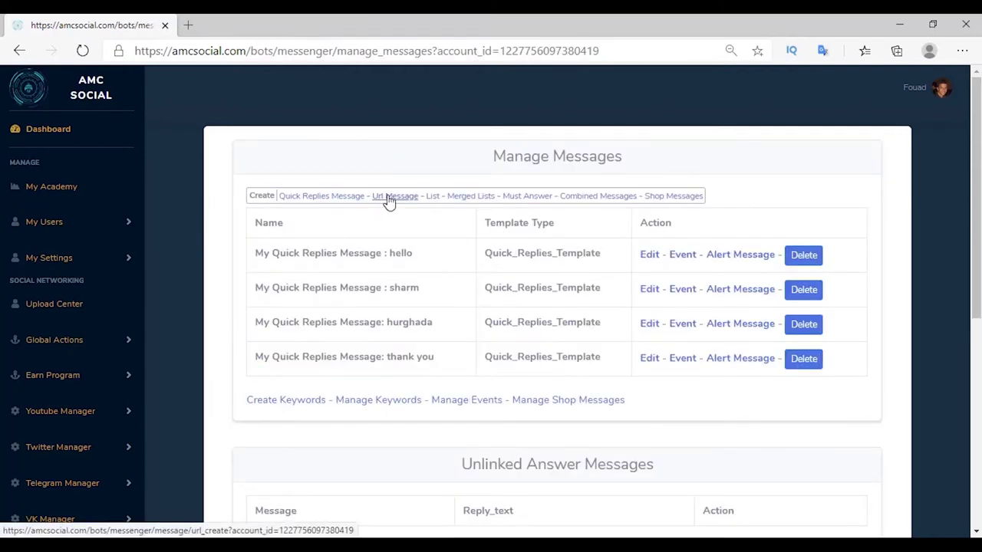
Start a URL message named 'book now url' with text 'you can book trip from this button'.
{"action": "left_click", "coordinate": [389, 197]}
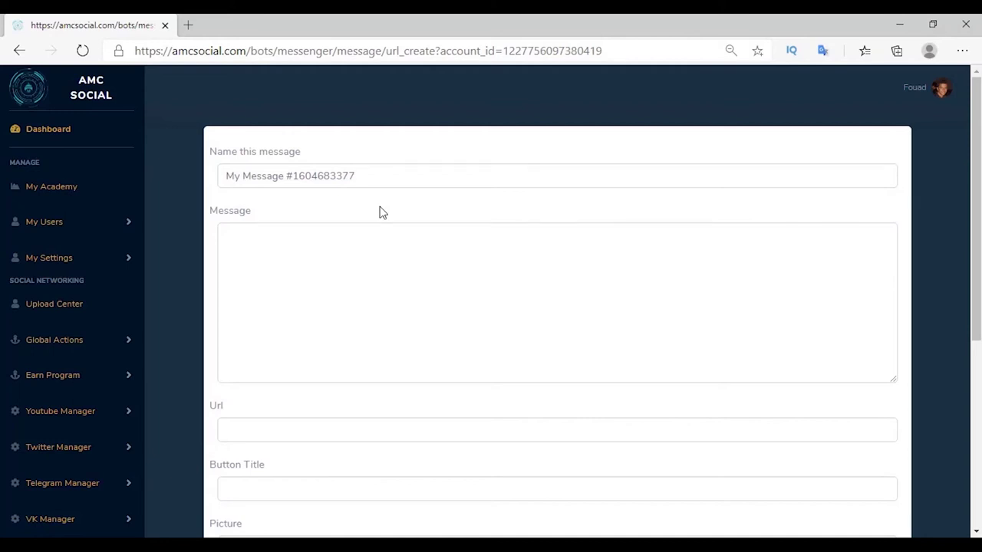
{"action": "left_click", "coordinate": [386, 174]}
{"action": "type", "text": "book "}
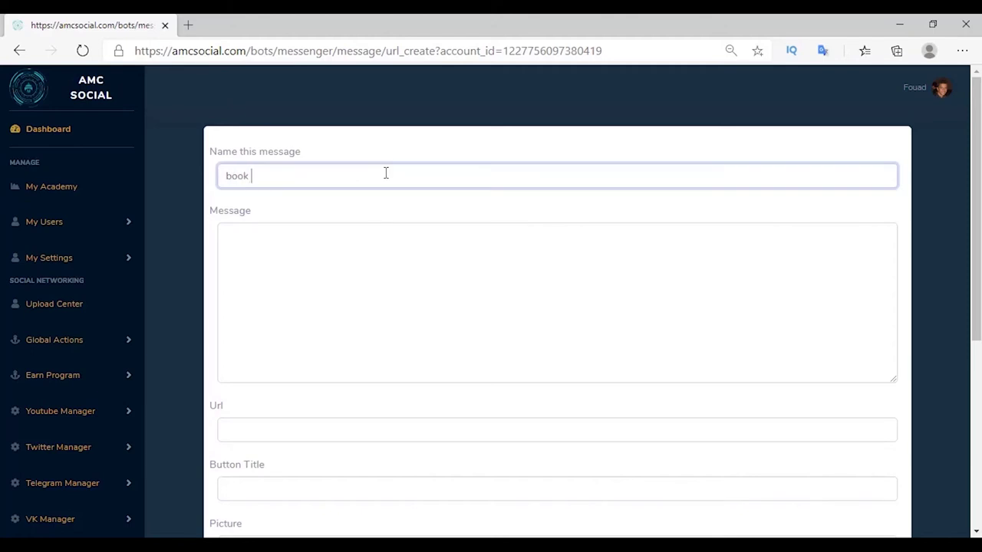
{"action": "type", "text": "now url"}
{"action": "left_click", "coordinate": [304, 227]}
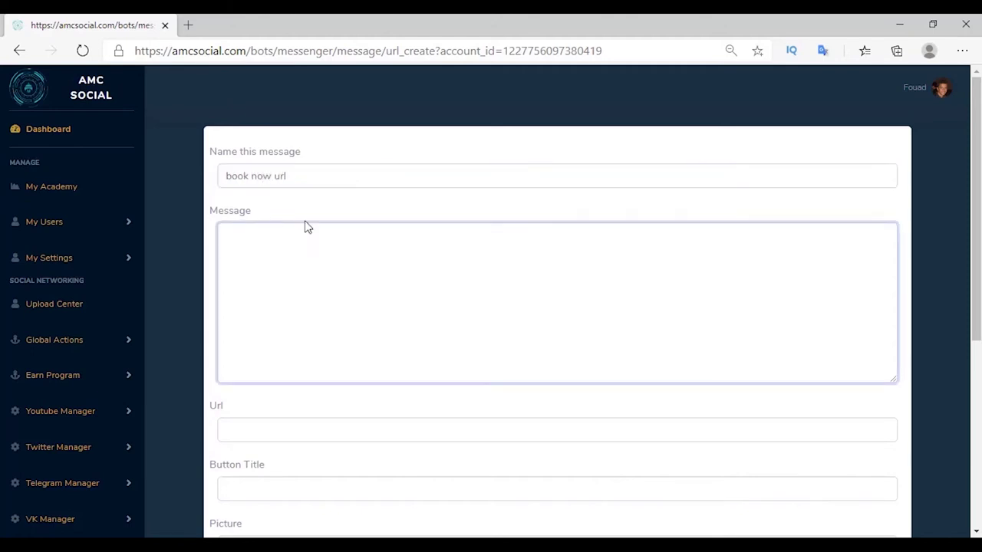
{"action": "type", "text": "you can book trip from this button"}
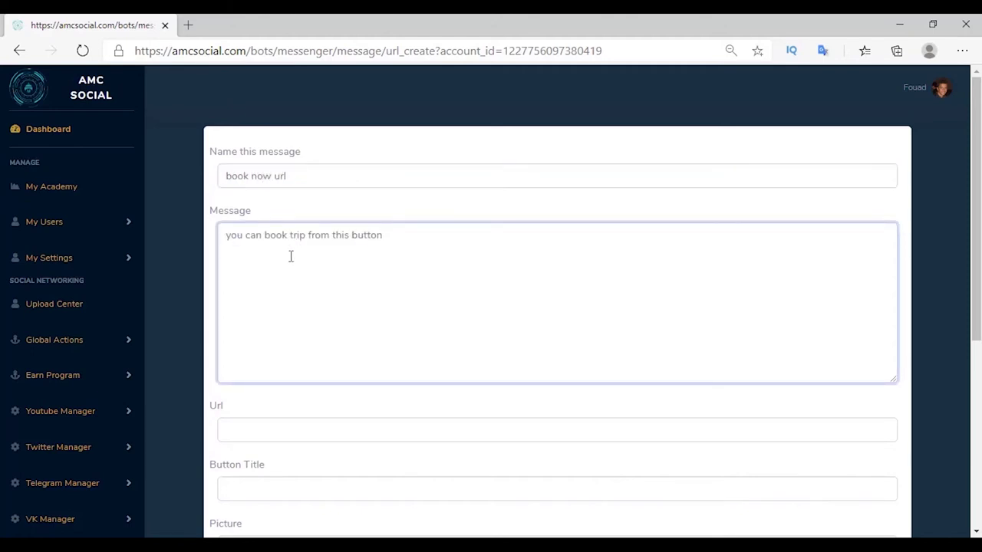
{"action": "scroll", "coordinate": [289, 256], "scroll_direction": "down", "scroll_amount": 1}
{"action": "left_click_drag", "start_coordinate": [210, 337], "coordinate": [254, 341]}
{"action": "left_click", "coordinate": [258, 340]}
{"action": "type", "text": "https://www.google.com/"}
{"action": "left_click", "coordinate": [246, 419]}
{"action": "type", "text": "book now"}
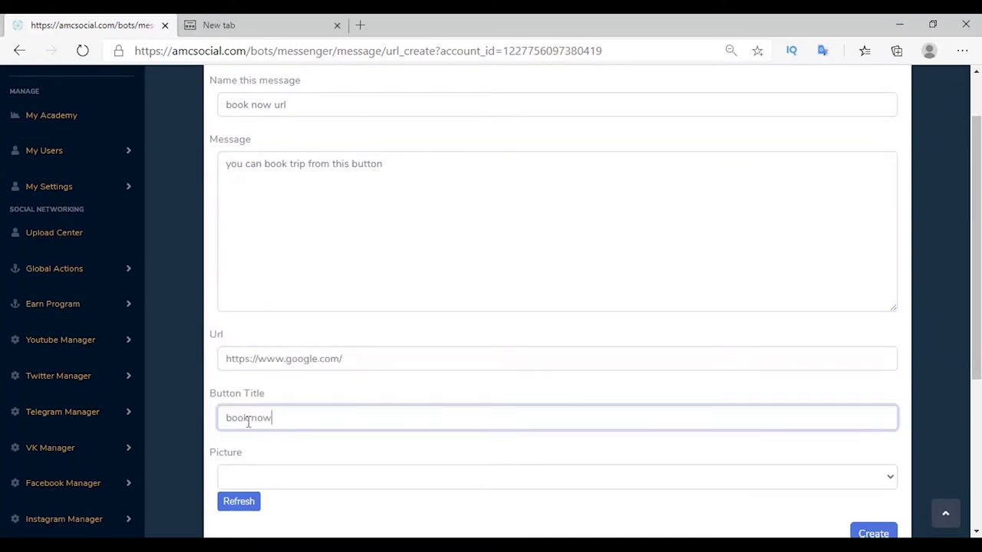
{"action": "left_click", "coordinate": [300, 397]}
{"action": "scroll", "coordinate": [301, 397], "scroll_direction": "down", "scroll_amount": 1}
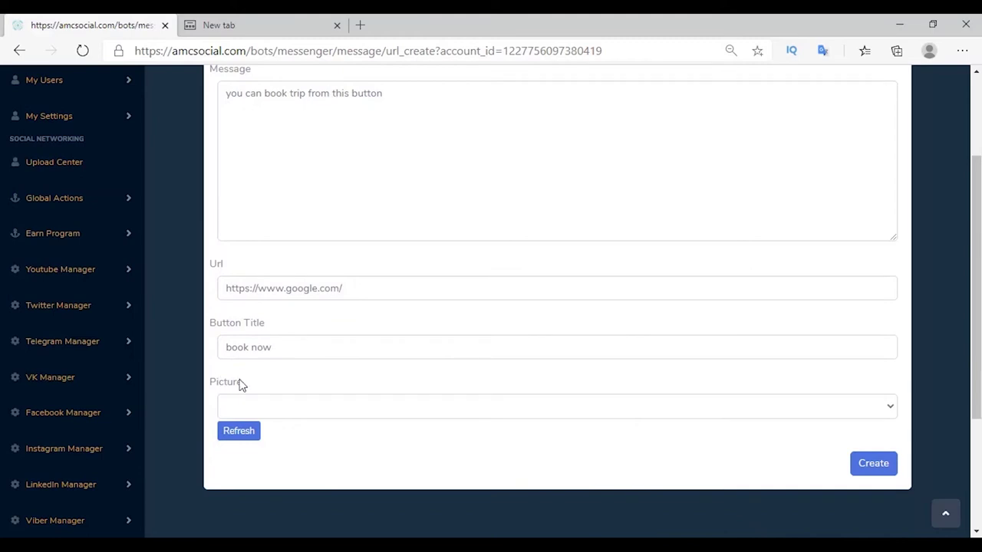
{"action": "left_click", "coordinate": [873, 463]}
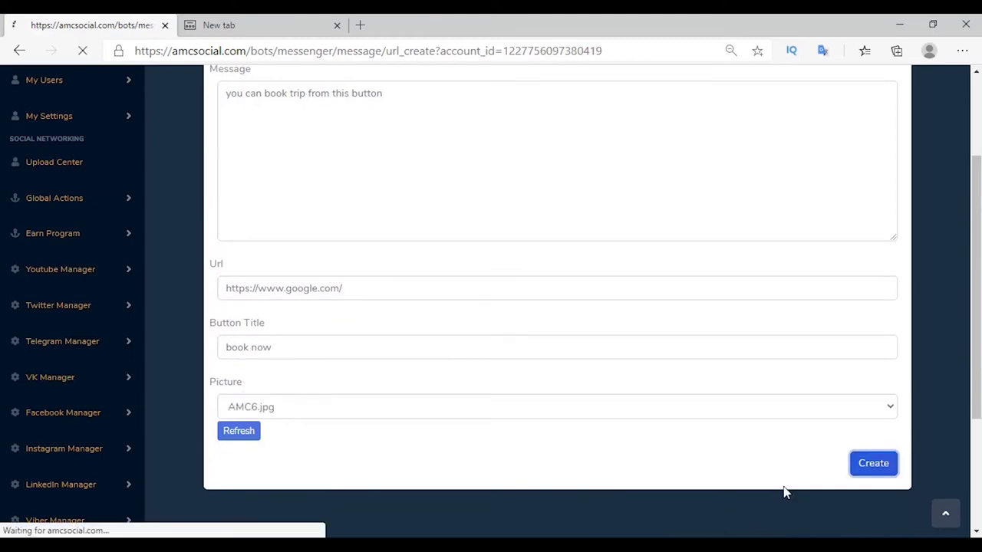
{"action": "left_click_drag", "start_coordinate": [252, 359], "coordinate": [552, 357]}
{"action": "left_click", "coordinate": [553, 358]}
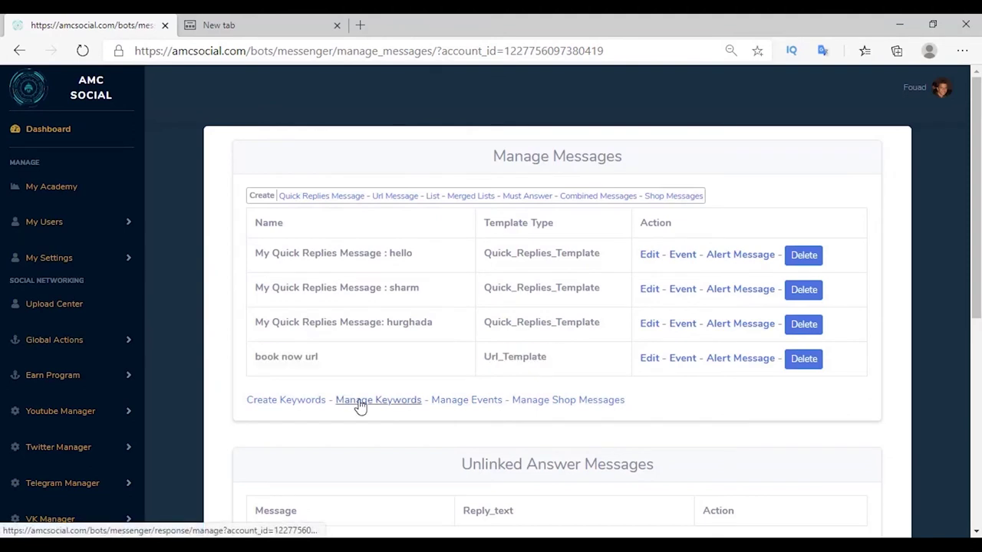
{"action": "left_click", "coordinate": [358, 407]}
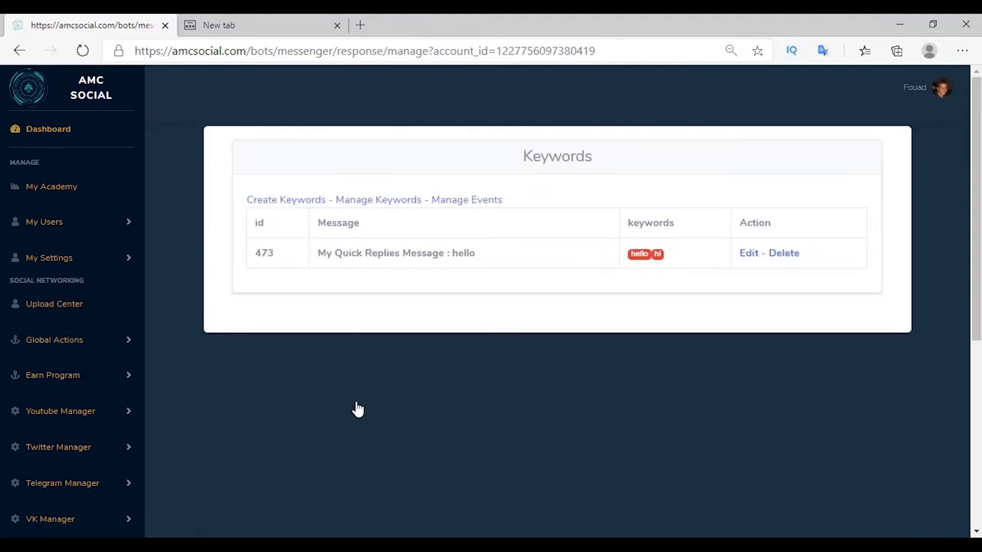
Add keyword response 477 linking 'book' and 'need book' to the book now url message.
{"action": "left_click", "coordinate": [286, 203]}
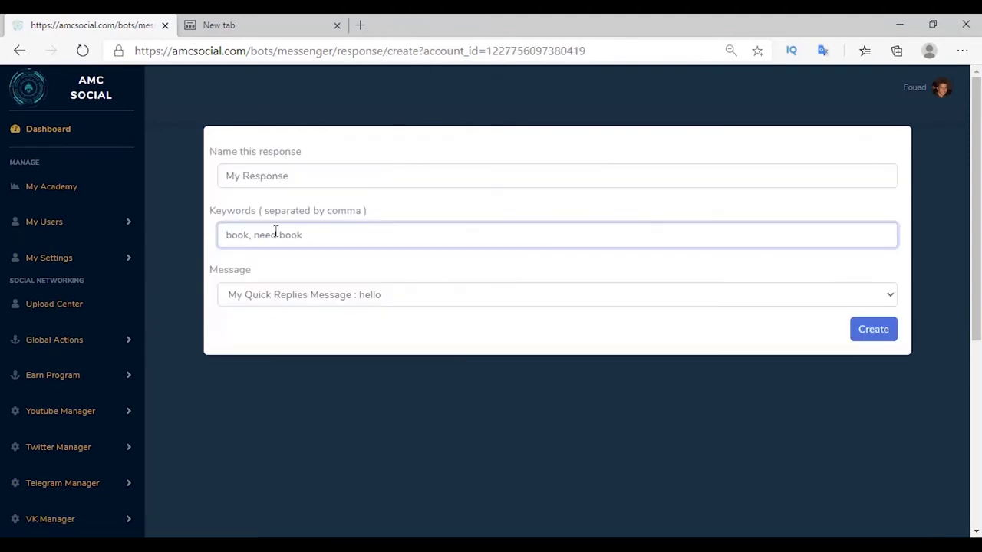
{"action": "left_click", "coordinate": [257, 295]}
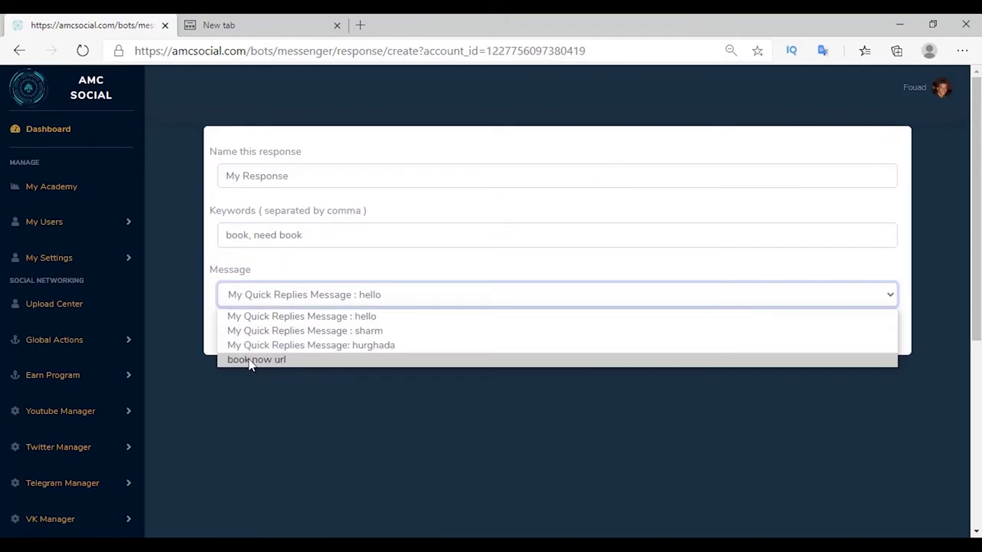
{"action": "left_click", "coordinate": [268, 366]}
{"action": "left_click", "coordinate": [879, 333]}
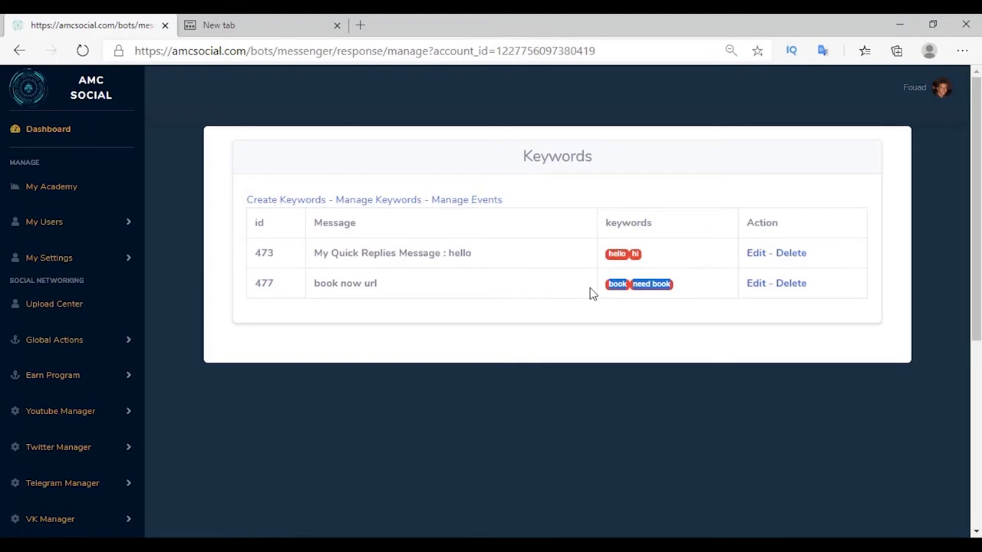
{"action": "triple_click", "coordinate": [397, 286]}
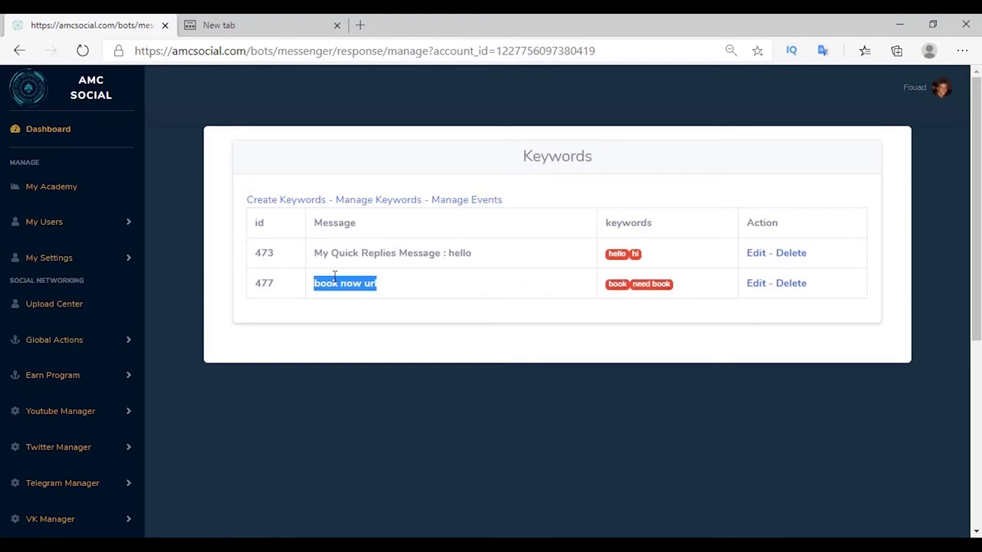
{"action": "left_click", "coordinate": [342, 315]}
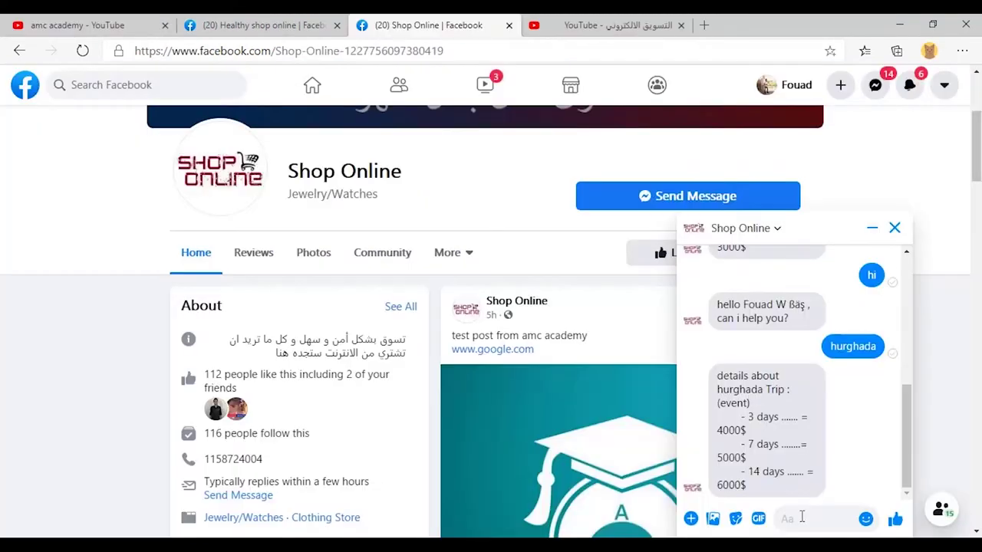
Send 'book' in the chat and follow the book now link on the bot's booking card.
{"action": "type", "text": "book"}
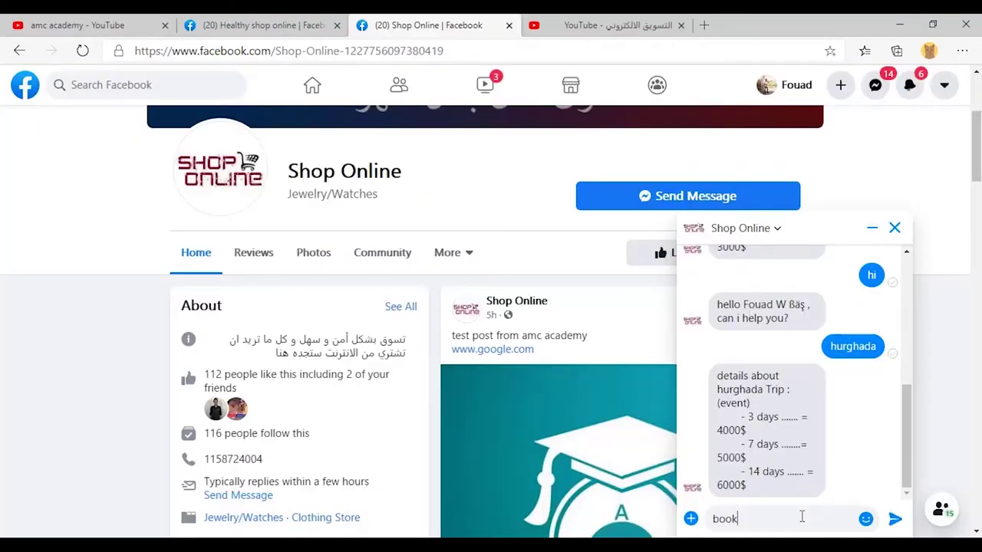
{"action": "key", "text": "Return"}
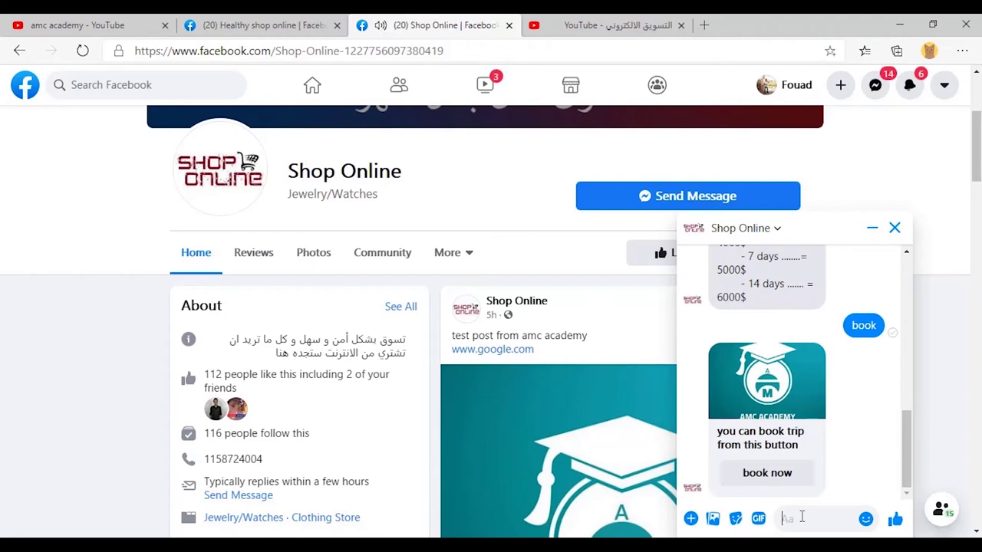
{"action": "left_click_drag", "start_coordinate": [716, 432], "coordinate": [806, 451]}
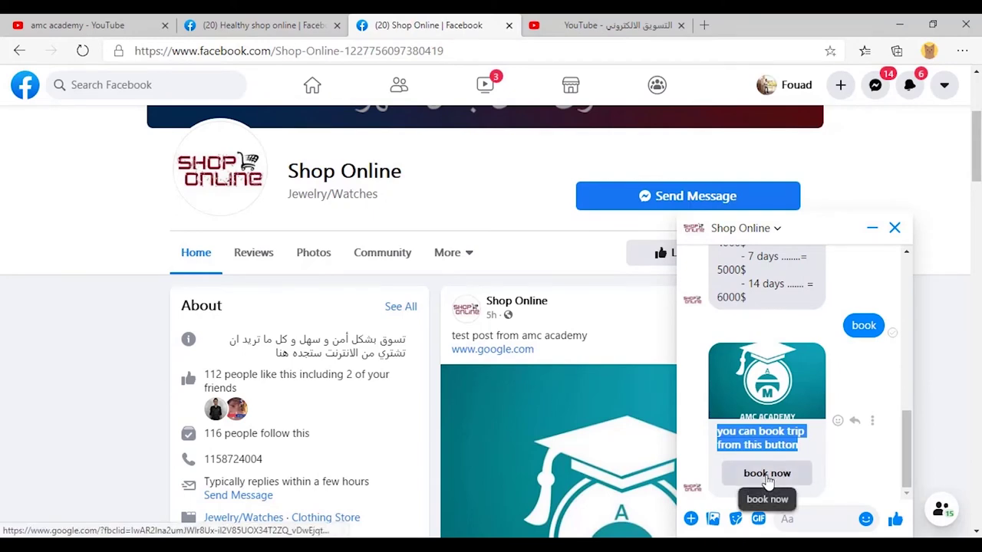
{"action": "left_click", "coordinate": [767, 475]}
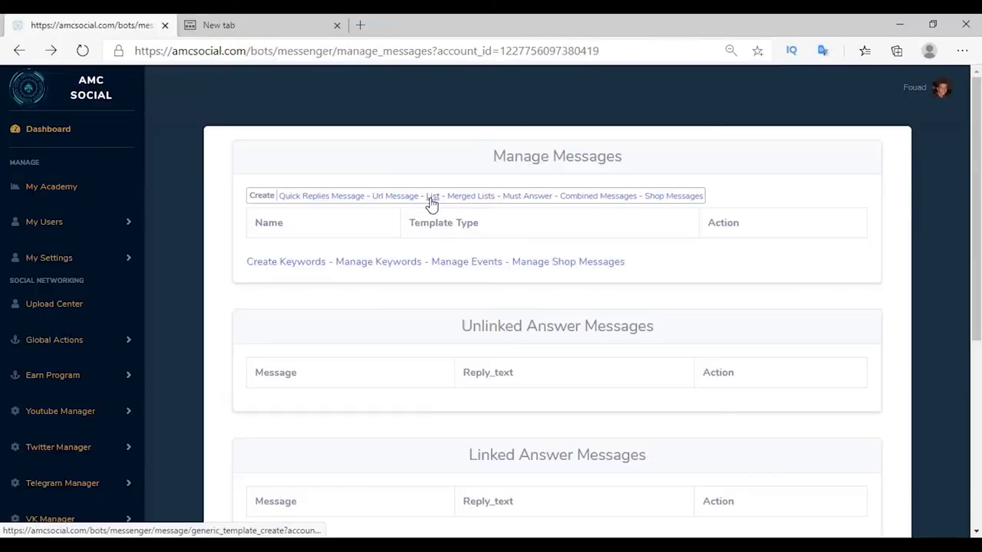
{"action": "left_click", "coordinate": [430, 204]}
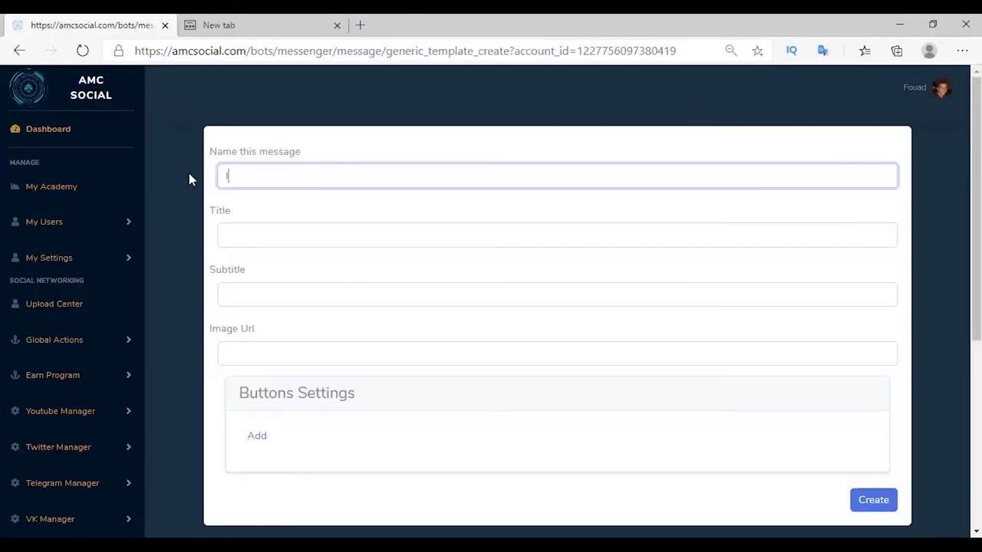
Name the template 'list massage' with title 'amc academy' and subtitle 'amc academy for digital marketing'.
{"action": "type", "text": "list massage"}
{"action": "key", "text": "alt+Tab"}
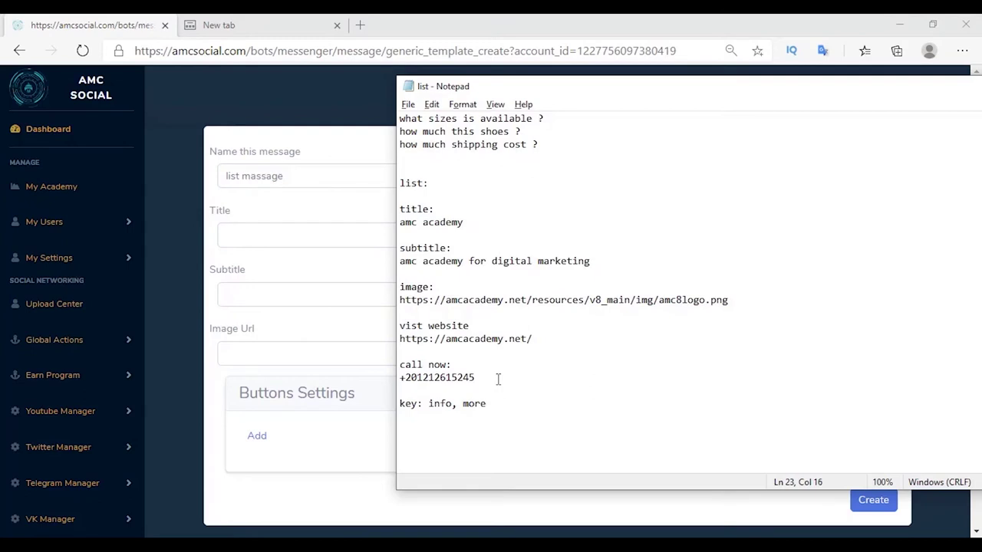
{"action": "left_click_drag", "start_coordinate": [428, 405], "coordinate": [484, 405]}
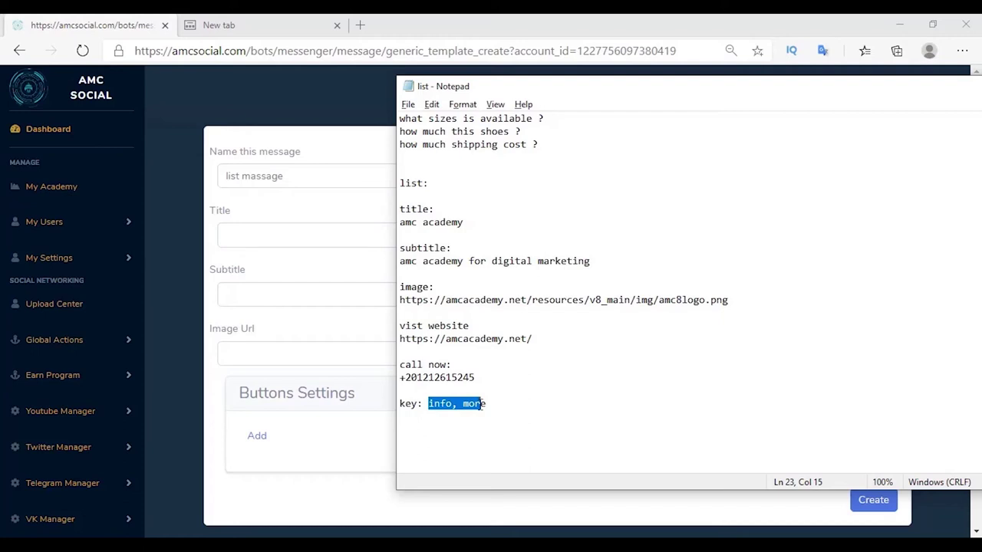
{"action": "left_click_drag", "start_coordinate": [484, 405], "coordinate": [468, 404]}
{"action": "left_click", "coordinate": [259, 235]}
{"action": "right_click", "coordinate": [258, 238]}
{"action": "left_click", "coordinate": [305, 362]}
{"action": "left_click", "coordinate": [277, 295]}
{"action": "right_click", "coordinate": [276, 296]}
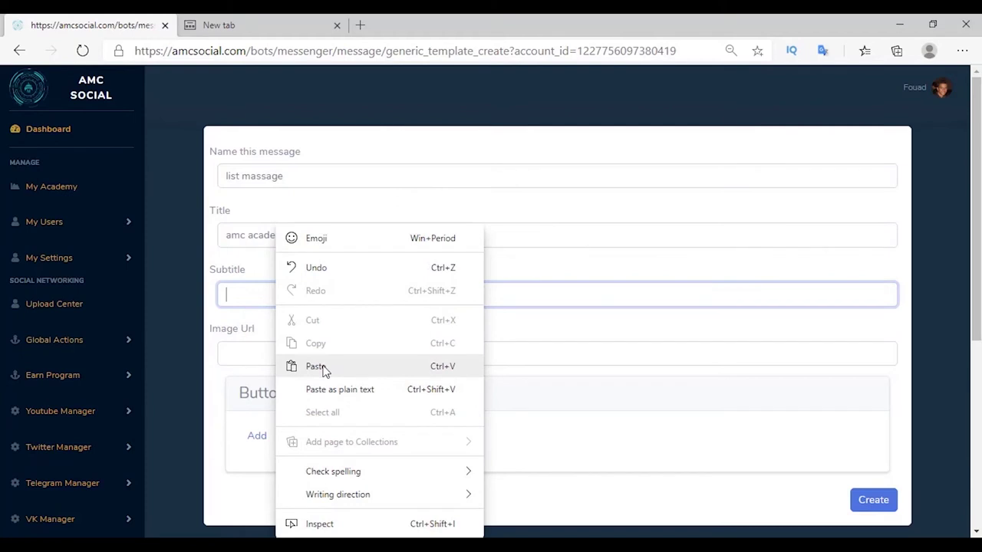
{"action": "left_click", "coordinate": [306, 366]}
{"action": "scroll", "coordinate": [277, 328], "scroll_direction": "down", "scroll_amount": 2}
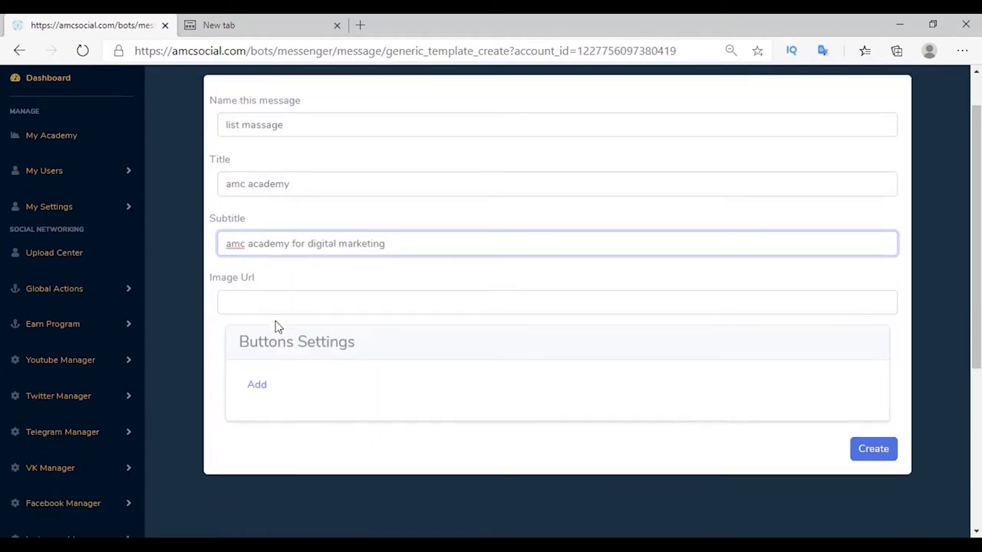
{"action": "left_click", "coordinate": [297, 283]}
{"action": "right_click", "coordinate": [296, 284]}
{"action": "left_click", "coordinate": [361, 366]}
{"action": "key", "text": "Escape"}
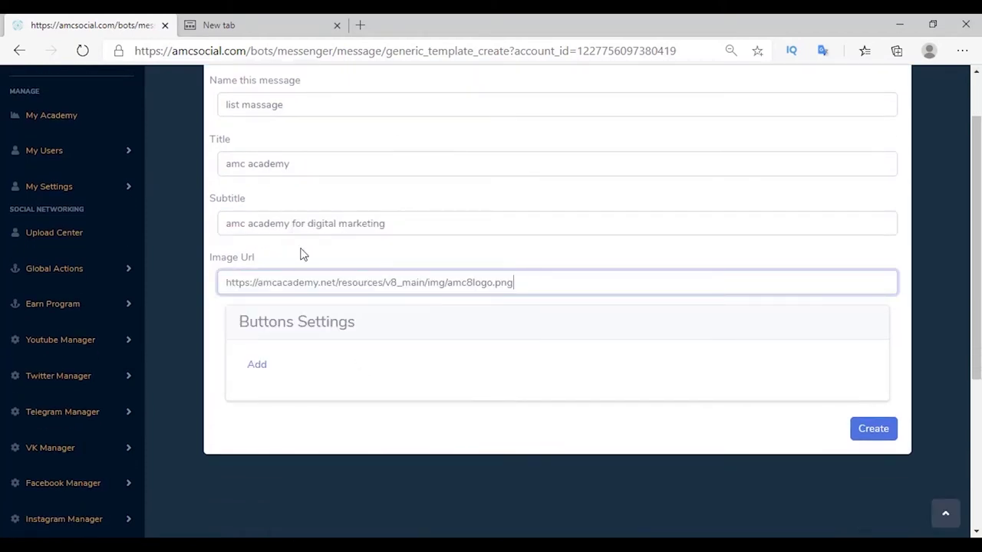
{"action": "left_click", "coordinate": [257, 365]}
{"action": "scroll", "coordinate": [349, 375], "scroll_direction": "down", "scroll_amount": 2}
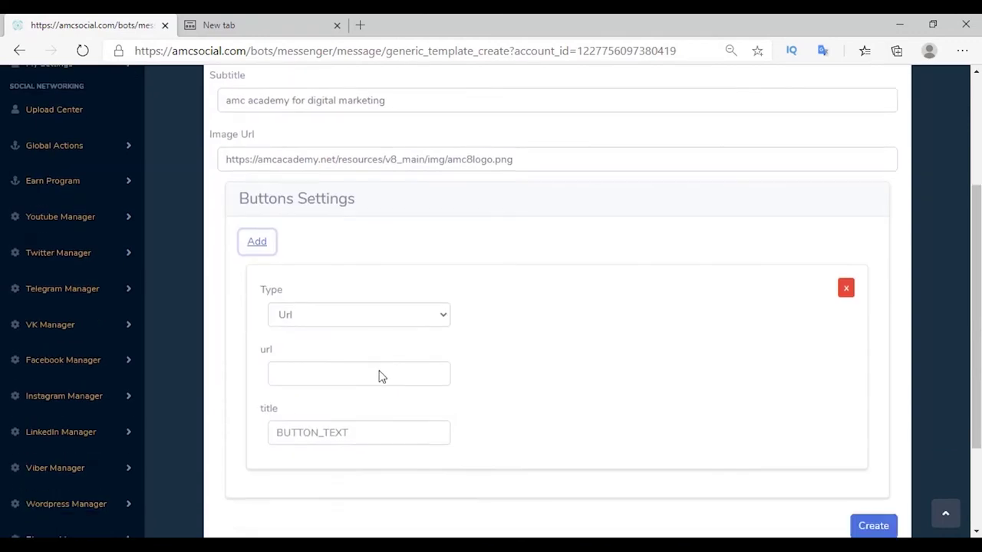
{"action": "left_click", "coordinate": [297, 414]}
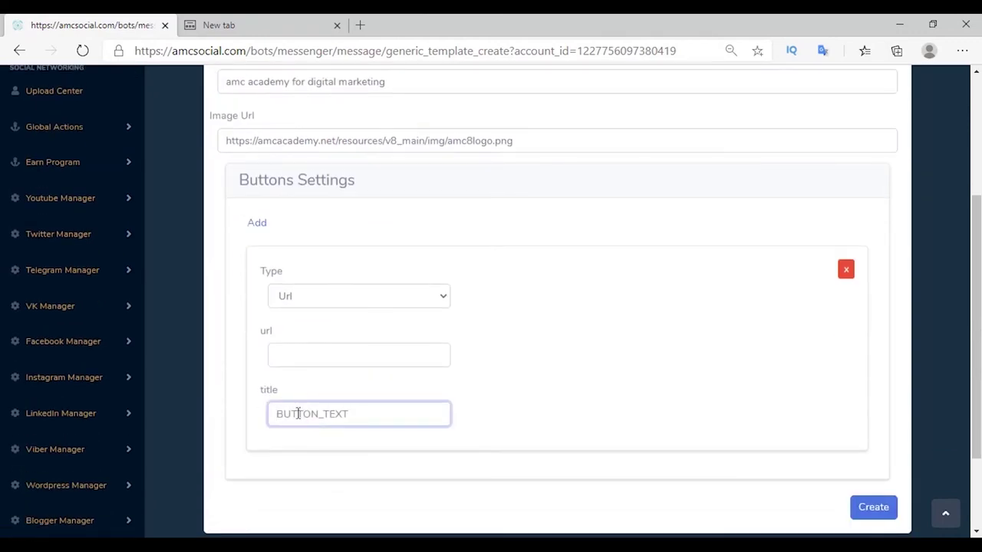
{"action": "type", "text": "vist website"}
{"action": "right_click", "coordinate": [309, 353]}
{"action": "left_click", "coordinate": [344, 182]}
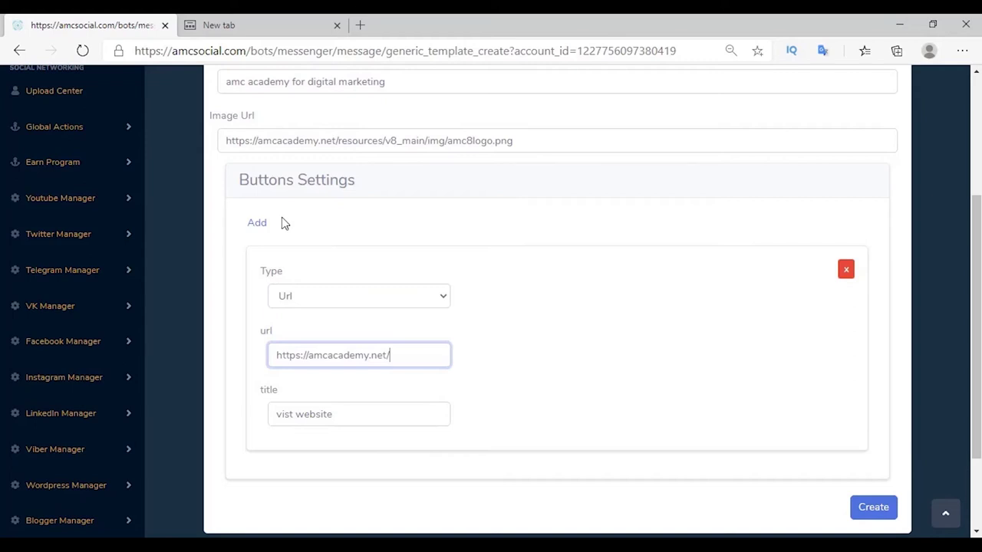
Add a 'call now' Call Phone button and save the list massage template.
{"action": "left_click", "coordinate": [257, 222]}
{"action": "scroll", "coordinate": [284, 230], "scroll_direction": "down", "scroll_amount": 3}
{"action": "left_click", "coordinate": [358, 285]}
{"action": "left_click", "coordinate": [307, 322]}
{"action": "right_click", "coordinate": [342, 344]}
{"action": "key", "text": "Escape"}
{"action": "type", "text": "call now"}
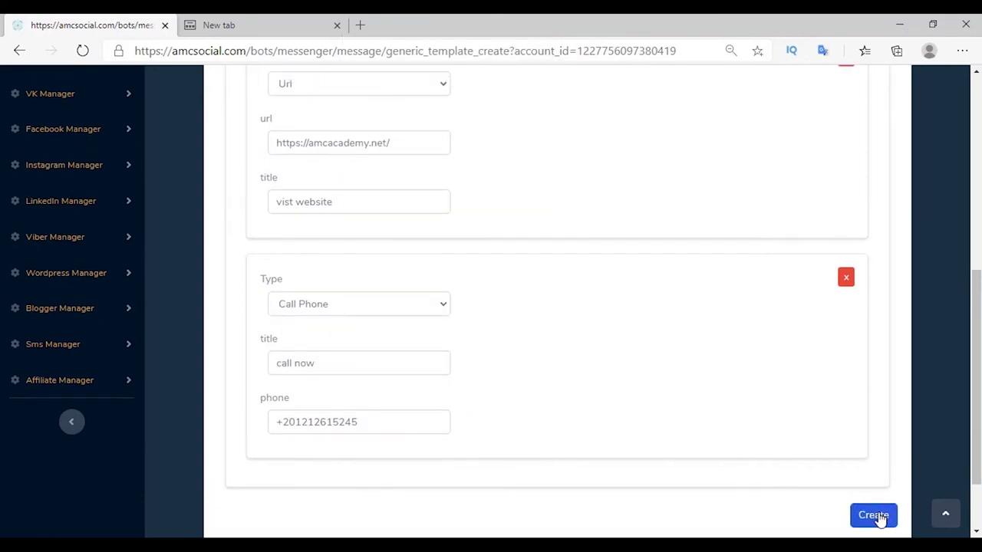
{"action": "left_click", "coordinate": [874, 516]}
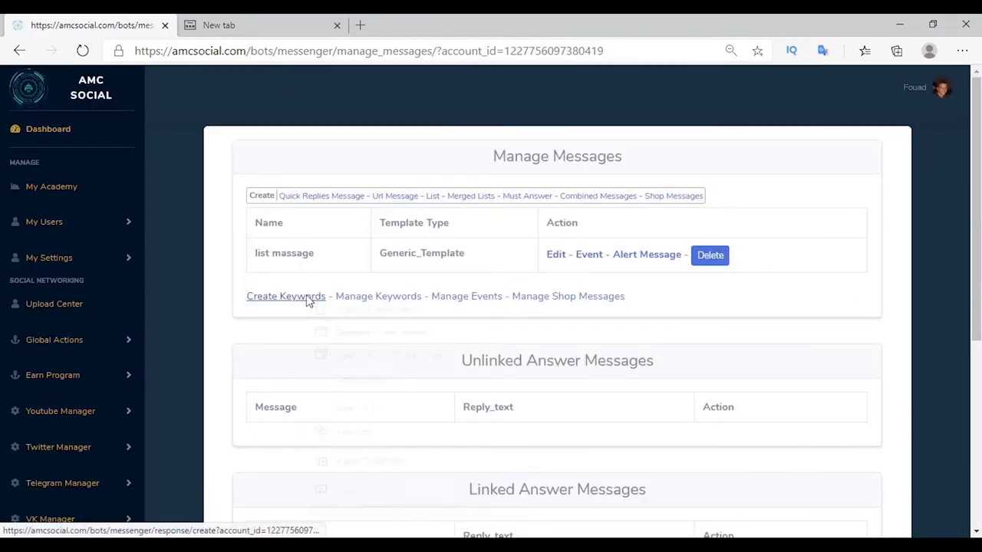
Create a keyword response mapping 'info, more' to the list massage template.
{"action": "right_click", "coordinate": [307, 301]}
{"action": "left_click", "coordinate": [332, 317]}
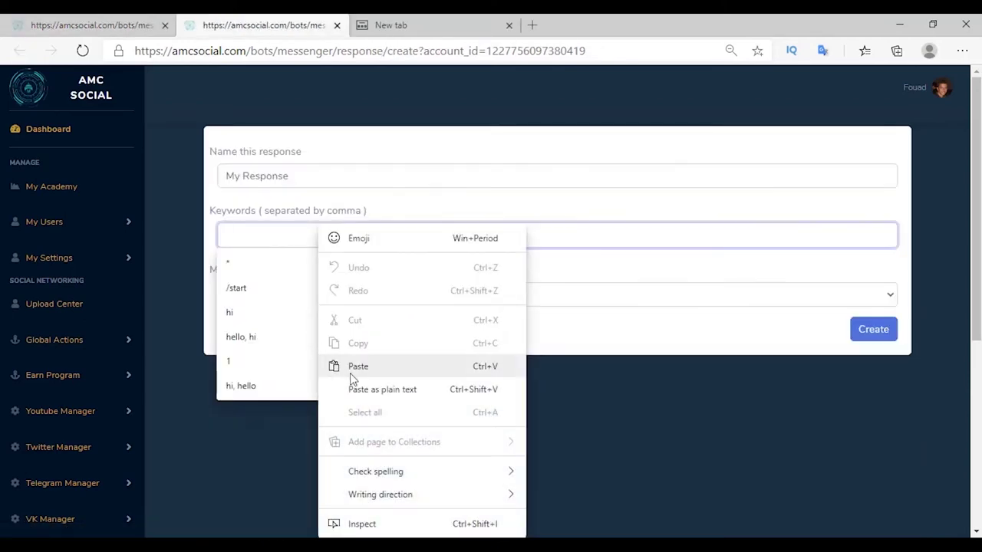
{"action": "key", "text": "Escape"}
{"action": "left_click", "coordinate": [328, 317]}
{"action": "left_click", "coordinate": [313, 302]}
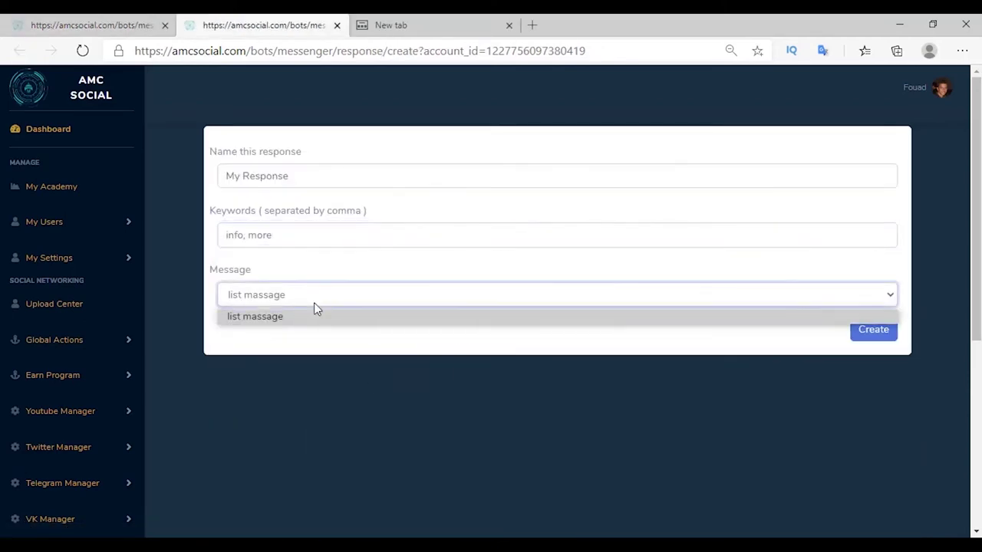
{"action": "left_click", "coordinate": [230, 318]}
{"action": "left_click", "coordinate": [872, 331]}
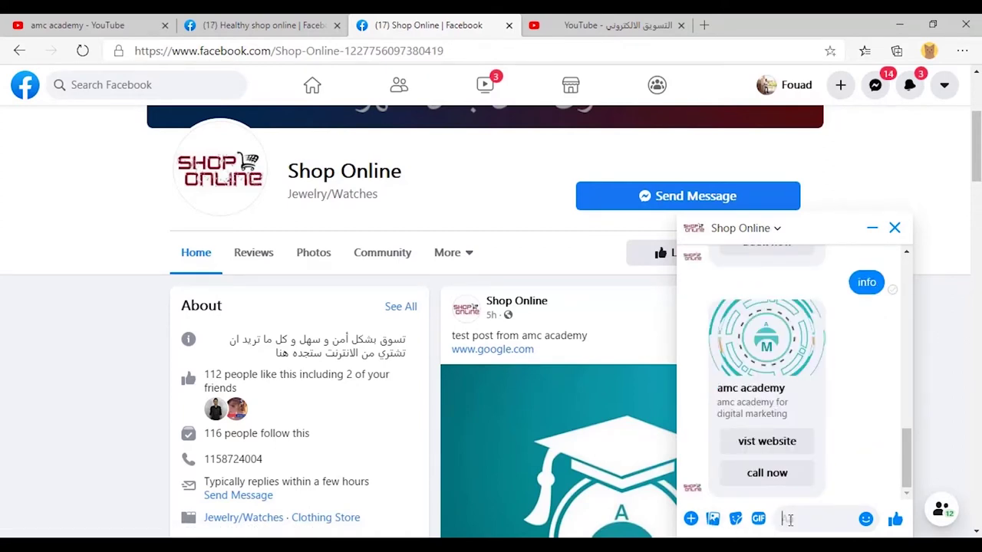
Check the amc academy card returned for info and test its vist website and call now buttons.
{"action": "left_click_drag", "start_coordinate": [718, 389], "coordinate": [794, 412]}
{"action": "left_click", "coordinate": [719, 406]}
{"action": "left_click", "coordinate": [794, 412]}
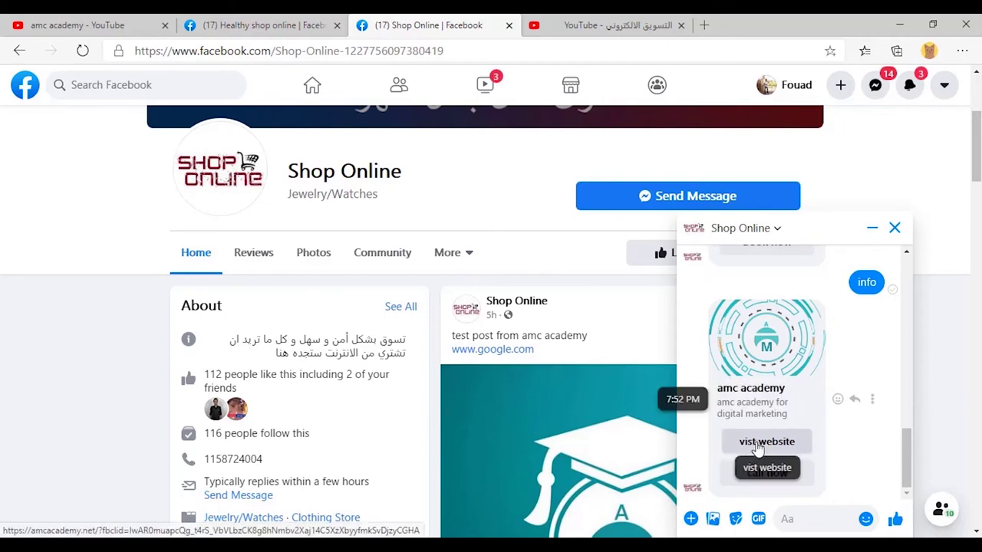
{"action": "left_click", "coordinate": [745, 444]}
{"action": "left_click_drag", "start_coordinate": [258, 50], "coordinate": [110, 48]}
{"action": "left_click", "coordinate": [407, 26]}
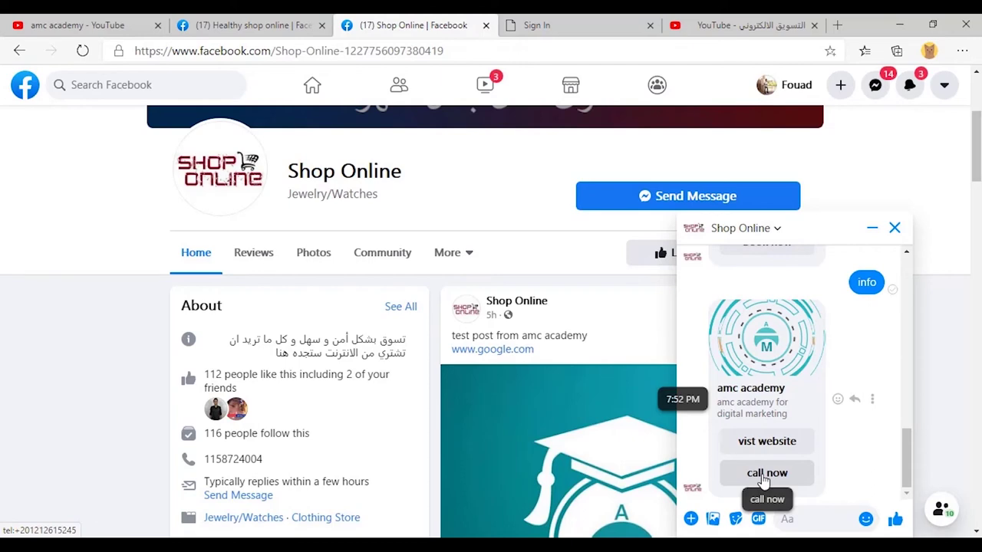
{"action": "left_click", "coordinate": [765, 476]}
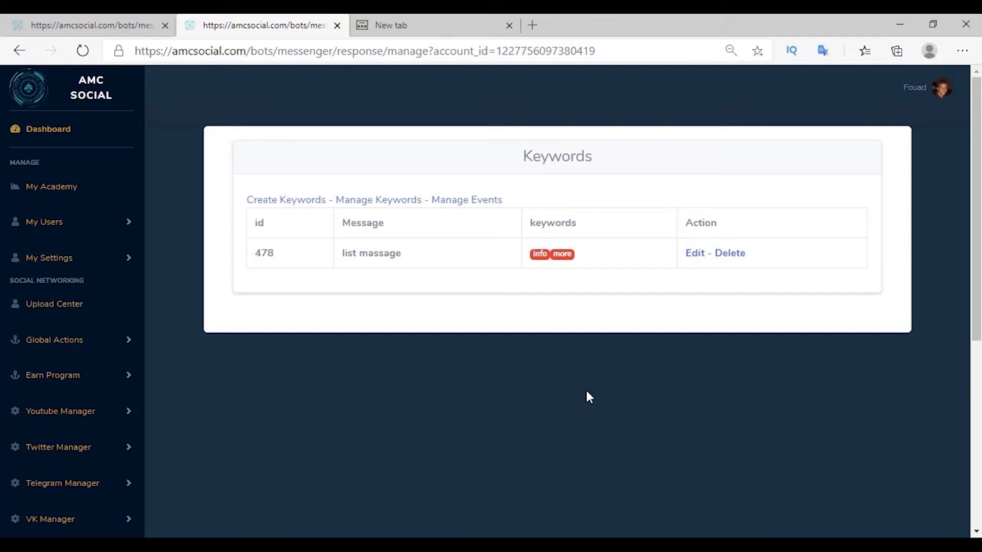
Return to the Manage Messages tab and begin a new list message.
{"action": "key", "text": "ctrl+shift+Tab"}
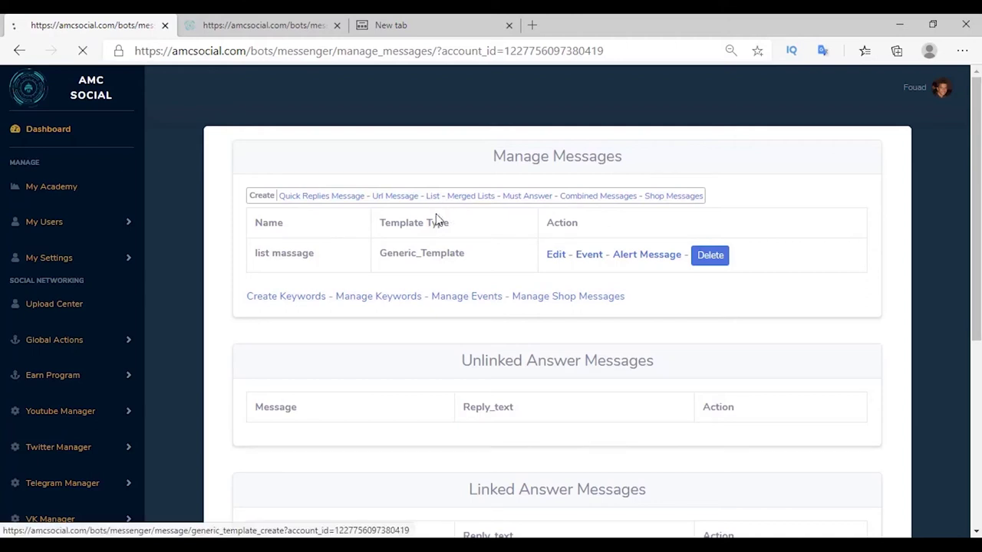
{"action": "left_click", "coordinate": [435, 197]}
Title the new template 'hurghada trip' with subtitle 'trip to hurghada'.
{"action": "left_click", "coordinate": [228, 237]}
{"action": "type", "text": "hurghada trip"}
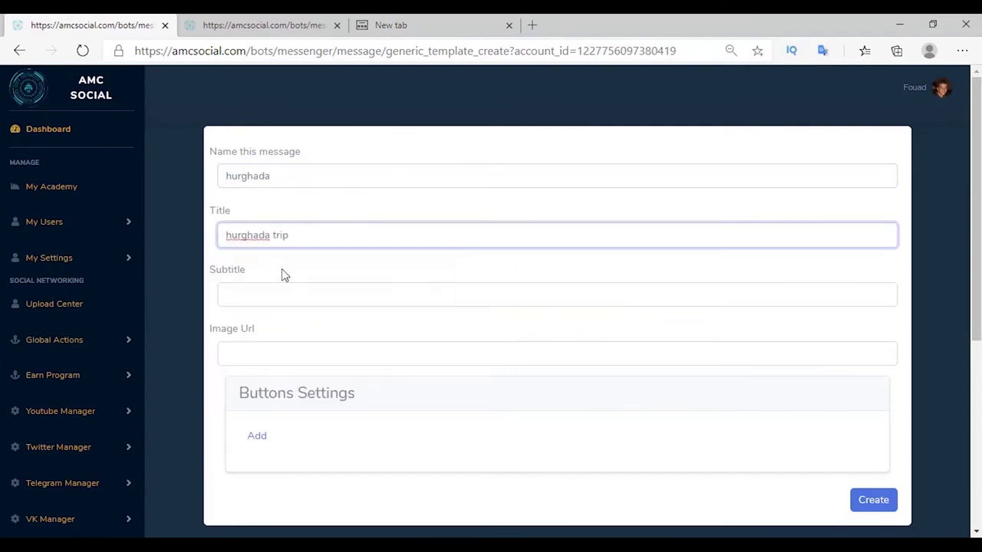
{"action": "left_click", "coordinate": [238, 300]}
{"action": "type", "text": "trip to hurghada"}
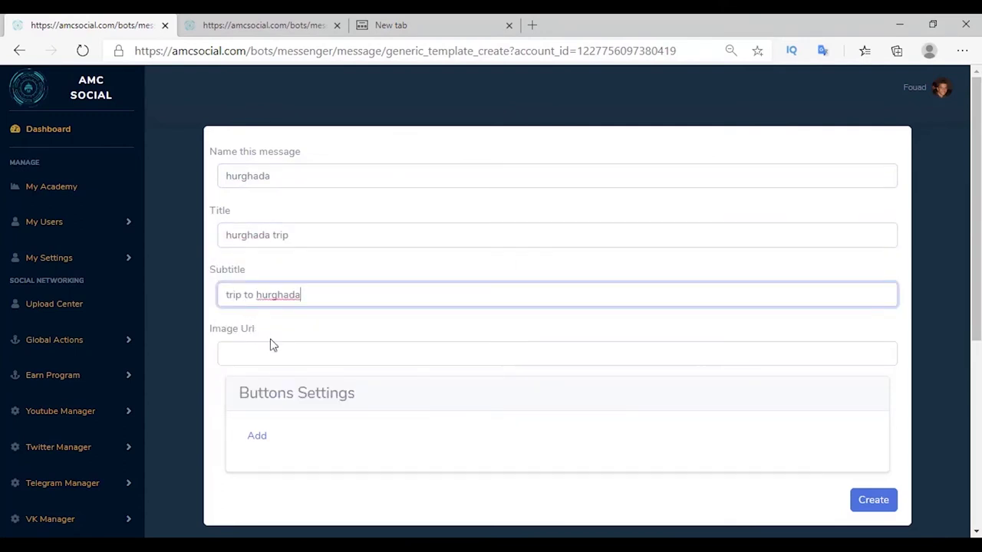
Add two button blocks to the hurghada template.
{"action": "left_click", "coordinate": [258, 438]}
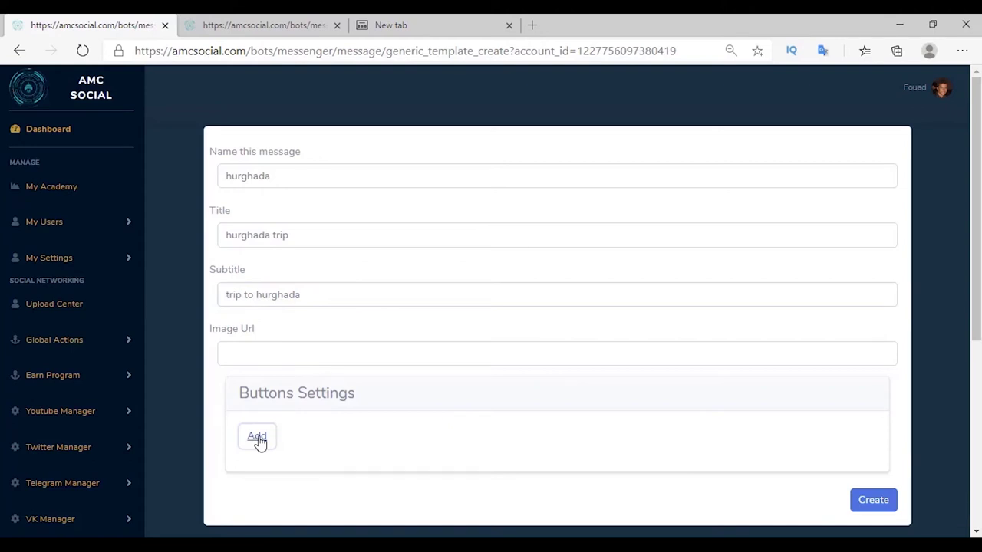
{"action": "left_click", "coordinate": [259, 442]}
{"action": "scroll", "coordinate": [258, 350], "scroll_direction": "down", "scroll_amount": 2}
{"action": "left_click", "coordinate": [256, 300]}
{"action": "scroll", "coordinate": [314, 277], "scroll_direction": "down", "scroll_amount": 2}
Make the first button a Url button to google.com titled 'visit website'.
{"action": "left_click", "coordinate": [322, 224]}
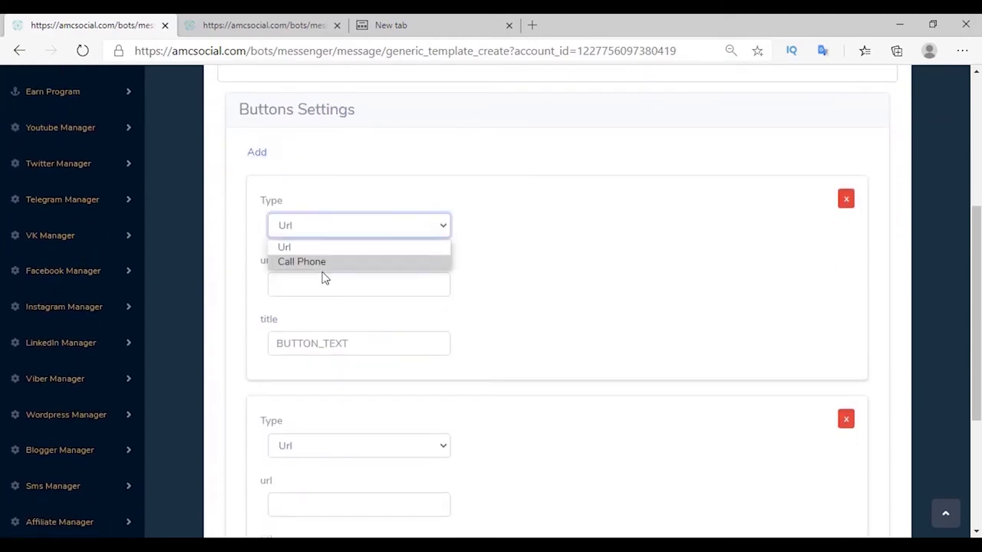
{"action": "left_click", "coordinate": [303, 250]}
{"action": "left_click", "coordinate": [309, 286]}
{"action": "type", "text": "google.com"}
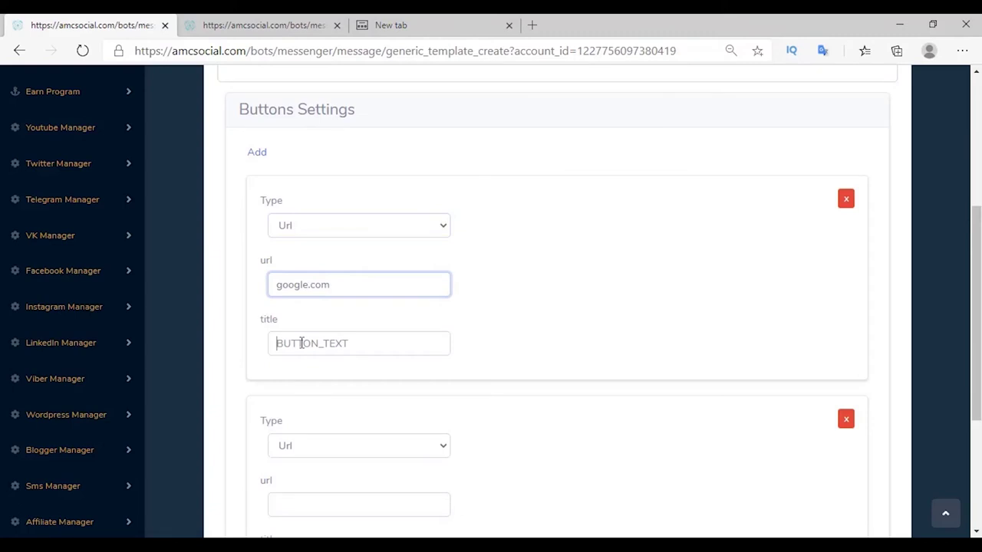
{"action": "left_click", "coordinate": [302, 343]}
{"action": "type", "text": "visit website"}
Make the second button a Call Phone button 'call now' with the contact number, then save.
{"action": "scroll", "coordinate": [322, 343], "scroll_direction": "down", "scroll_amount": 2}
{"action": "left_click", "coordinate": [322, 303]}
{"action": "left_click", "coordinate": [297, 342]}
{"action": "left_click", "coordinate": [294, 364]}
{"action": "type", "text": "call now"}
{"action": "left_click", "coordinate": [314, 418]}
{"action": "left_click", "coordinate": [873, 516]}
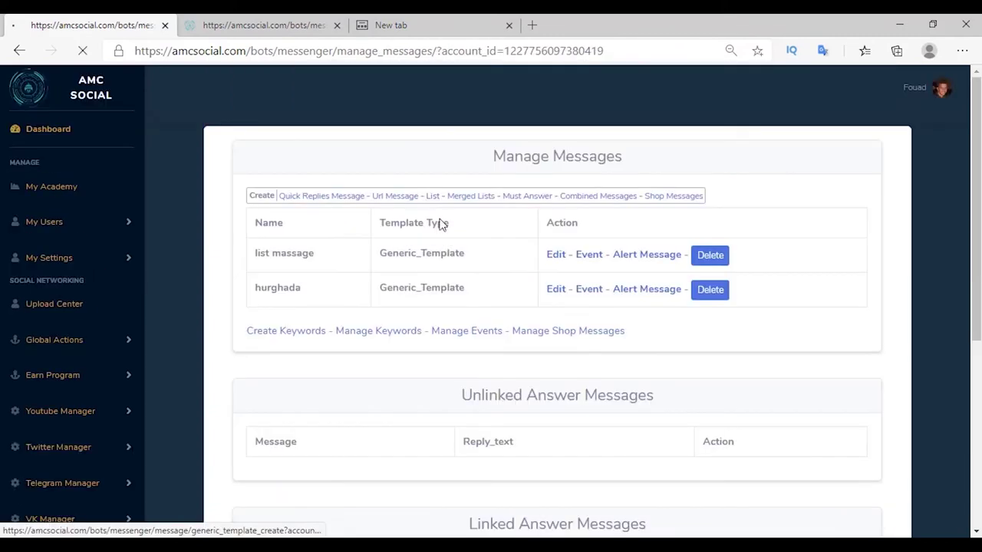
Name the template 'sharm', titled 'sharm el sheikh trip', subtitle 'trip to sharm el sheikh'.
{"action": "left_click", "coordinate": [253, 175]}
{"action": "type", "text": "sharm"}
{"action": "left_click", "coordinate": [246, 233]}
{"action": "type", "text": "sharm el sheikh trip"}
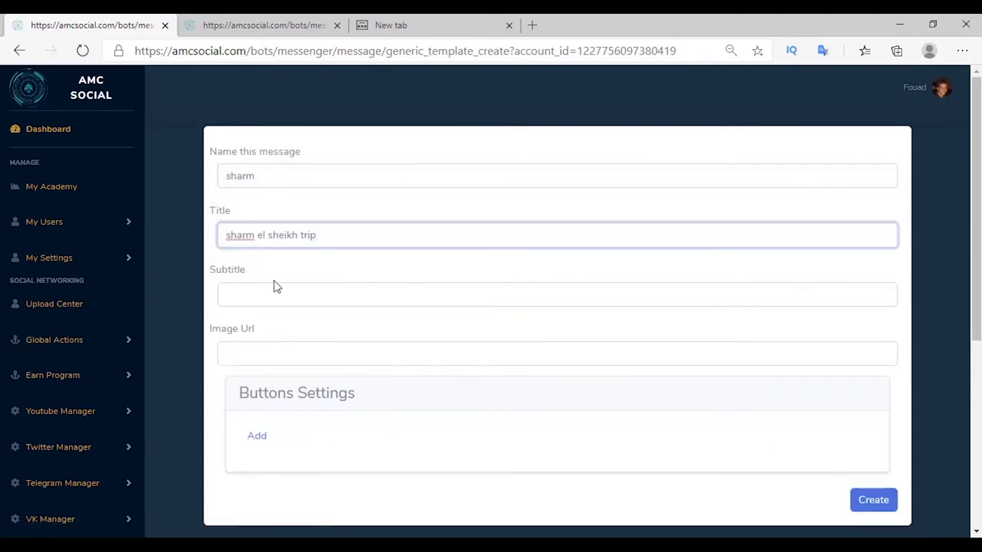
{"action": "left_click", "coordinate": [286, 294]}
{"action": "type", "text": "trip to sharm el sheikh"}
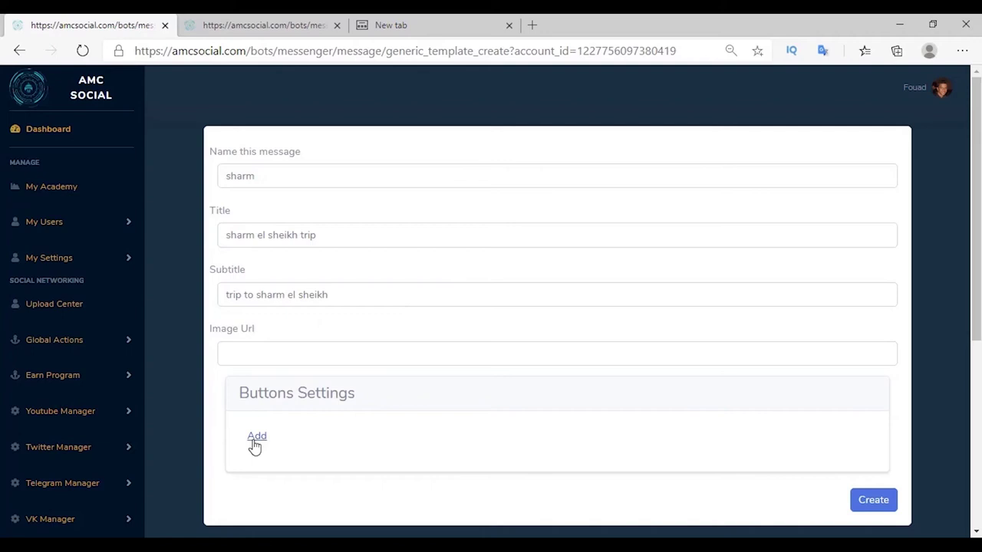
Add a Url button to google.com titled 'visit website'.
{"action": "left_click", "coordinate": [257, 436]}
{"action": "scroll", "coordinate": [261, 430], "scroll_direction": "down", "scroll_amount": 2}
{"action": "left_click", "coordinate": [302, 366]}
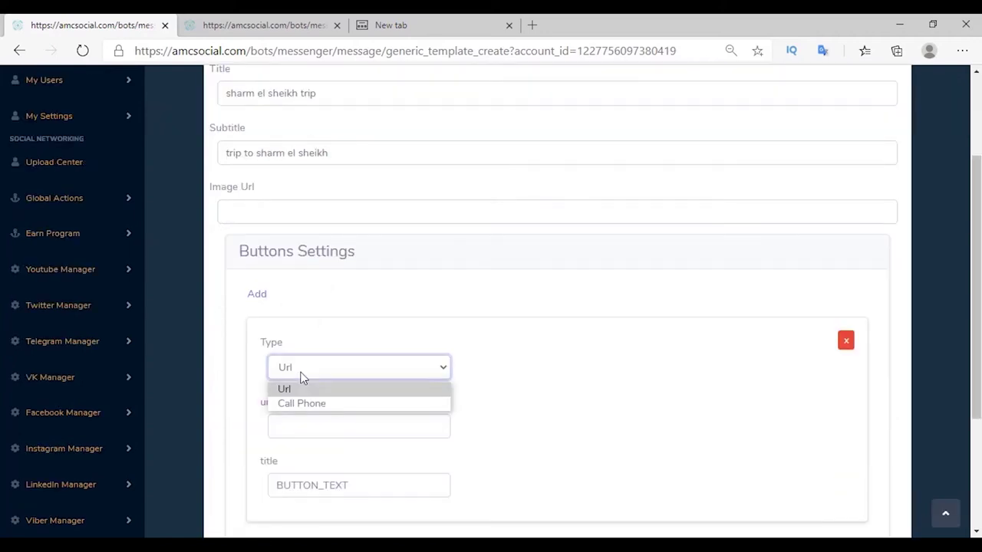
{"action": "left_click", "coordinate": [303, 376]}
{"action": "left_click", "coordinate": [302, 423]}
{"action": "type", "text": "google.com"}
{"action": "left_click", "coordinate": [350, 415]}
{"action": "type", "text": "visit"}
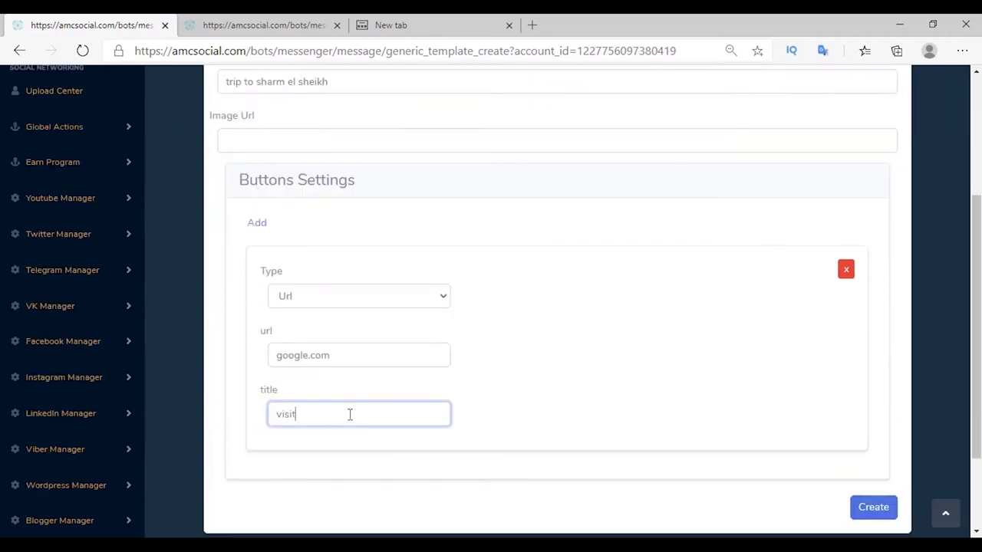
{"action": "type", "text": " website"}
Add a Call Phone button 'call now' with the contact number and save the sharm template.
{"action": "left_click", "coordinate": [258, 224]}
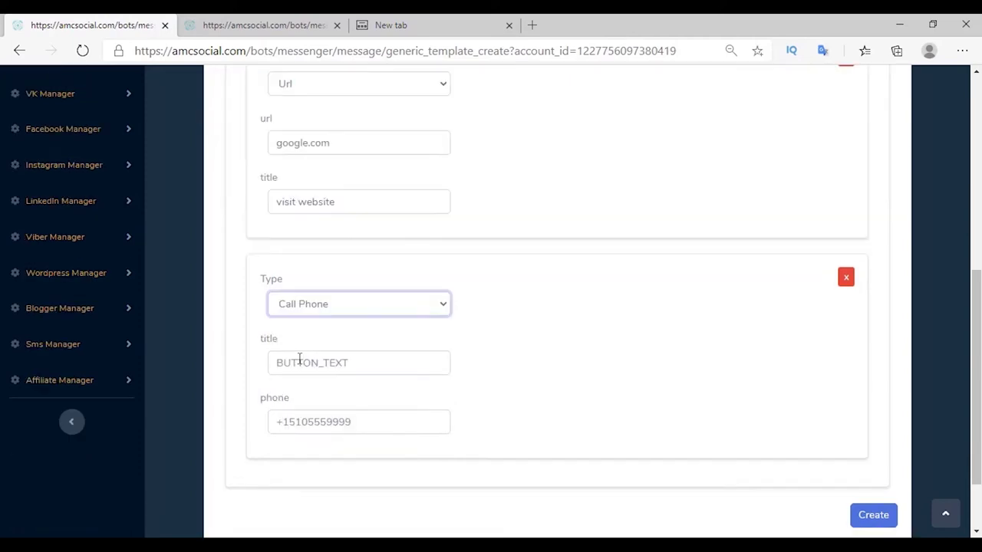
{"action": "left_click", "coordinate": [297, 361]}
{"action": "type", "text": "call now"}
{"action": "key", "text": "Tab"}
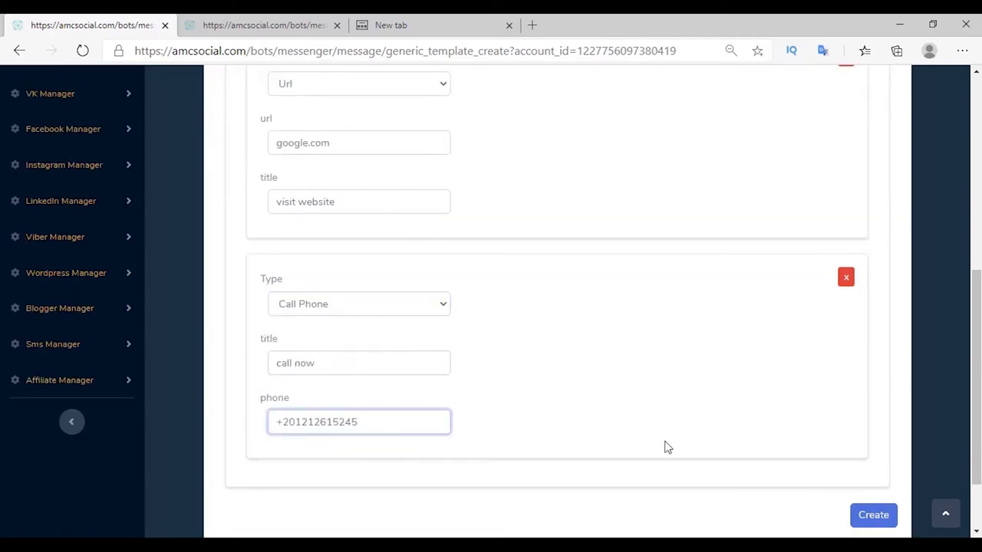
{"action": "left_click", "coordinate": [874, 515]}
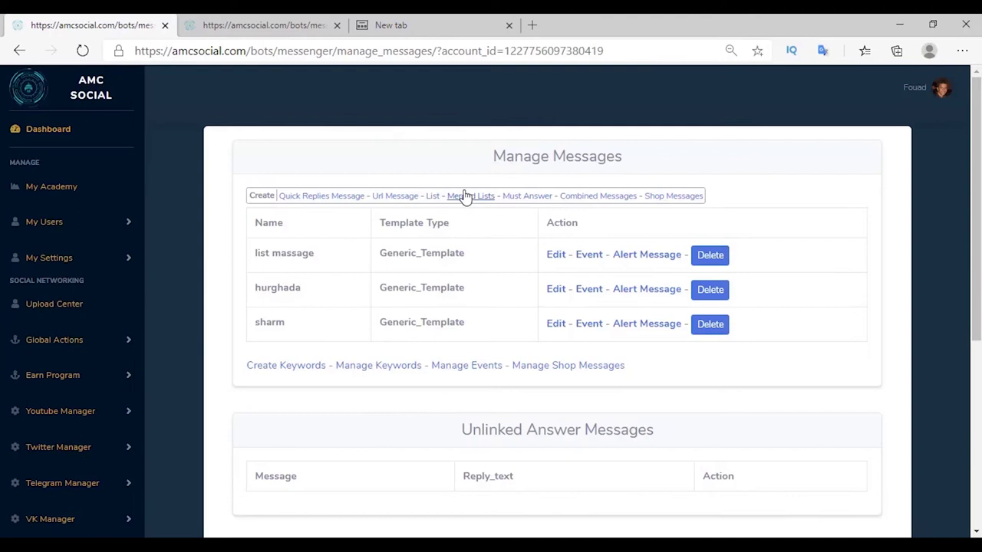
Create the merged list 'My Merged List trips' combining hurghada and sharm.
{"action": "left_click", "coordinate": [466, 197]}
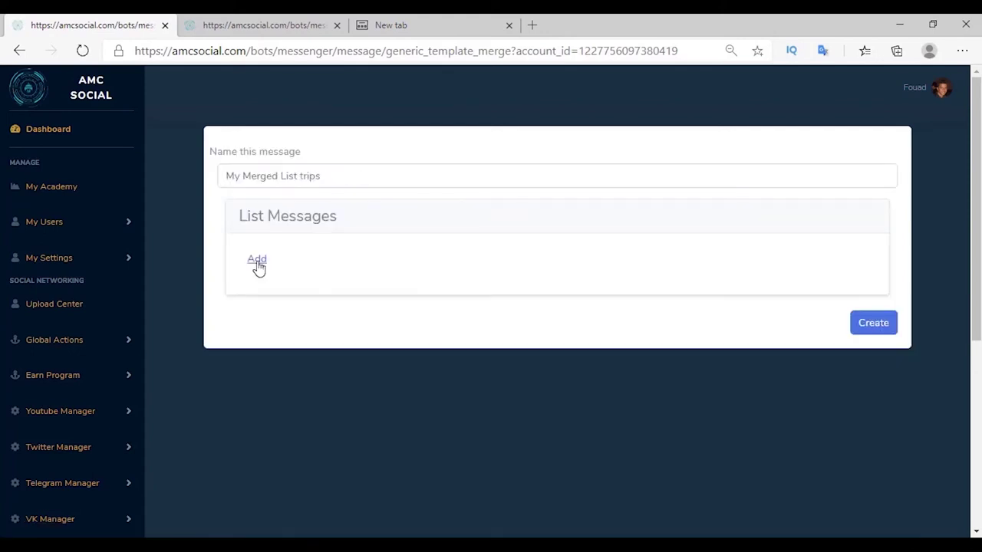
{"action": "left_click", "coordinate": [257, 261]}
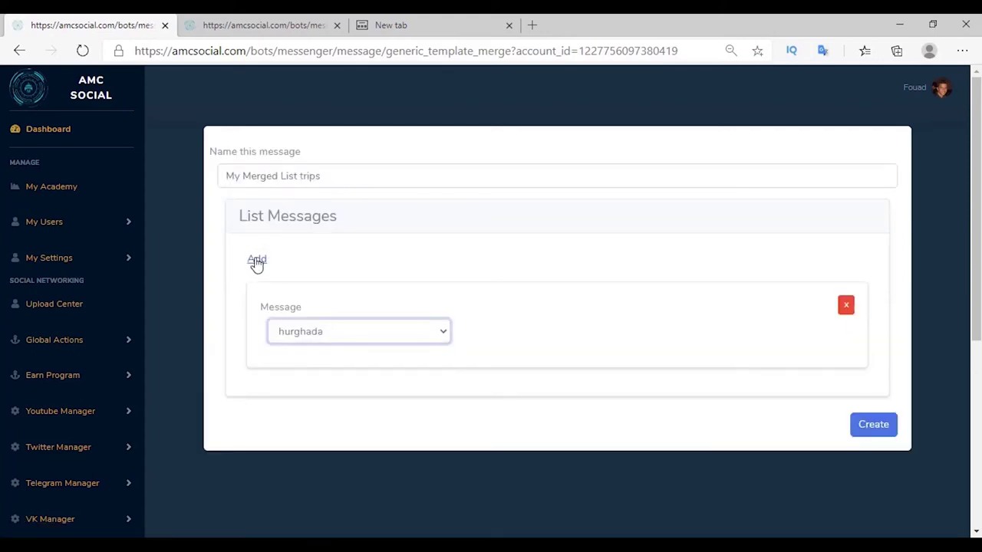
{"action": "left_click", "coordinate": [256, 261]}
{"action": "left_click", "coordinate": [874, 529]}
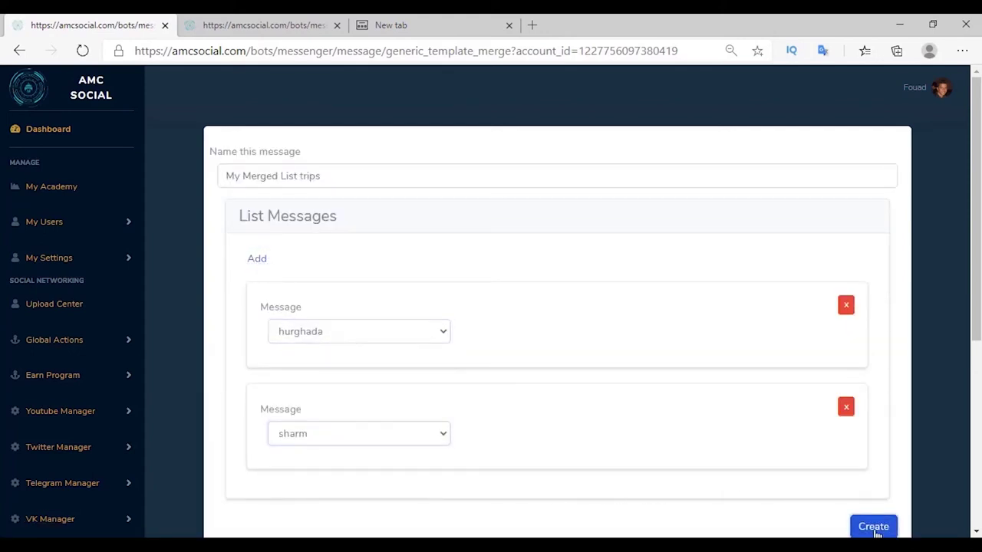
{"action": "left_click", "coordinate": [271, 400]}
Add a trip keyword response replying with My Merged List trips, and test it in chat.
{"action": "left_click", "coordinate": [253, 226]}
{"action": "type", "text": "trips, need more for trips, book trips"}
{"action": "left_click", "coordinate": [246, 296]}
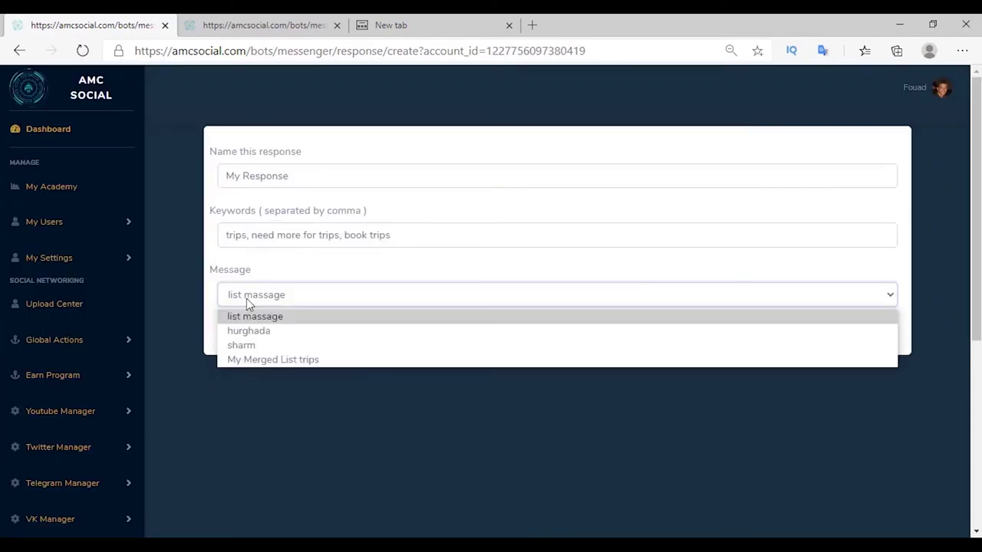
{"action": "left_click", "coordinate": [272, 359]}
{"action": "left_click", "coordinate": [880, 335]}
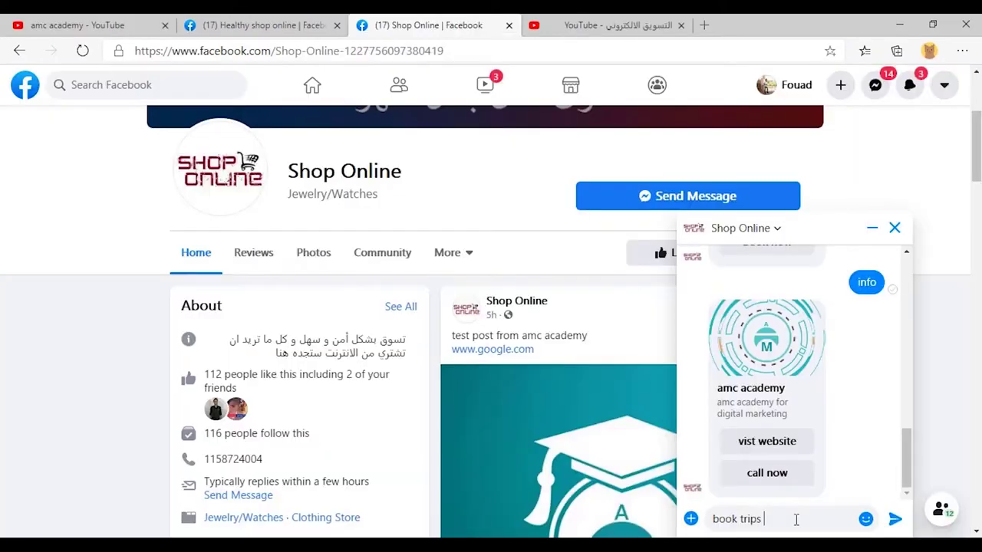
{"action": "key", "text": "Return"}
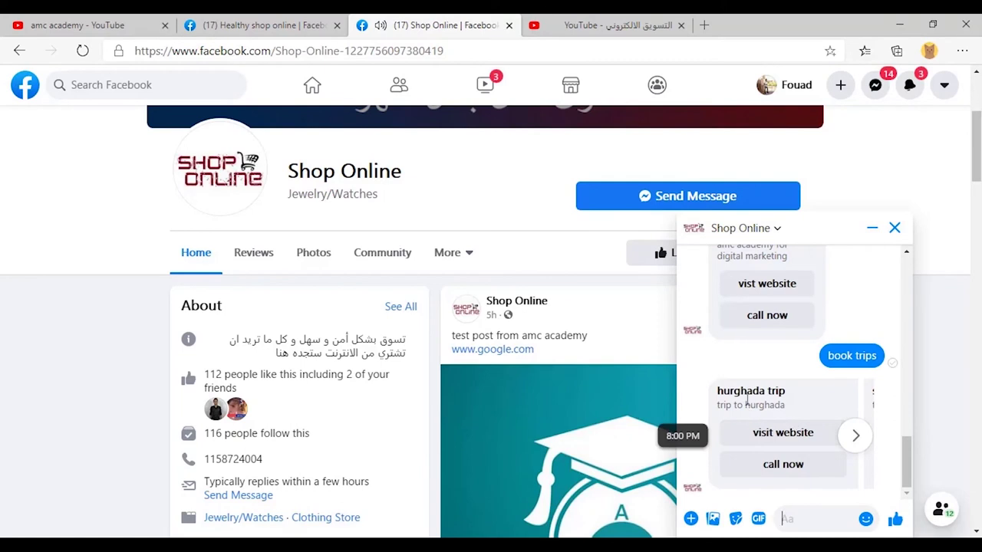
{"action": "left_click", "coordinate": [855, 436]}
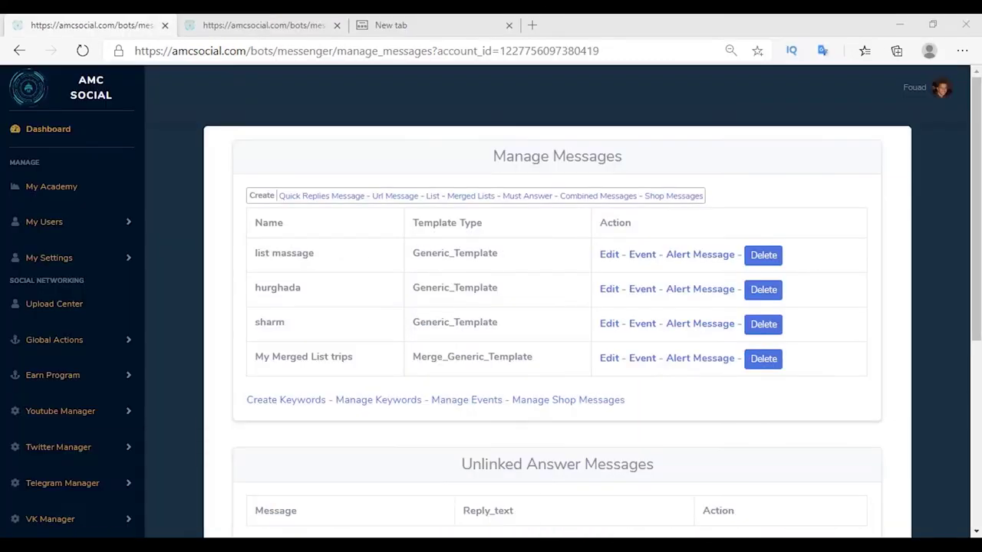
Review the am Shoes example section in the examples bot notes.
{"action": "mouse_move", "coordinate": [215, 499]}
{"action": "left_click", "coordinate": [272, 486]}
{"action": "scroll", "coordinate": [652, 306], "scroll_direction": "up", "scroll_amount": 2}
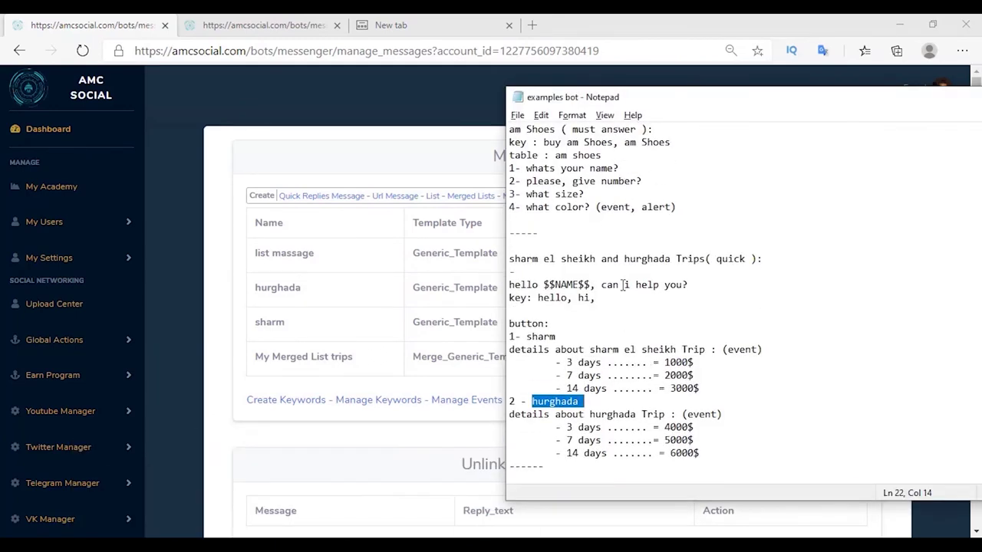
{"action": "left_click_drag", "start_coordinate": [678, 207], "coordinate": [510, 207]}
{"action": "left_click_drag", "start_coordinate": [540, 168], "coordinate": [506, 129]}
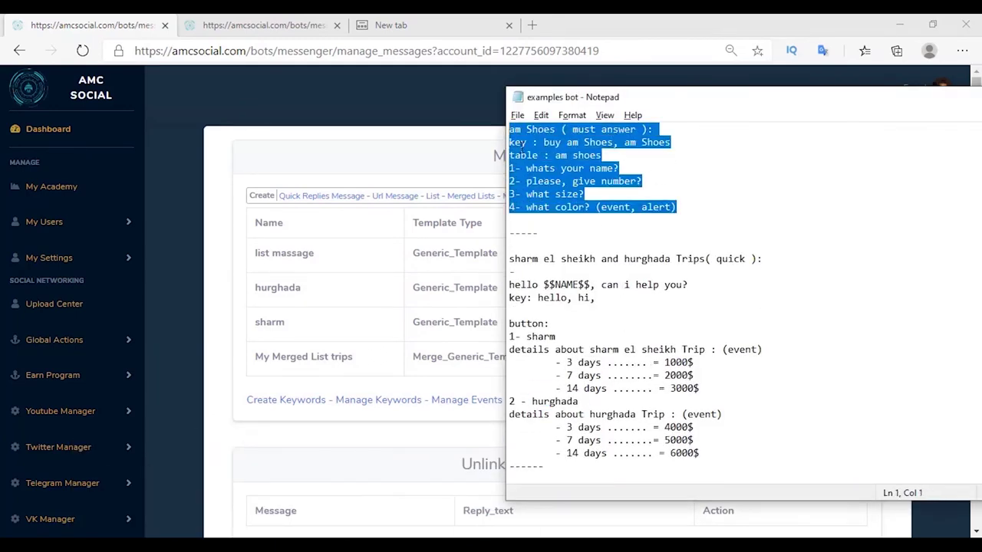
{"action": "left_click", "coordinate": [529, 155]}
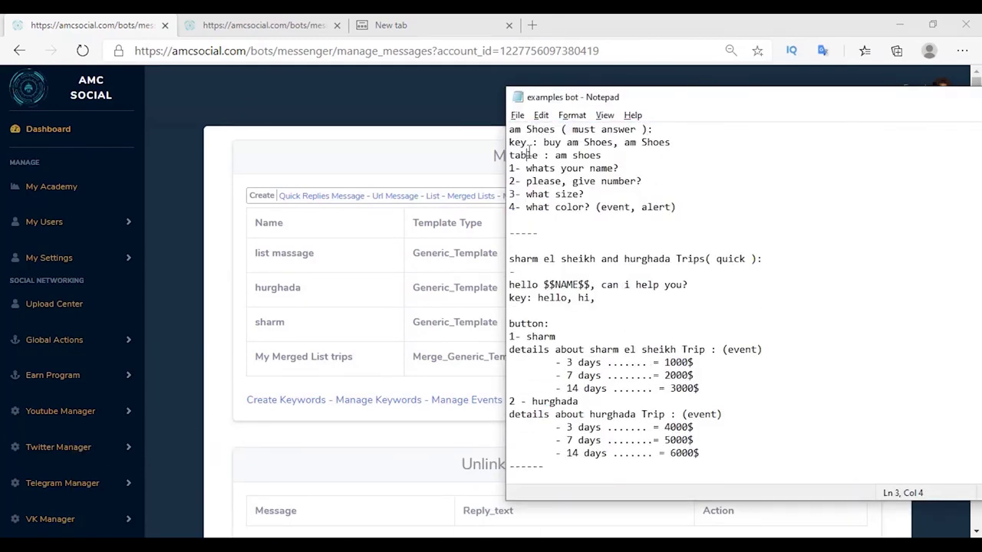
{"action": "left_click_drag", "start_coordinate": [509, 129], "coordinate": [555, 131]}
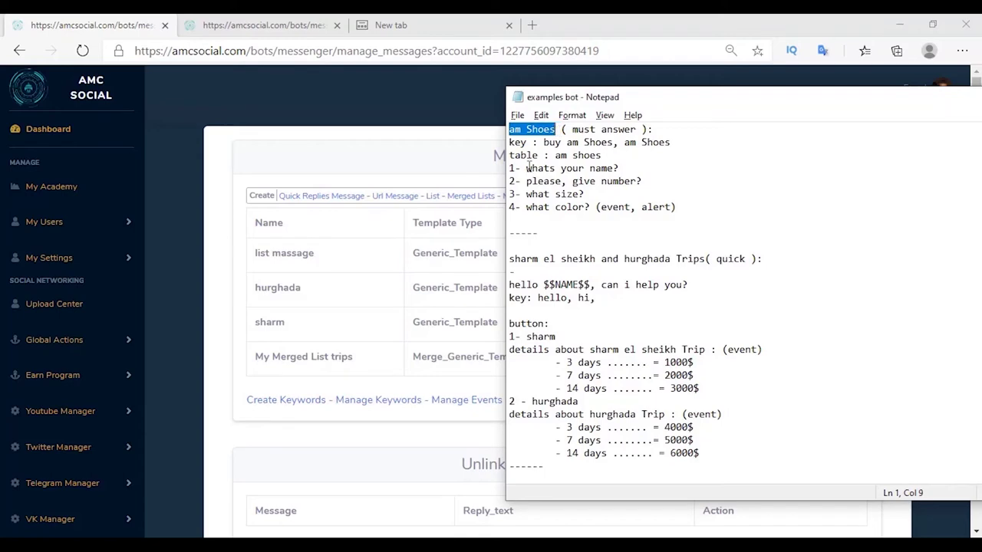
{"action": "left_click", "coordinate": [527, 168]}
Open the bot's Message Page link in a new browser tab.
{"action": "right_click", "coordinate": [70, 332]}
{"action": "left_click", "coordinate": [180, 147]}
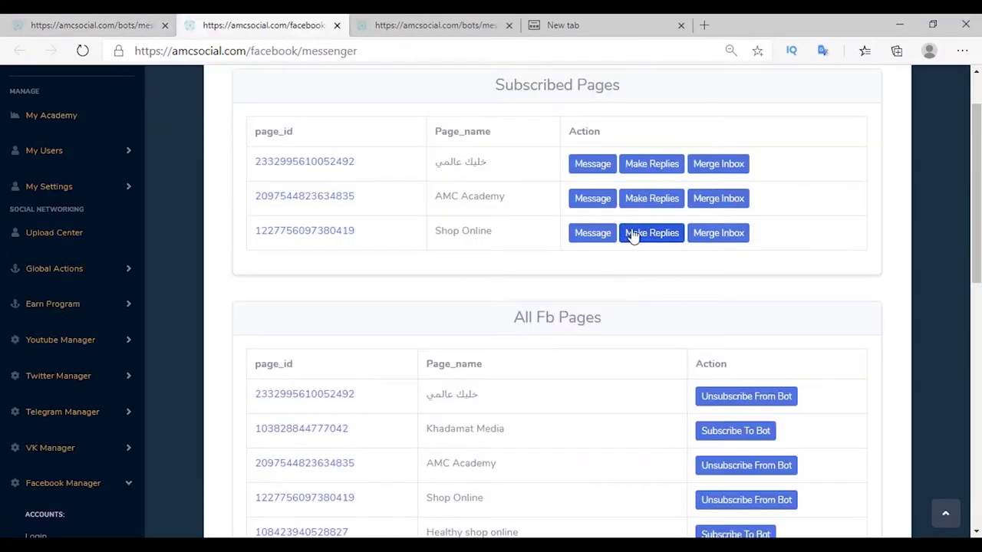
{"action": "left_click", "coordinate": [634, 235]}
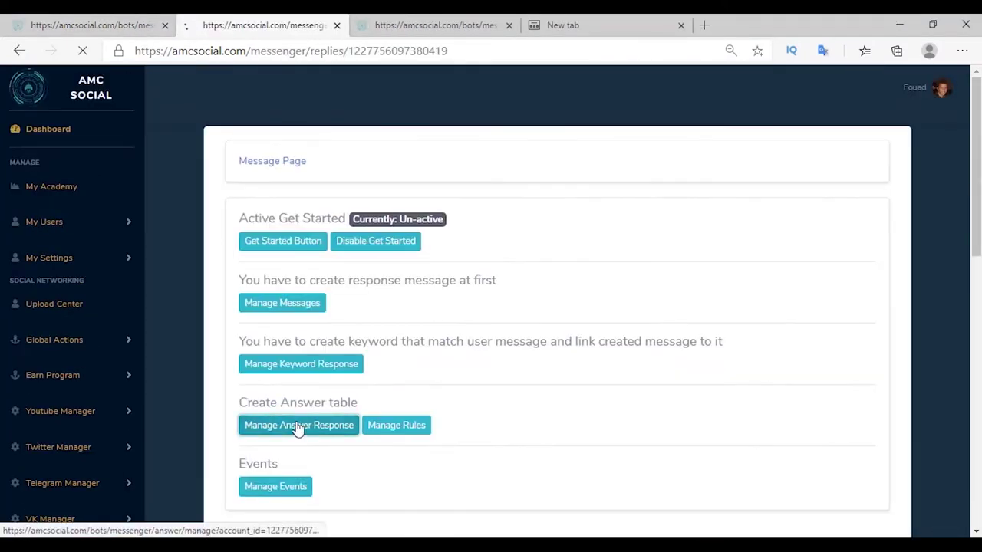
Create an answer table named 'am shoes'.
{"action": "left_click", "coordinate": [296, 426]}
{"action": "type", "text": "am shoes"}
{"action": "left_click", "coordinate": [877, 211]}
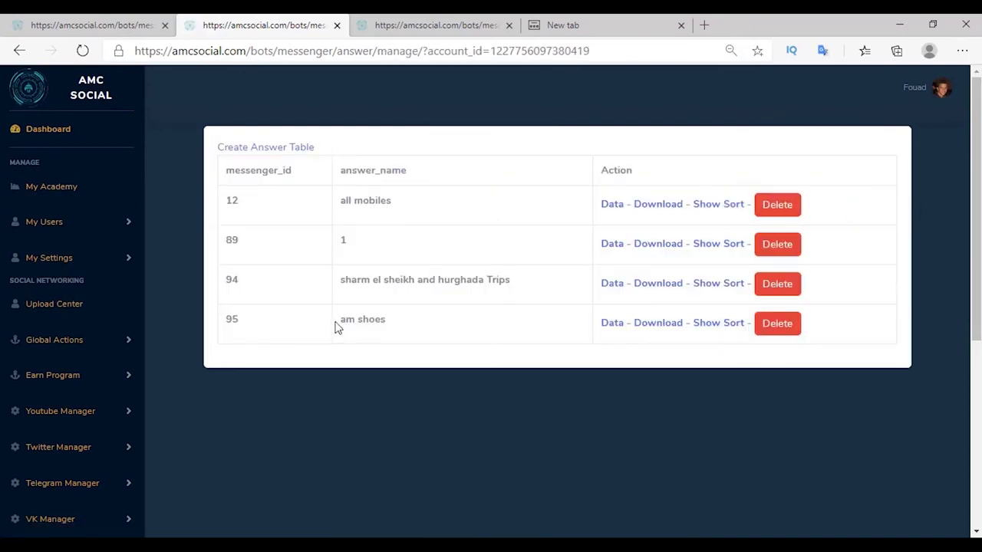
{"action": "key", "text": "ctrl+w"}
Start a must-answer message and paste the question 'whats your name?'.
{"action": "left_click", "coordinate": [519, 202]}
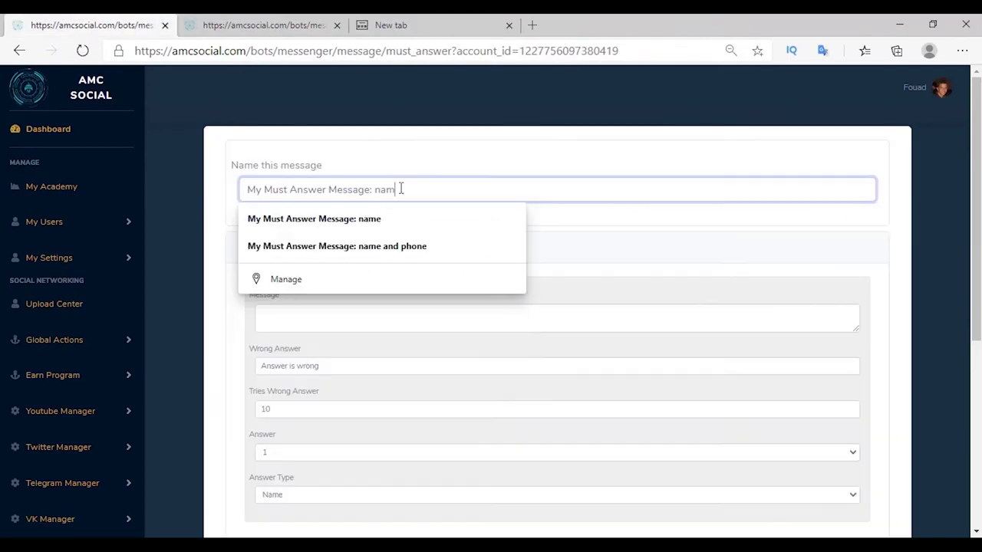
{"action": "type", "text": "er Message: name"}
{"action": "left_click", "coordinate": [276, 318]}
{"action": "right_click", "coordinate": [275, 318]}
{"action": "left_click", "coordinate": [336, 368]}
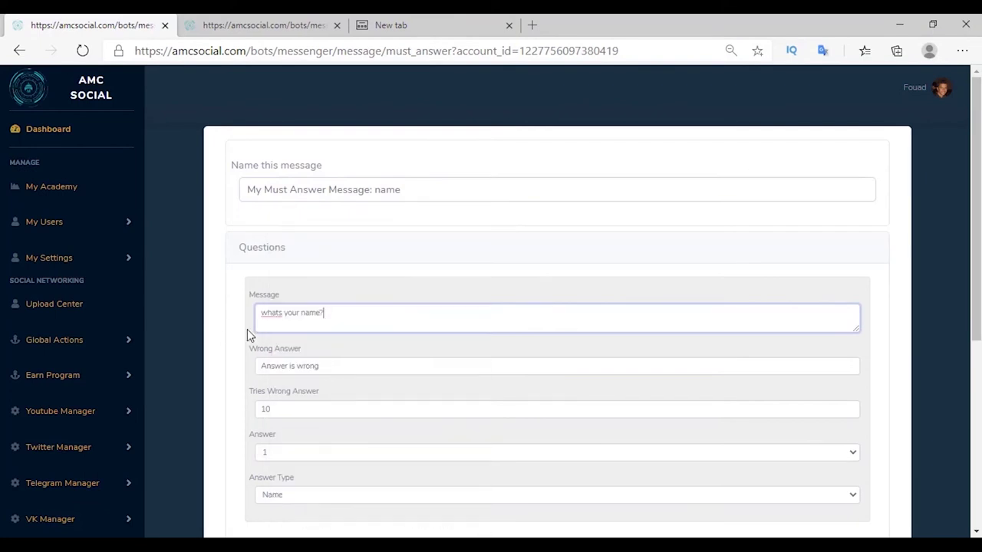
{"action": "scroll", "coordinate": [247, 334], "scroll_direction": "down", "scroll_amount": 2}
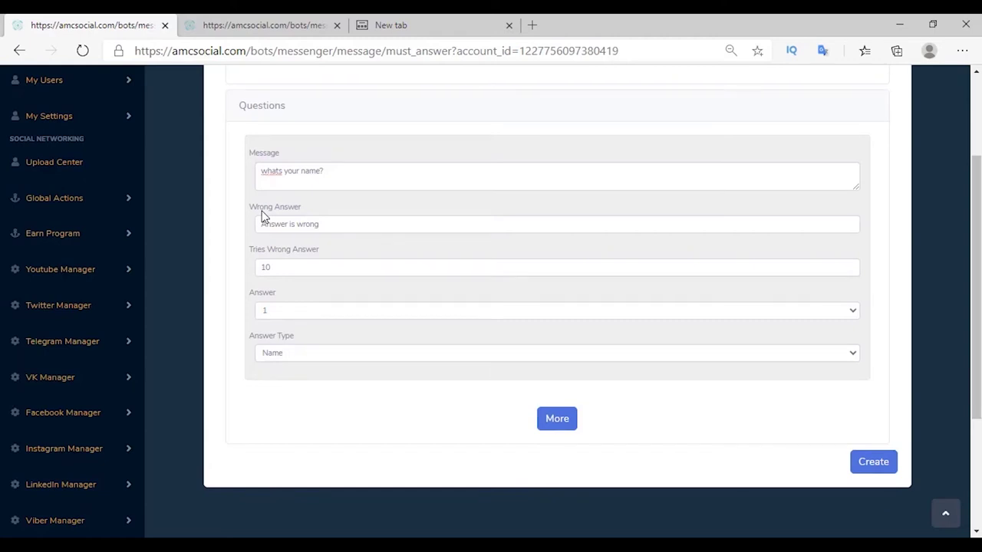
Change the wrong-answer text to 'name', store Name answers in am shoes, and save.
{"action": "double_click", "coordinate": [268, 224]}
{"action": "type", "text": "name"}
{"action": "left_click_drag", "start_coordinate": [249, 250], "coordinate": [349, 245]}
{"action": "left_click", "coordinate": [271, 291]}
{"action": "left_click", "coordinate": [276, 313]}
{"action": "left_click", "coordinate": [276, 348]}
{"action": "left_click", "coordinate": [272, 354]}
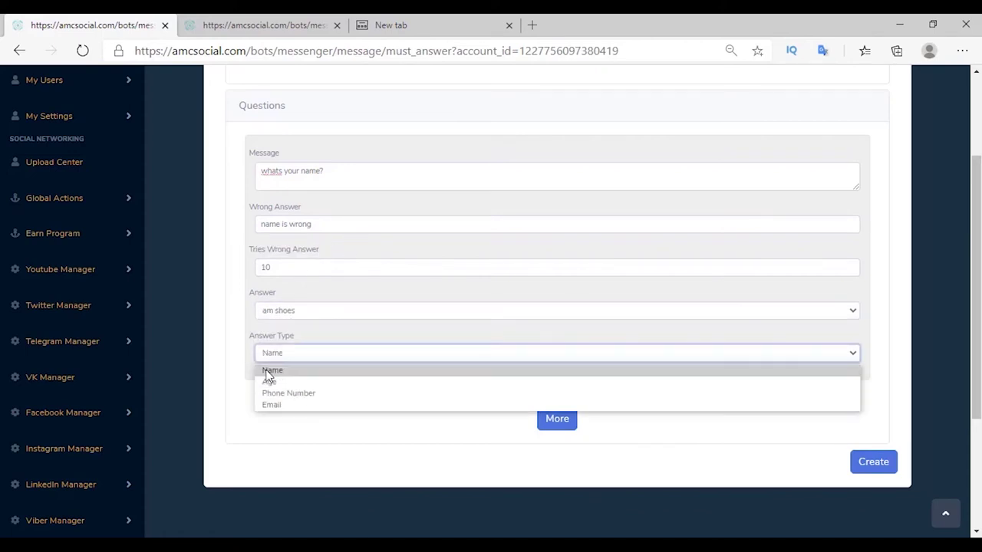
{"action": "left_click", "coordinate": [272, 371]}
{"action": "left_click", "coordinate": [858, 464]}
{"action": "left_click", "coordinate": [527, 197]}
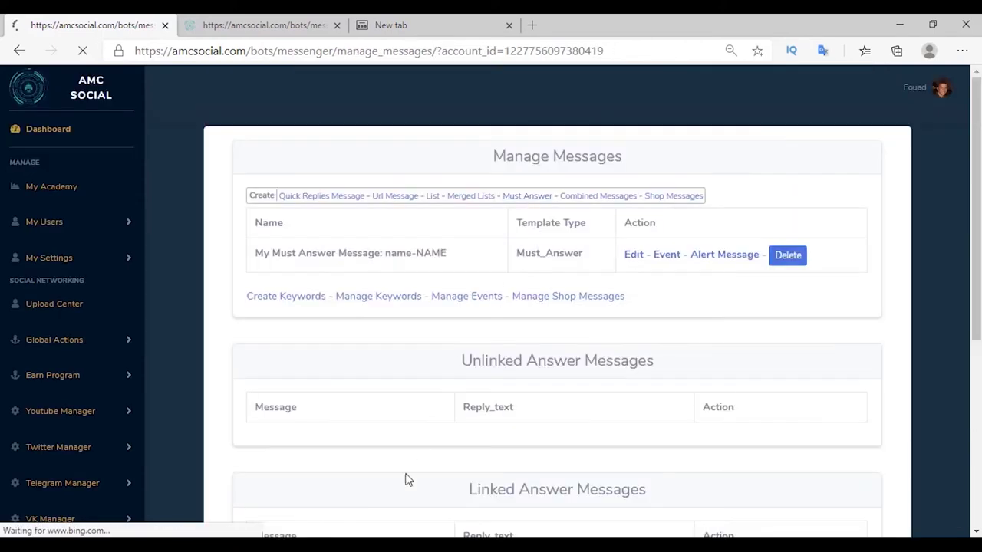
Save a must-answer message 'please, give number?' with wrong-answer text 'phone' and Phone Number type.
{"action": "right_click", "coordinate": [290, 315]}
{"action": "left_click", "coordinate": [328, 366]}
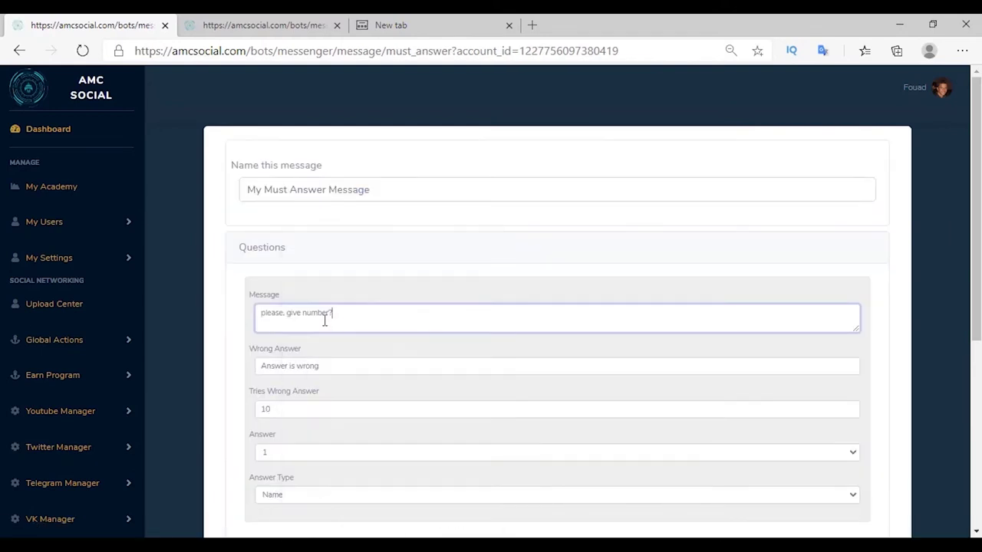
{"action": "scroll", "coordinate": [288, 151], "scroll_direction": "down", "scroll_amount": 3}
{"action": "double_click", "coordinate": [286, 152]}
{"action": "type", "text": "phone"}
{"action": "left_click", "coordinate": [273, 282]}
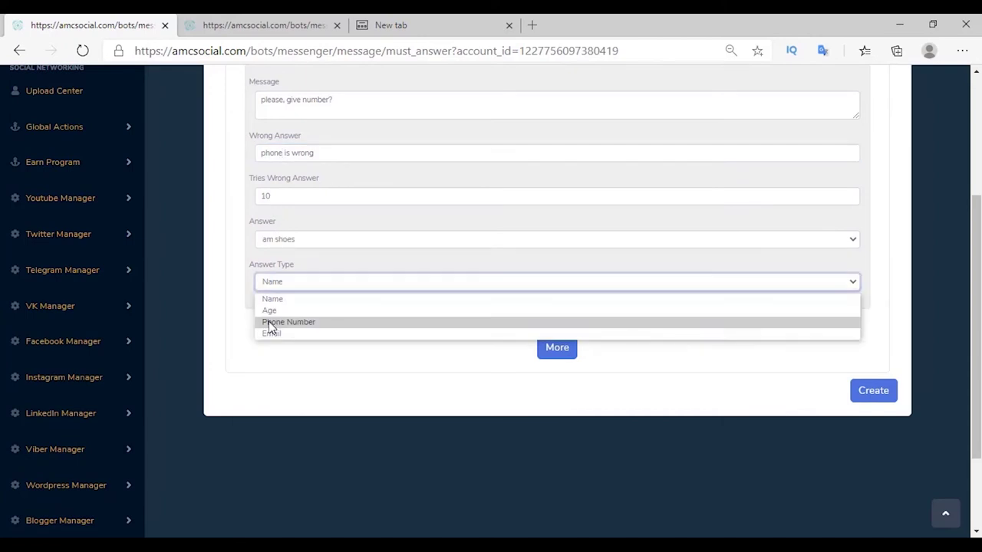
{"action": "left_click", "coordinate": [288, 322]}
{"action": "left_click", "coordinate": [874, 390]}
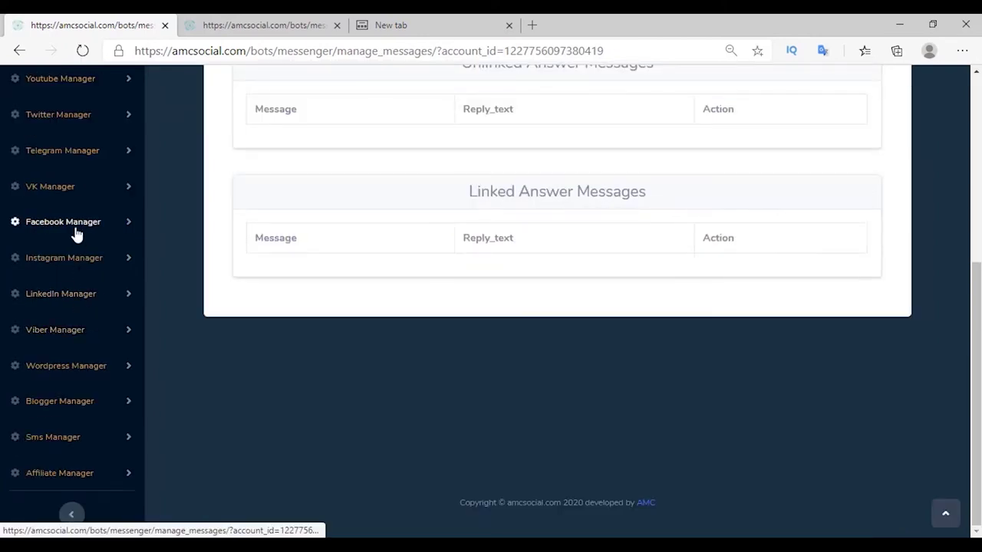
Go to the Shop Online bot's Message page via Manage Bots and open its rules.
{"action": "left_click", "coordinate": [76, 224]}
{"action": "scroll", "coordinate": [59, 341], "scroll_direction": "down", "scroll_amount": 3}
{"action": "left_click", "coordinate": [59, 337]}
{"action": "left_click", "coordinate": [590, 300]}
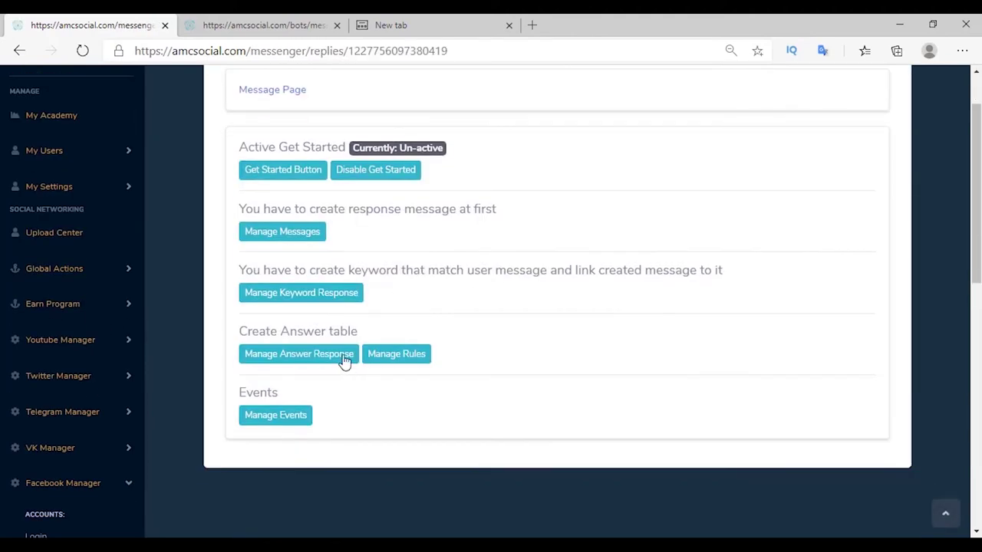
{"action": "left_click", "coordinate": [392, 361]}
Create the size rule as a number range from 40 to 45.
{"action": "left_click", "coordinate": [242, 152]}
{"action": "left_click_drag", "start_coordinate": [231, 261], "coordinate": [357, 279]}
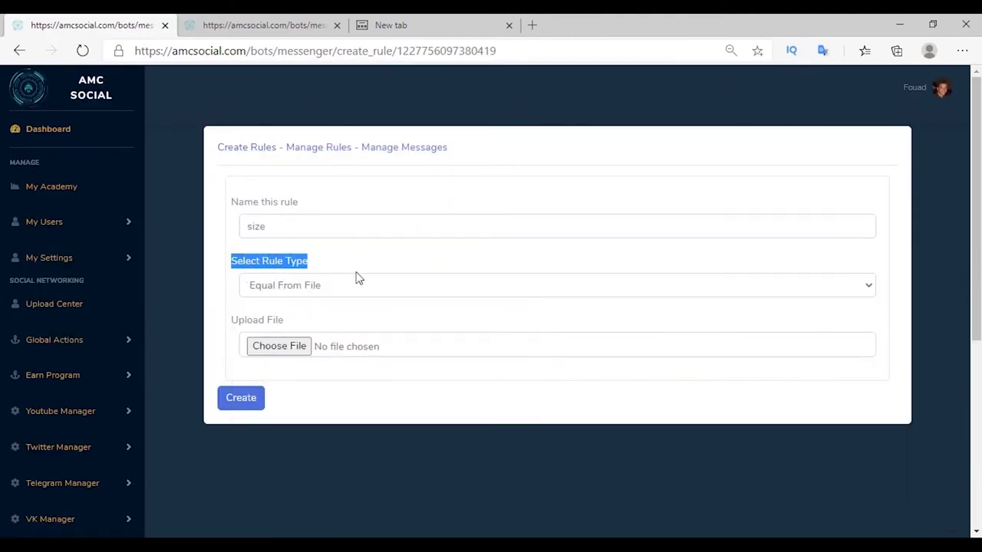
{"action": "left_click", "coordinate": [281, 287]}
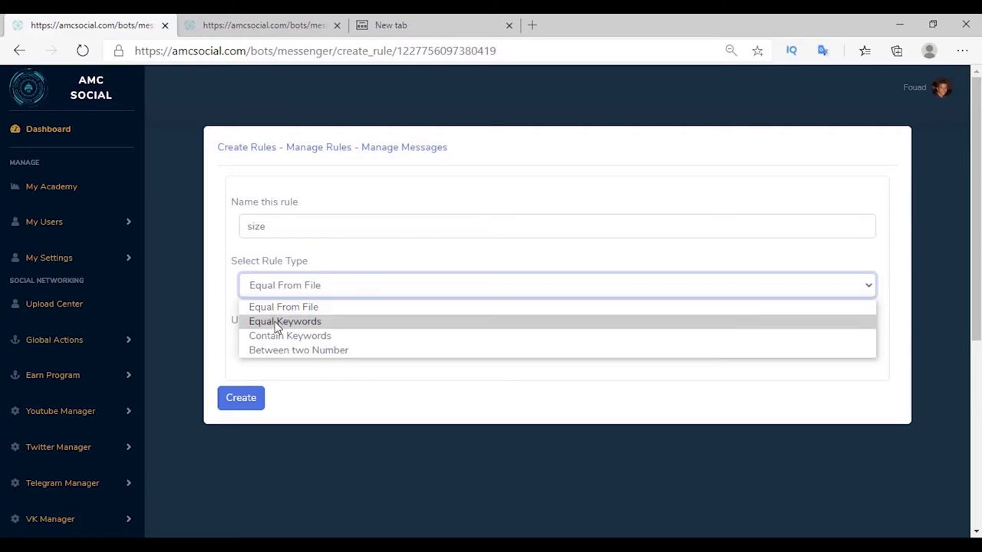
{"action": "left_click", "coordinate": [277, 322]}
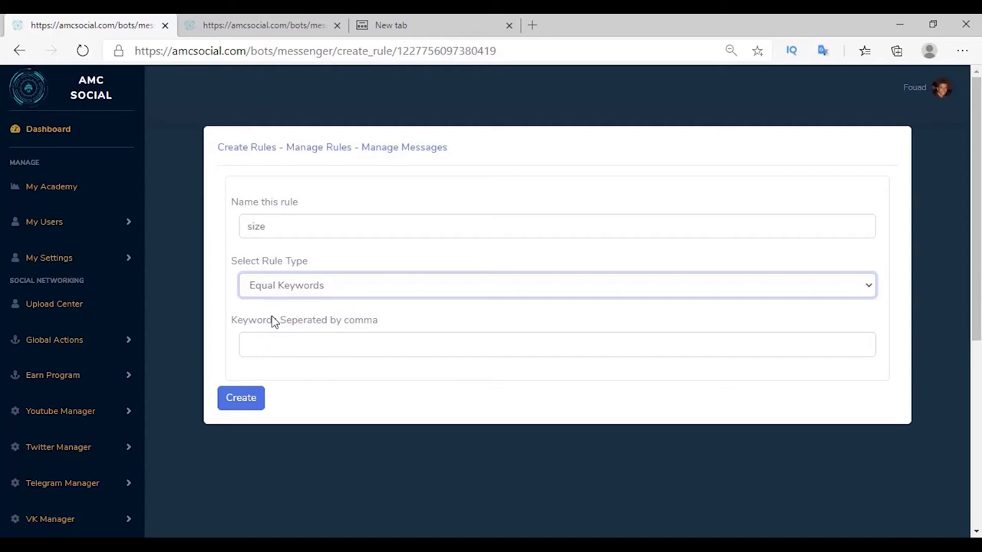
{"action": "left_click", "coordinate": [270, 335]}
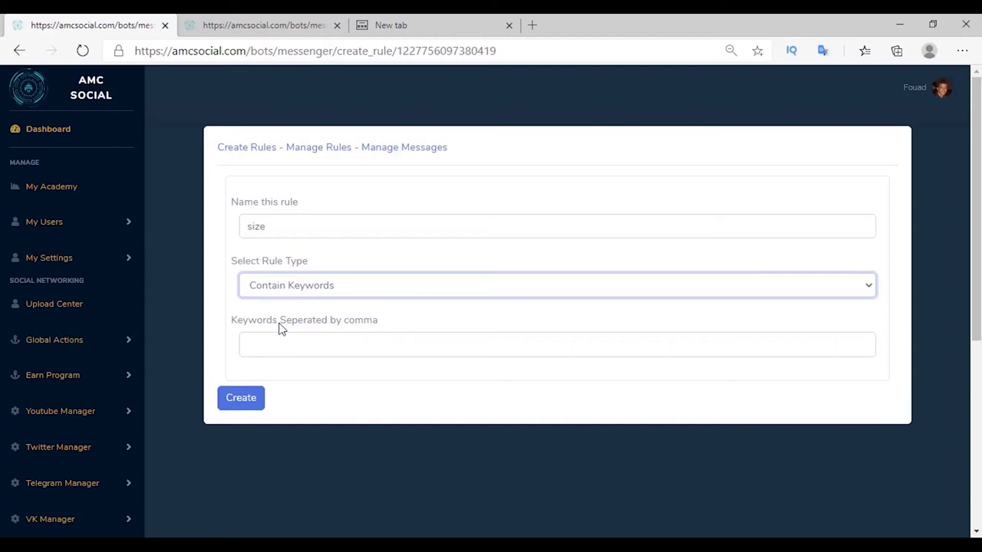
{"action": "left_click", "coordinate": [278, 290]}
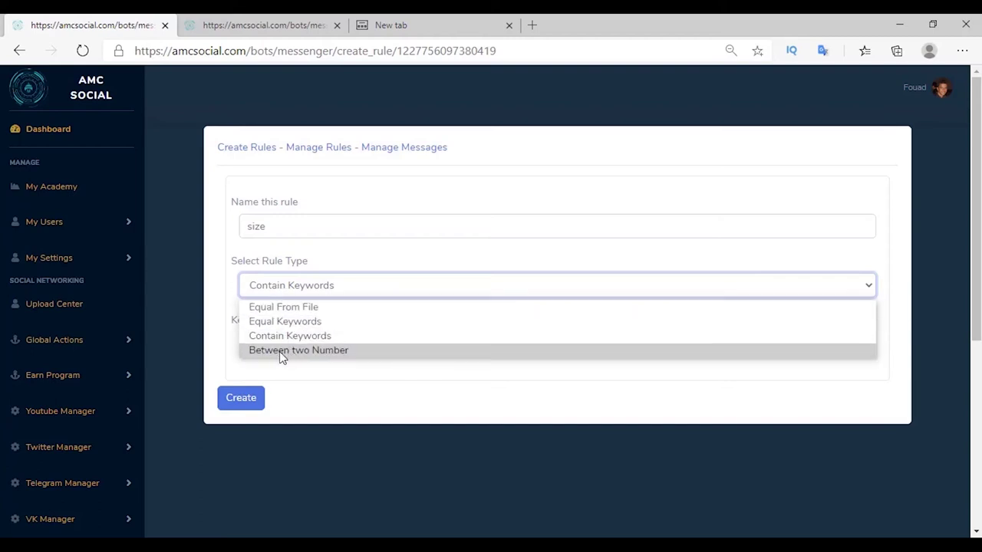
{"action": "left_click", "coordinate": [294, 353]}
{"action": "key", "text": "Tab"}
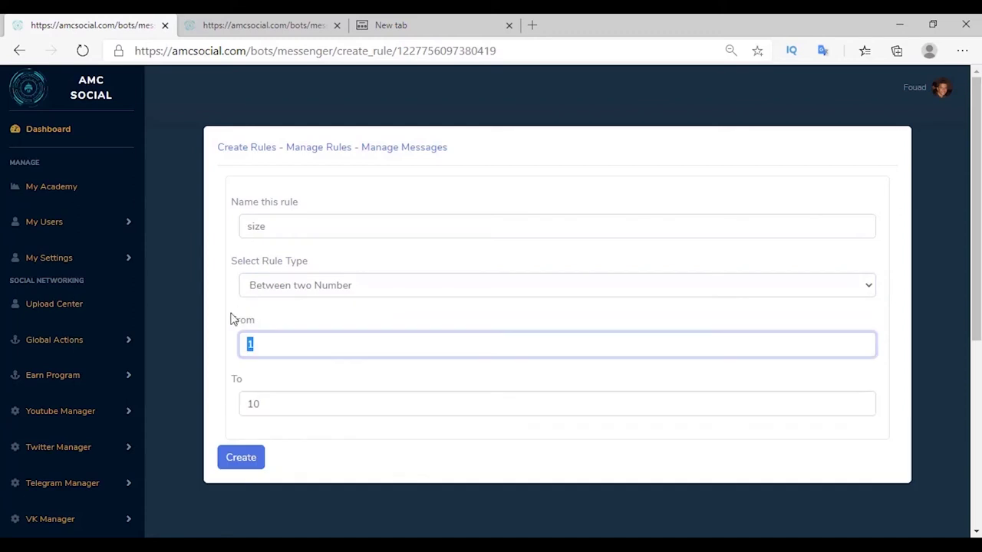
{"action": "type", "text": "40"}
{"action": "key", "text": "Tab"}
{"action": "type", "text": "45"}
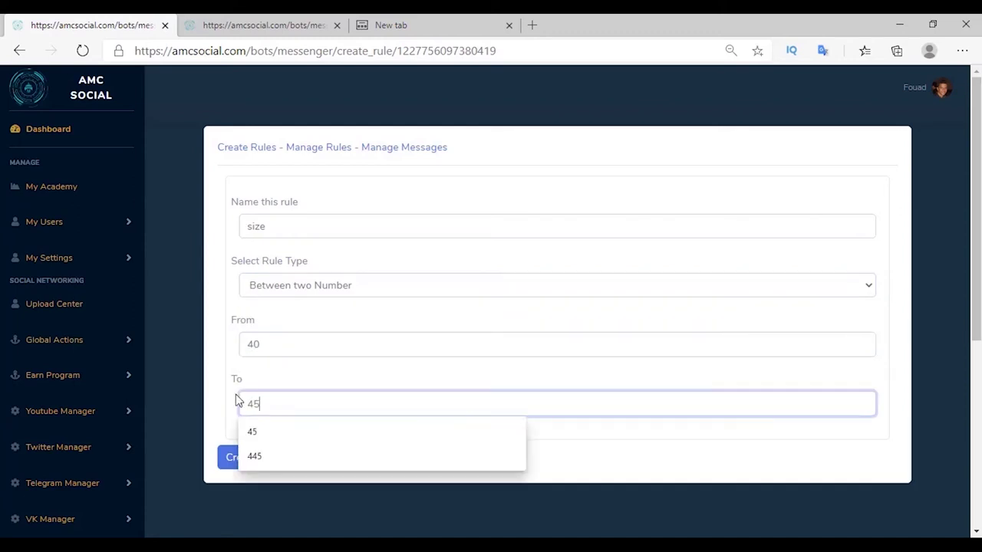
{"action": "left_click", "coordinate": [237, 461]}
Create a 'color' rule of type Equal Keywords matching red, black, green.
{"action": "left_click", "coordinate": [241, 151]}
{"action": "type", "text": "color"}
{"action": "left_click", "coordinate": [268, 285]}
{"action": "left_click", "coordinate": [274, 321]}
{"action": "left_click", "coordinate": [278, 344]}
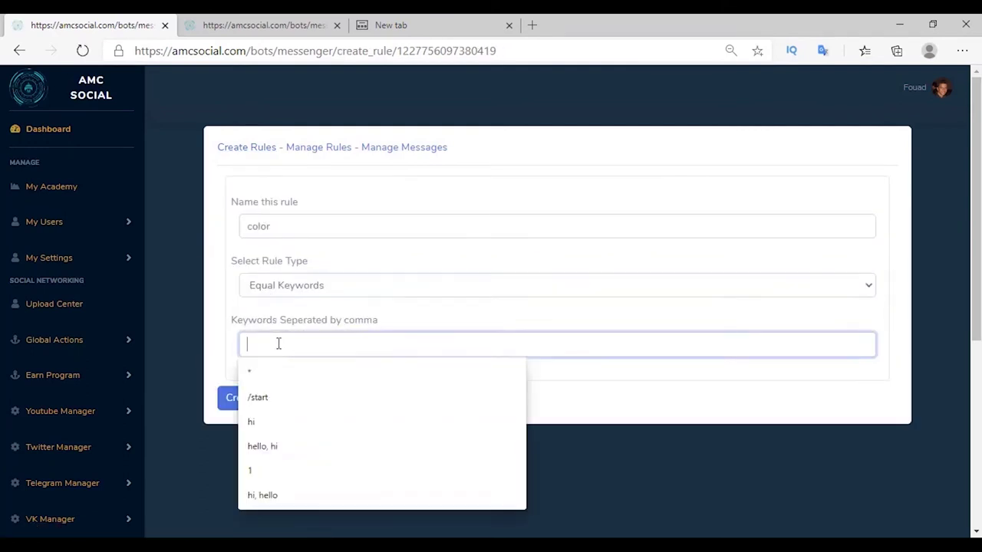
{"action": "left_click", "coordinate": [247, 376]}
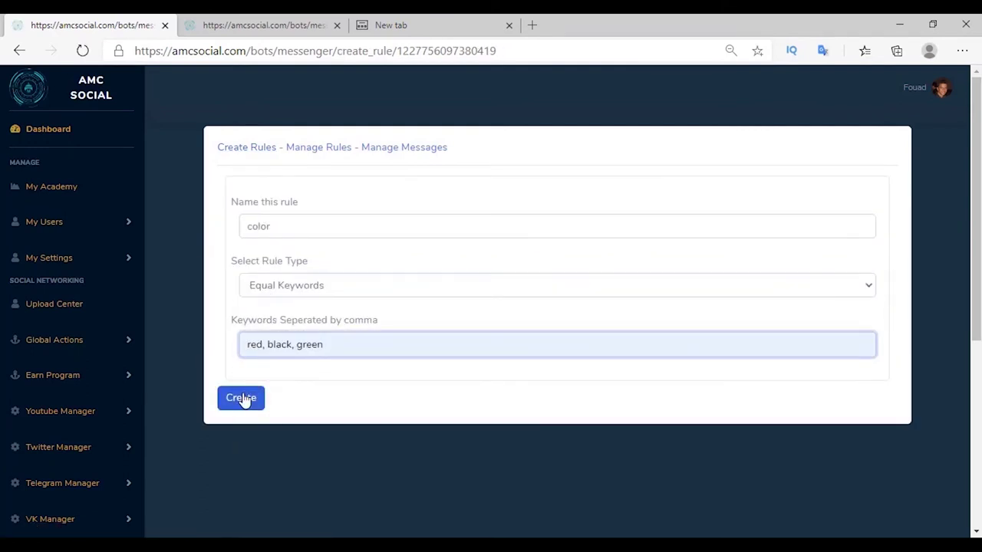
{"action": "left_click", "coordinate": [241, 399]}
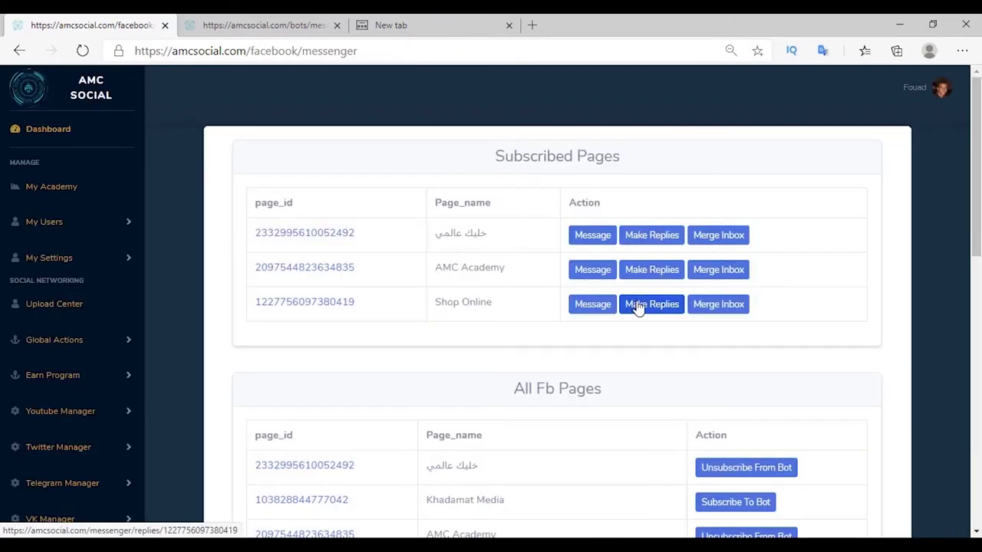
Create must-answer message size-30 asking 'what size?' for am shoes, with answer type size.
{"action": "left_click", "coordinate": [636, 306]}
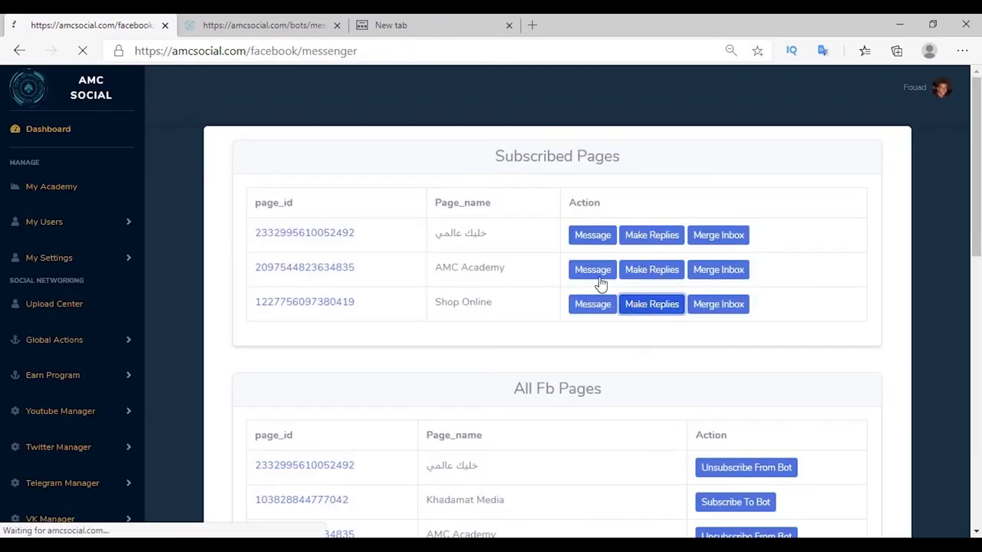
{"action": "left_click", "coordinate": [533, 197]}
{"action": "left_click", "coordinate": [391, 188]}
{"action": "type", "text": "My Must Answer Message : size"}
{"action": "left_click", "coordinate": [303, 314]}
{"action": "type", "text": "what size?"}
{"action": "scroll", "coordinate": [316, 279], "scroll_direction": "down", "scroll_amount": 2}
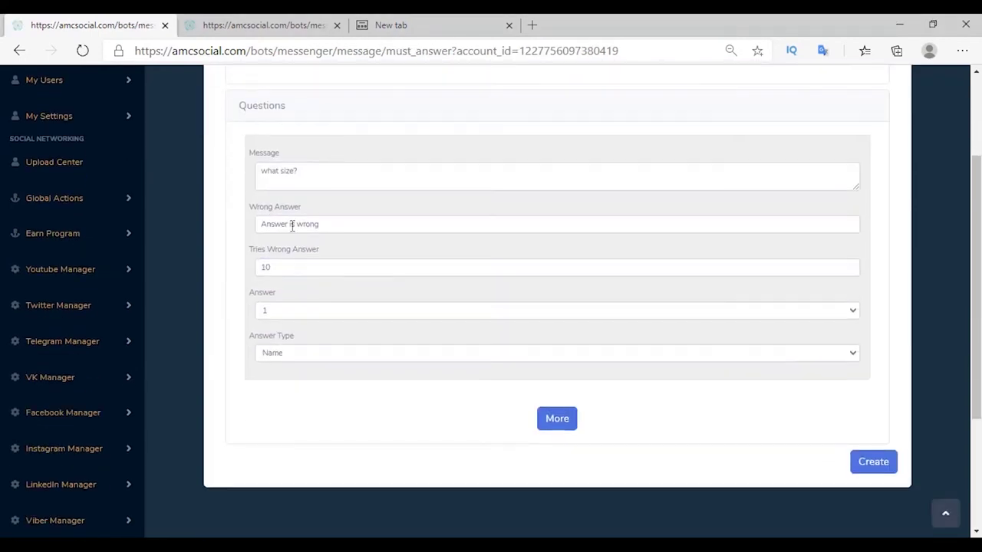
{"action": "double_click", "coordinate": [287, 222]}
{"action": "type", "text": "size"}
{"action": "left_click", "coordinate": [279, 311]}
{"action": "left_click", "coordinate": [273, 351]}
{"action": "left_click", "coordinate": [264, 353]}
{"action": "left_click", "coordinate": [270, 421]}
{"action": "left_click", "coordinate": [867, 462]}
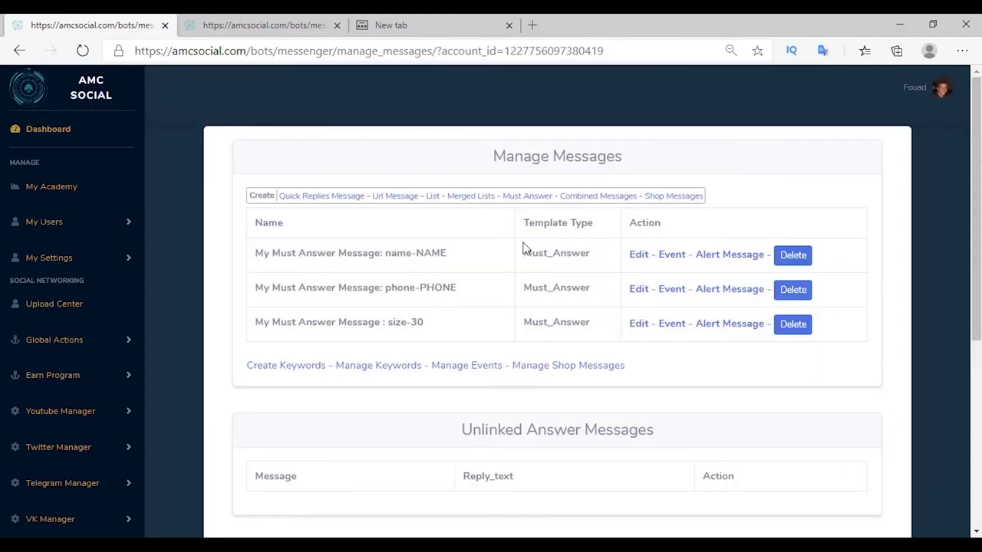
Create must-answer message color-31 asking 'what color?' for am shoes, with answer type color.
{"action": "left_click", "coordinate": [526, 196]}
{"action": "left_click", "coordinate": [421, 192]}
{"action": "left_click", "coordinate": [307, 219]}
{"action": "left_click", "coordinate": [279, 312]}
{"action": "type", "text": "what color?"}
{"action": "scroll", "coordinate": [307, 269], "scroll_direction": "down", "scroll_amount": 2}
{"action": "double_click", "coordinate": [273, 224]}
{"action": "type", "text": "color"}
{"action": "left_click", "coordinate": [234, 257]}
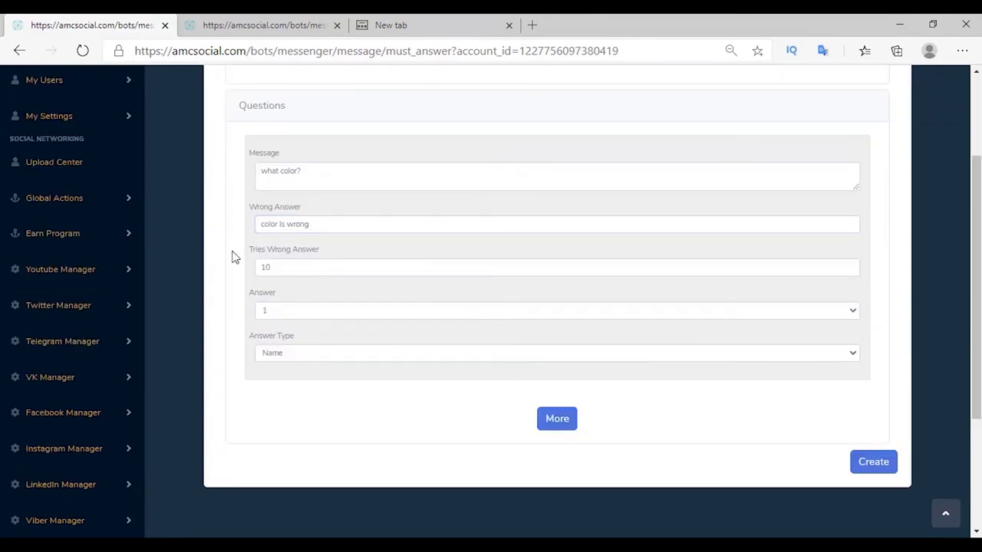
{"action": "left_click", "coordinate": [280, 311]}
{"action": "left_click", "coordinate": [277, 359]}
{"action": "left_click", "coordinate": [280, 358]}
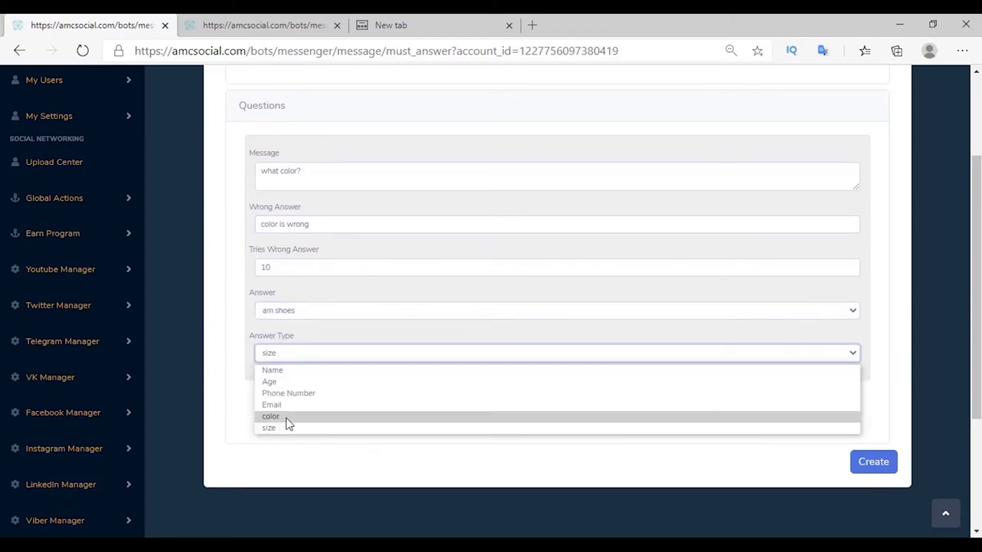
{"action": "left_click", "coordinate": [287, 416]}
{"action": "left_click", "coordinate": [874, 462]}
{"action": "left_click_drag", "start_coordinate": [447, 253], "coordinate": [383, 253]}
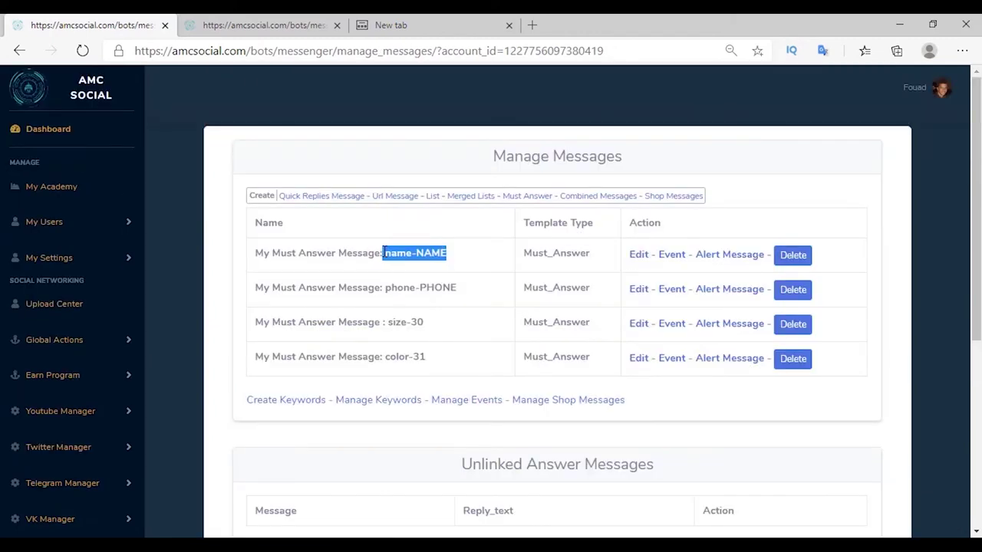
{"action": "left_click", "coordinate": [386, 277]}
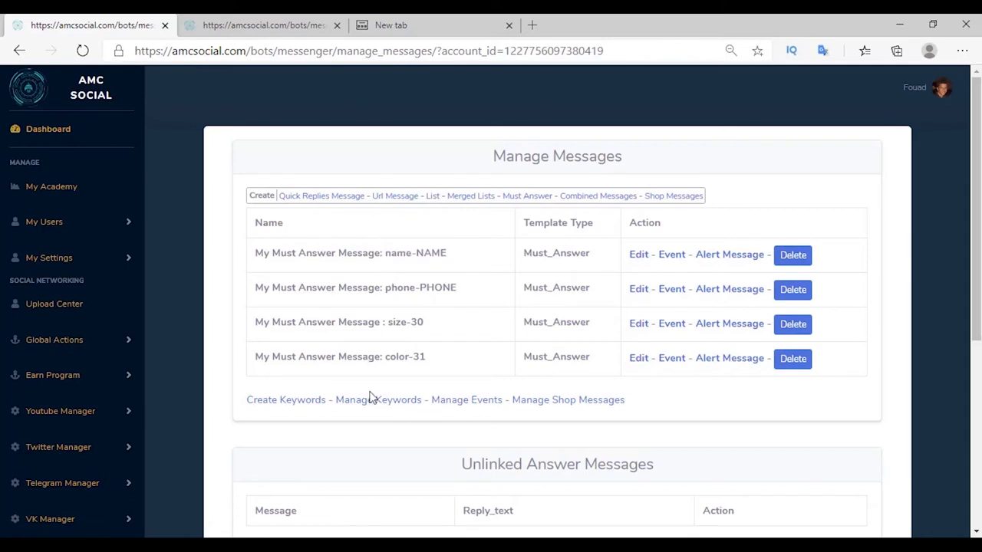
{"action": "left_click", "coordinate": [285, 400]}
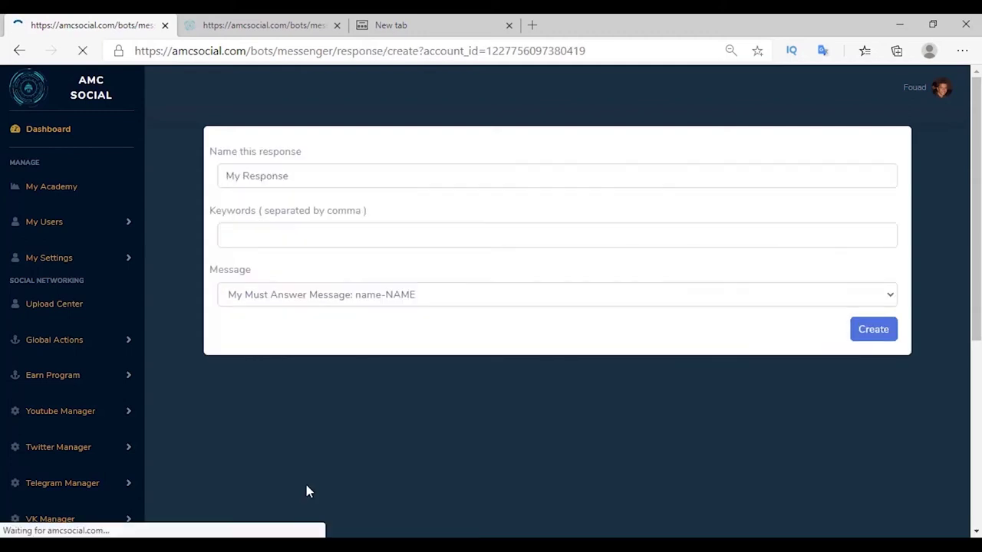
Add a keyword response for 'buy am Shoes, am Shoes' that sends the name-NAME question.
{"action": "left_click", "coordinate": [430, 235]}
{"action": "type", "text": "buy am Shoes, am Shoes"}
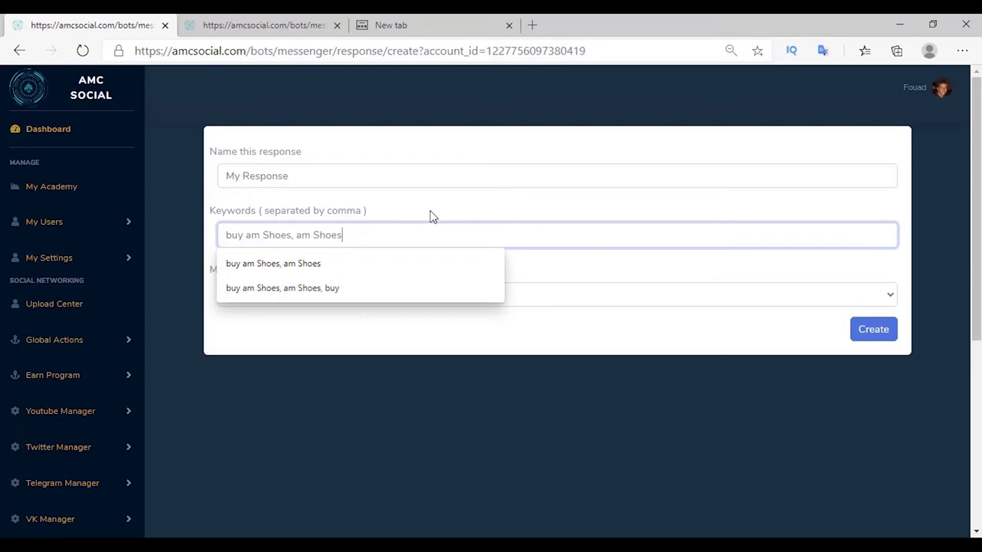
{"action": "left_click", "coordinate": [537, 294]}
{"action": "left_click", "coordinate": [242, 318]}
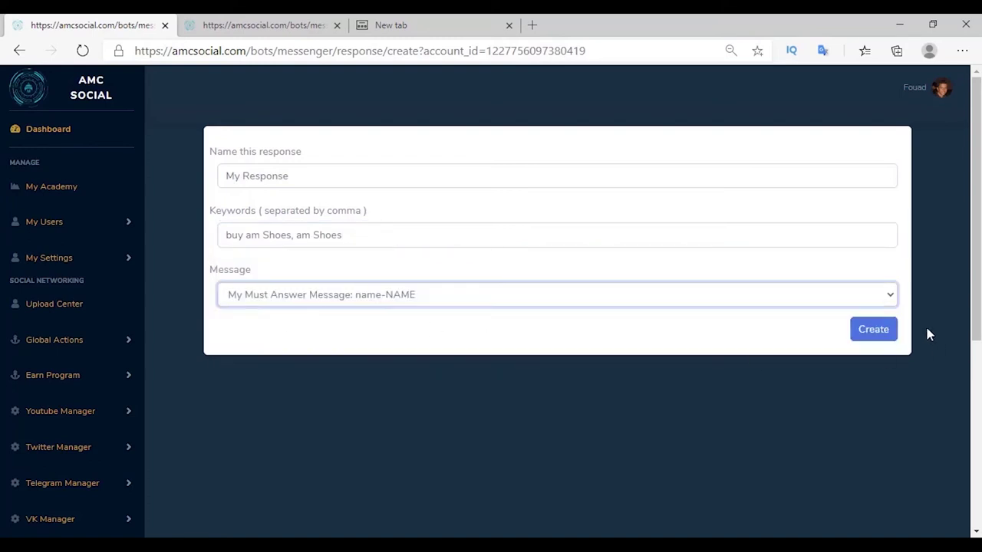
{"action": "left_click", "coordinate": [873, 329]}
{"action": "key", "text": "alt+Left"}
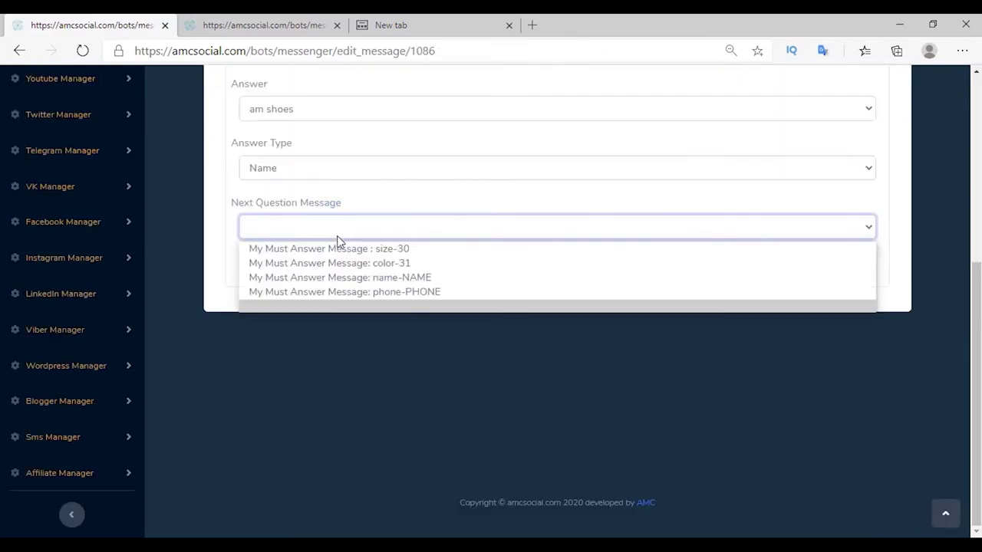
Chain the questions: name to phone-PHONE, phone to size-30, size to color-31.
{"action": "left_click", "coordinate": [348, 292]}
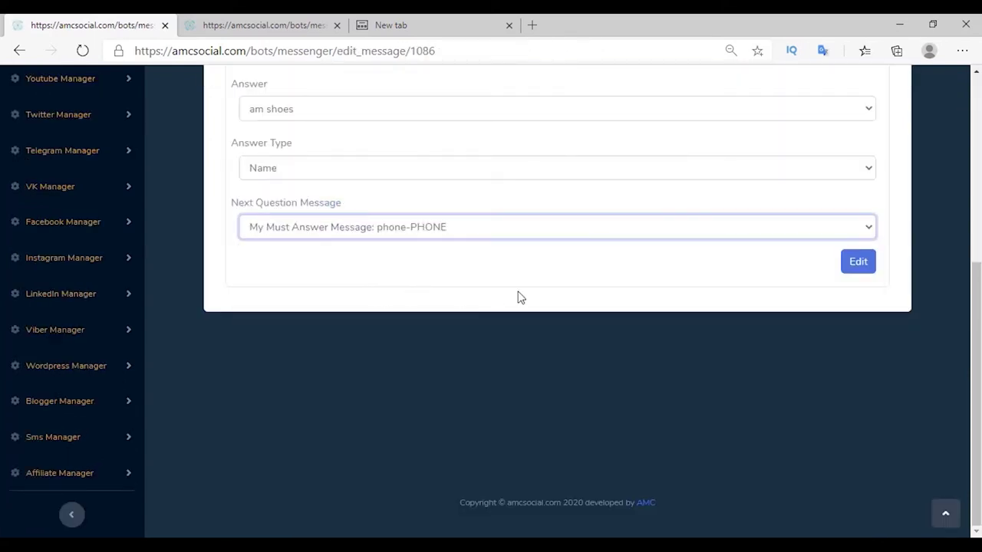
{"action": "key", "text": "Return"}
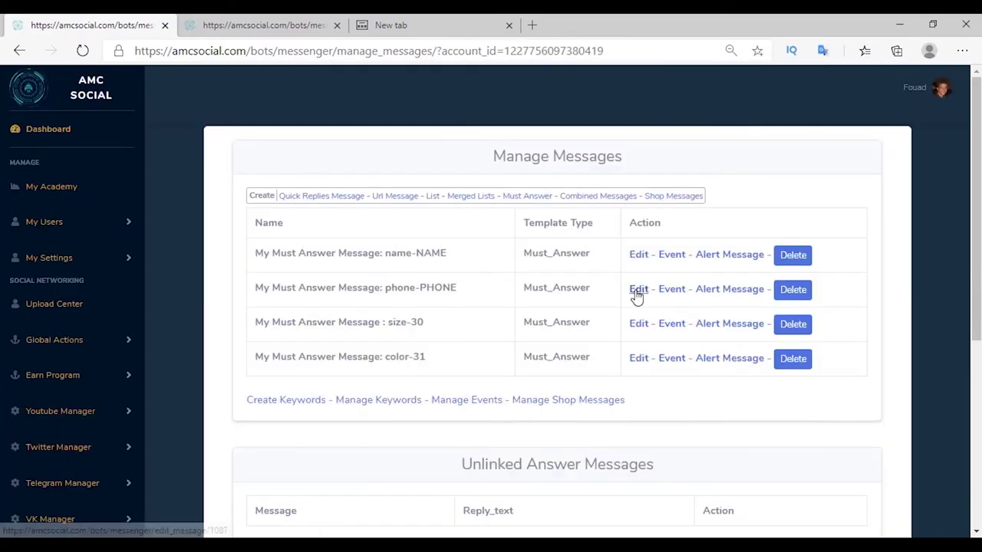
{"action": "left_click", "coordinate": [637, 297]}
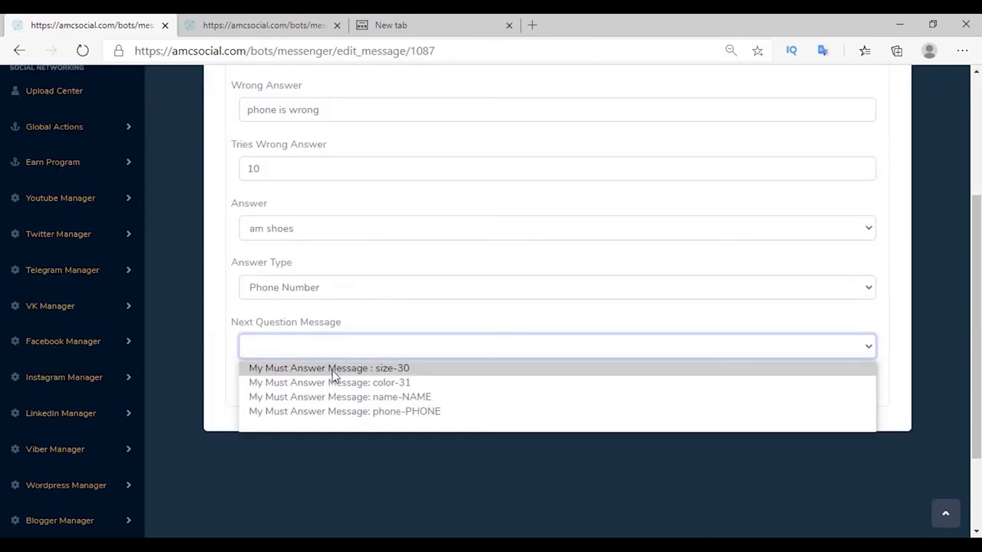
{"action": "left_click", "coordinate": [332, 371]}
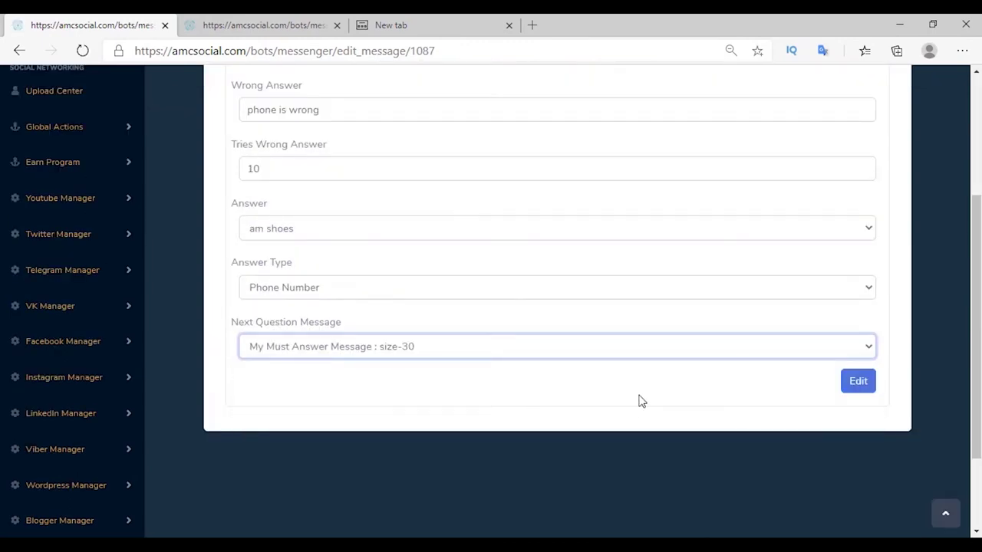
{"action": "left_click", "coordinate": [859, 386]}
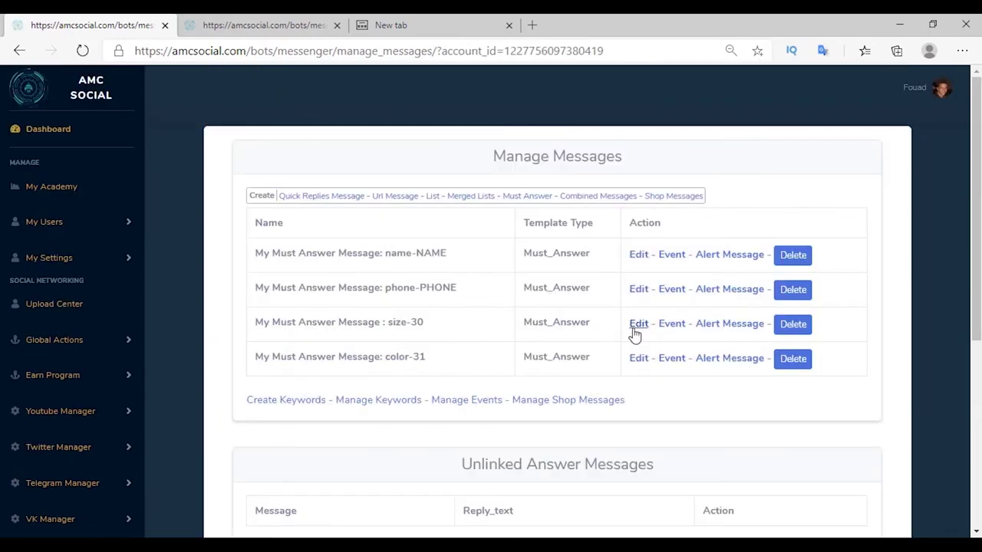
{"action": "left_click", "coordinate": [636, 324]}
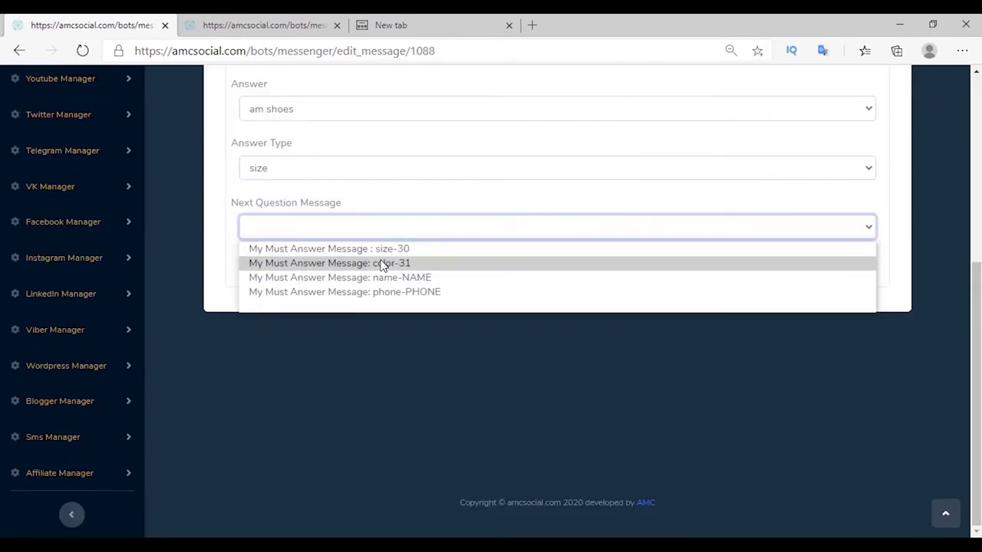
{"action": "left_click", "coordinate": [383, 264]}
{"action": "left_click", "coordinate": [850, 267]}
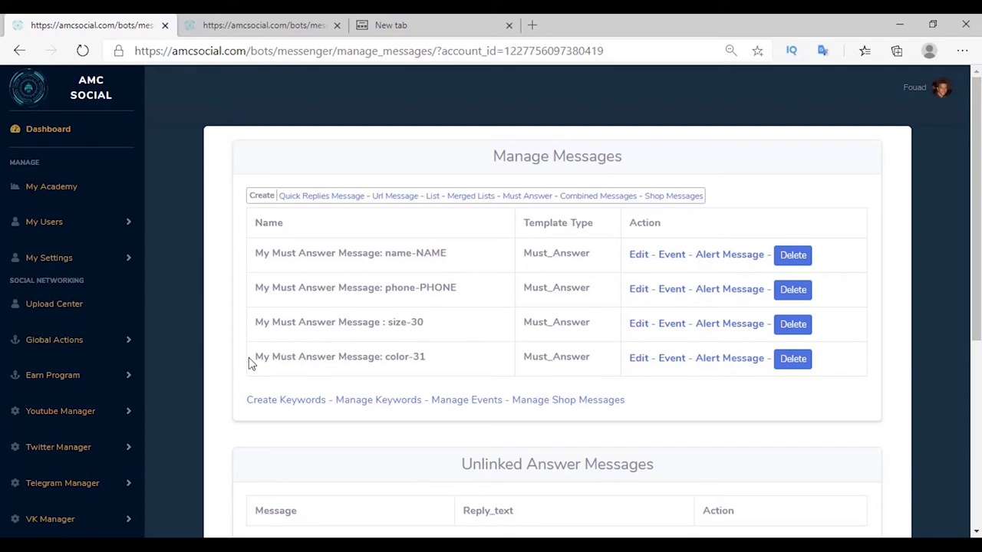
{"action": "left_click_drag", "start_coordinate": [255, 359], "coordinate": [445, 367]}
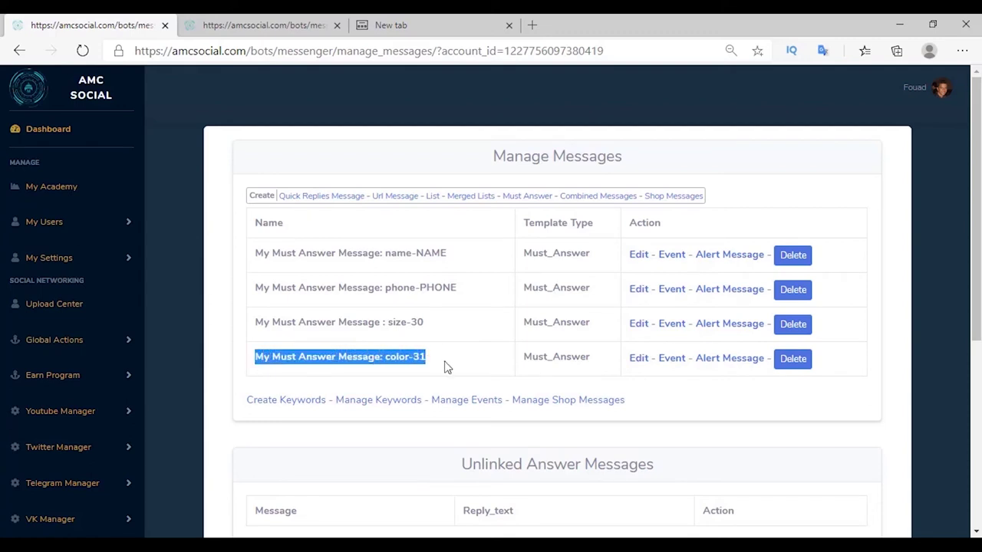
{"action": "left_click", "coordinate": [344, 255]}
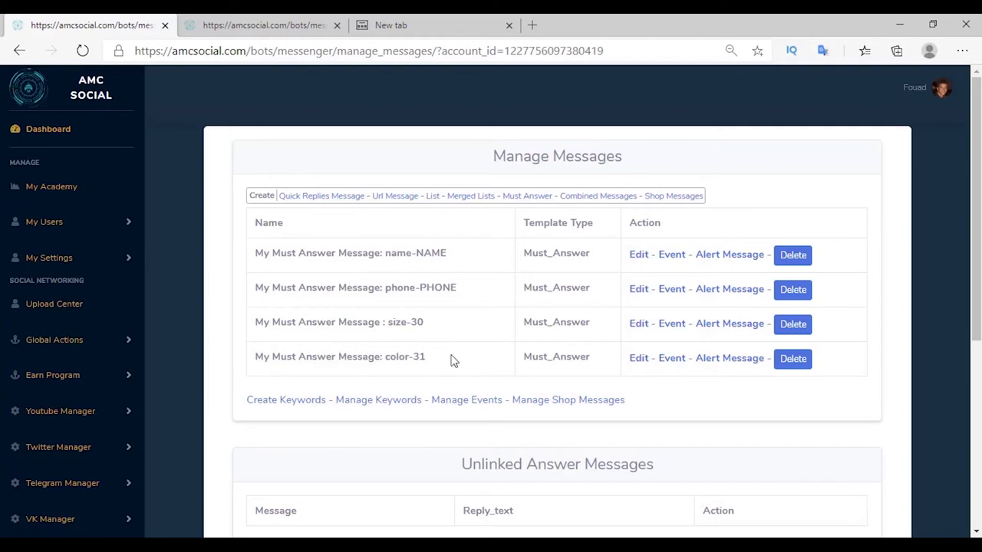
Create the event 'client buy am shoes', using the same text as its description.
{"action": "left_click", "coordinate": [458, 402]}
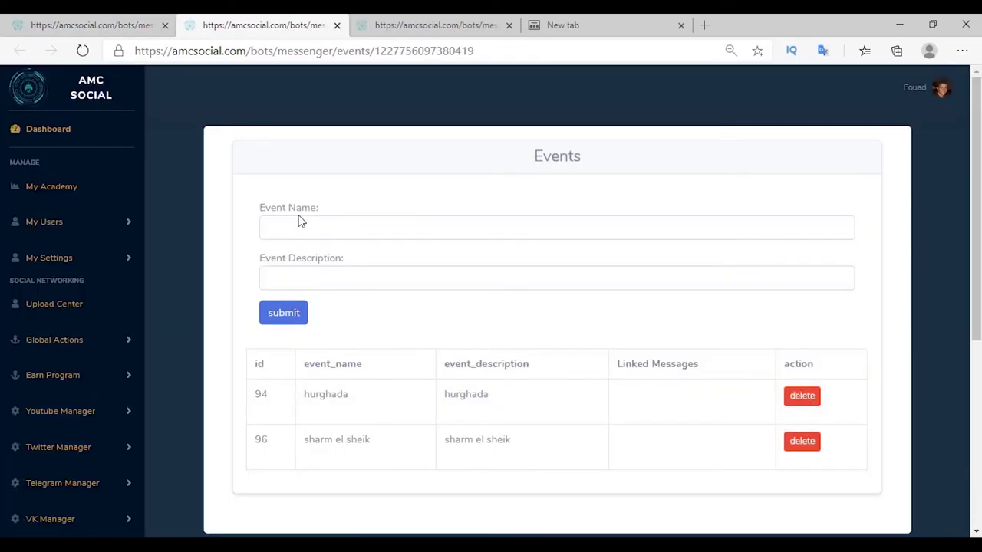
{"action": "left_click", "coordinate": [296, 224]}
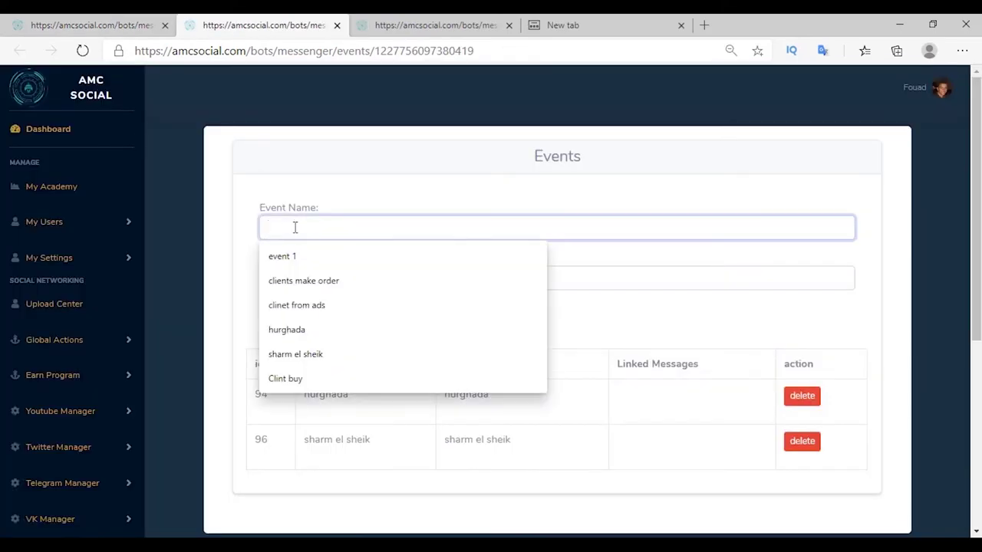
{"action": "type", "text": "client buy am shoes"}
{"action": "left_click", "coordinate": [302, 278]}
{"action": "type", "text": "client buy am shoes"}
{"action": "left_click", "coordinate": [280, 312]}
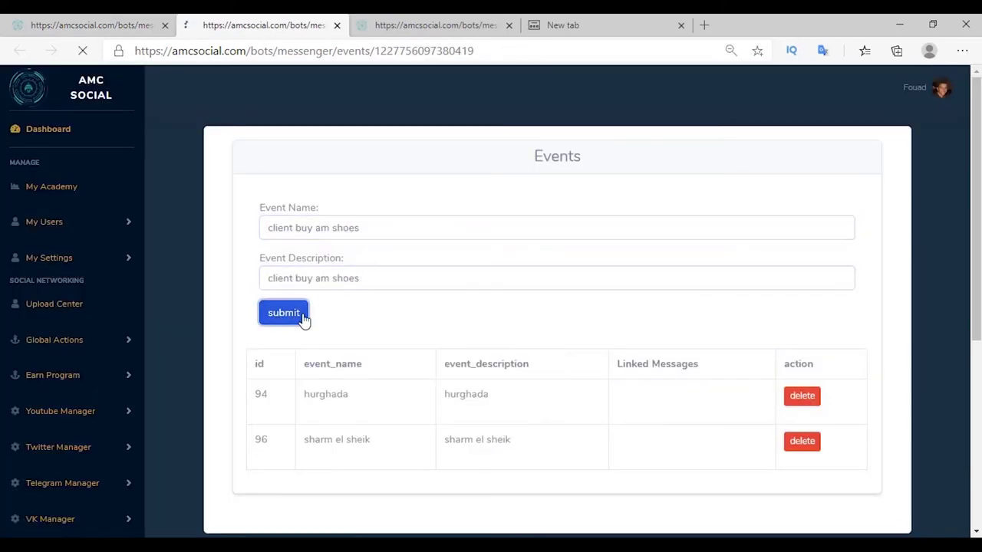
{"action": "key", "text": "ctrl+shift+Tab"}
Attach the client buy am shoes event to the color-31 message.
{"action": "left_click", "coordinate": [278, 219]}
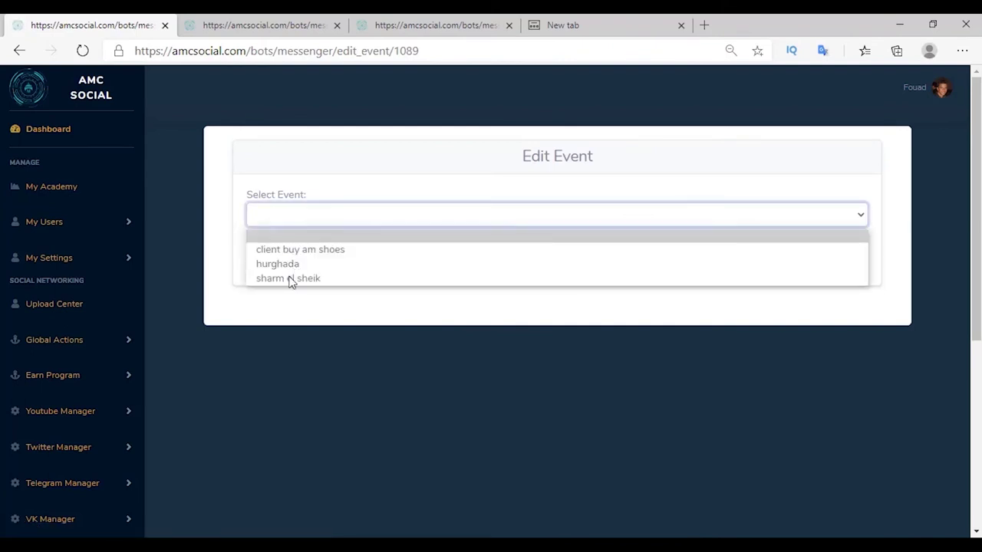
{"action": "left_click", "coordinate": [276, 250]}
{"action": "left_click", "coordinate": [274, 255]}
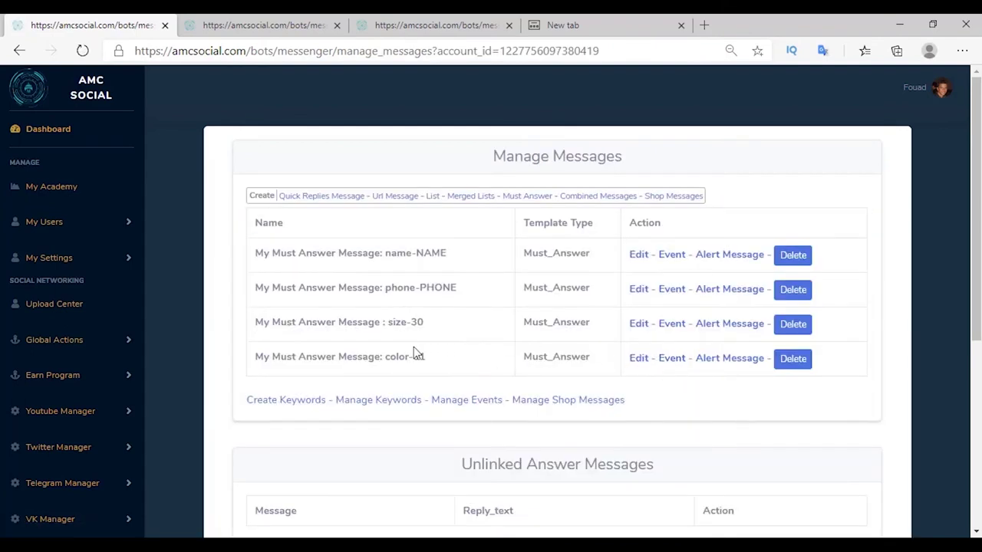
{"action": "left_click_drag", "start_coordinate": [386, 356], "coordinate": [456, 373]}
{"action": "left_click", "coordinate": [456, 371]}
Remove the existing viber alert recipient from the color question's alert settings.
{"action": "left_click", "coordinate": [712, 362]}
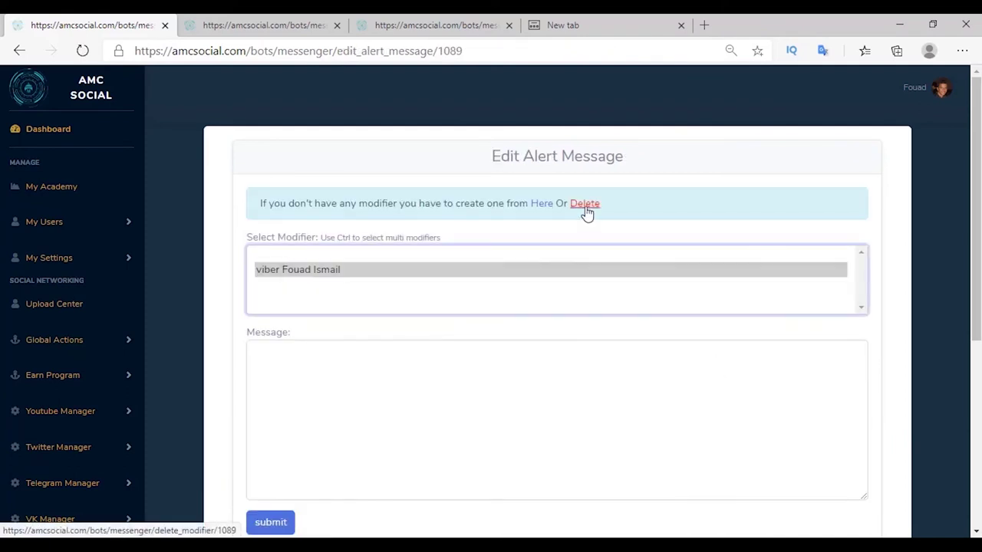
{"action": "left_click", "coordinate": [585, 207]}
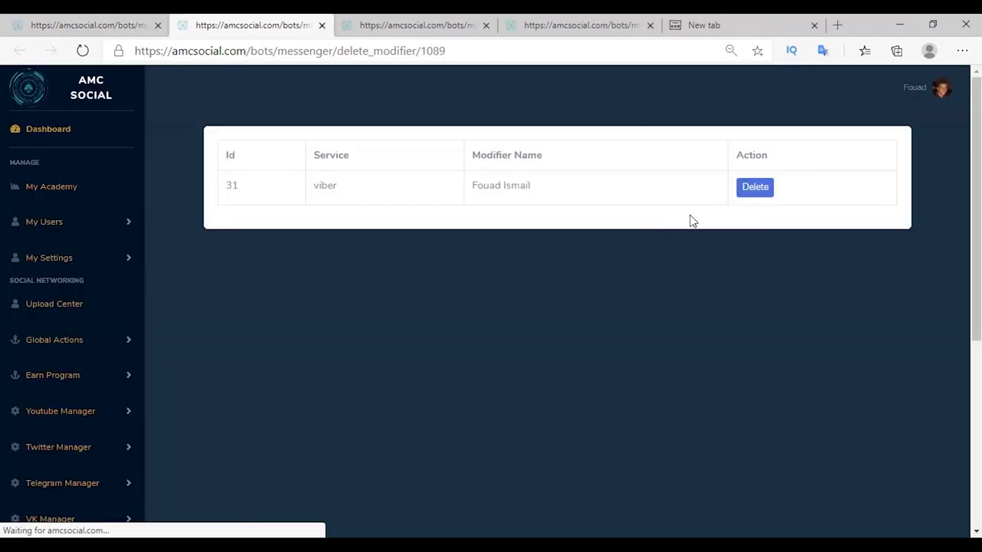
{"action": "left_click", "coordinate": [754, 189]}
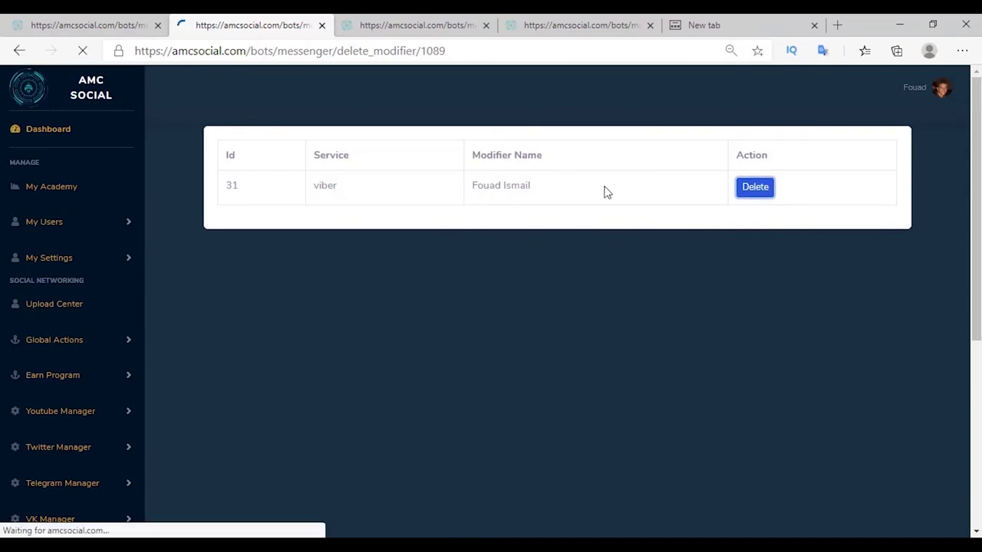
{"action": "left_click", "coordinate": [322, 25]}
Start adding a new alert recipient, searching subscribers on facebook.
{"action": "left_click", "coordinate": [542, 204]}
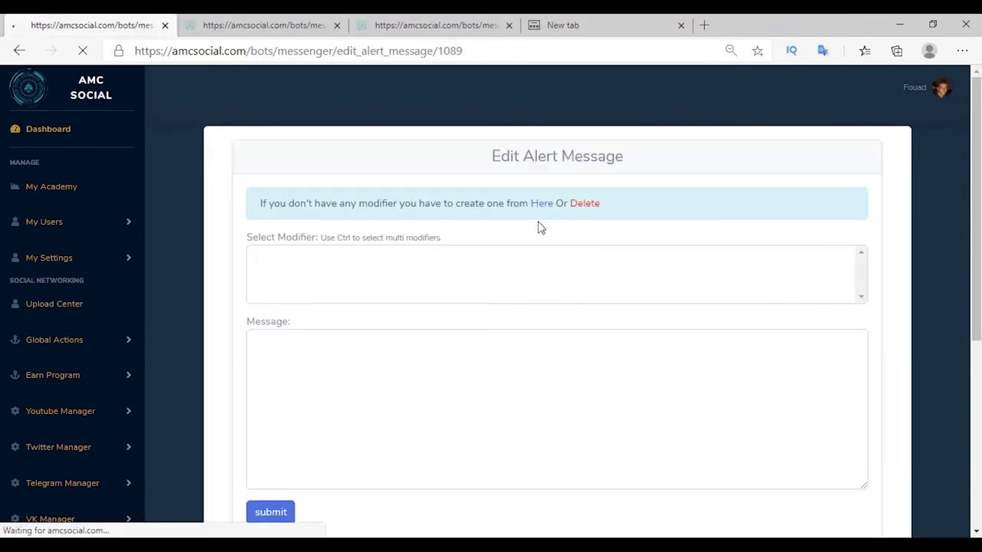
{"action": "left_click", "coordinate": [269, 216]}
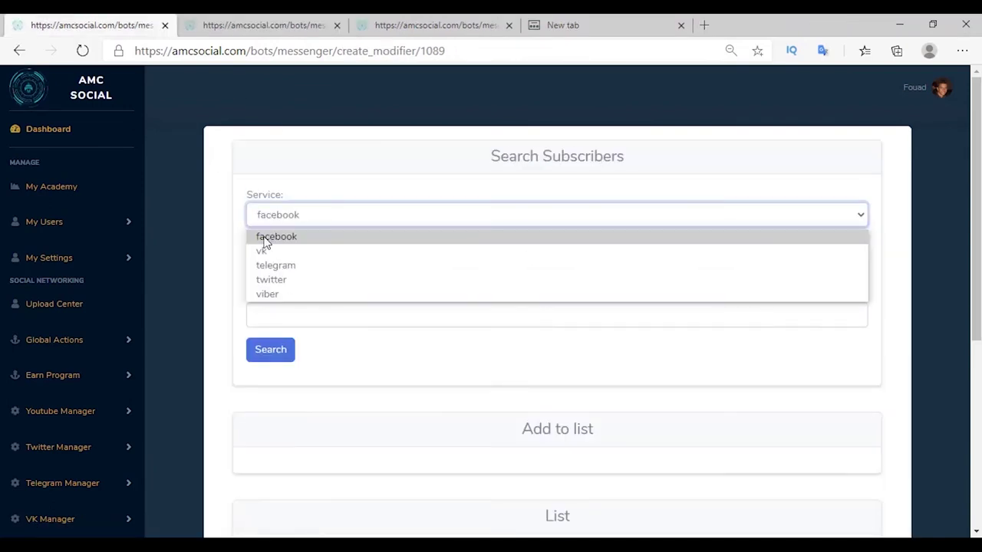
{"action": "left_click", "coordinate": [264, 237]}
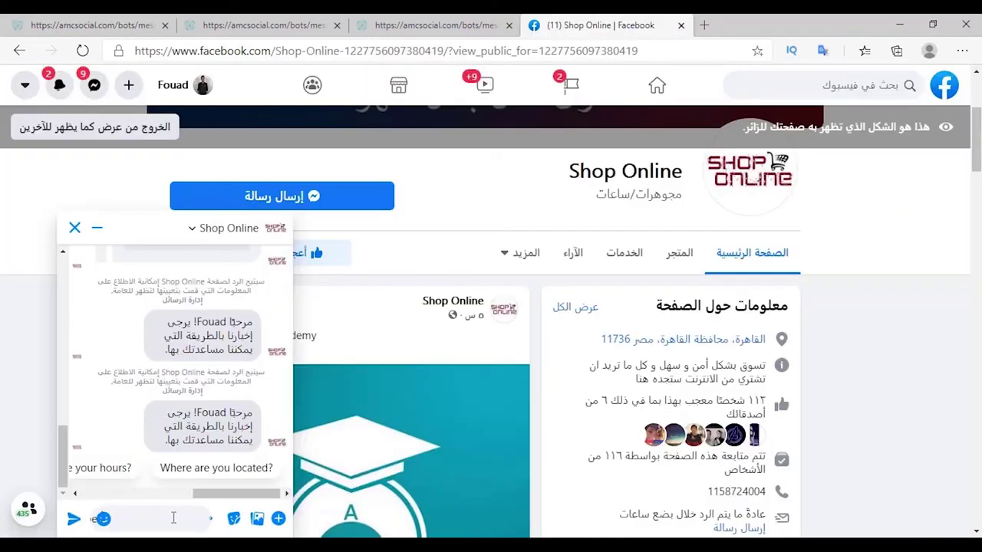
Send 'am Shoes', the tester's name and phone in the chat, then search facebook subscribers.
{"action": "type", "text": "am Shoes"}
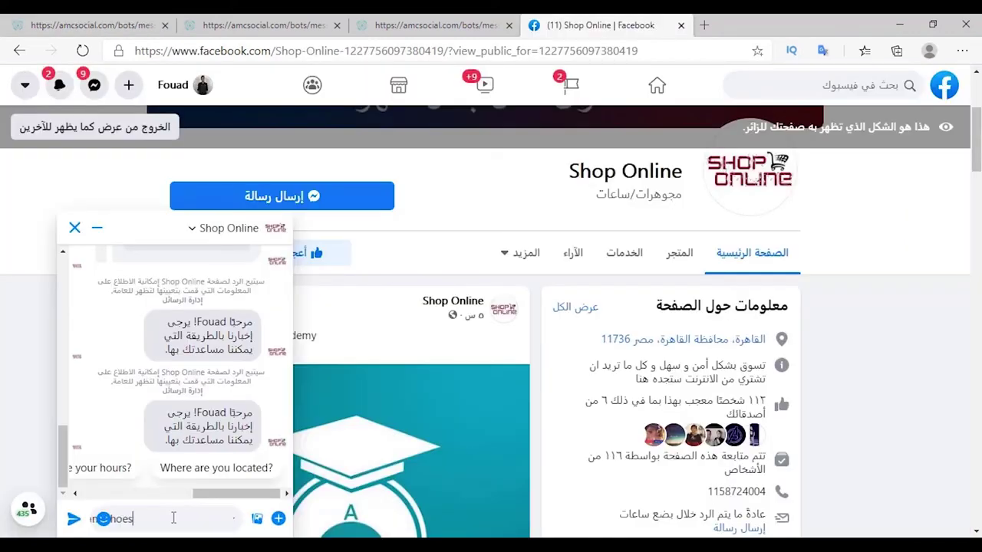
{"action": "key", "text": "Return"}
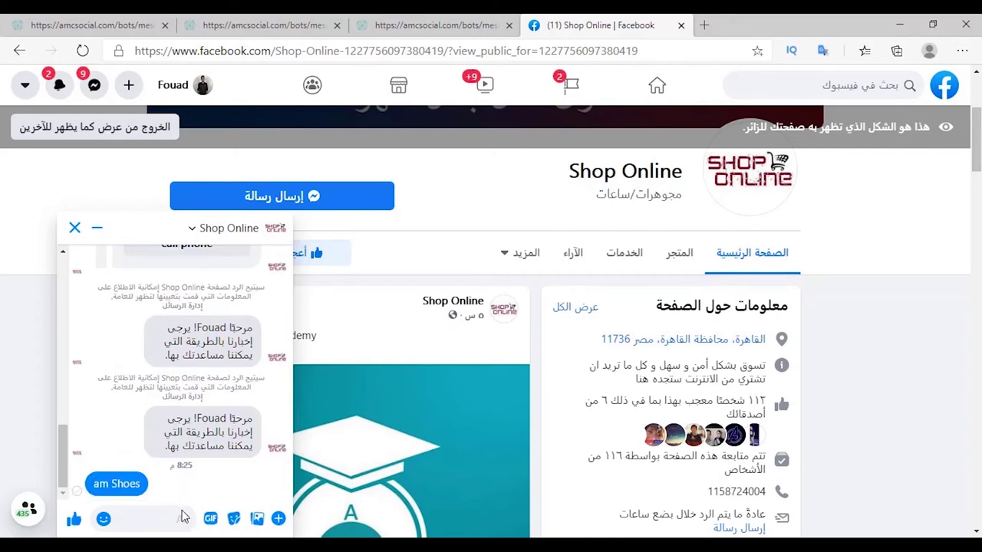
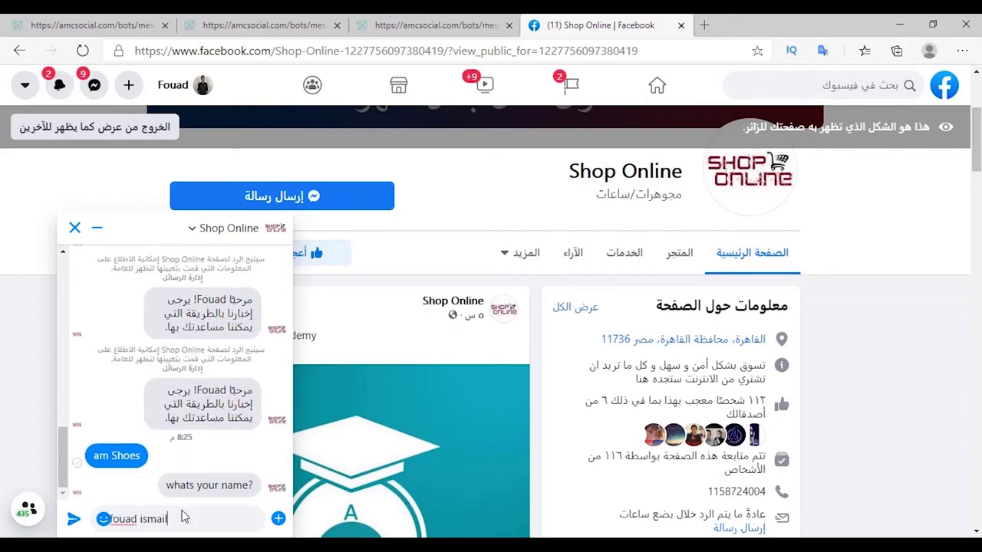
{"action": "key", "text": "Return"}
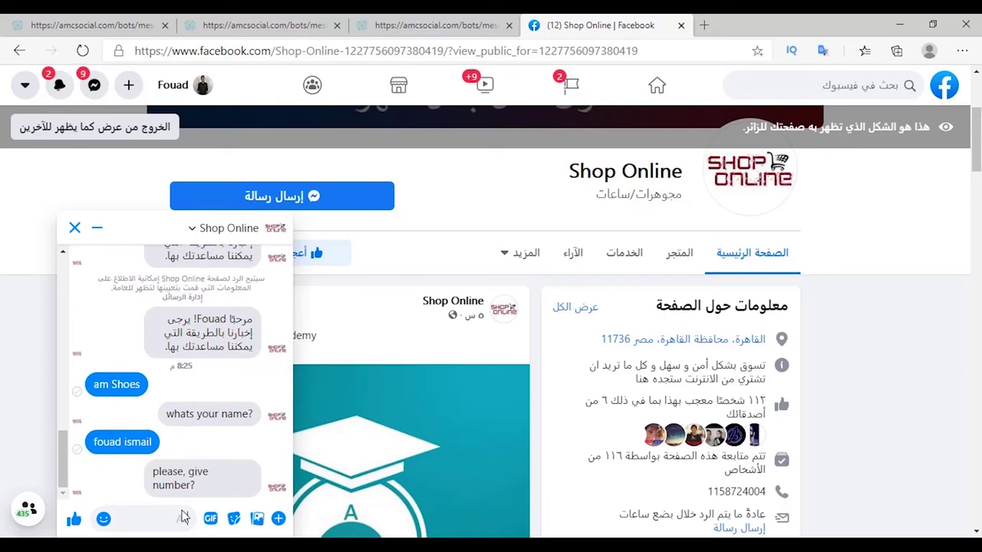
{"action": "key", "text": "Return"}
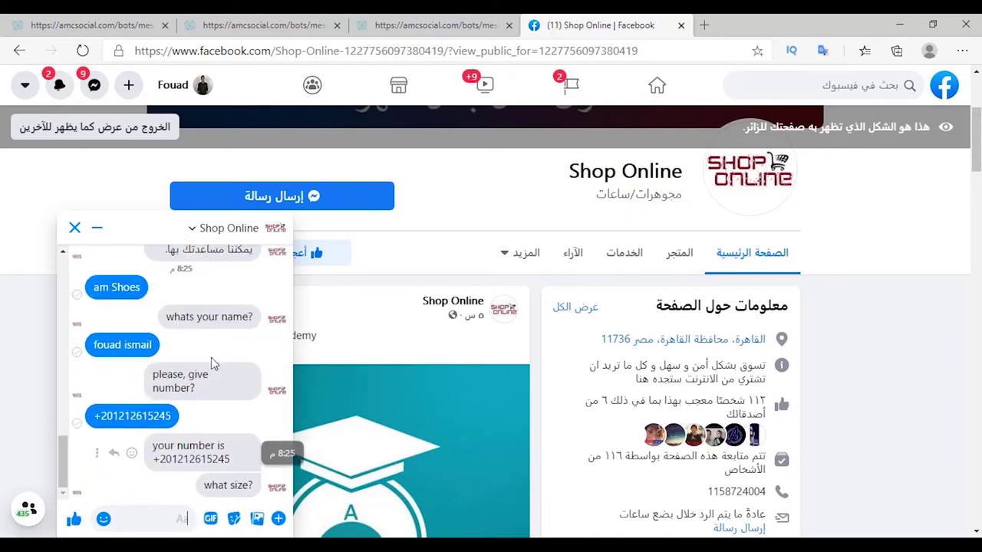
{"action": "key", "text": "ctrl+1"}
{"action": "left_click", "coordinate": [283, 351]}
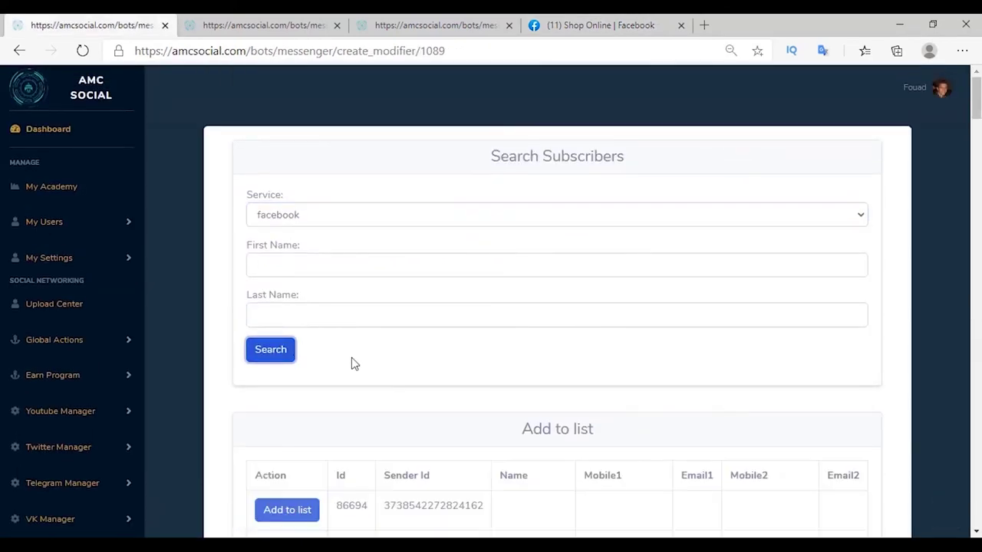
Save the new chat subscriber as a messenger modifier and choose it for the alert.
{"action": "scroll", "coordinate": [278, 244], "scroll_direction": "down", "scroll_amount": 5}
{"action": "left_click", "coordinate": [278, 241]}
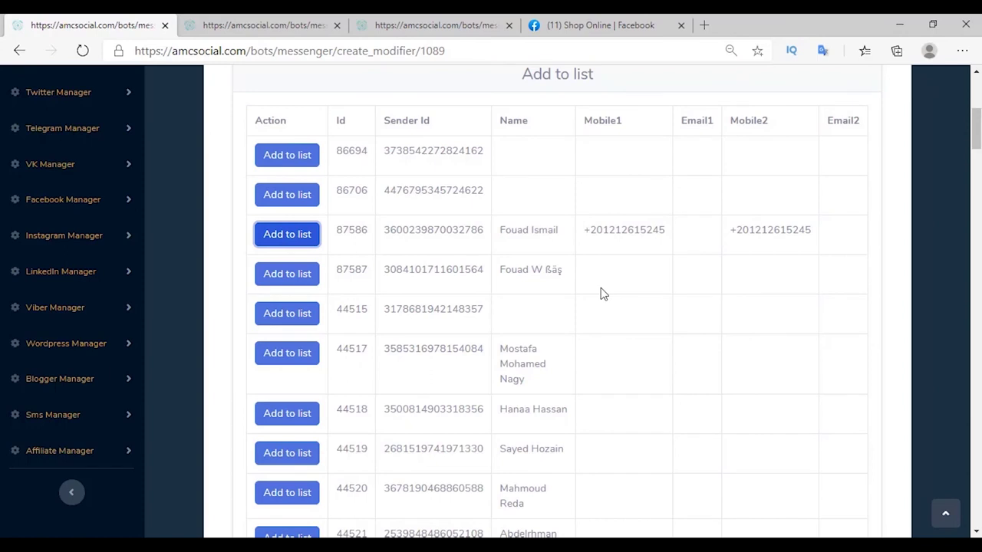
{"action": "scroll", "coordinate": [602, 294], "scroll_direction": "down", "scroll_amount": 10}
{"action": "left_click", "coordinate": [263, 385]}
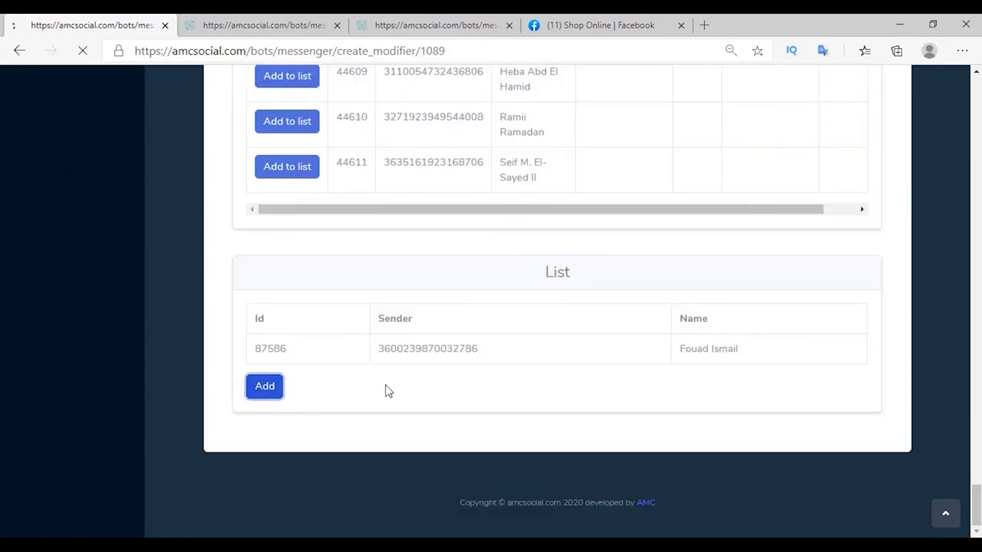
{"action": "scroll", "coordinate": [391, 394], "scroll_direction": "down", "scroll_amount": 3}
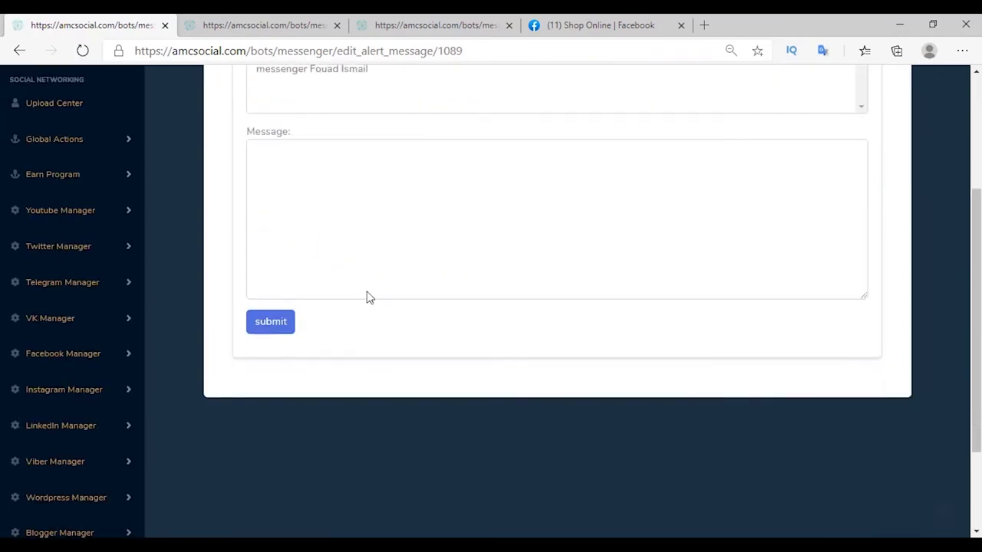
{"action": "scroll", "coordinate": [366, 297], "scroll_direction": "up", "scroll_amount": 2}
{"action": "left_click", "coordinate": [268, 202]}
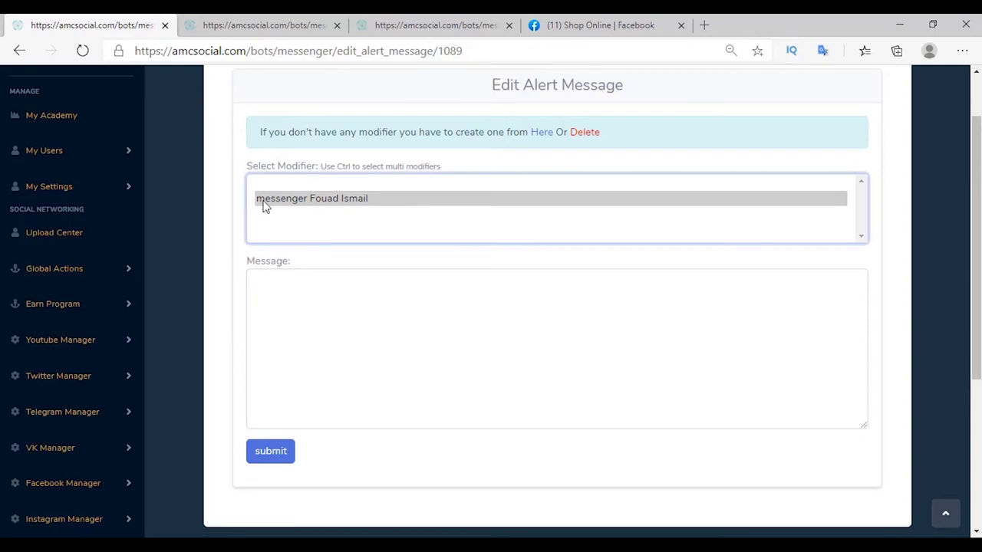
Save the alert message 'new order' for the messenger modifier.
{"action": "left_click", "coordinate": [276, 201], "text": "ctrl"}
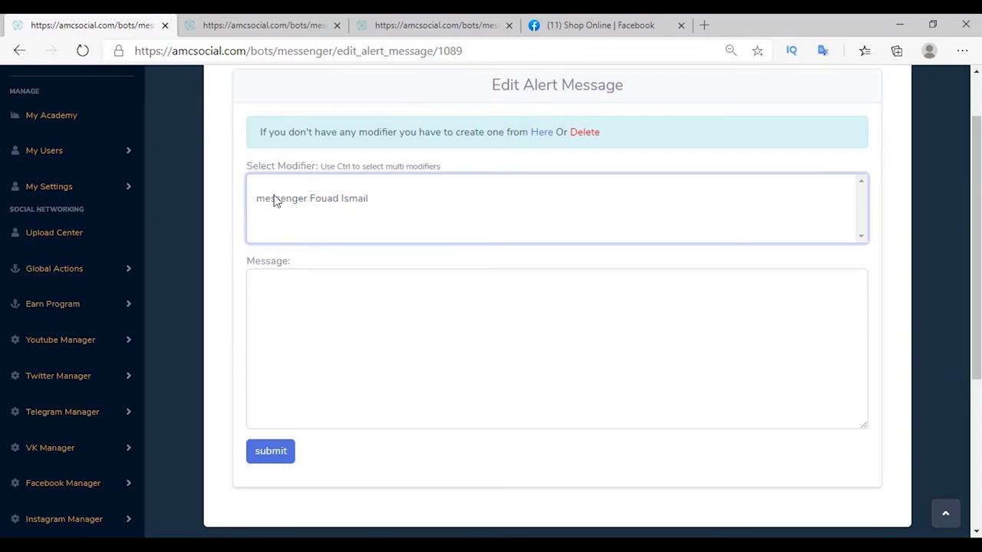
{"action": "left_click", "coordinate": [274, 201]}
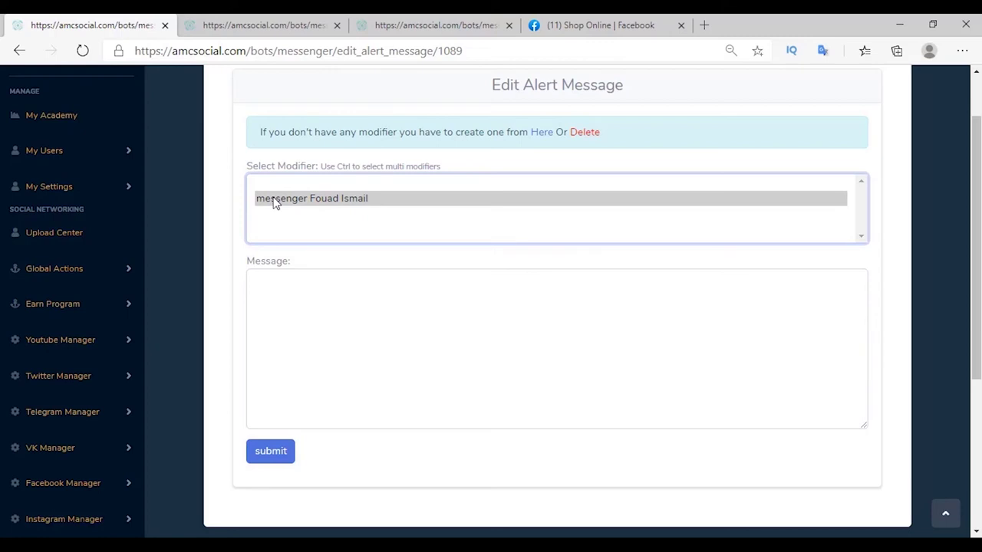
{"action": "left_click", "coordinate": [264, 283]}
{"action": "type", "text": "new order"}
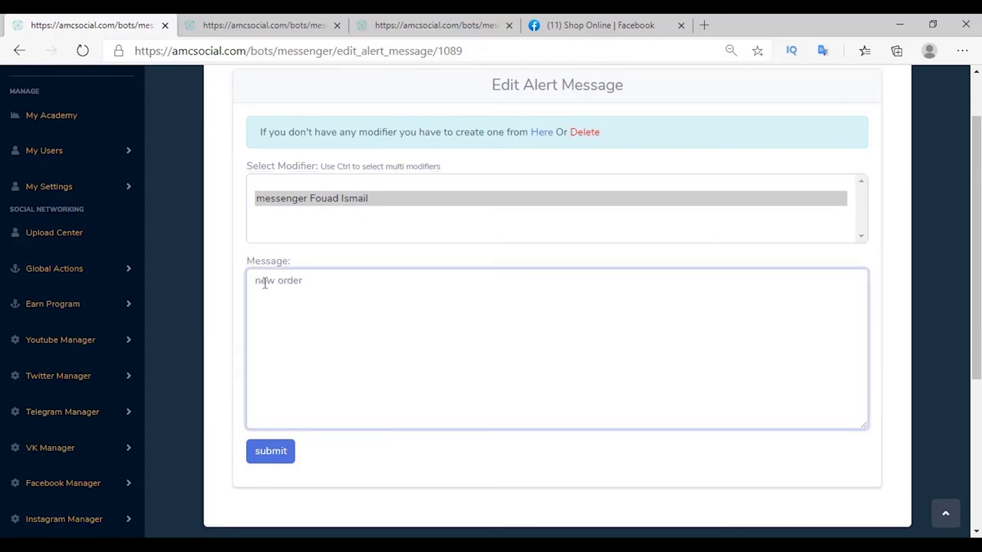
{"action": "left_click", "coordinate": [272, 457]}
{"action": "key", "text": "ctrl+4"}
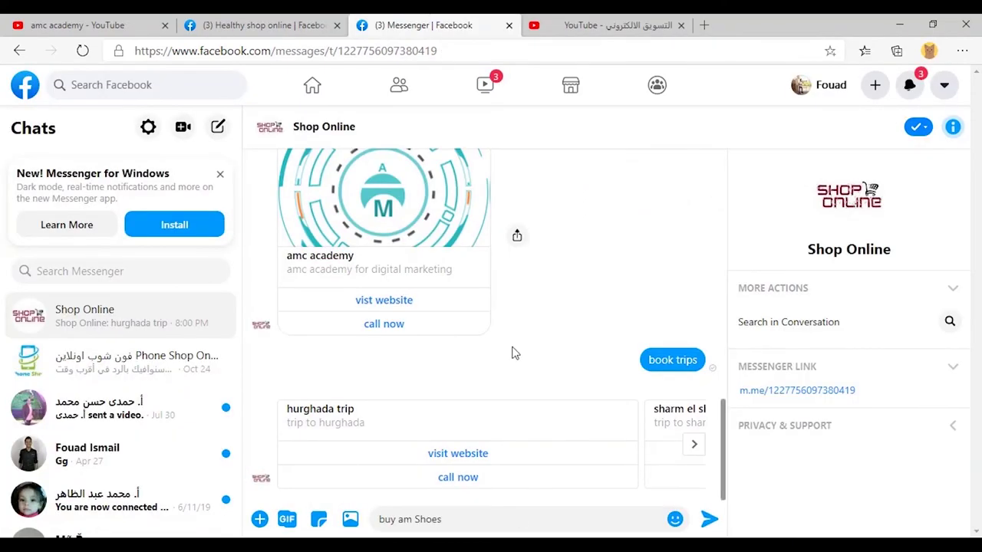
Send 'buy am Shoes', the customer's name, then an invalid and a corrected phone number.
{"action": "key", "text": "Return"}
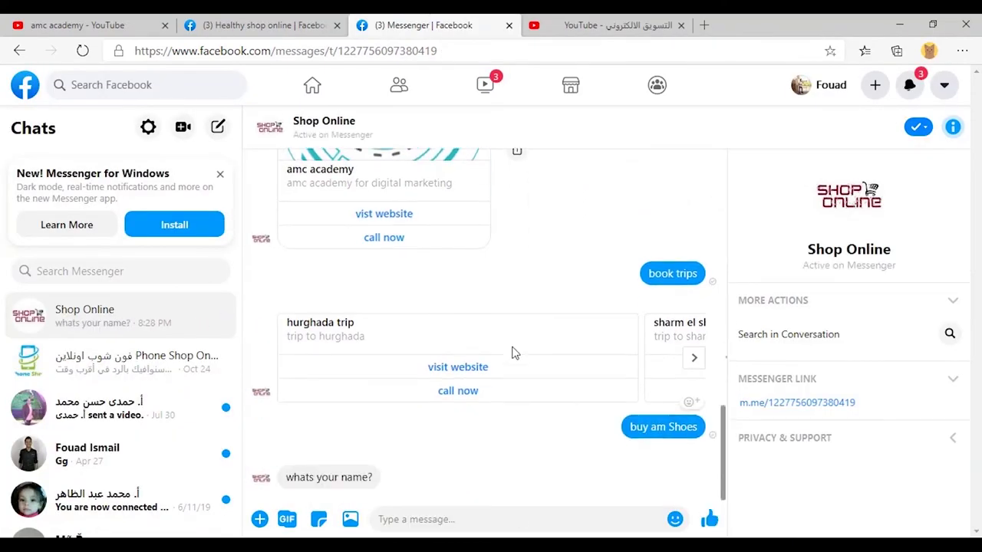
{"action": "key", "text": "Return"}
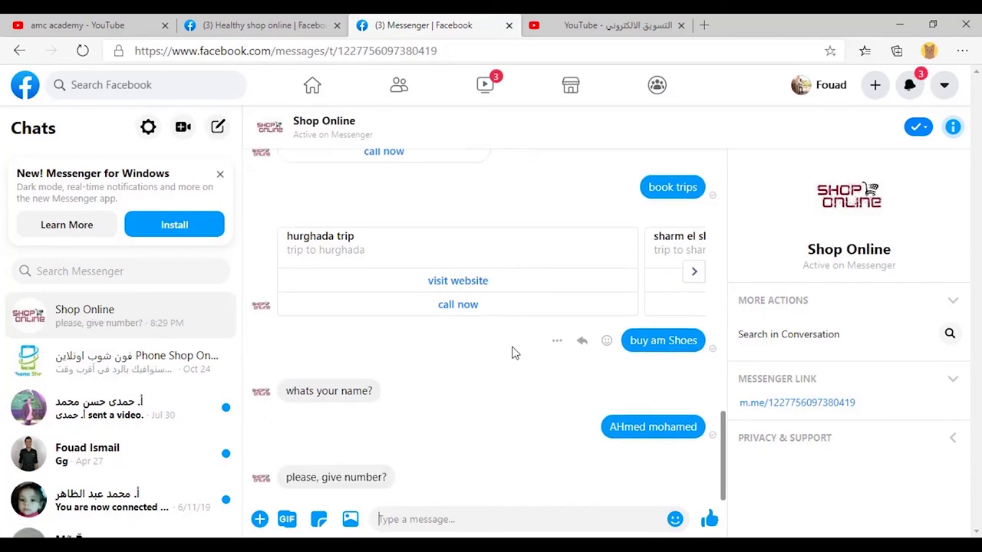
{"action": "key", "text": "Return"}
{"action": "key", "text": "Return"}
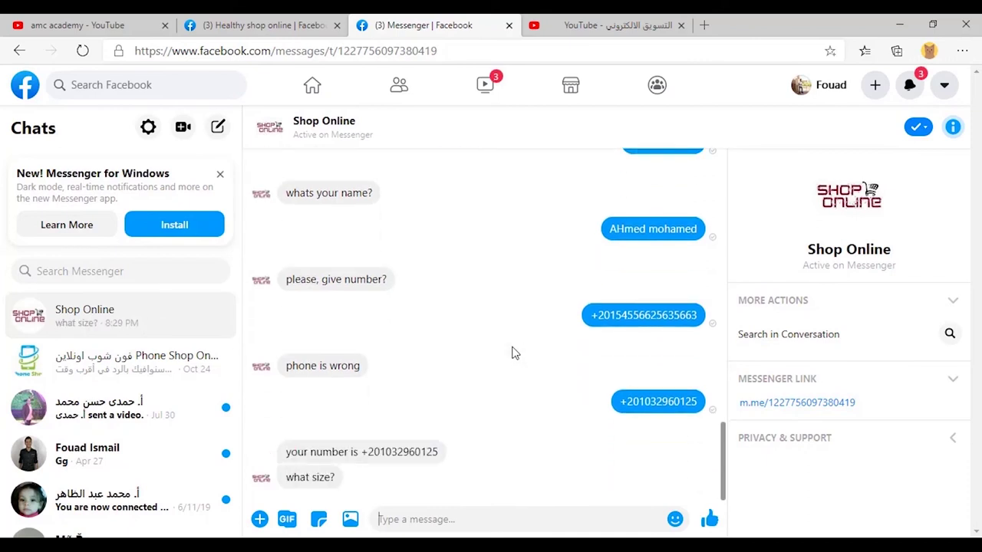
Answer size 47 then 44, and colour 'i need red' then 'red'.
{"action": "type", "text": "47"}
{"action": "key", "text": "Return"}
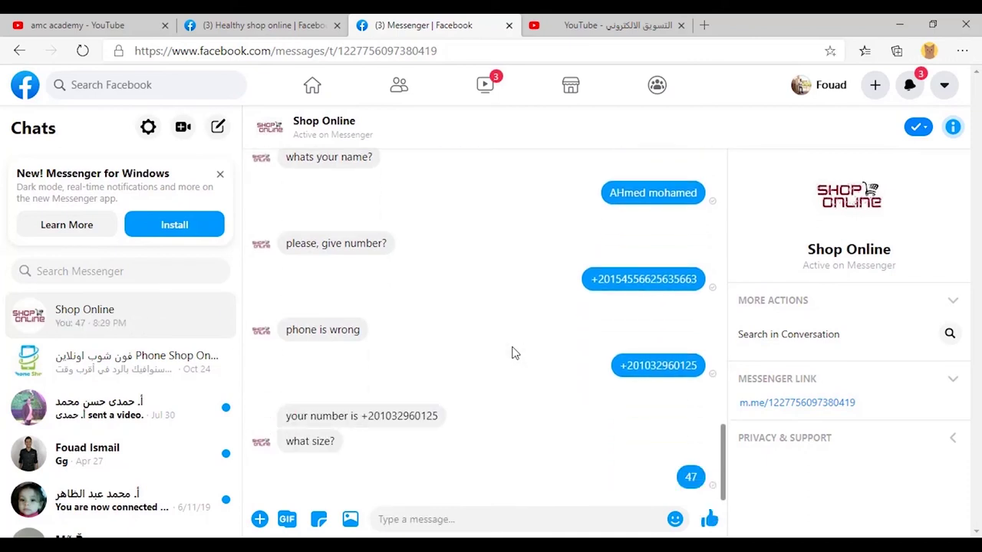
{"action": "type", "text": "45"}
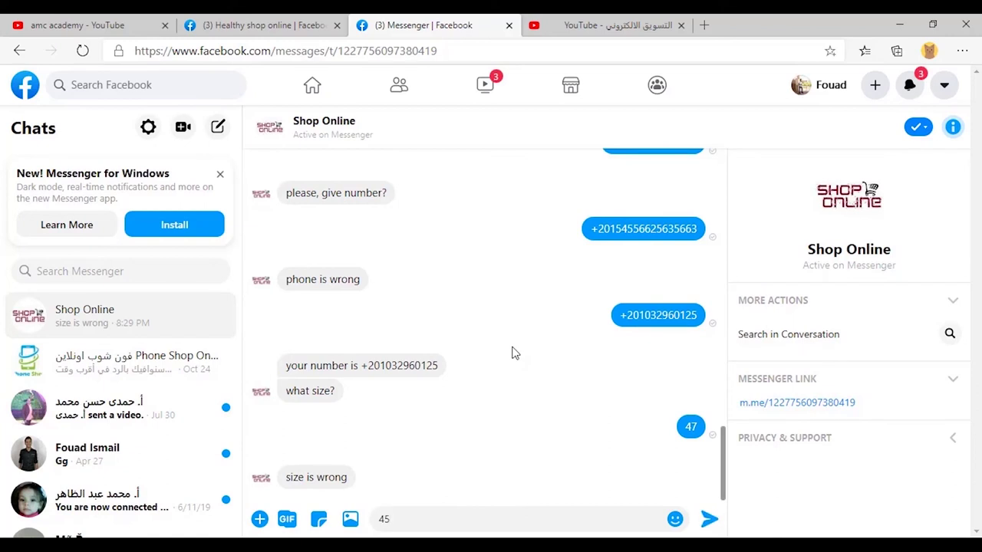
{"action": "key", "text": "BackSpace"}
{"action": "type", "text": "4"}
{"action": "key", "text": "Return"}
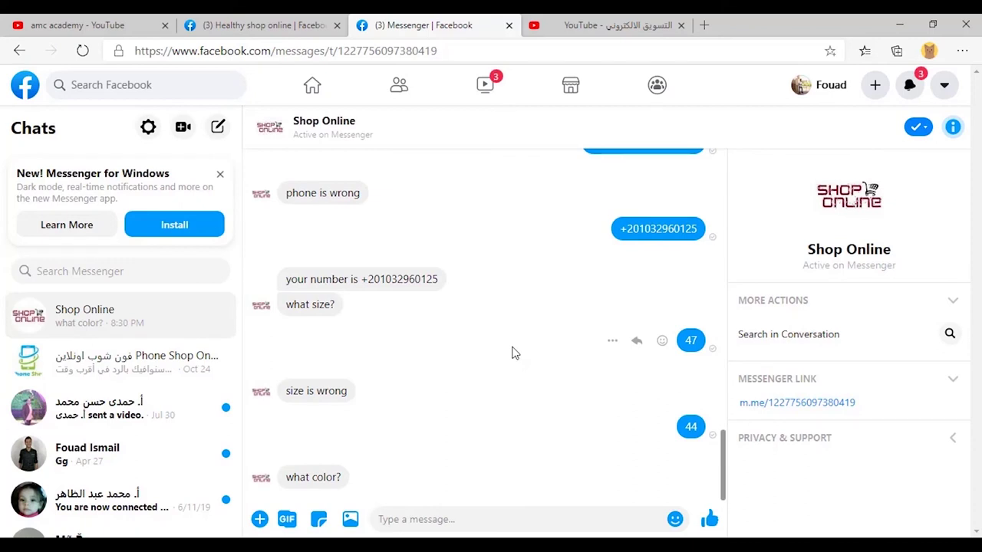
{"action": "type", "text": "i need red"}
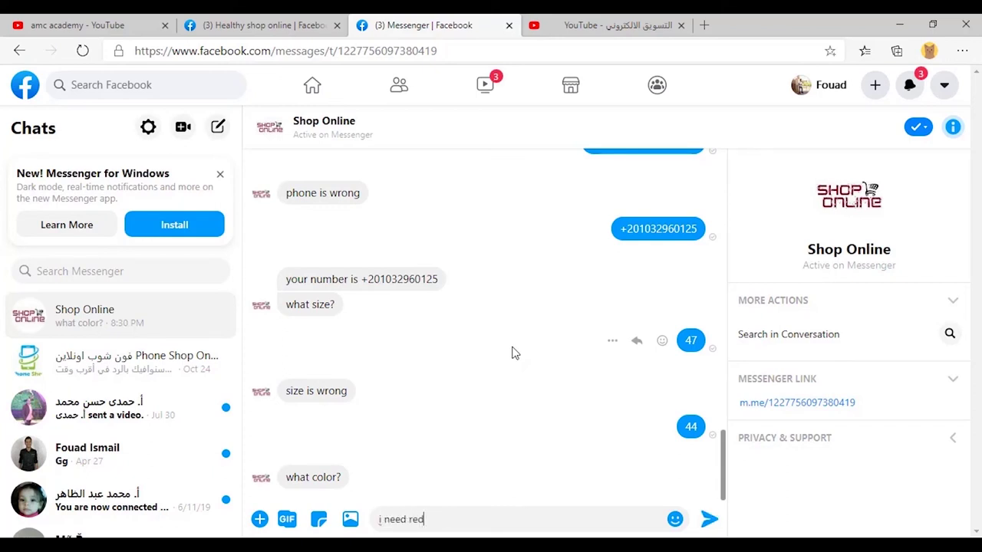
{"action": "key", "text": "Return"}
{"action": "type", "text": "red"}
{"action": "key", "text": "Return"}
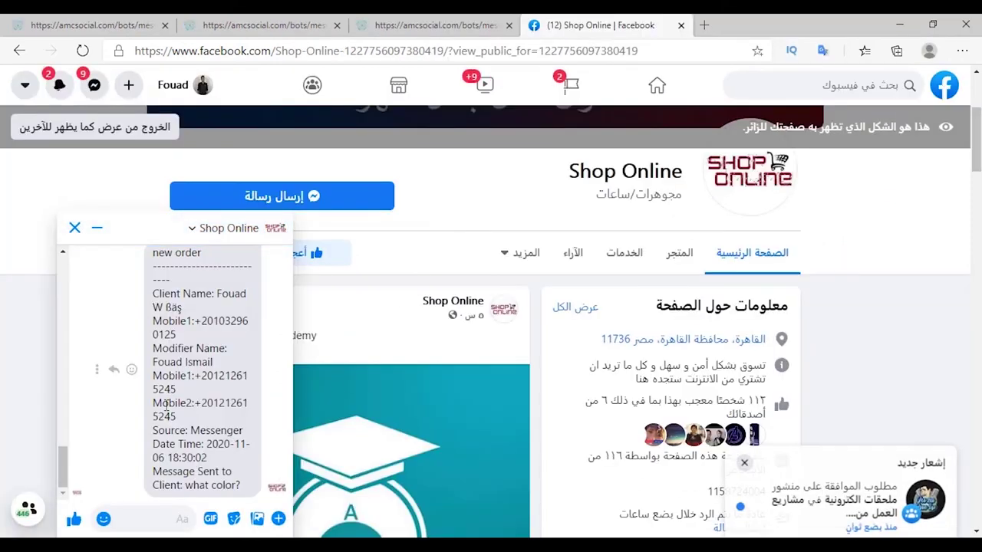
{"action": "scroll", "coordinate": [146, 360], "scroll_direction": "up", "scroll_amount": 1}
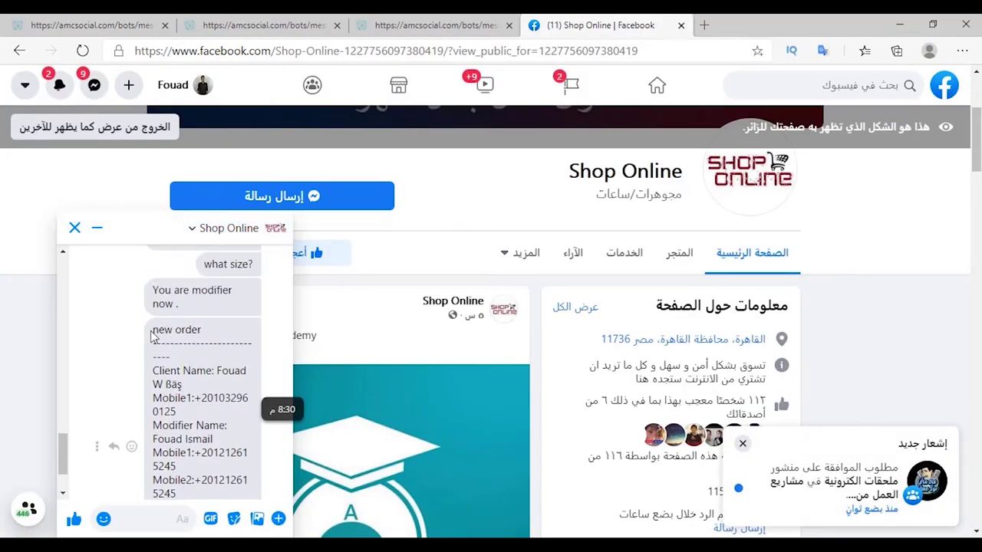
{"action": "scroll", "coordinate": [162, 331], "scroll_direction": "down", "scroll_amount": 2}
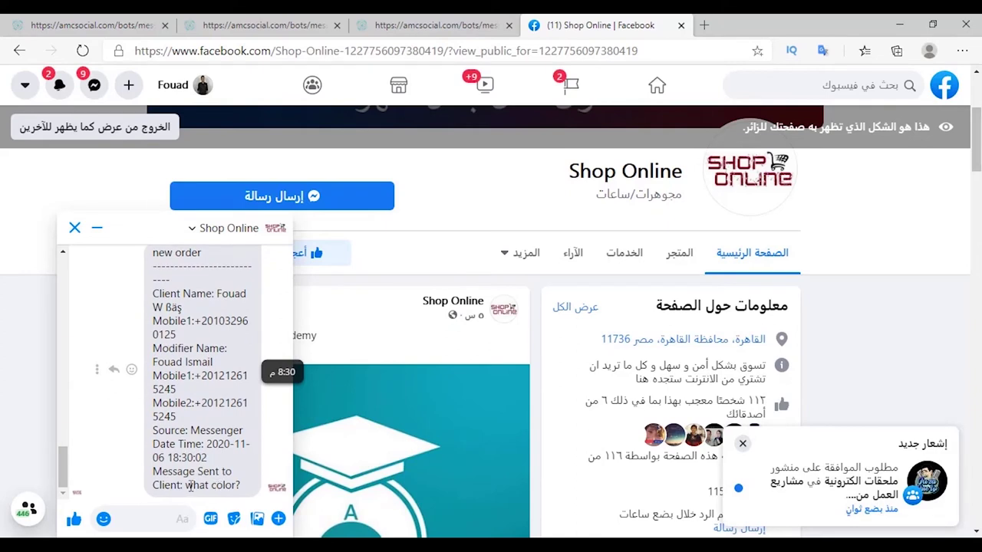
{"action": "scroll", "coordinate": [178, 435], "scroll_direction": "up", "scroll_amount": 1}
{"action": "scroll", "coordinate": [178, 436], "scroll_direction": "up", "scroll_amount": 1}
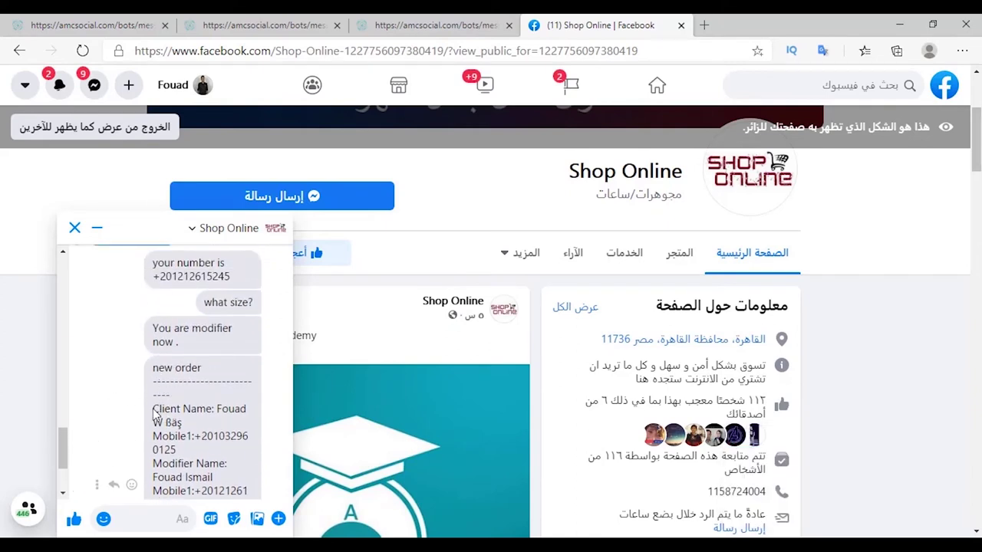
{"action": "left_click_drag", "start_coordinate": [153, 370], "coordinate": [211, 369]}
{"action": "scroll", "coordinate": [162, 368], "scroll_direction": "down", "scroll_amount": 1}
{"action": "left_click", "coordinate": [162, 378]}
{"action": "scroll", "coordinate": [160, 373], "scroll_direction": "down", "scroll_amount": 2}
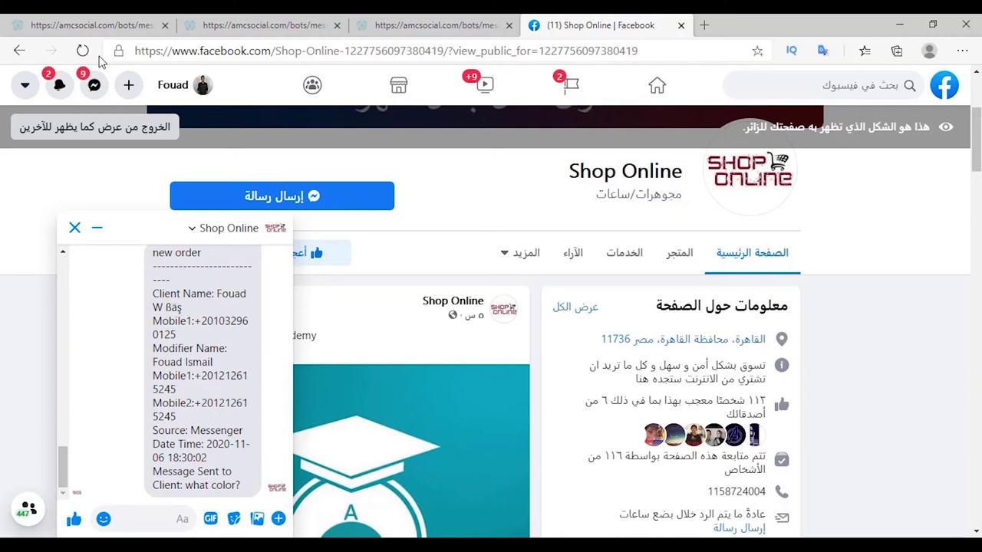
Filter the Shop Online bot subscribers by the client buy am shoes source.
{"action": "left_click", "coordinate": [92, 25]}
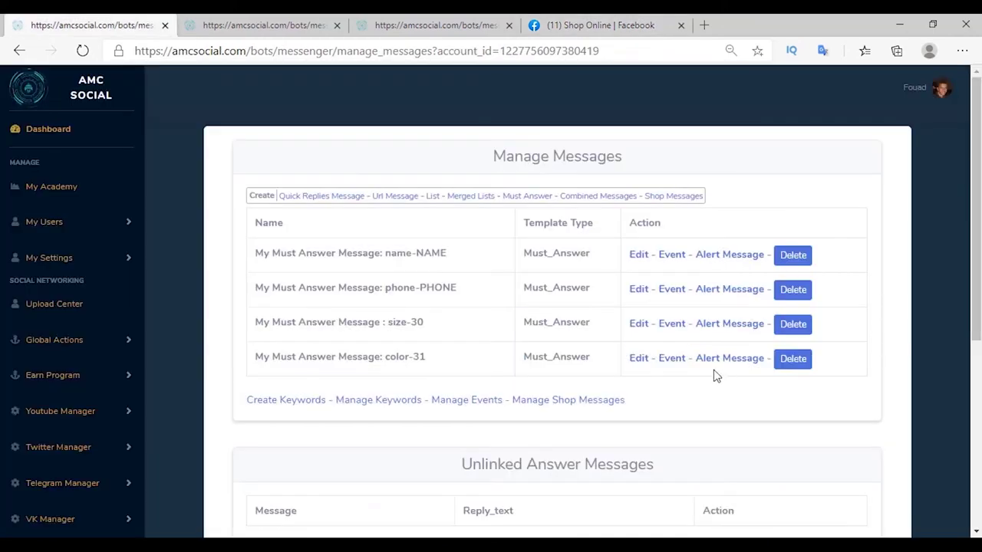
{"action": "scroll", "coordinate": [724, 375], "scroll_direction": "down", "scroll_amount": 10}
{"action": "right_click", "coordinate": [67, 406]}
{"action": "left_click", "coordinate": [52, 410]}
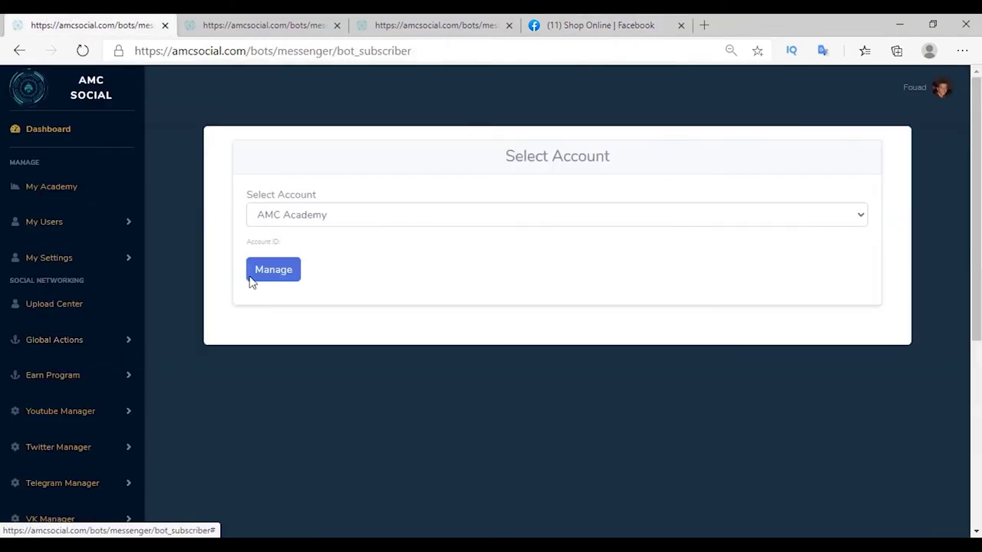
{"action": "left_click", "coordinate": [248, 222]}
{"action": "left_click", "coordinate": [364, 296]}
{"action": "left_click", "coordinate": [331, 228]}
{"action": "left_click", "coordinate": [293, 294]}
Review the collected am shoes answers showing sizes 44 and 45 in red.
{"action": "scroll", "coordinate": [331, 460], "scroll_direction": "down", "scroll_amount": 5}
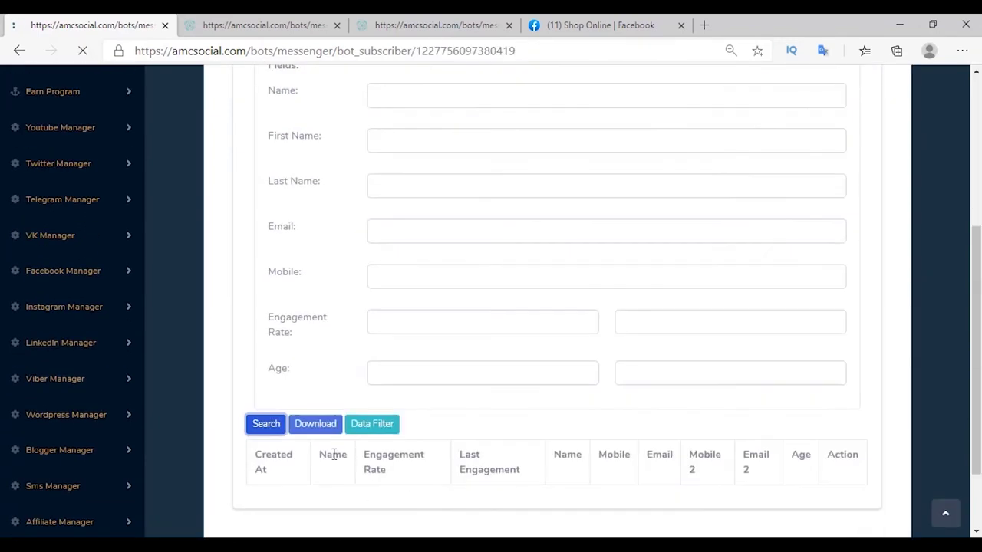
{"action": "scroll", "coordinate": [331, 458], "scroll_direction": "down", "scroll_amount": 3}
{"action": "left_click", "coordinate": [307, 435]}
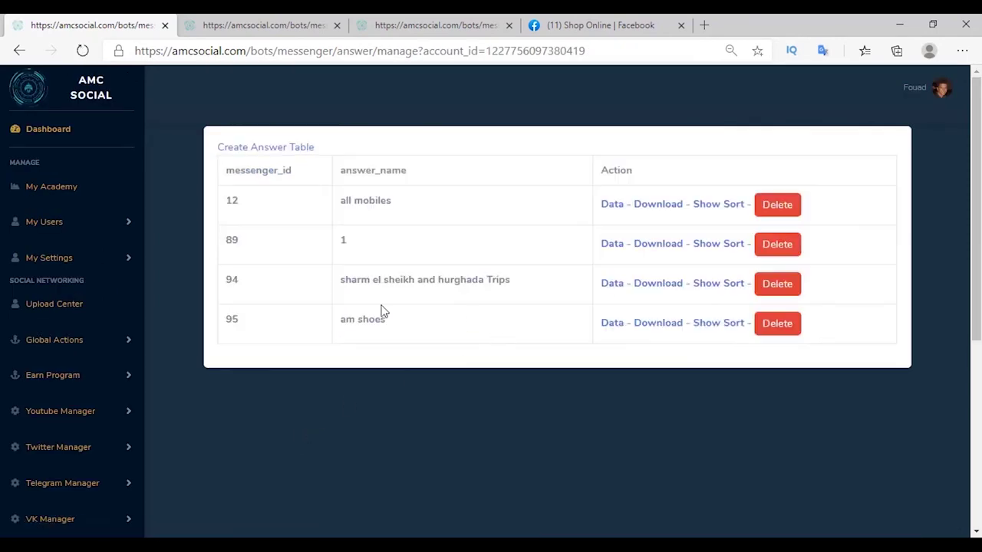
{"action": "left_click_drag", "start_coordinate": [385, 314], "coordinate": [340, 320]}
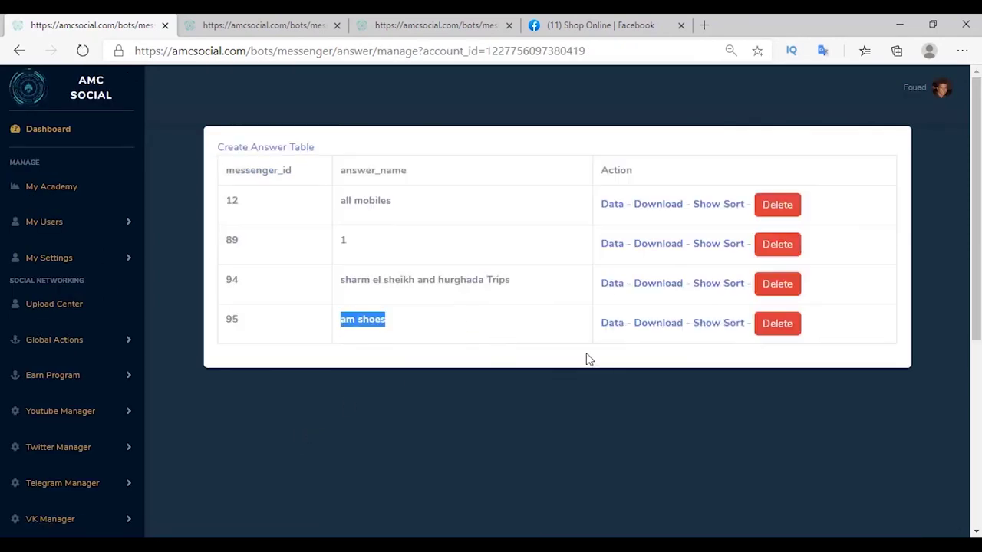
{"action": "left_click", "coordinate": [612, 324]}
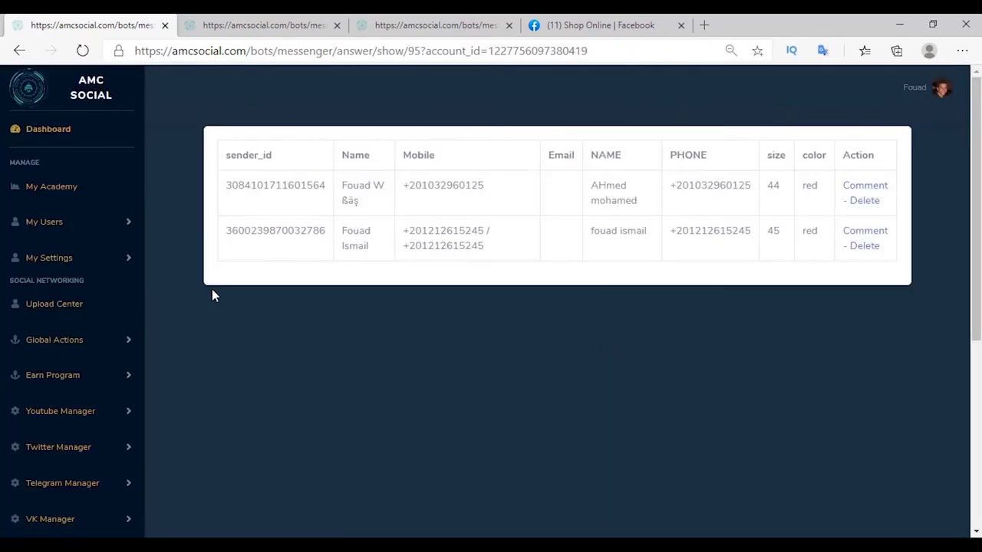
{"action": "left_click_drag", "start_coordinate": [228, 185], "coordinate": [364, 200]}
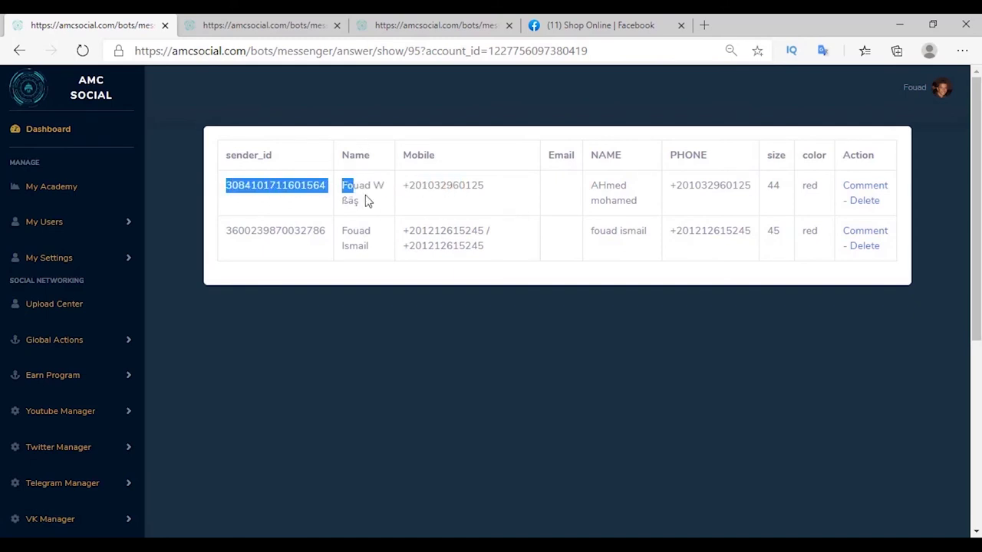
{"action": "left_click", "coordinate": [366, 201]}
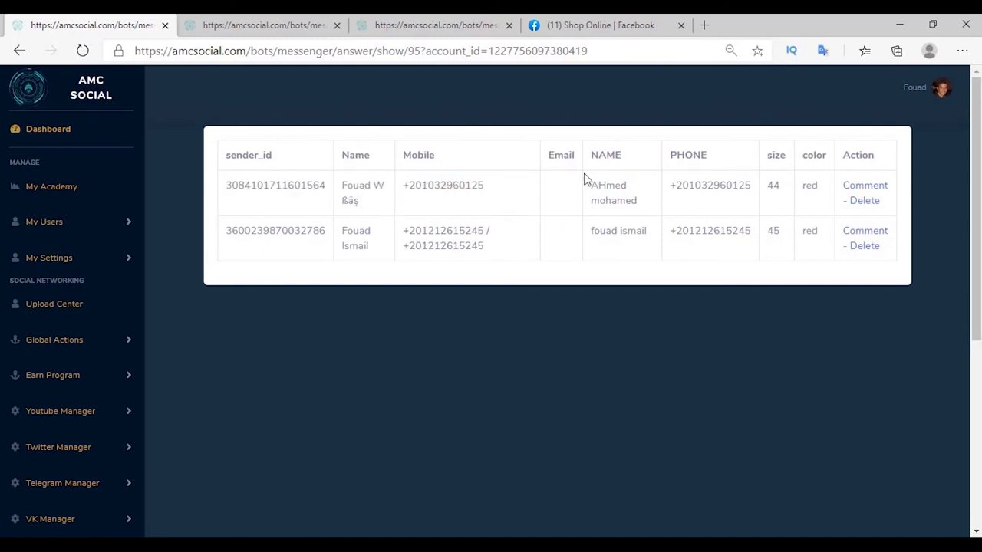
{"action": "left_click", "coordinate": [864, 201]}
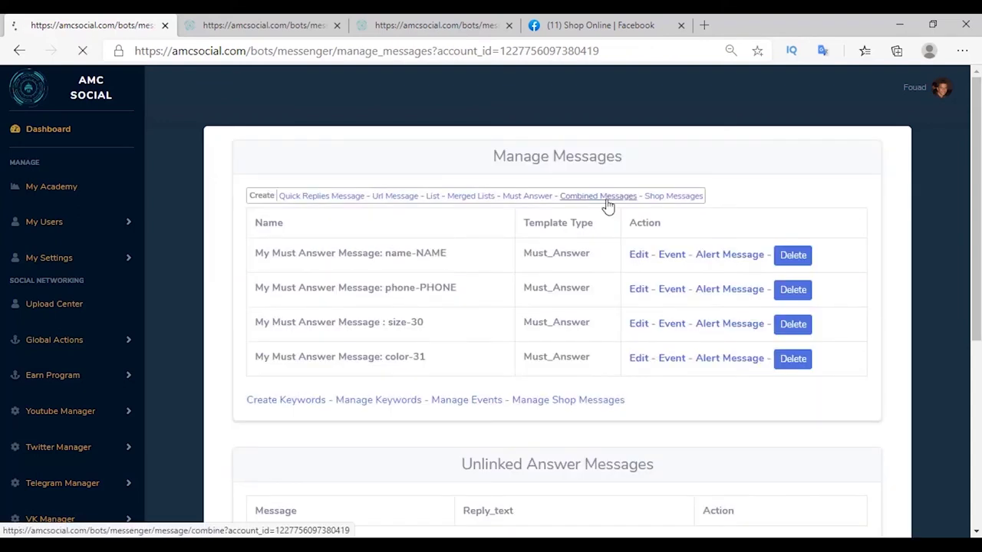
Create My Combine Message 1 combining the name, phone, size and color messages.
{"action": "left_click", "coordinate": [607, 201]}
{"action": "double_click", "coordinate": [611, 167]}
{"action": "key", "text": "BackSpace"}
{"action": "type", "text": "1"}
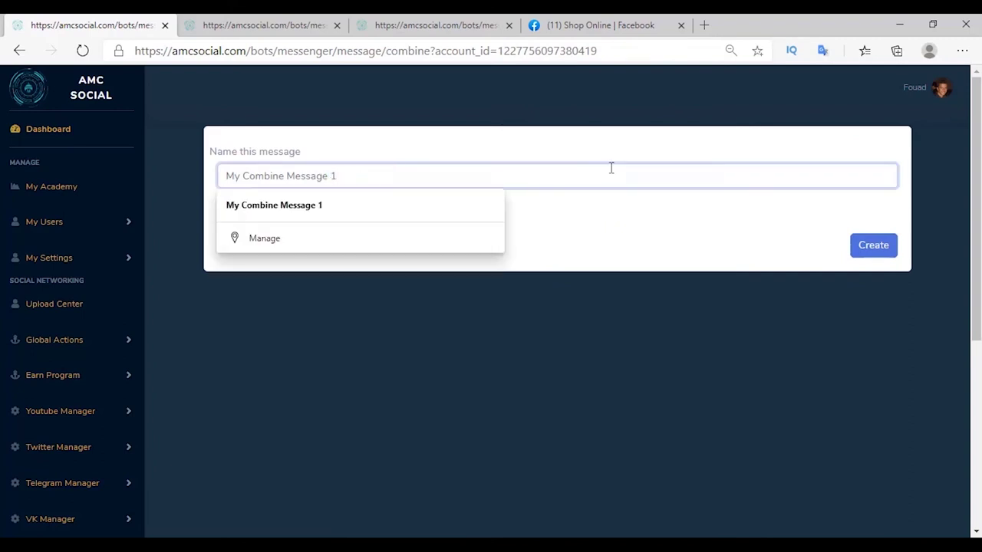
{"action": "left_click", "coordinate": [594, 250]}
{"action": "left_click", "coordinate": [234, 216]}
{"action": "left_click", "coordinate": [235, 215]}
{"action": "left_click", "coordinate": [235, 215]}
{"action": "left_click", "coordinate": [235, 215]}
{"action": "scroll", "coordinate": [301, 230], "scroll_direction": "down", "scroll_amount": 2}
{"action": "left_click", "coordinate": [877, 475]}
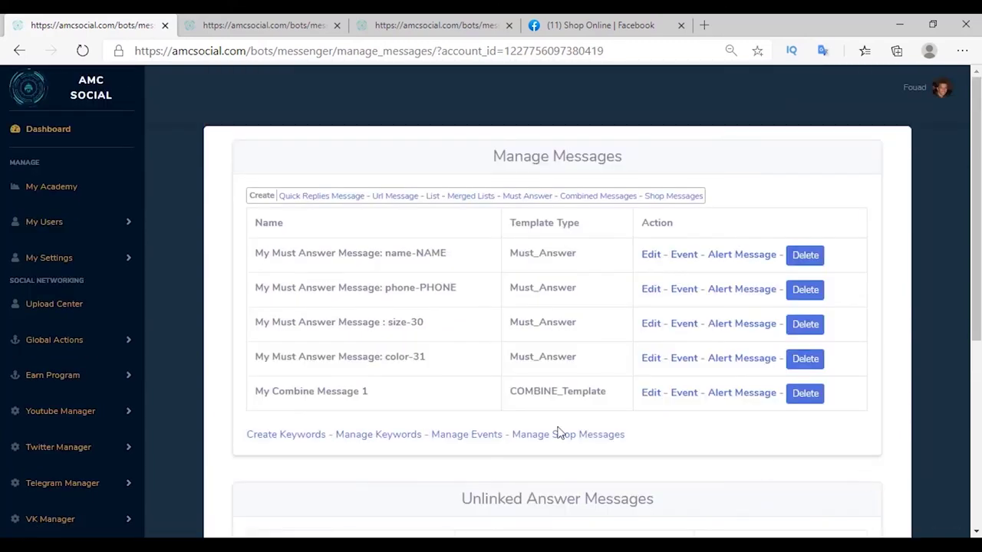
Add a keyword response with * that sends My Combine Message 1.
{"action": "left_click", "coordinate": [270, 441]}
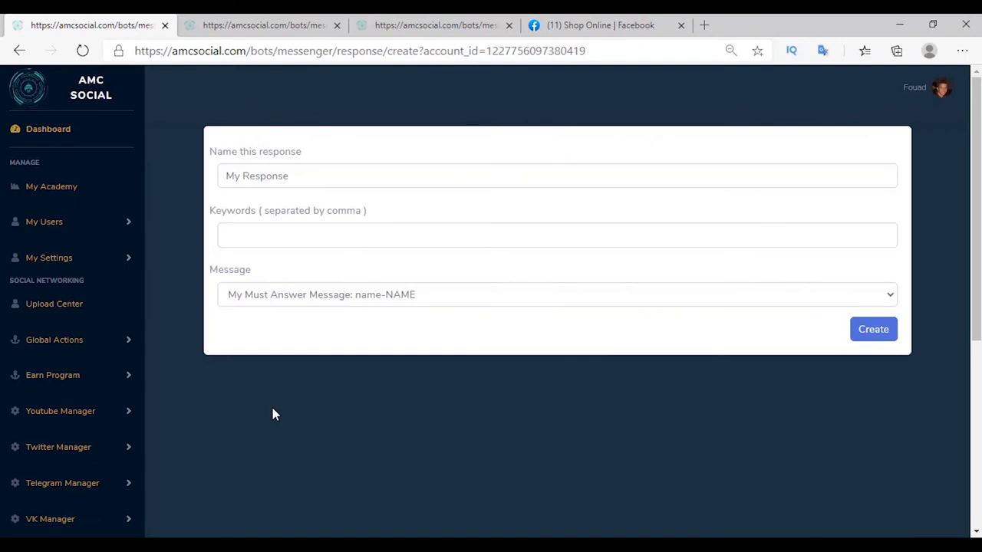
{"action": "left_click", "coordinate": [288, 238]}
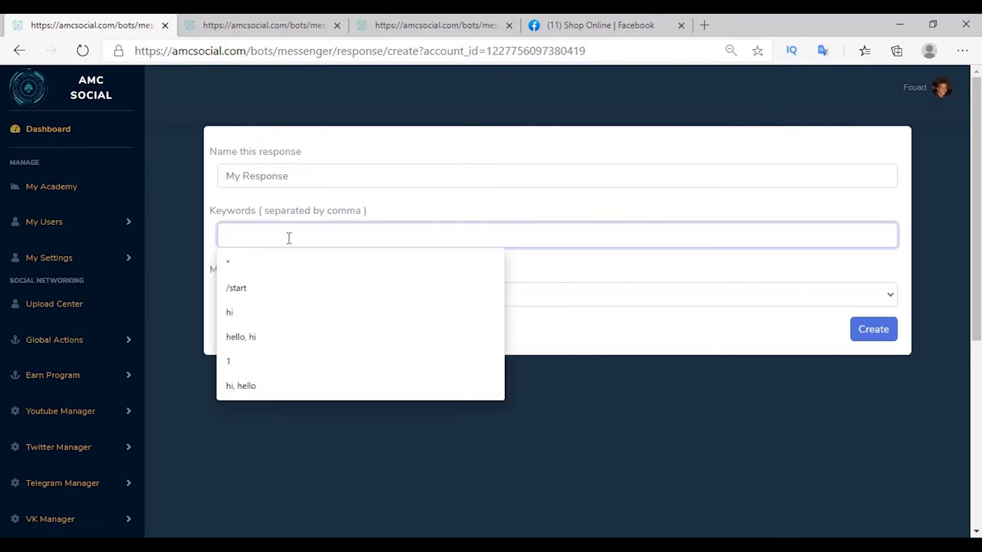
{"action": "type", "text": "*"}
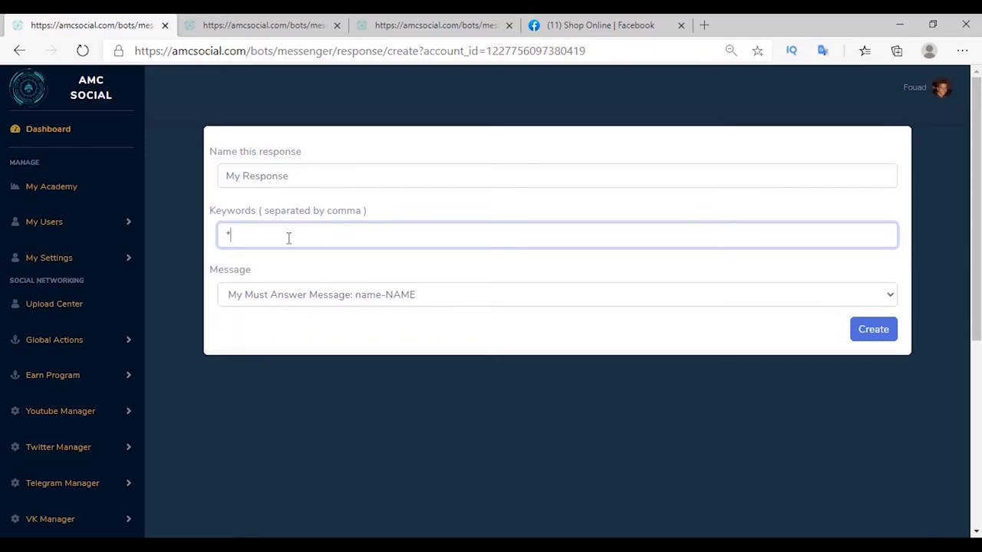
{"action": "left_click", "coordinate": [262, 299]}
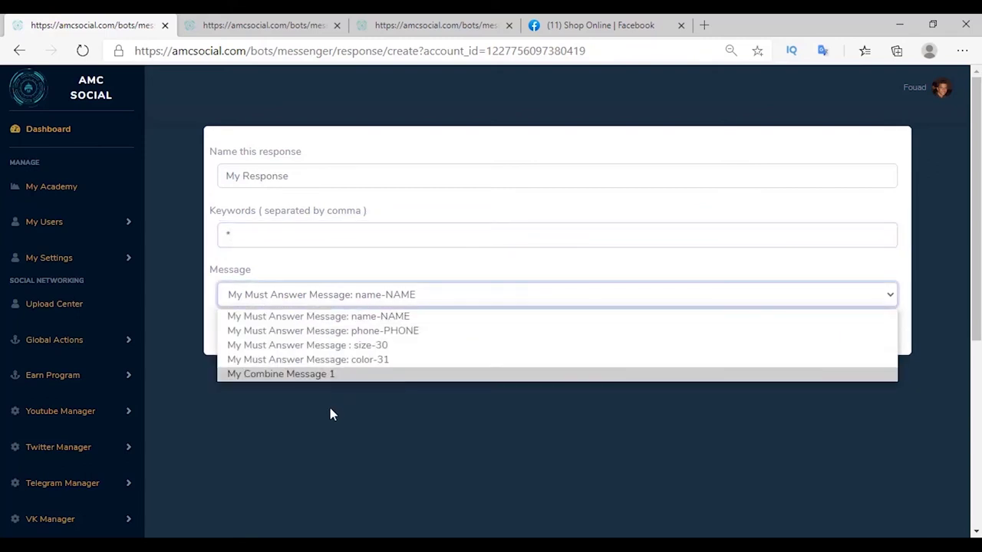
{"action": "left_click", "coordinate": [315, 375]}
{"action": "left_click", "coordinate": [875, 331]}
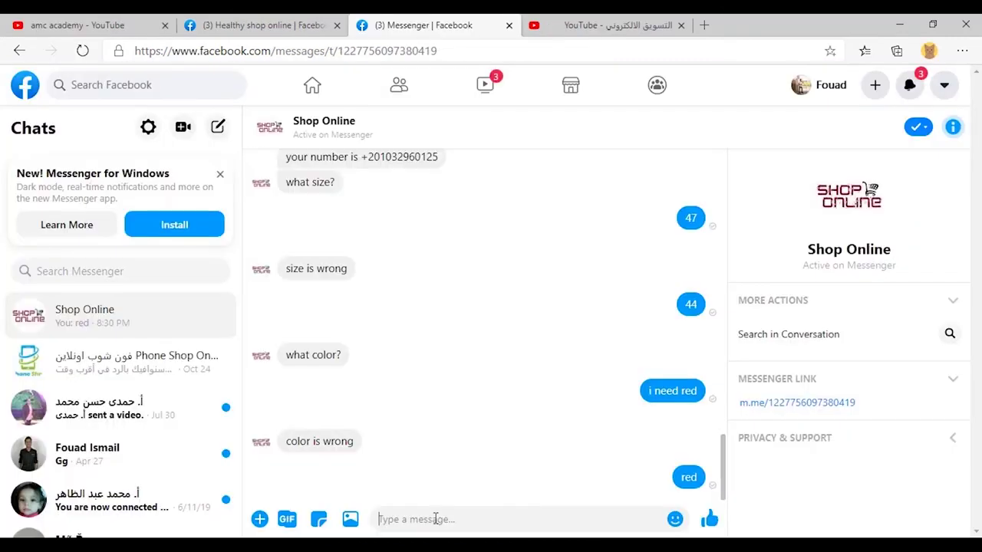
{"action": "type", "text": "hhfjdhfdkkdjfdjhfdf"}
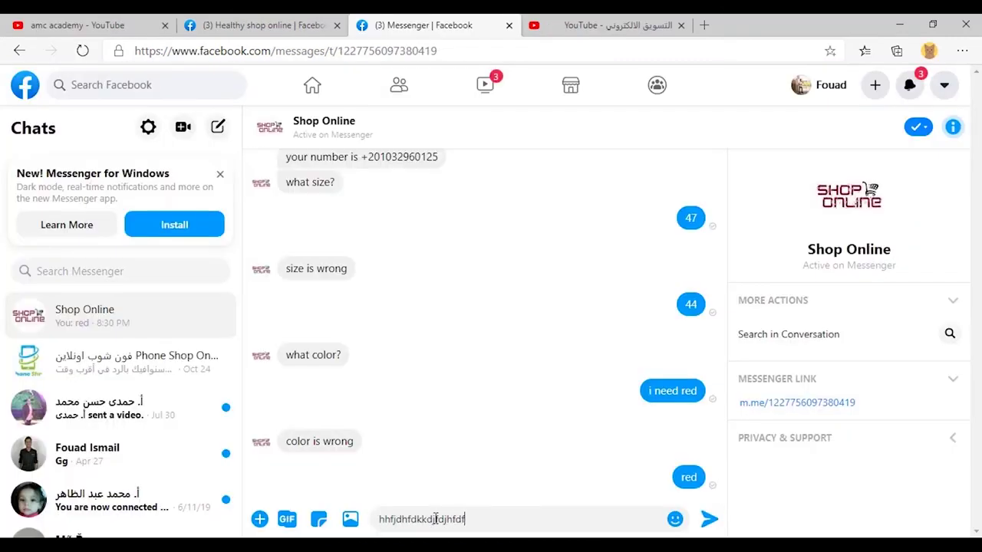
Send a random test message to the Shop Online bot and start a new shop product message.
{"action": "key", "text": "Return"}
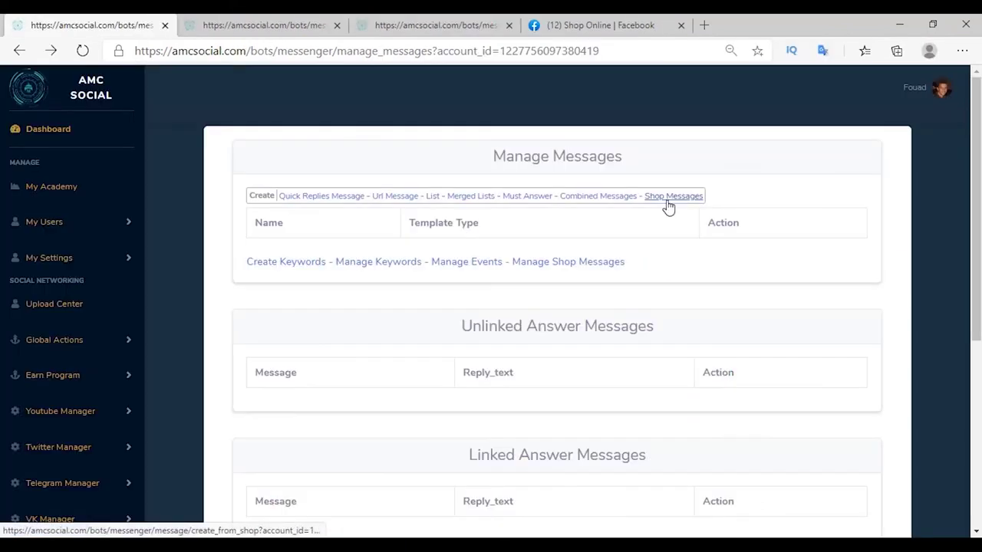
{"action": "left_click", "coordinate": [668, 200]}
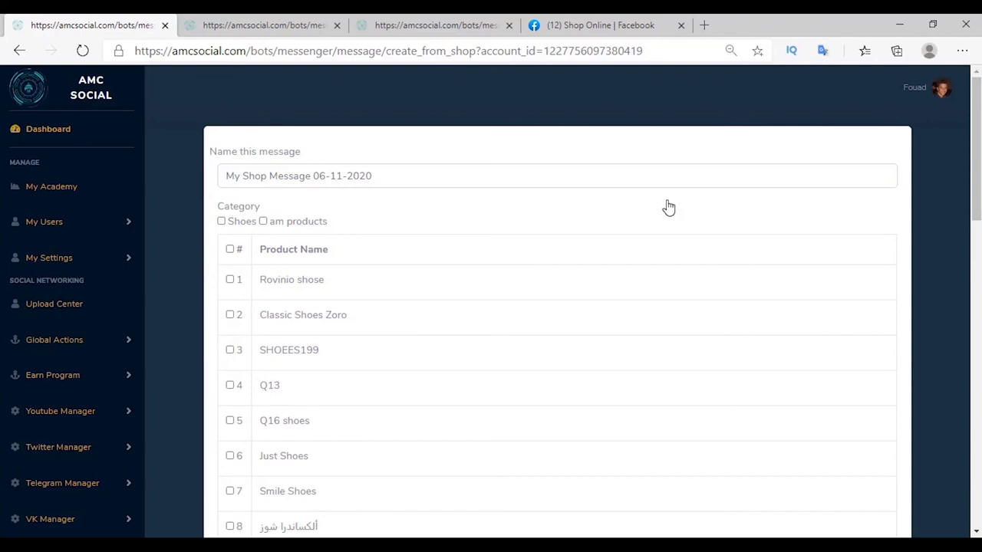
Create the SHOP_AM shoes shop message containing the AM shoes product.
{"action": "scroll", "coordinate": [668, 208], "scroll_direction": "down", "scroll_amount": 10}
{"action": "left_click", "coordinate": [230, 295]}
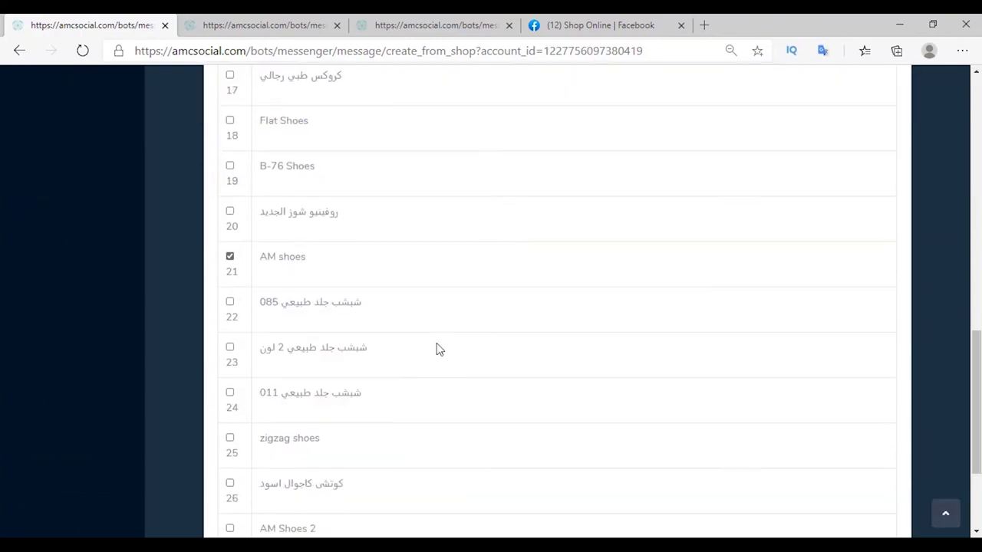
{"action": "scroll", "coordinate": [439, 349], "scroll_direction": "down", "scroll_amount": 3}
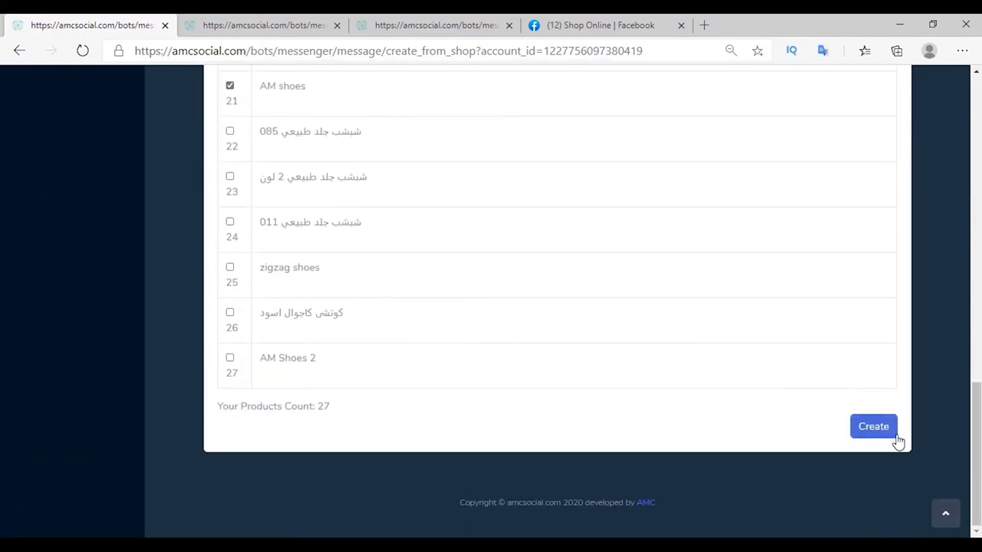
{"action": "left_click", "coordinate": [875, 427]}
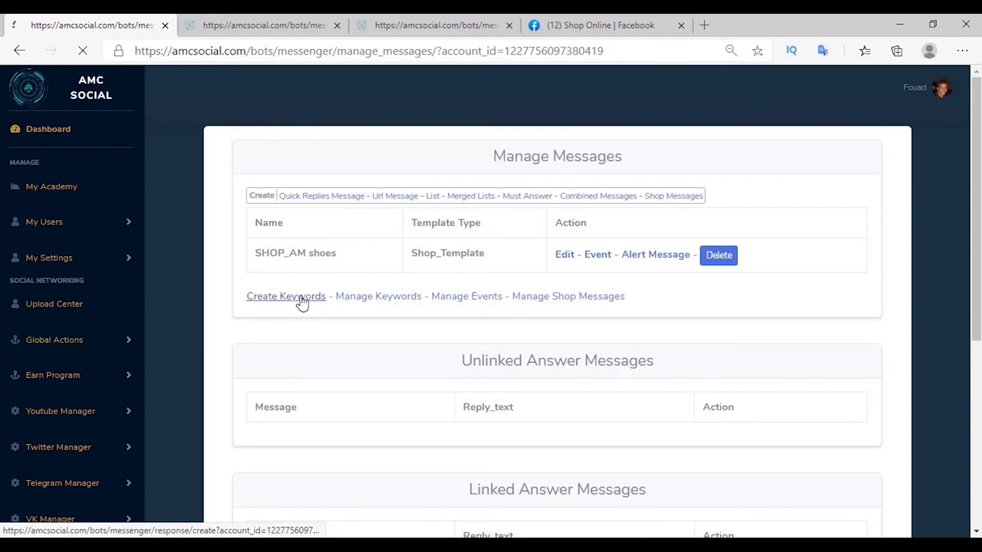
Add a keyword response for 'buy, buy am shoes' replying with SHOP_AM shoes.
{"action": "left_click", "coordinate": [269, 233]}
{"action": "left_click", "coordinate": [278, 295]}
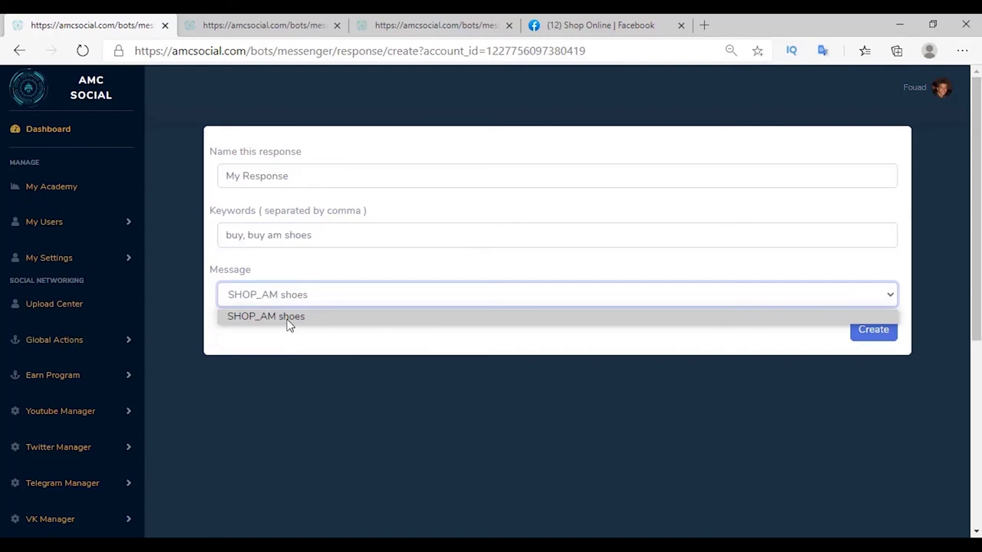
{"action": "left_click", "coordinate": [449, 348]}
{"action": "left_click", "coordinate": [873, 329]}
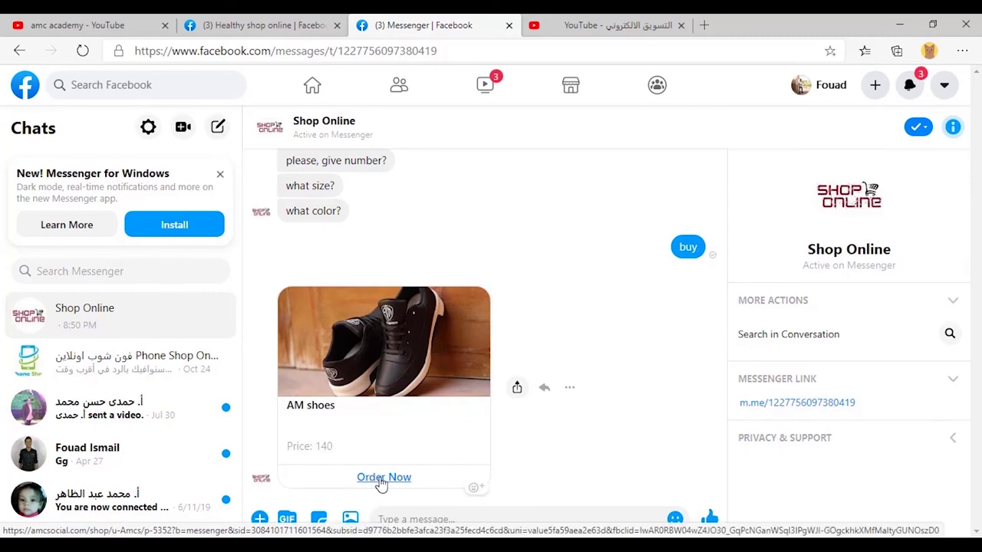
Order AM shoes from the Messenger card, filling in the phone number, customer name and address.
{"action": "left_click", "coordinate": [376, 481]}
{"action": "left_click", "coordinate": [494, 422]}
{"action": "left_click", "coordinate": [927, 280]}
{"action": "left_click", "coordinate": [25, 258]}
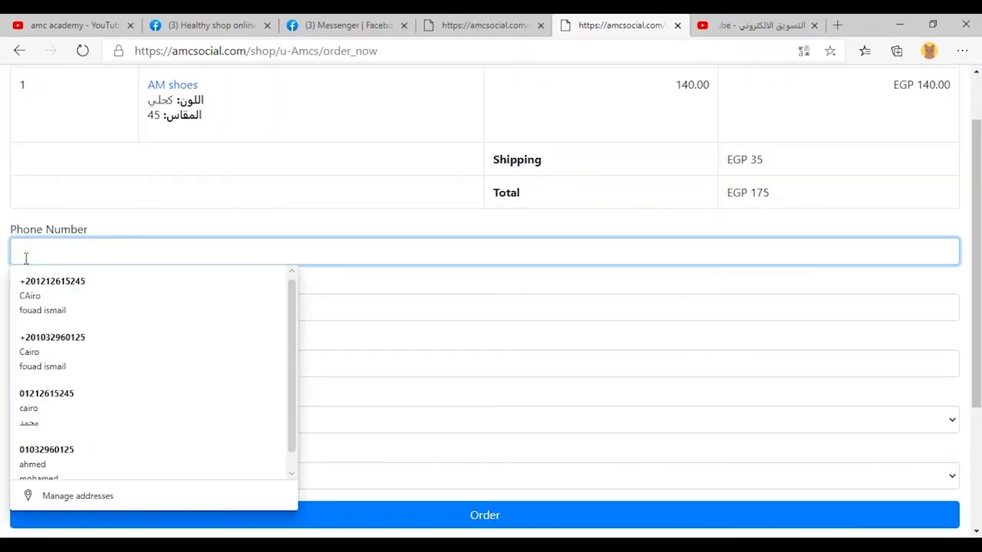
{"action": "left_click", "coordinate": [52, 337]}
{"action": "key", "text": "Tab"}
{"action": "key", "text": "Tab"}
{"action": "type", "text": "Cario"}
{"action": "left_click", "coordinate": [477, 522]}
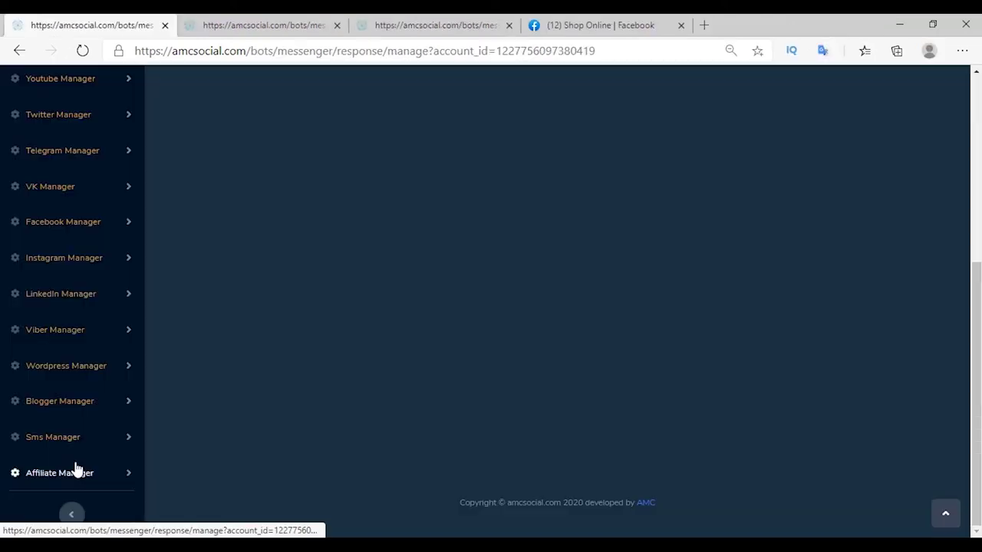
Check that the new order 32 appears in the affiliate My Orders list.
{"action": "left_click", "coordinate": [77, 469]}
{"action": "scroll", "coordinate": [77, 467], "scroll_direction": "down", "scroll_amount": 5}
{"action": "left_click", "coordinate": [46, 439]}
{"action": "left_click_drag", "start_coordinate": [246, 271], "coordinate": [366, 274]}
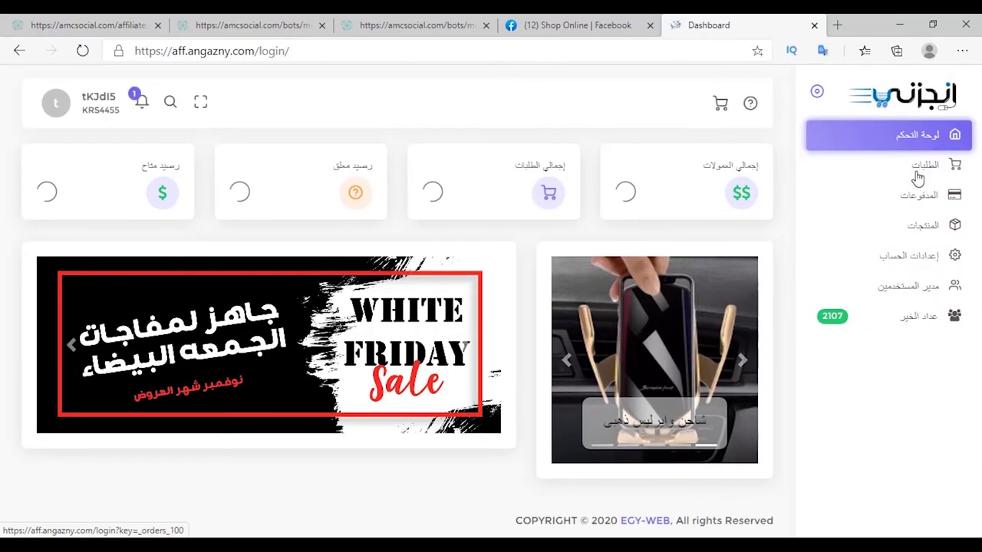
{"action": "left_click", "coordinate": [859, 171]}
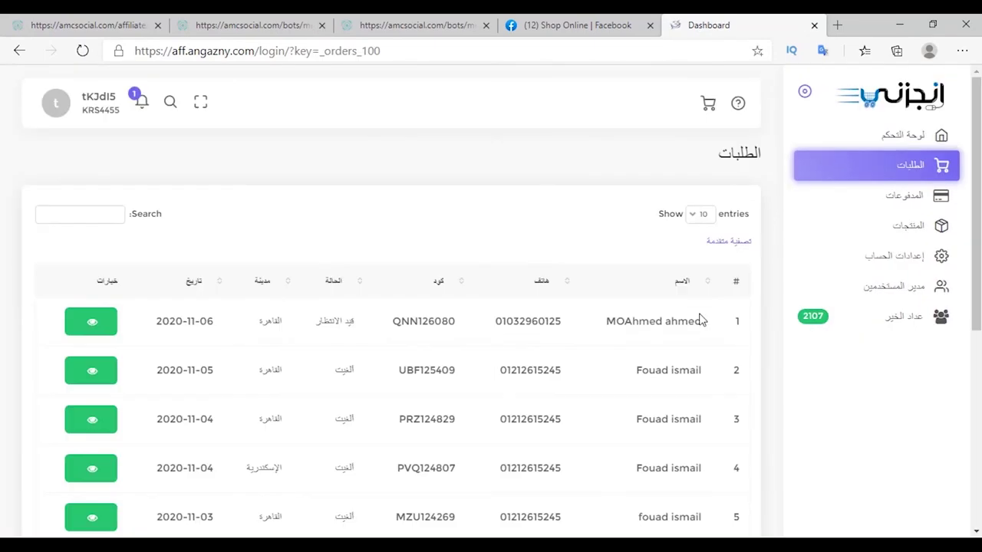
{"action": "left_click_drag", "start_coordinate": [706, 325], "coordinate": [366, 241]}
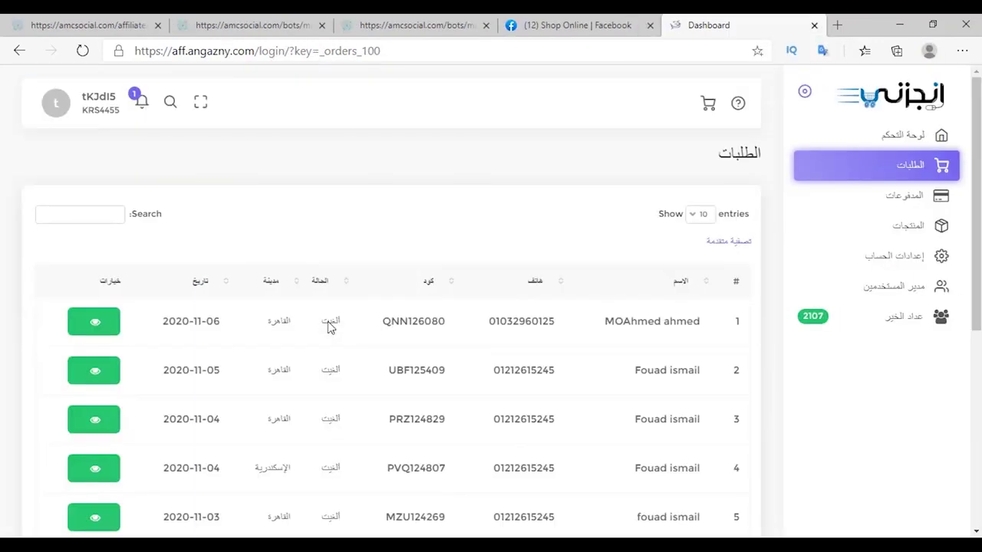
{"action": "key", "text": "ctrl+Tab"}
{"action": "key", "text": "ctrl+shift+Tab"}
{"action": "left_click_drag", "start_coordinate": [330, 322], "coordinate": [340, 321]}
{"action": "key", "text": "ctrl+Tab"}
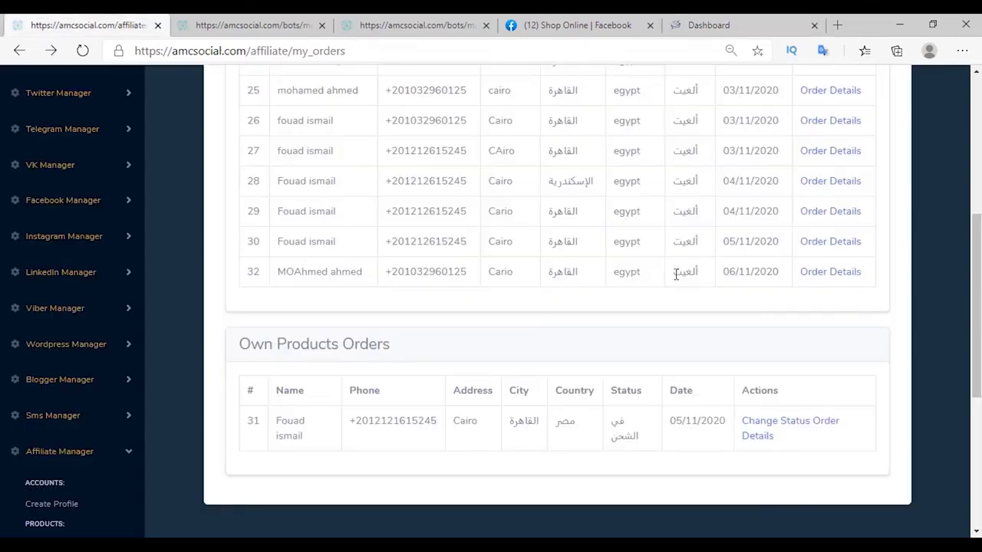
Return to Subscribed Pages and open Manage Messages for the Shop Online bot's replies.
{"action": "key", "text": "alt+Right"}
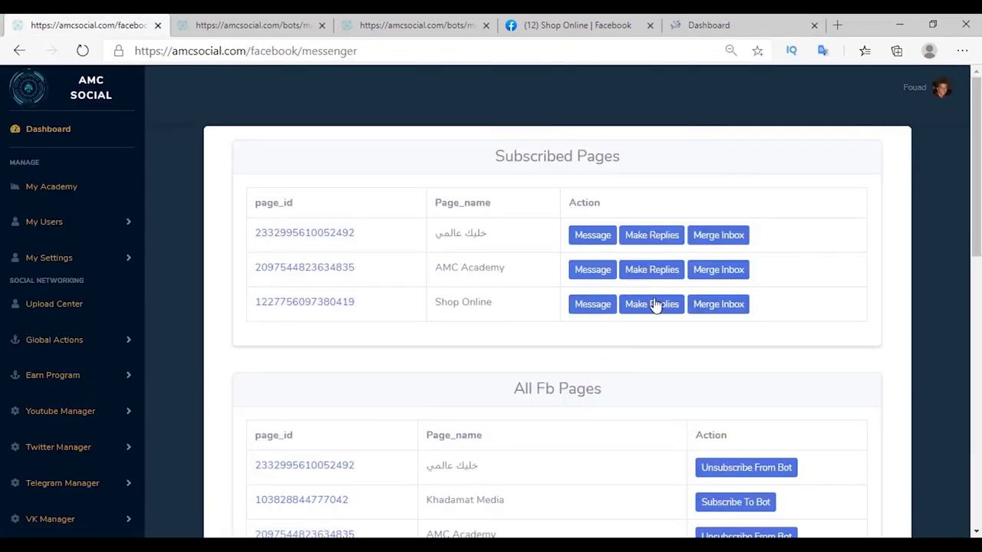
{"action": "left_click", "coordinate": [658, 306]}
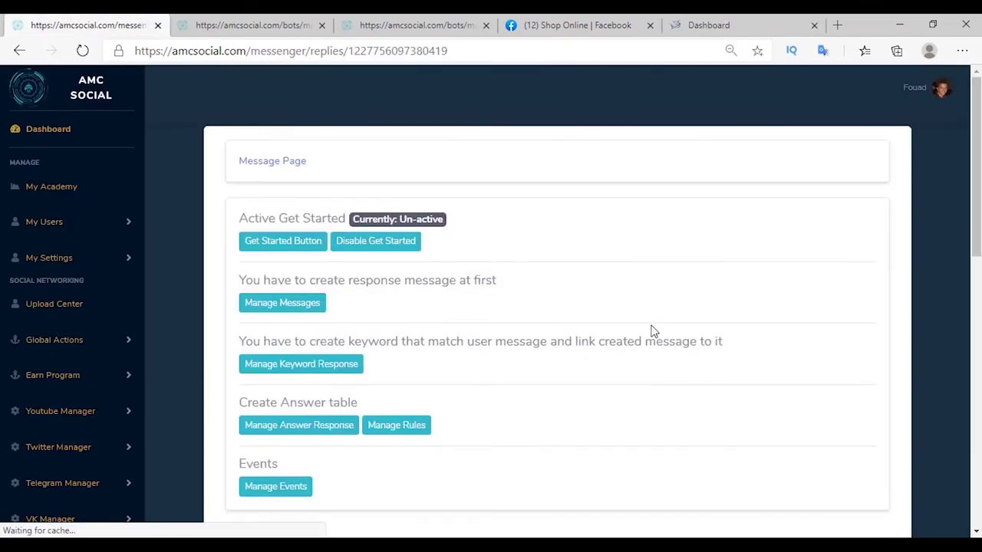
{"action": "left_click", "coordinate": [292, 307]}
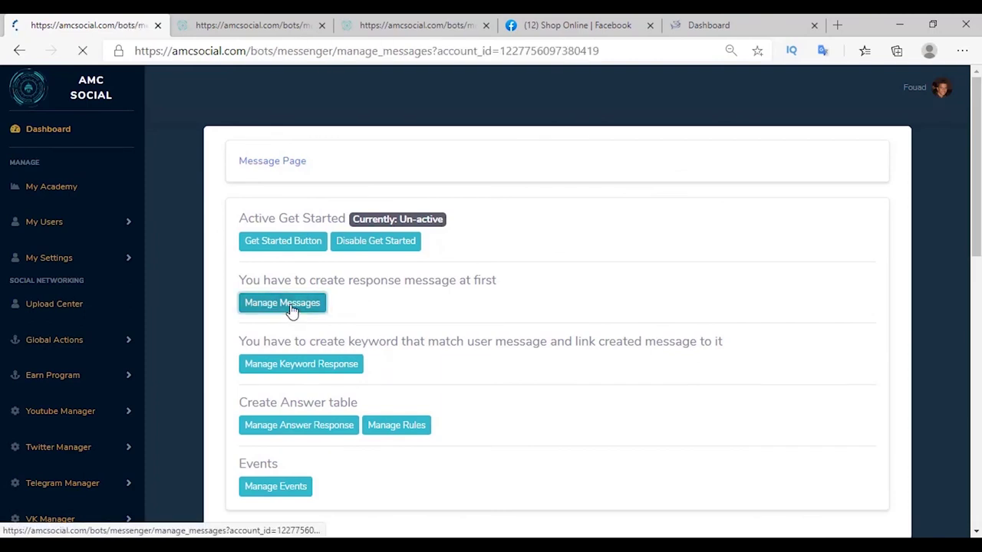
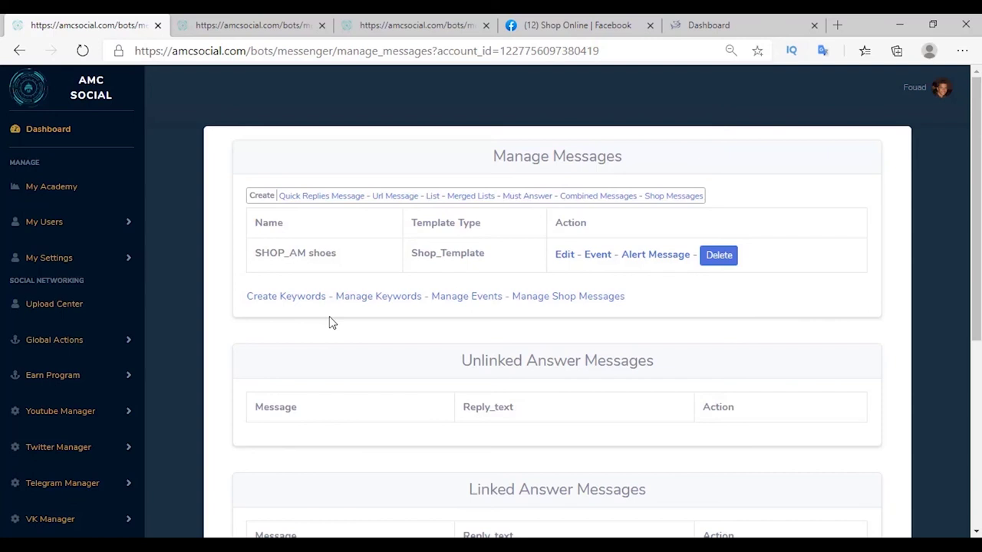
Create the SHOP_Q13 shop message containing the Q13 product.
{"action": "left_click", "coordinate": [672, 196]}
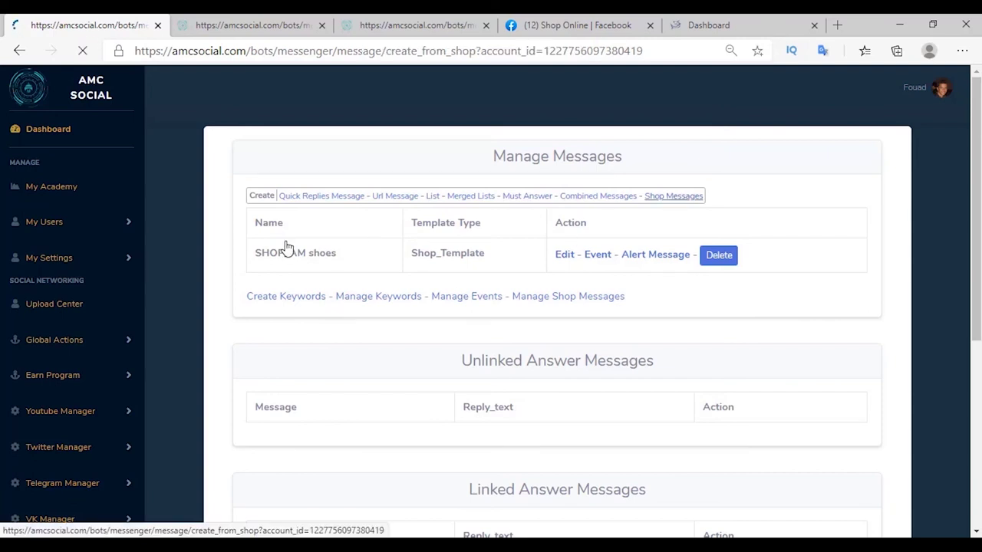
{"action": "left_click_drag", "start_coordinate": [314, 176], "coordinate": [513, 174]}
{"action": "type", "text": "2"}
{"action": "left_click", "coordinate": [230, 385]}
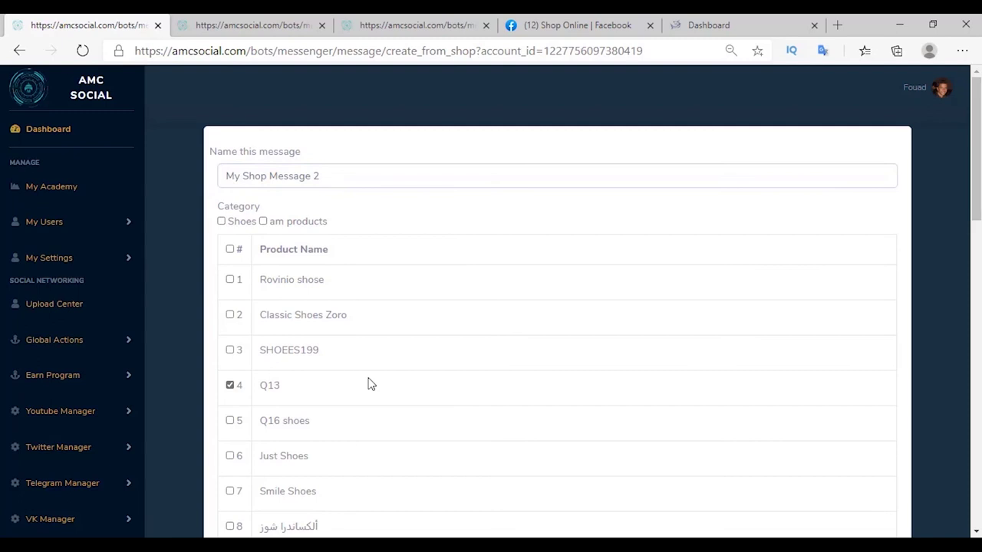
{"action": "scroll", "coordinate": [368, 384], "scroll_direction": "down", "scroll_amount": 10}
{"action": "left_click", "coordinate": [873, 426]}
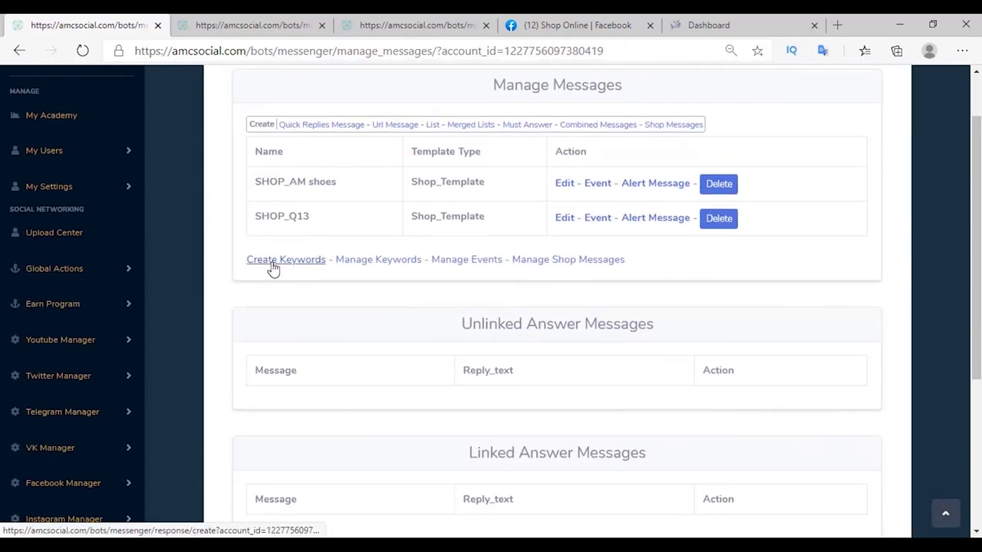
Add the keyword q13 so it replies with the SHOP_Q13 message.
{"action": "left_click", "coordinate": [273, 265]}
{"action": "left_click", "coordinate": [281, 240]}
{"action": "type", "text": "q13"}
{"action": "left_click", "coordinate": [691, 295]}
{"action": "left_click", "coordinate": [291, 331]}
{"action": "left_click", "coordinate": [857, 344]}
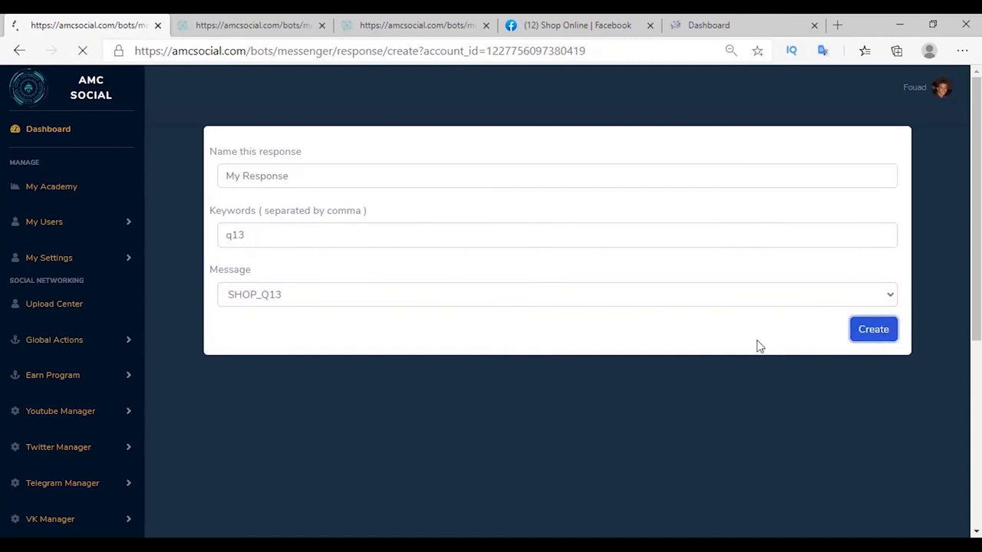
{"action": "left_click", "coordinate": [21, 52]}
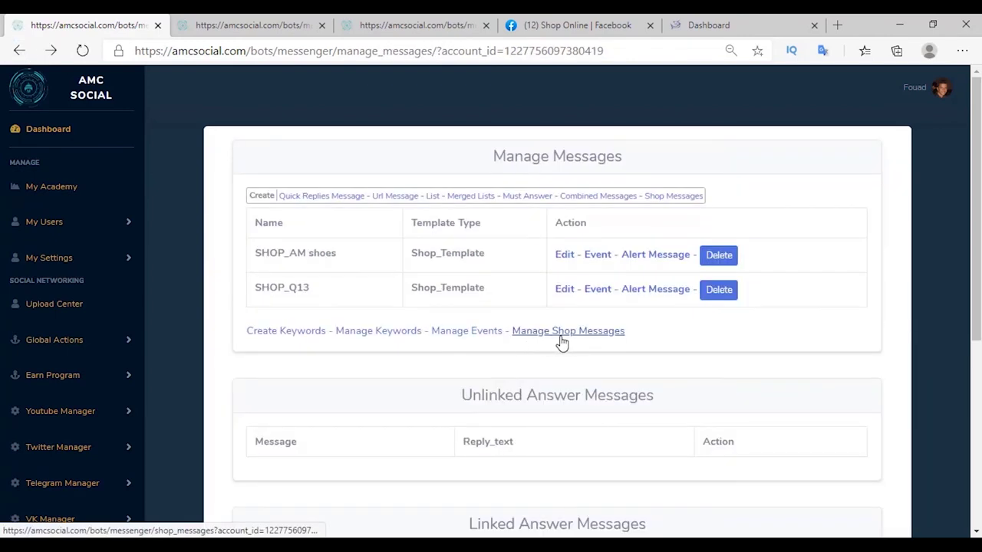
{"action": "left_click", "coordinate": [567, 337]}
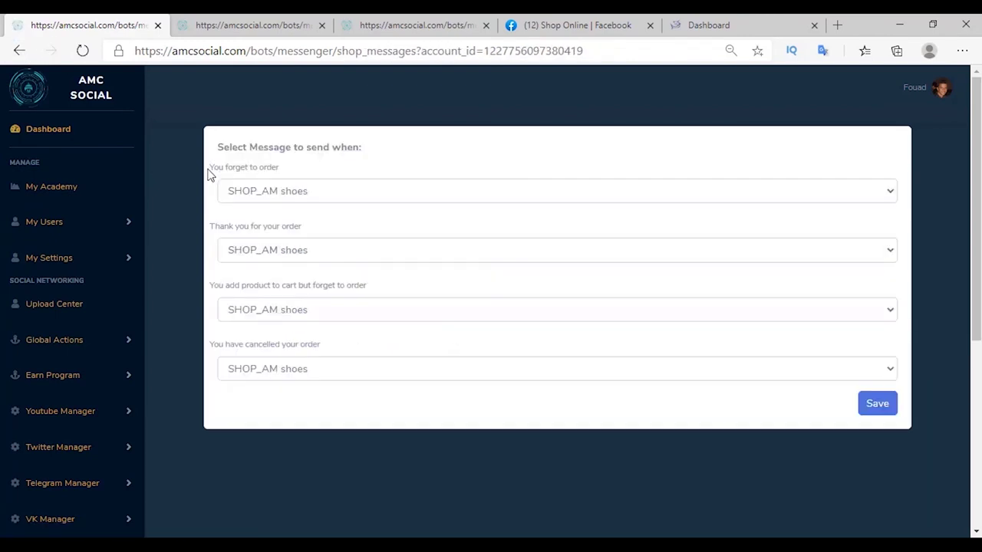
Copy the labels You forget to order, Thank you for your order and You have cancelled your order.
{"action": "left_click_drag", "start_coordinate": [208, 174], "coordinate": [311, 167]}
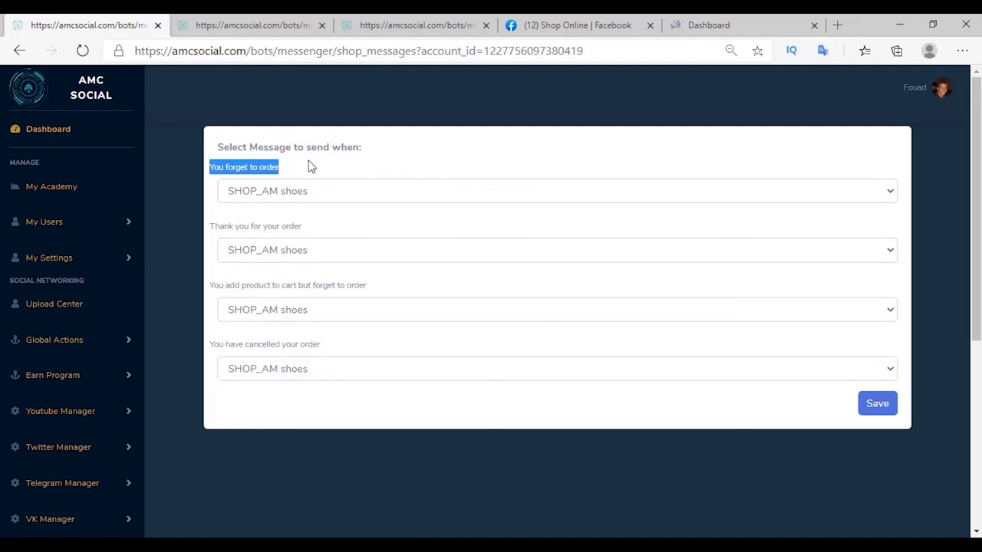
{"action": "left_click", "coordinate": [310, 166]}
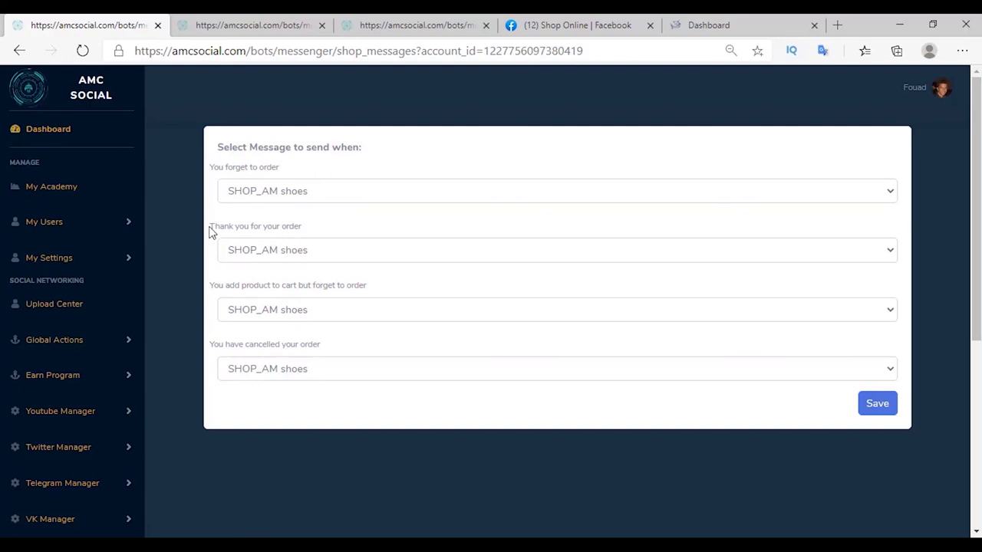
{"action": "left_click_drag", "start_coordinate": [209, 228], "coordinate": [252, 226]}
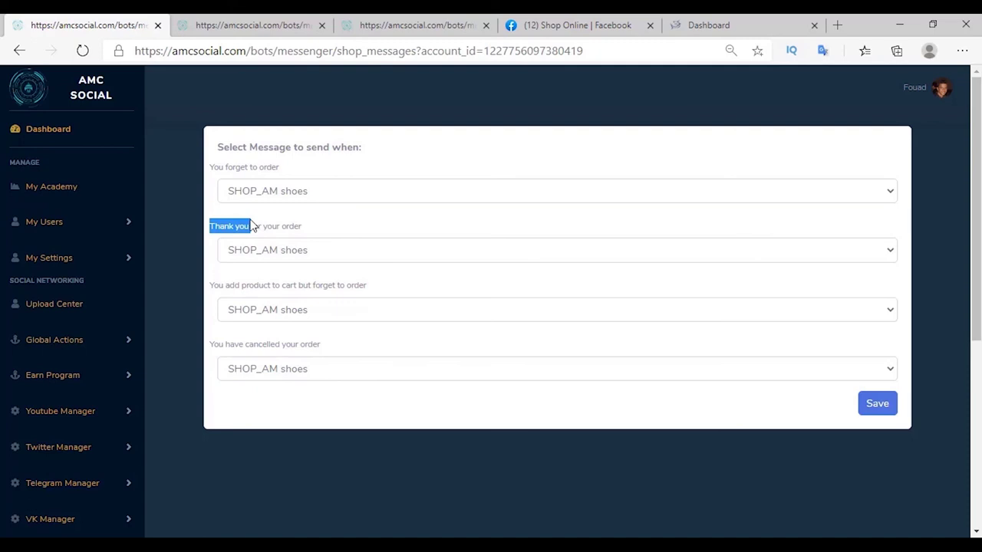
{"action": "left_click_drag", "start_coordinate": [211, 344], "coordinate": [364, 343]}
{"action": "key", "text": "ctrl+c"}
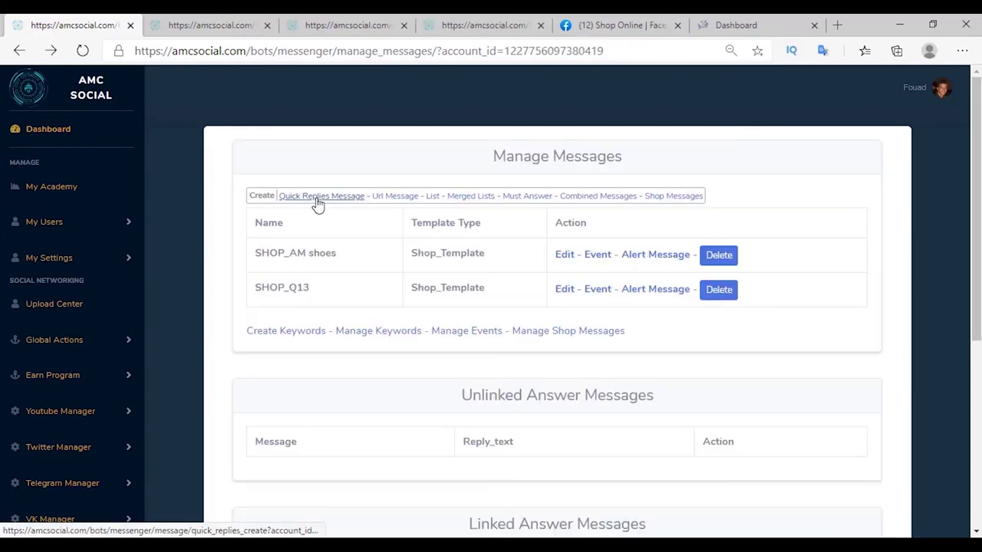
Create quick-reply messages for You forget to order and Thank you for your order.
{"action": "left_click", "coordinate": [318, 201]}
{"action": "left_click", "coordinate": [362, 176]}
{"action": "left_click", "coordinate": [224, 342]}
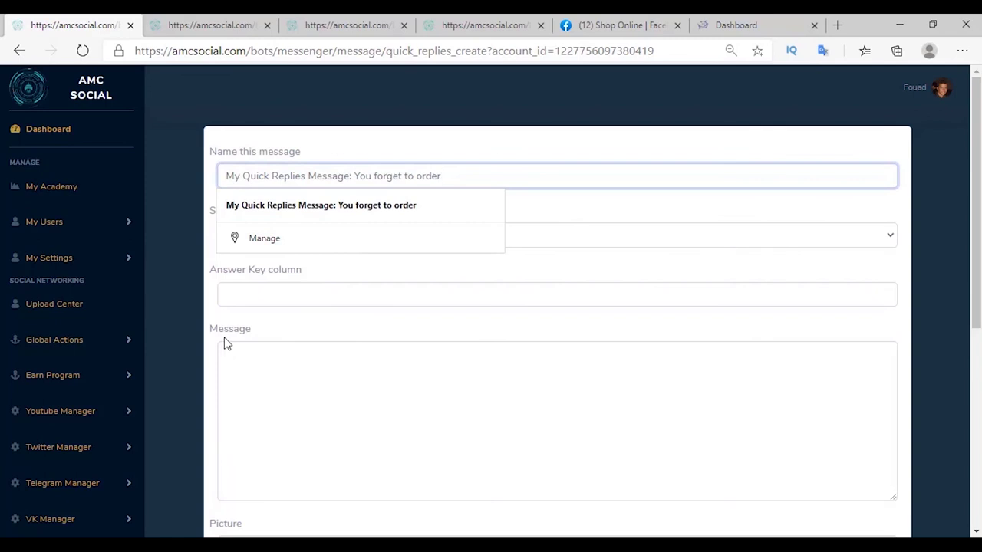
{"action": "left_click", "coordinate": [256, 354]}
{"action": "scroll", "coordinate": [828, 438], "scroll_direction": "down", "scroll_amount": 10}
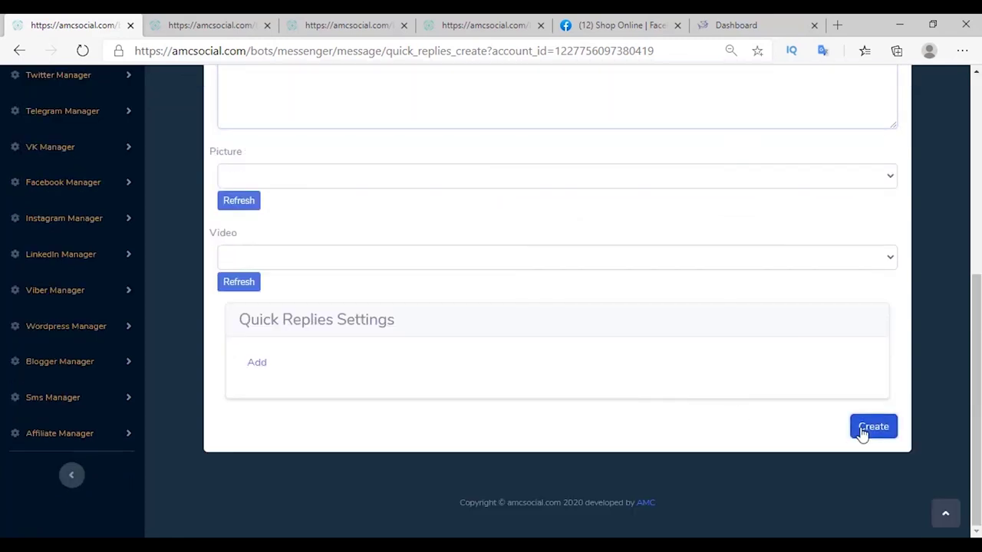
{"action": "left_click", "coordinate": [862, 430]}
{"action": "left_click", "coordinate": [321, 201]}
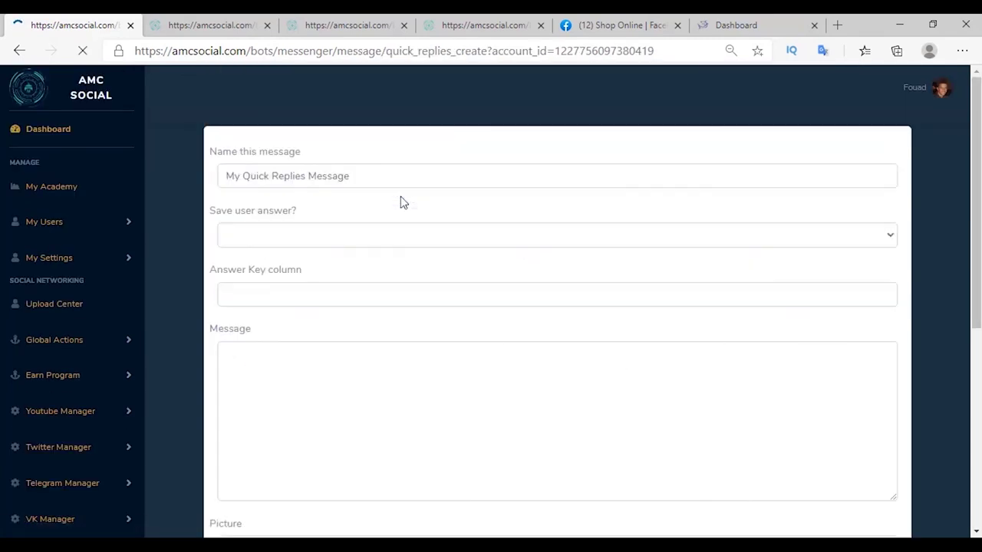
{"action": "right_click", "coordinate": [258, 380]}
{"action": "left_click", "coordinate": [311, 211]}
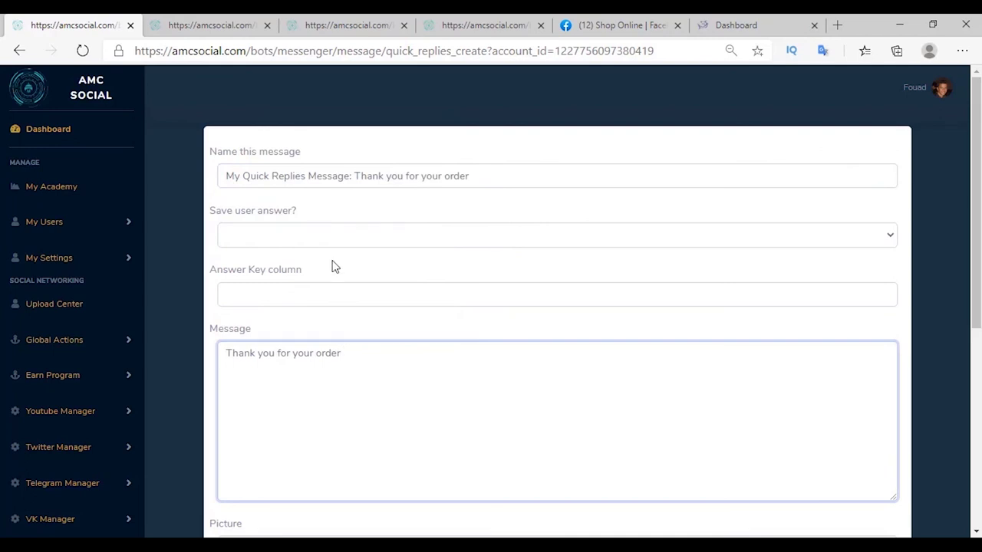
{"action": "scroll", "coordinate": [368, 287], "scroll_direction": "down", "scroll_amount": 5}
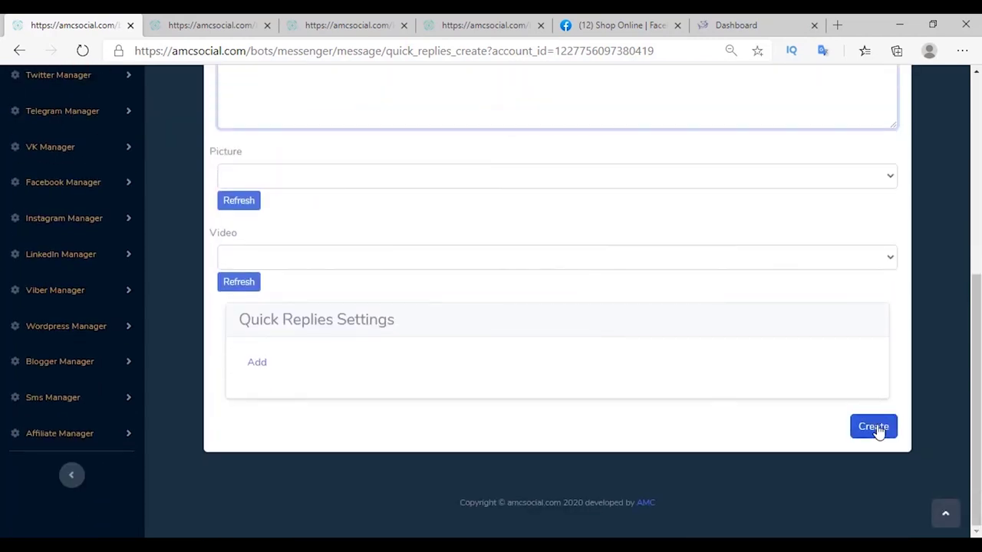
{"action": "left_click", "coordinate": [879, 428]}
Create the add-to-cart reminder and cancelled-order quick replies, then save them as order-situation messages.
{"action": "left_click", "coordinate": [325, 197]}
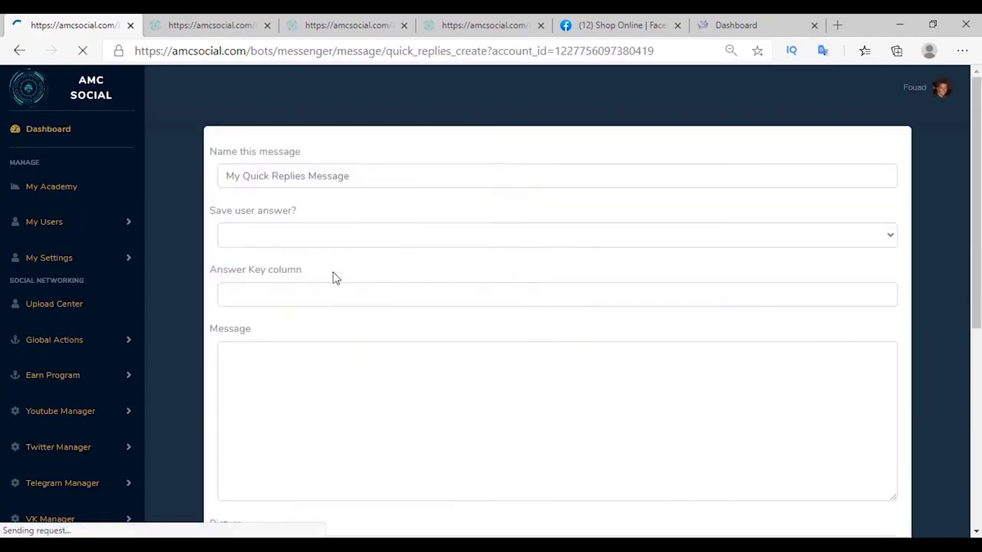
{"action": "scroll", "coordinate": [412, 260], "scroll_direction": "down", "scroll_amount": 5}
{"action": "left_click", "coordinate": [884, 446]}
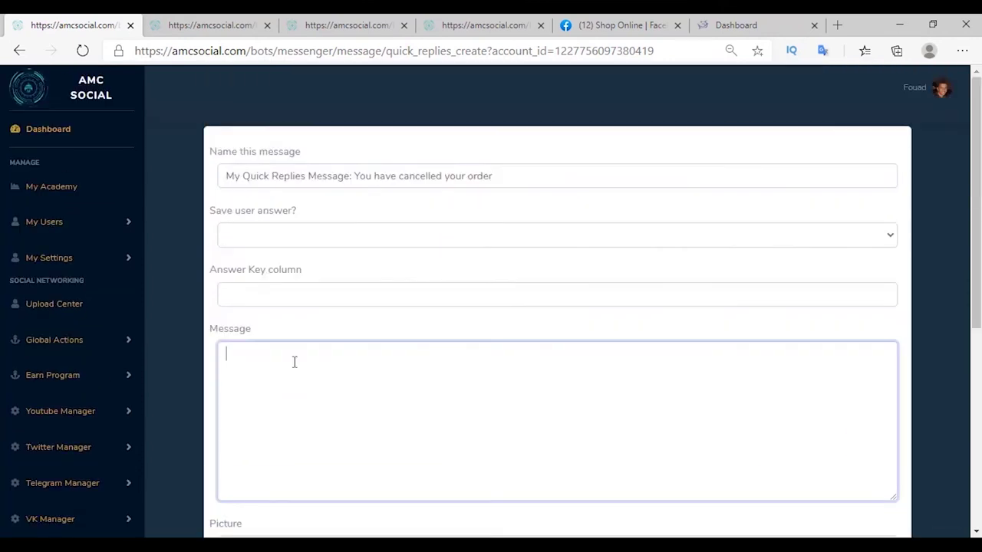
{"action": "right_click", "coordinate": [294, 360]}
{"action": "left_click", "coordinate": [344, 190]}
{"action": "scroll", "coordinate": [455, 345], "scroll_direction": "down", "scroll_amount": 5}
{"action": "left_click", "coordinate": [873, 445]}
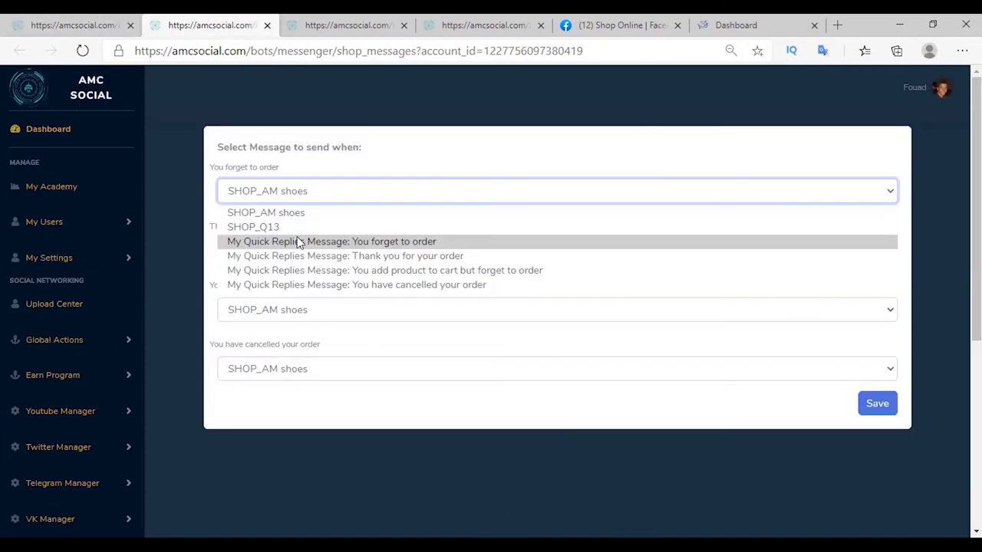
{"action": "left_click", "coordinate": [414, 243]}
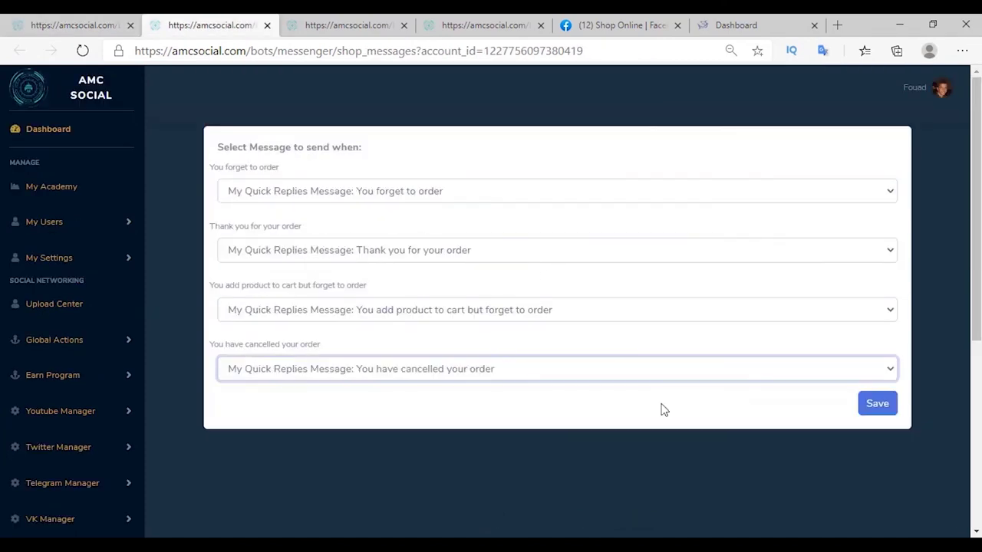
{"action": "left_click", "coordinate": [868, 407]}
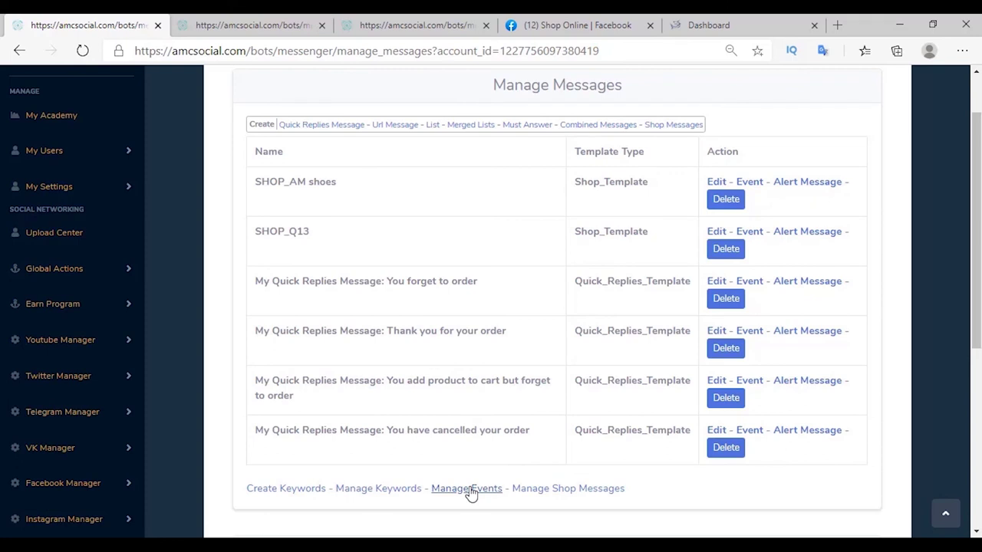
Add events 'client make order from my shop' and 'client cancelled order', linking a message to the first.
{"action": "left_click", "coordinate": [471, 493]}
{"action": "left_click", "coordinate": [331, 219]}
{"action": "type", "text": "cle"}
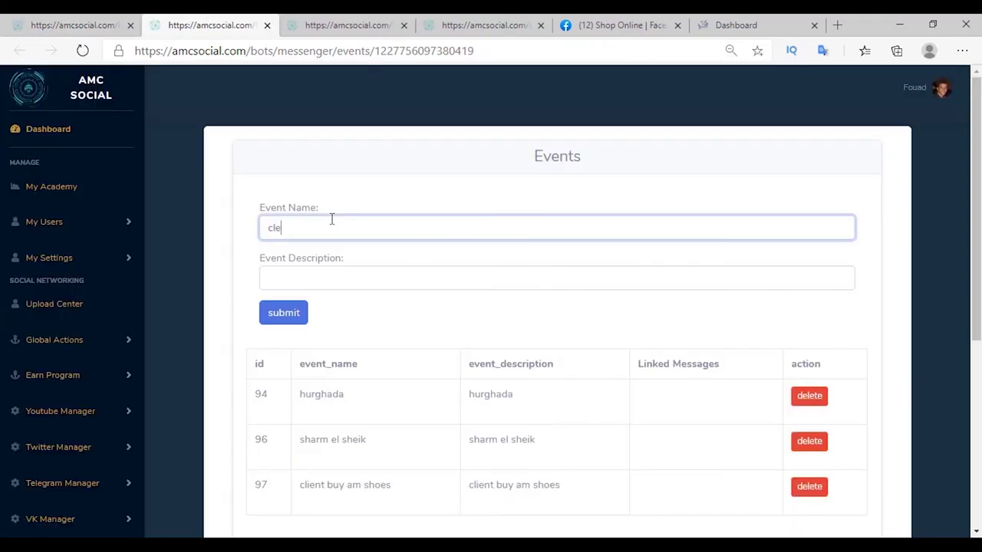
{"action": "left_click", "coordinate": [302, 256]}
{"action": "left_click", "coordinate": [278, 314]}
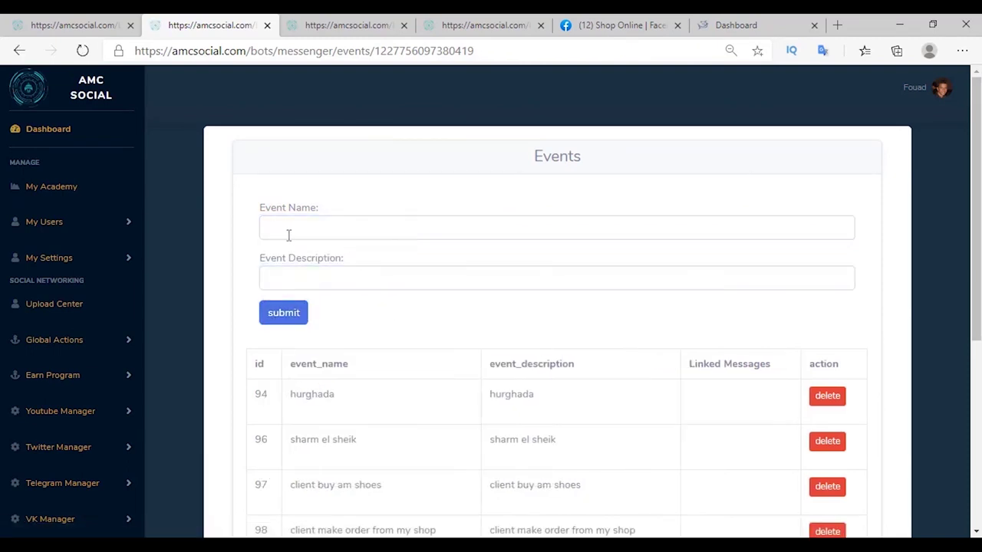
{"action": "left_click", "coordinate": [330, 278]}
{"action": "left_click", "coordinate": [292, 311]}
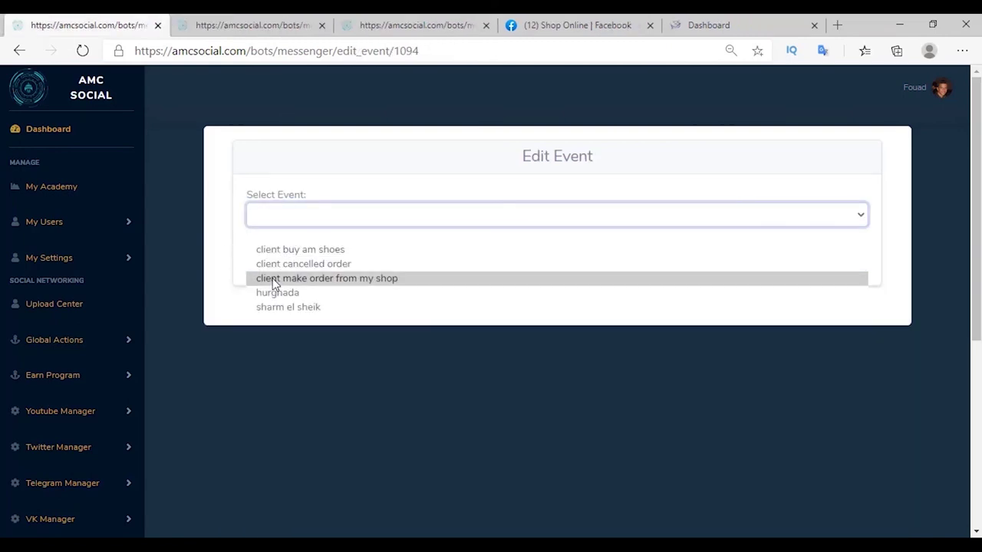
{"action": "left_click", "coordinate": [274, 280]}
{"action": "left_click", "coordinate": [270, 252]}
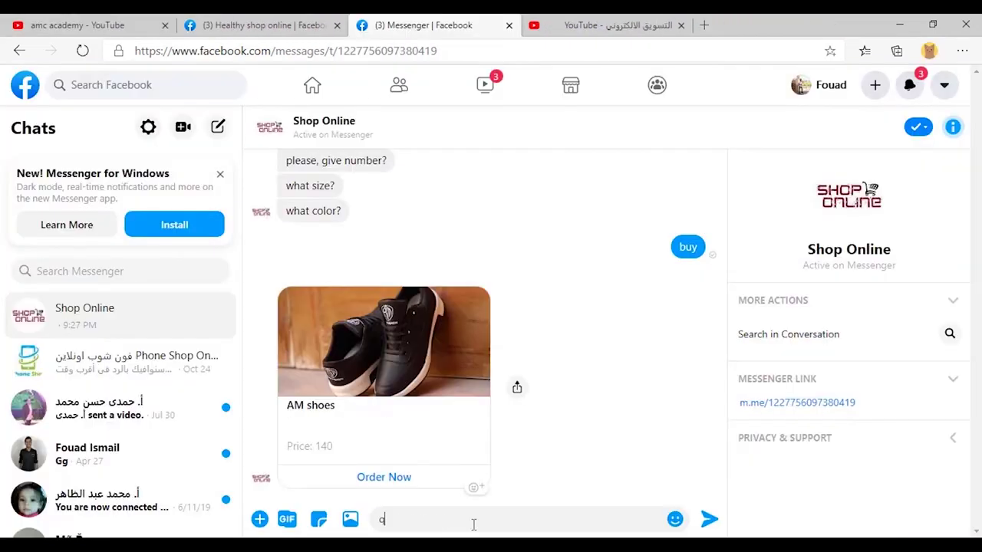
Send q13 to the Shop Online bot, add the Q13 shoe to cart, and open its order page.
{"action": "type", "text": "13"}
{"action": "key", "text": "Return"}
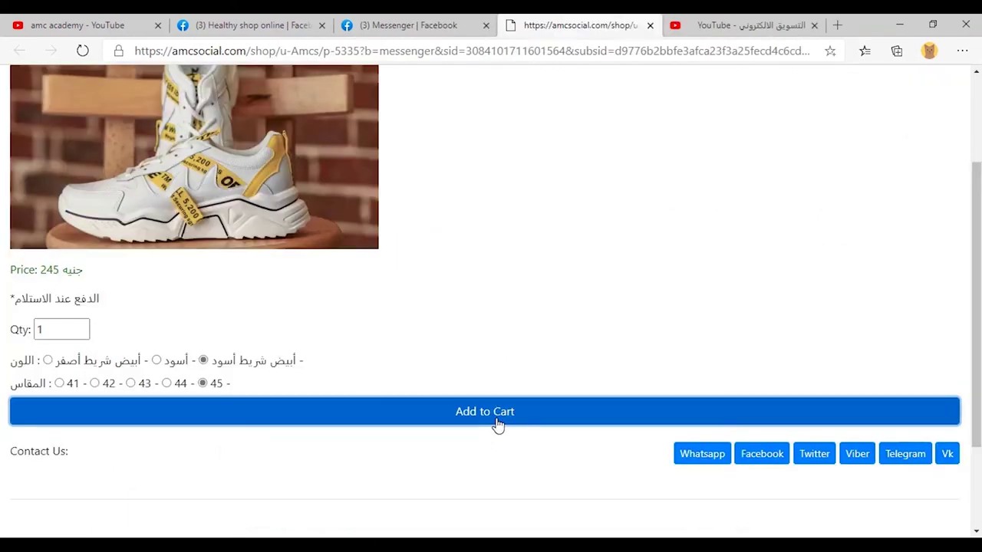
{"action": "left_click", "coordinate": [495, 423]}
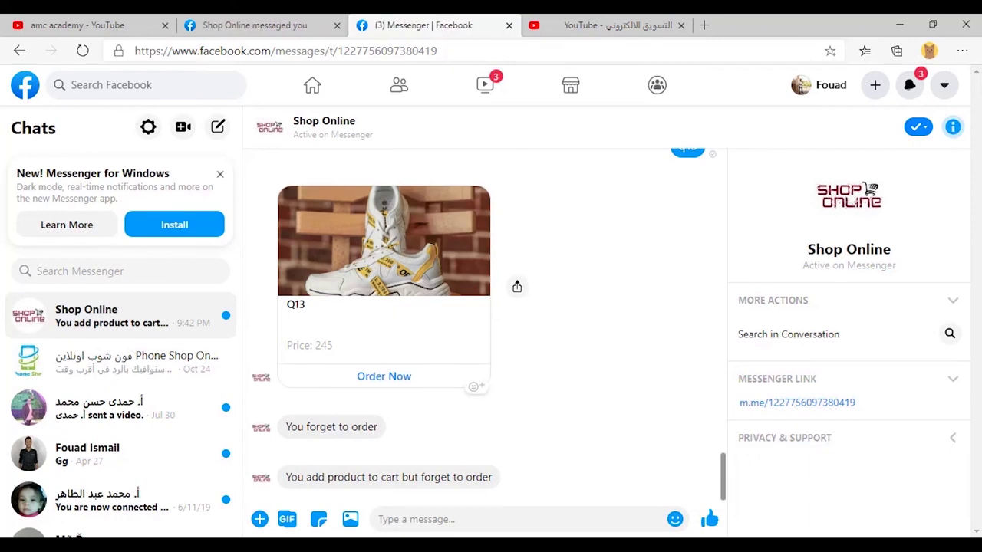
{"action": "left_click", "coordinate": [384, 377]}
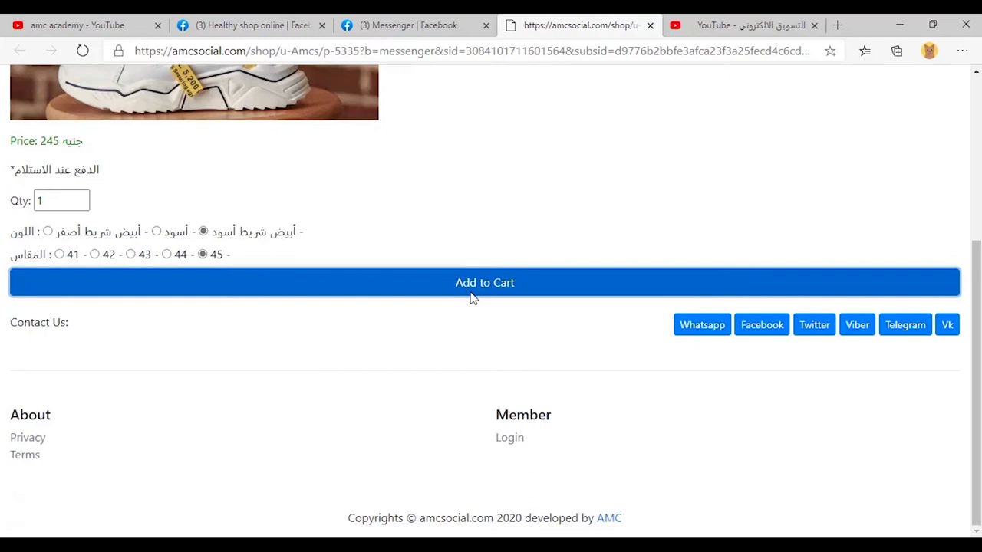
Order one Q13 shoe, filling in the customer's phone number and name.
{"action": "left_click", "coordinate": [471, 296]}
{"action": "left_click", "coordinate": [939, 277]}
{"action": "left_click", "coordinate": [184, 329]}
{"action": "type", "text": "+"}
{"action": "key", "text": "Down"}
{"action": "key", "text": "Return"}
{"action": "scroll", "coordinate": [92, 320], "scroll_direction": "down", "scroll_amount": 1}
{"action": "left_click", "coordinate": [67, 313]}
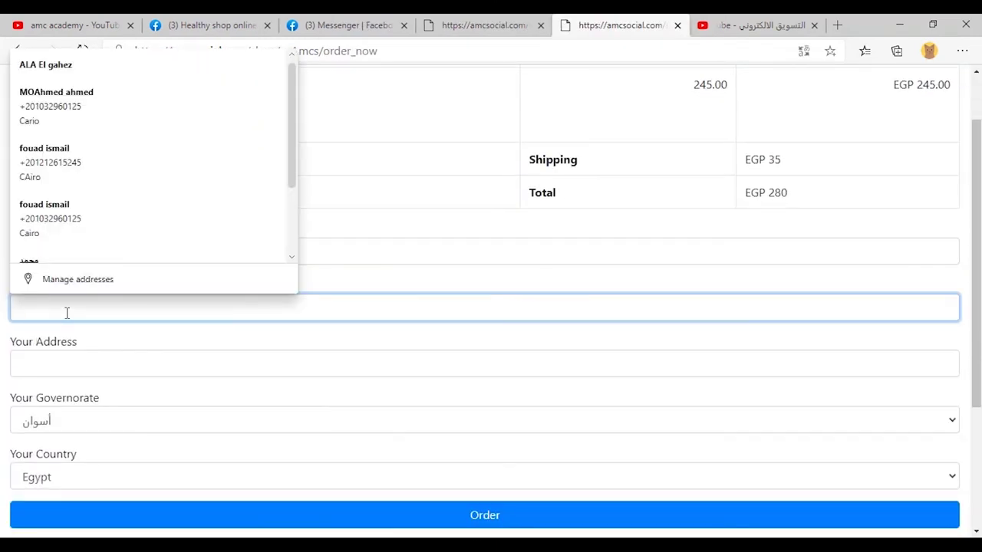
{"action": "left_click", "coordinate": [492, 527]}
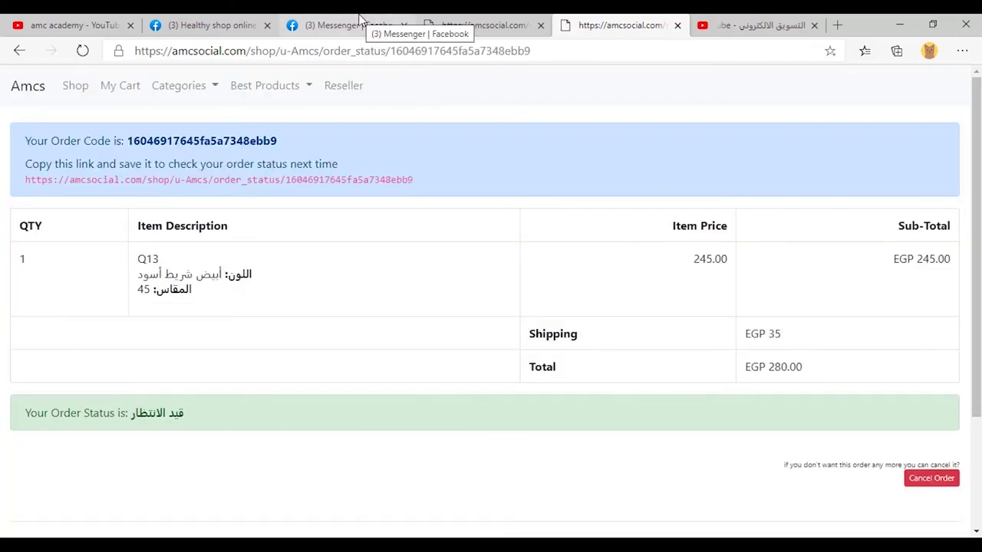
{"action": "left_click", "coordinate": [361, 25]}
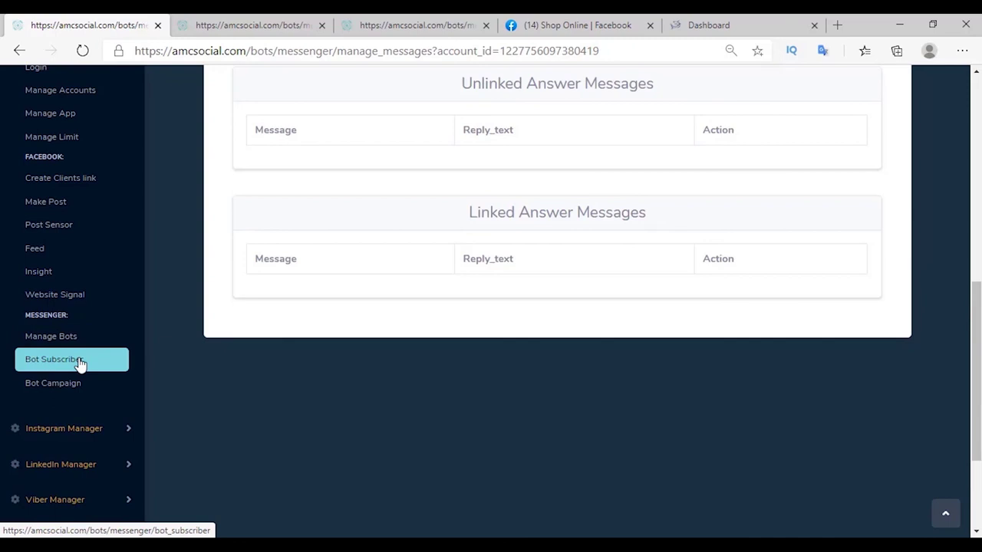
Search Shop Online's bot subscribers by the 'client make order from my shop' source.
{"action": "left_click", "coordinate": [81, 364]}
{"action": "left_click", "coordinate": [295, 215]}
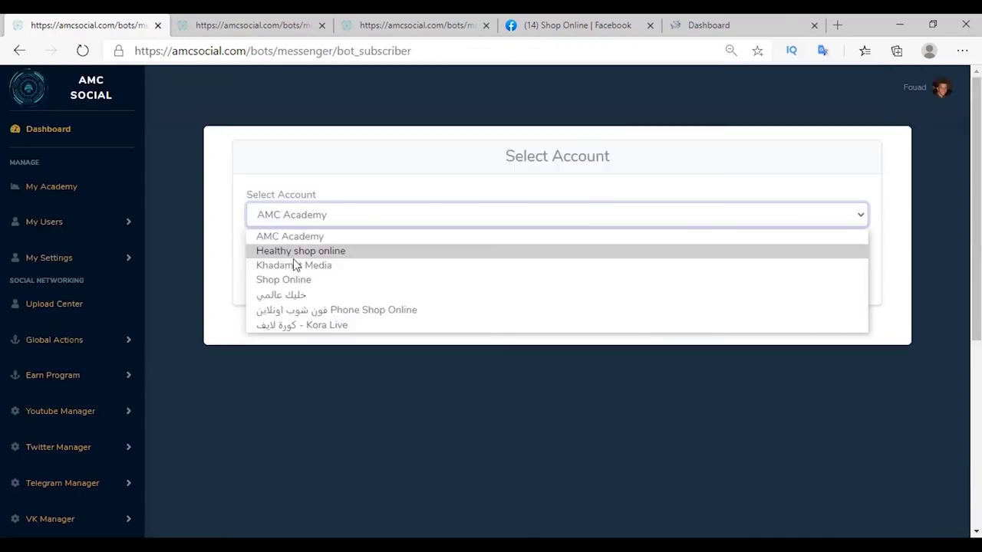
{"action": "left_click", "coordinate": [287, 281]}
{"action": "left_click", "coordinate": [273, 282]}
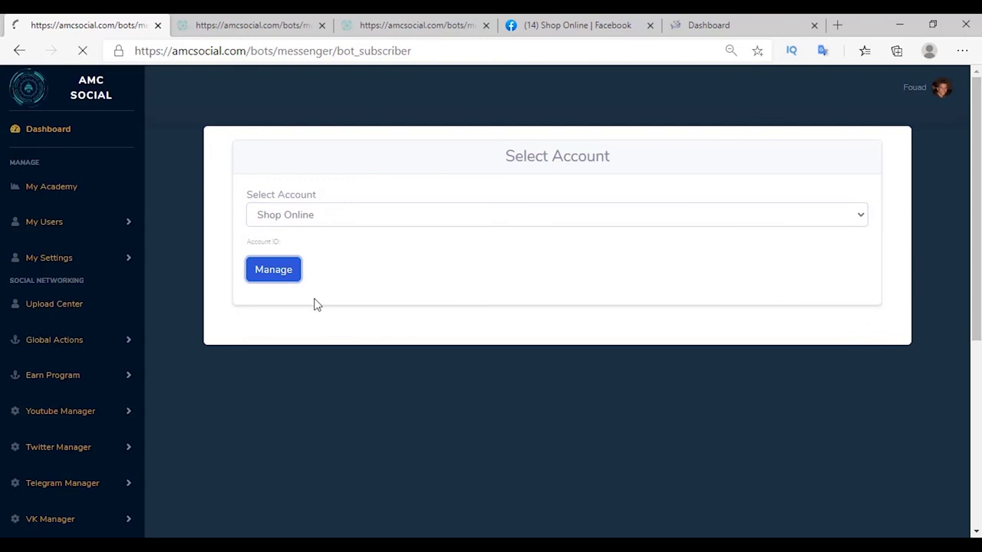
{"action": "left_click", "coordinate": [314, 230]}
{"action": "left_click", "coordinate": [323, 307]}
{"action": "scroll", "coordinate": [318, 340], "scroll_direction": "down", "scroll_amount": 5}
{"action": "left_click", "coordinate": [268, 355]}
{"action": "left_click_drag", "start_coordinate": [314, 355], "coordinate": [516, 371]}
Search subscribers by the 'client cancelled order' source, then return to the subscribed pages list.
{"action": "key", "text": "alt+Tab"}
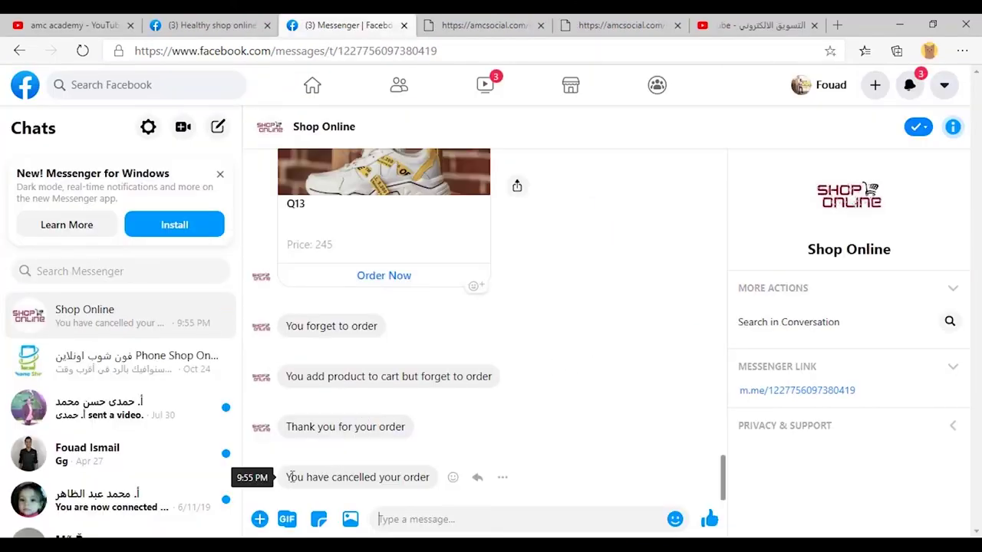
{"action": "key", "text": "alt+Tab"}
{"action": "left_click", "coordinate": [557, 225]}
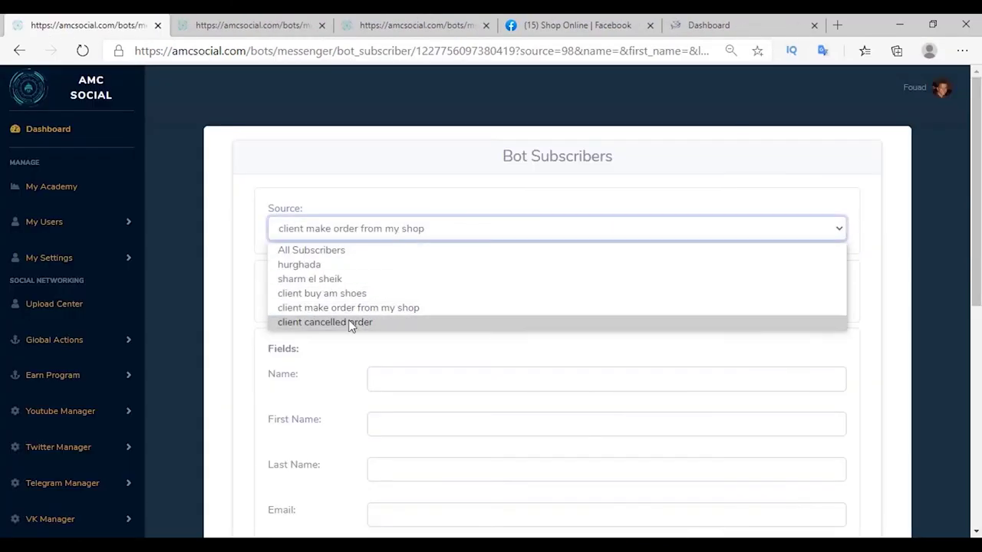
{"action": "left_click", "coordinate": [340, 321]}
{"action": "scroll", "coordinate": [307, 368], "scroll_direction": "down", "scroll_amount": 4}
{"action": "left_click", "coordinate": [266, 425]}
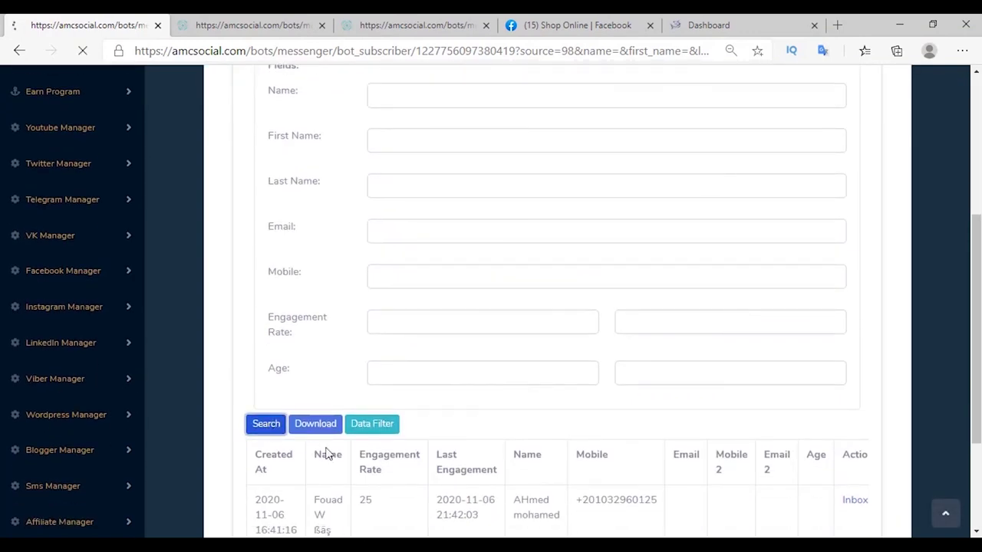
{"action": "scroll", "coordinate": [391, 397], "scroll_direction": "up", "scroll_amount": 2}
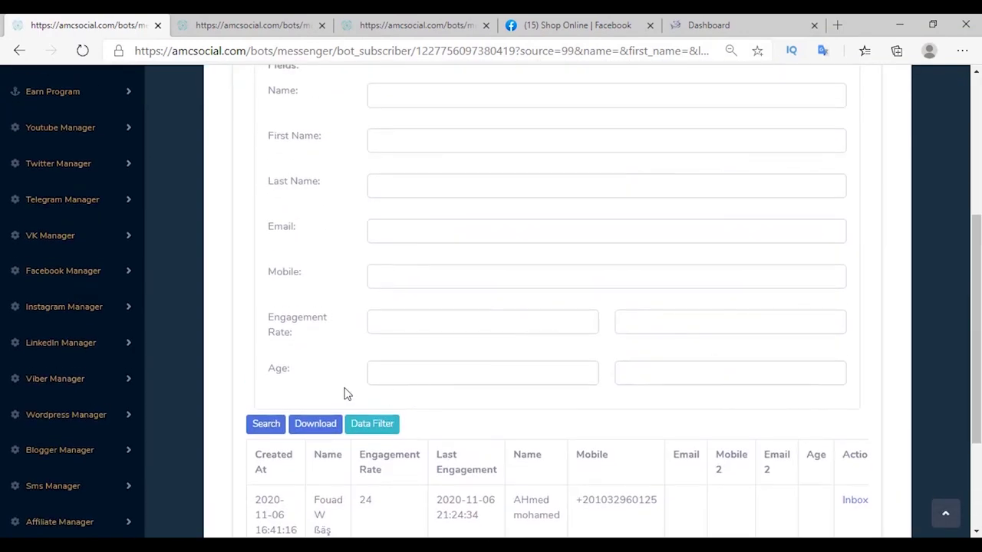
{"action": "key", "text": "alt+Left"}
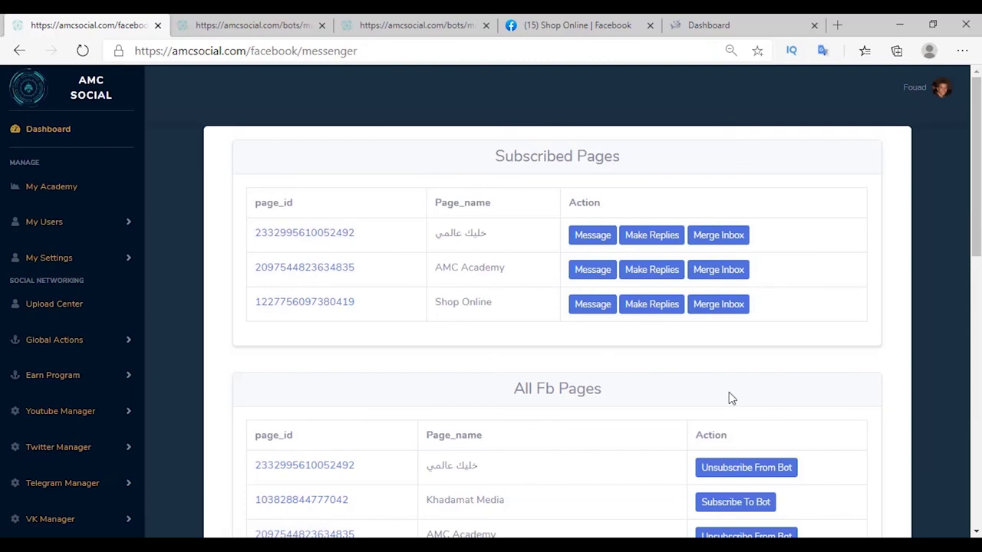
{"action": "left_click", "coordinate": [718, 307]}
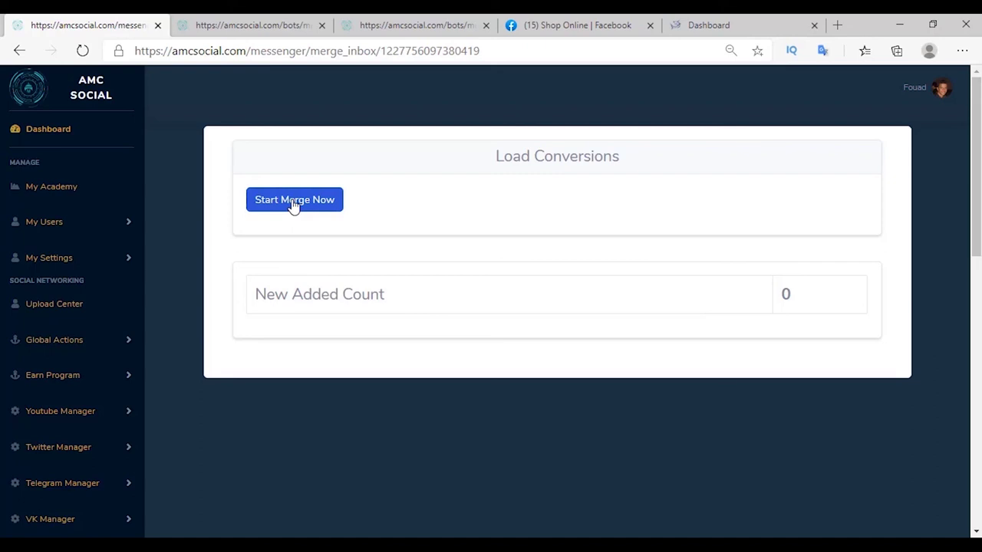
{"action": "left_click", "coordinate": [293, 201]}
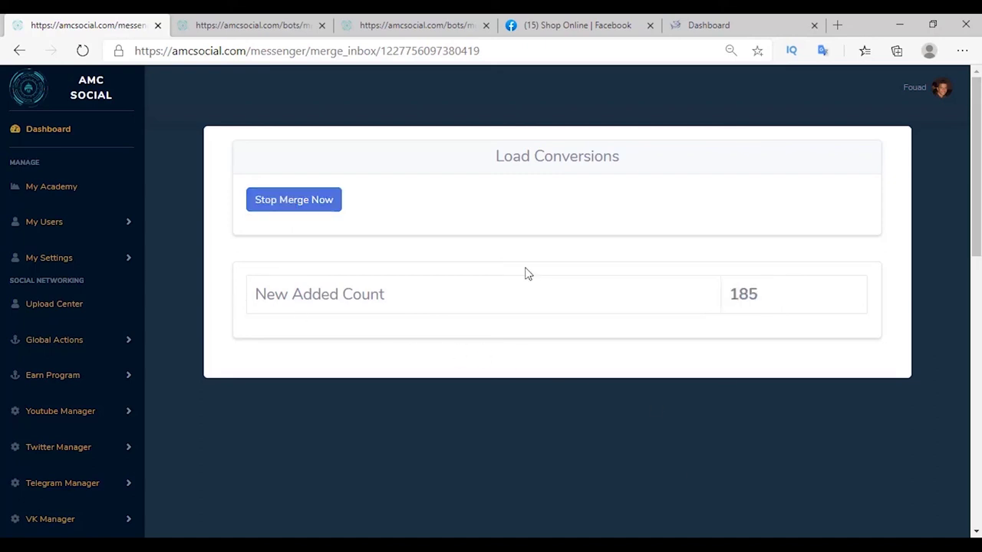
{"action": "left_click_drag", "start_coordinate": [757, 293], "coordinate": [740, 294]}
{"action": "scroll", "coordinate": [39, 478], "scroll_direction": "down", "scroll_amount": 5}
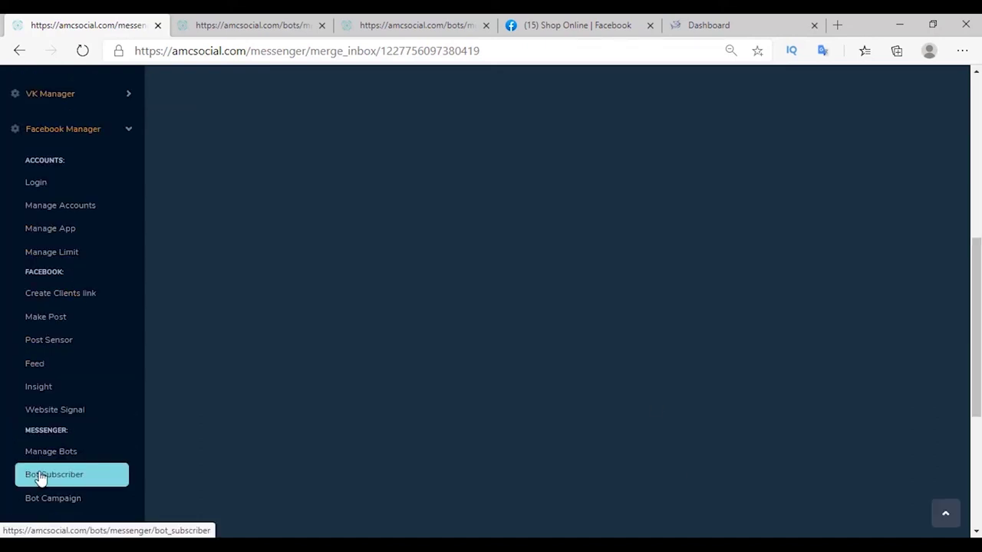
List bot subscribers with the All Subscribers source and scroll through the imported contacts.
{"action": "left_click", "coordinate": [39, 478]}
{"action": "left_click", "coordinate": [284, 226]}
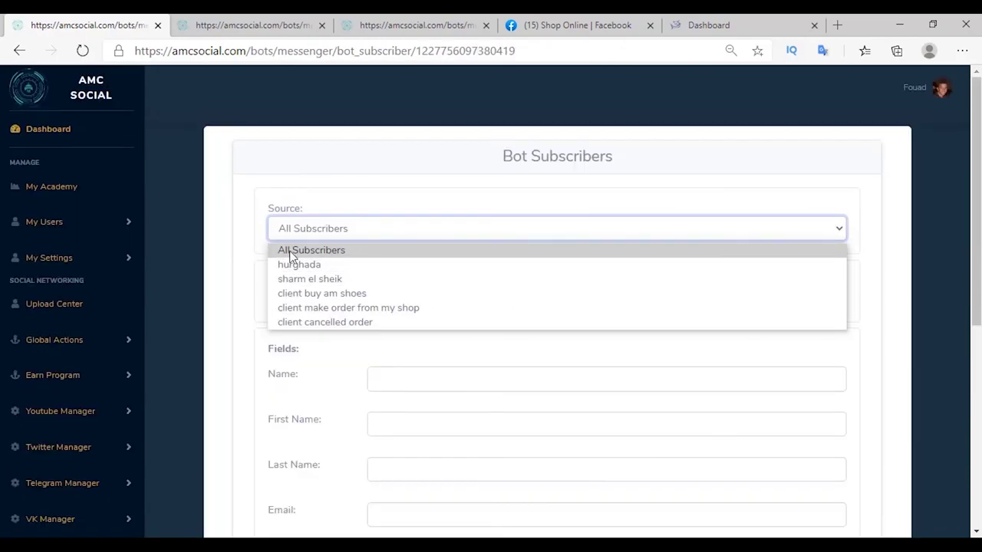
{"action": "left_click", "coordinate": [285, 259]}
{"action": "scroll", "coordinate": [276, 307], "scroll_direction": "down", "scroll_amount": 4}
{"action": "left_click", "coordinate": [267, 338]}
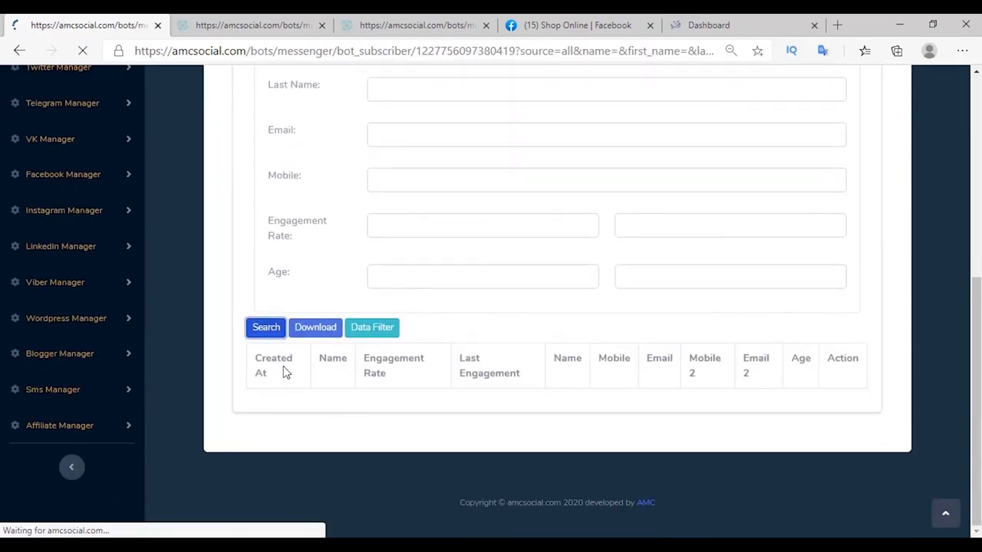
{"action": "scroll", "coordinate": [283, 374], "scroll_direction": "down", "scroll_amount": 5}
{"action": "scroll", "coordinate": [284, 373], "scroll_direction": "down", "scroll_amount": 15}
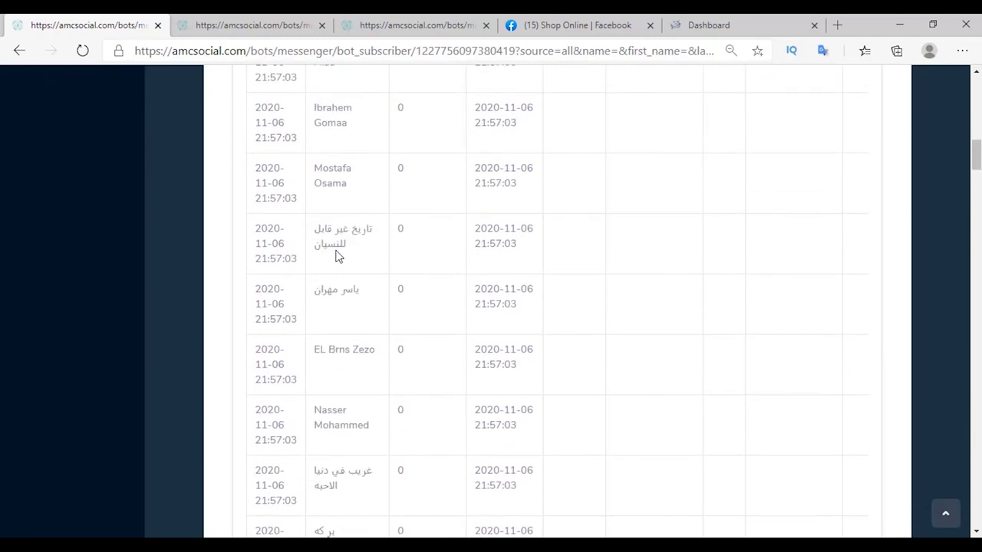
{"action": "scroll", "coordinate": [419, 230], "scroll_direction": "down", "scroll_amount": 15}
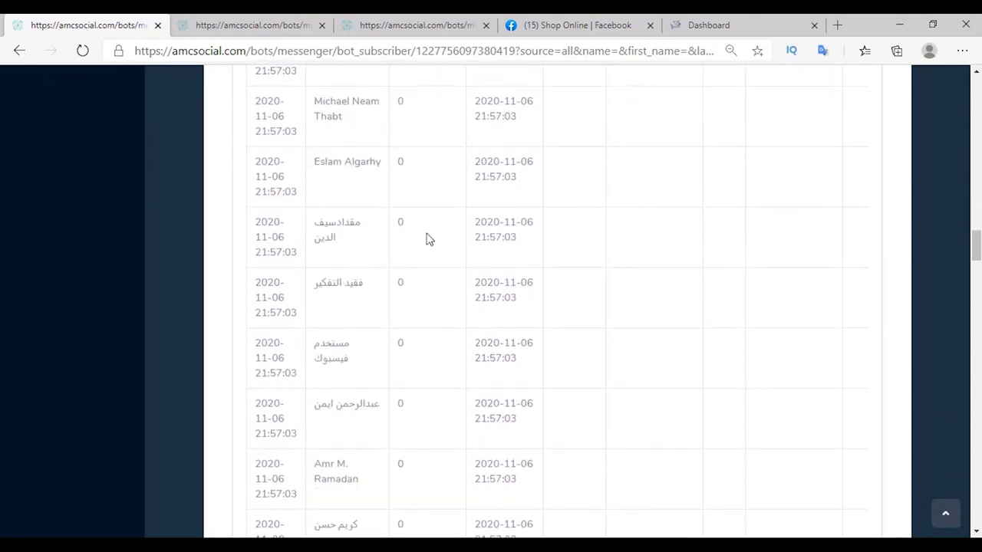
{"action": "scroll", "coordinate": [428, 239], "scroll_direction": "down", "scroll_amount": 10}
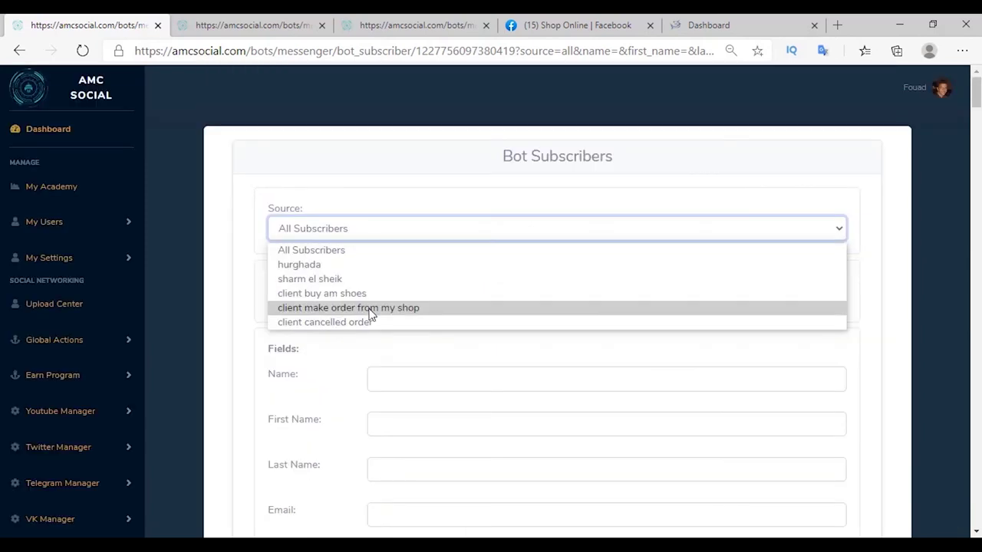
Filter the subscribers by 'client make order from my shop' and review the matching row.
{"action": "left_click", "coordinate": [341, 310]}
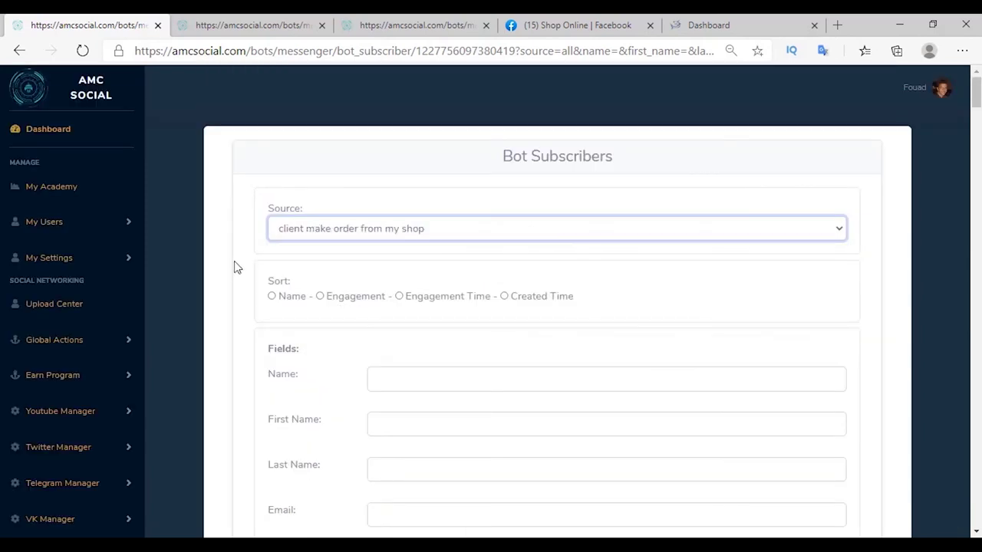
{"action": "scroll", "coordinate": [258, 248], "scroll_direction": "down", "scroll_amount": 1}
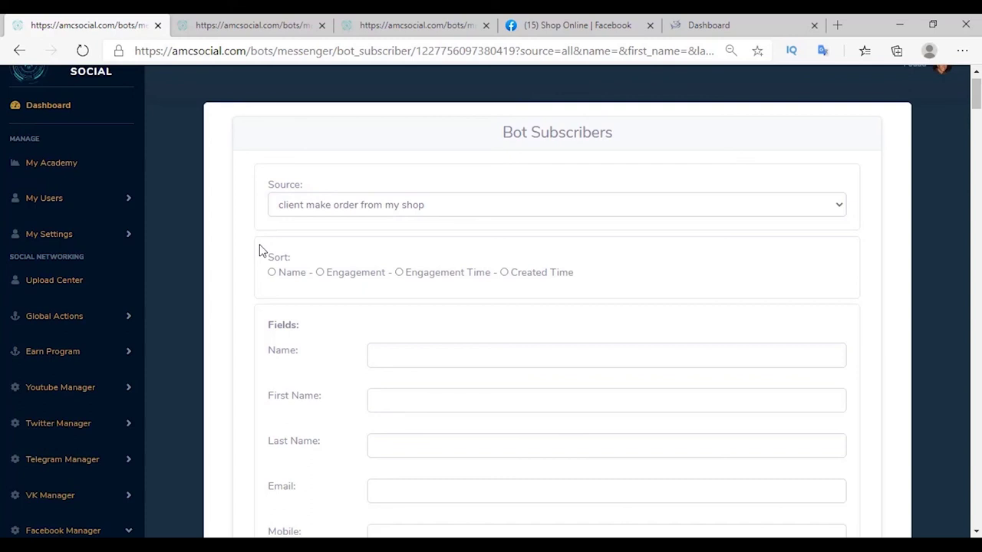
{"action": "scroll", "coordinate": [260, 251], "scroll_direction": "down", "scroll_amount": 1}
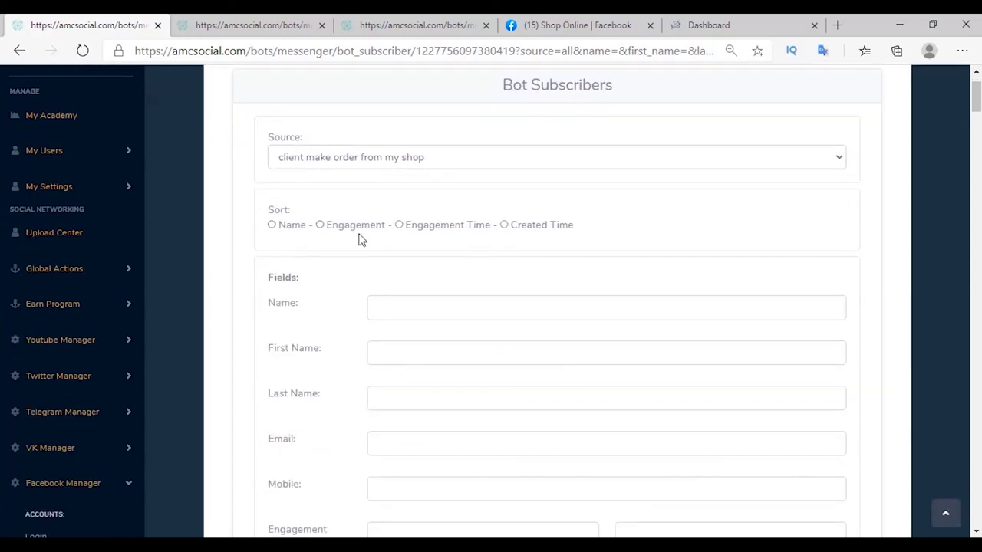
{"action": "scroll", "coordinate": [560, 243], "scroll_direction": "down", "scroll_amount": 3}
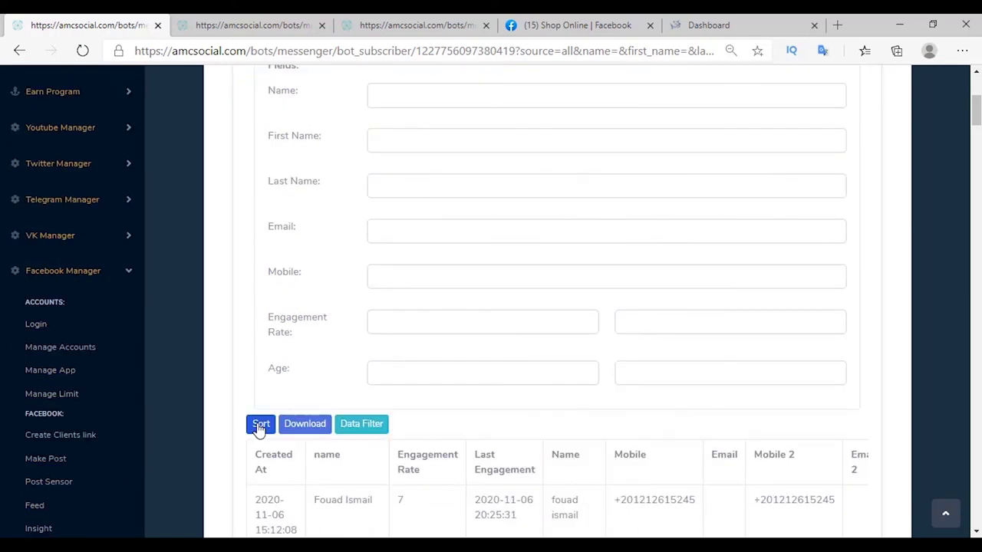
{"action": "left_click", "coordinate": [258, 428]}
{"action": "scroll", "coordinate": [261, 464], "scroll_direction": "down", "scroll_amount": 5}
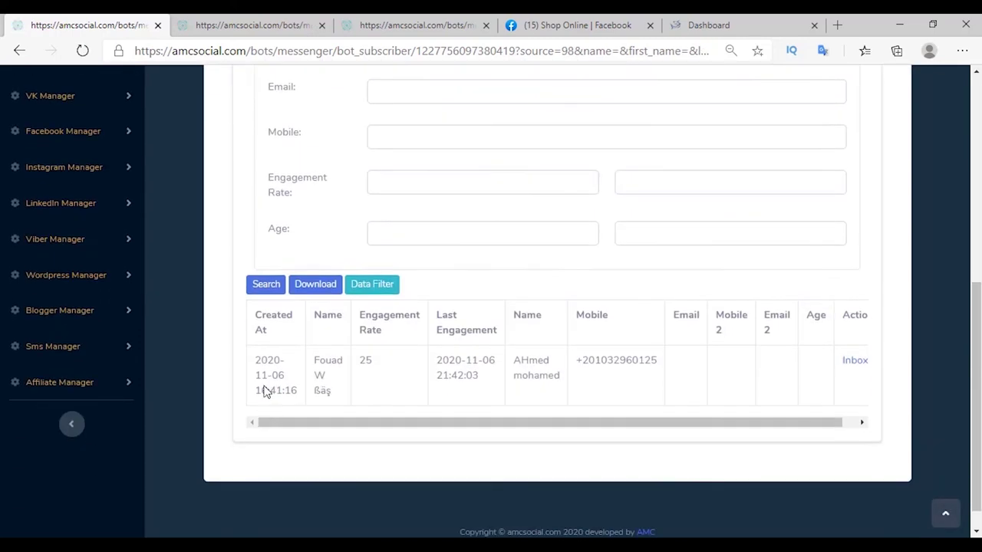
{"action": "left_click_drag", "start_coordinate": [248, 346], "coordinate": [791, 392]}
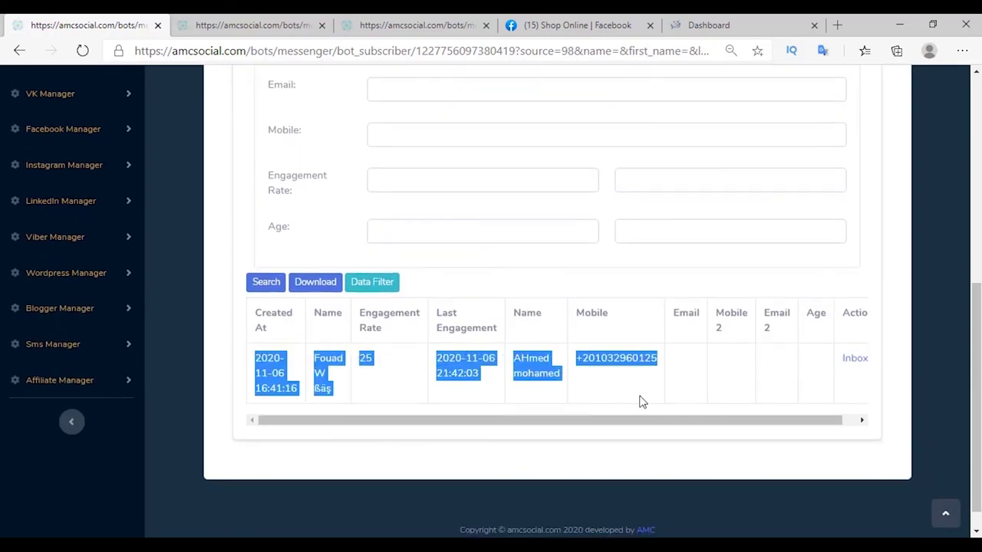
{"action": "left_click", "coordinate": [315, 471]}
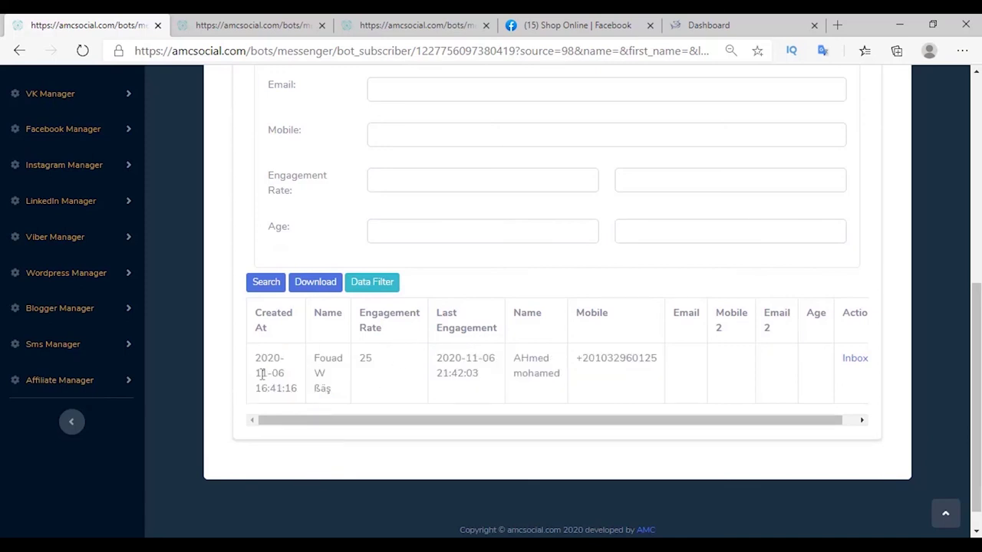
Export the subscriber list as export (18).csv and download data_filter (8).zip.
{"action": "left_click", "coordinate": [315, 283]}
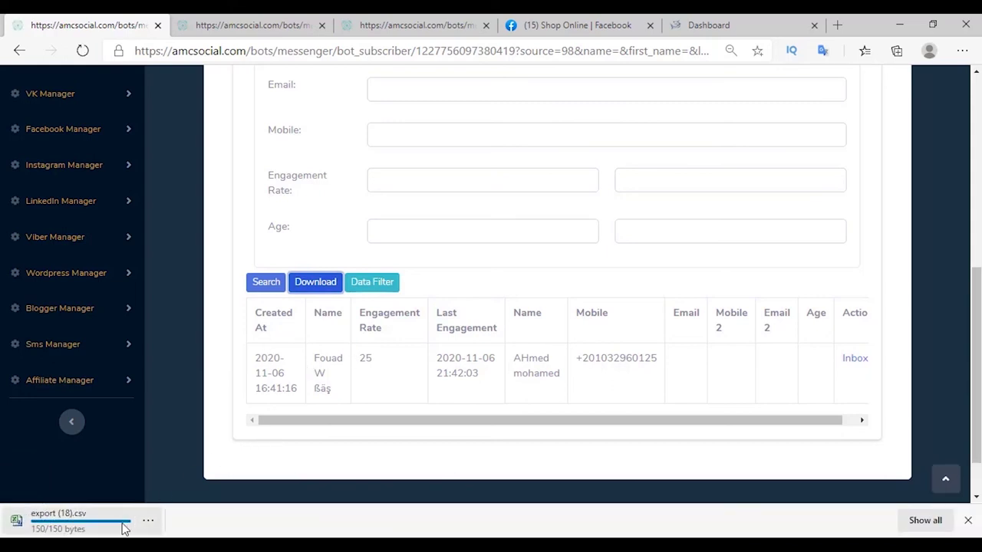
{"action": "left_click", "coordinate": [123, 527]}
{"action": "left_click", "coordinate": [369, 289]}
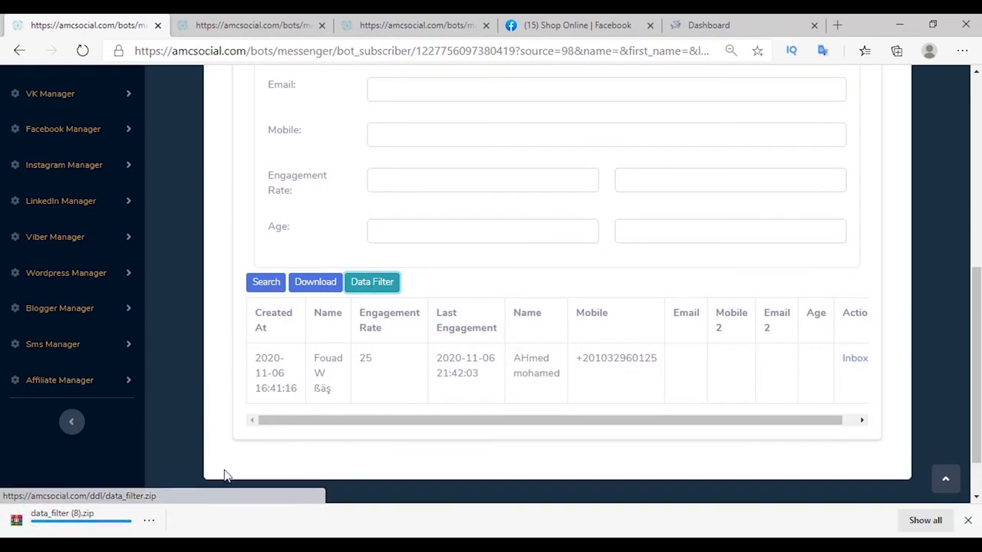
{"action": "scroll", "coordinate": [56, 411], "scroll_direction": "down", "scroll_amount": 1}
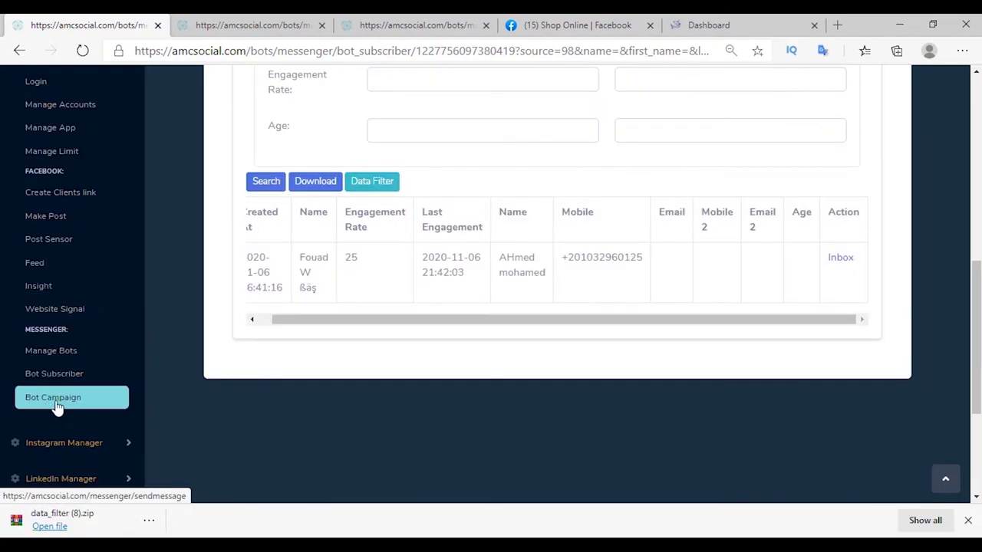
Open bot campaign management for the Shop Online account.
{"action": "left_click", "coordinate": [57, 406]}
{"action": "left_click", "coordinate": [969, 521]}
{"action": "left_click", "coordinate": [276, 215]}
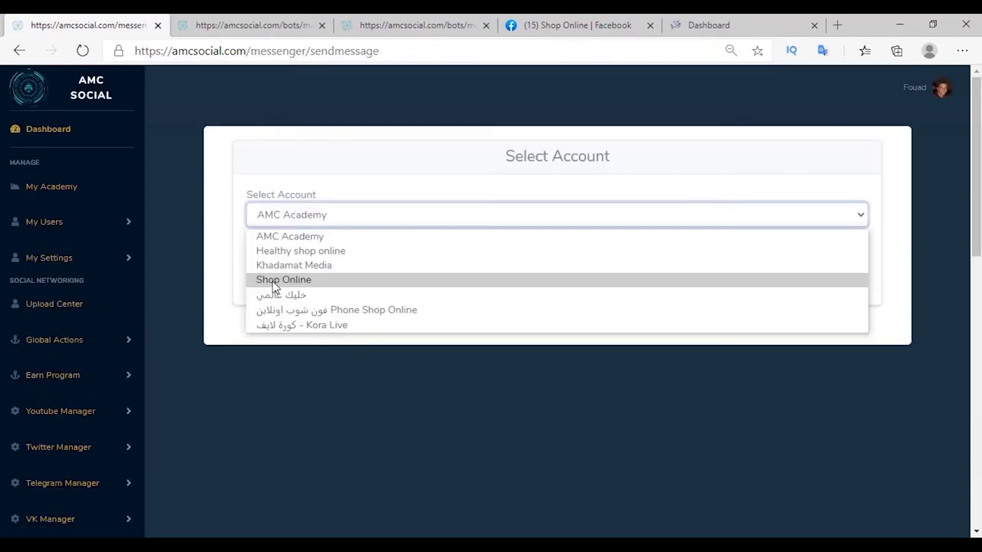
{"action": "left_click", "coordinate": [263, 279]}
{"action": "left_click", "coordinate": [264, 280]}
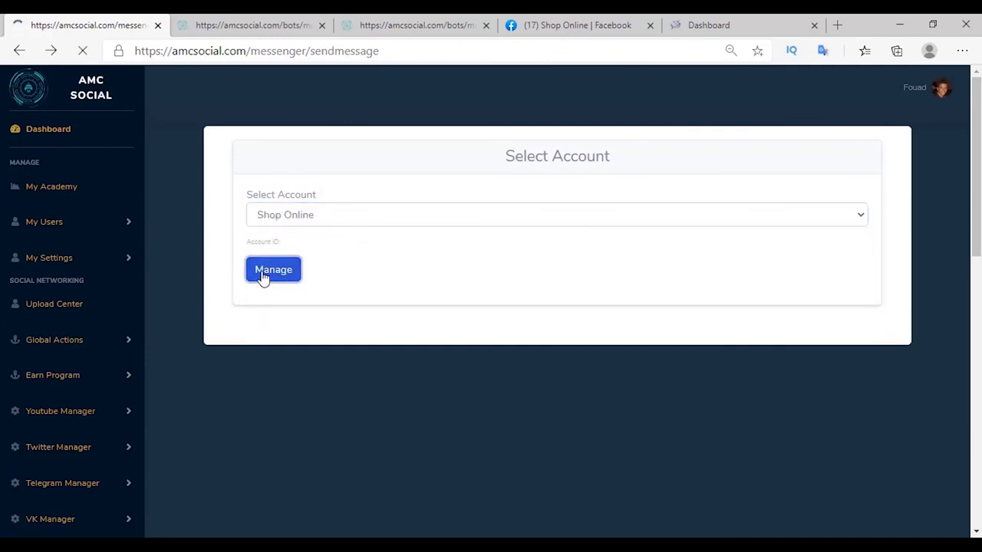
Title the campaign Campaign 3, target 'client make order from my shop', keep Non Promotional, and view tag explanations.
{"action": "left_click", "coordinate": [478, 235]}
{"action": "type", "text": "Campaign 3"}
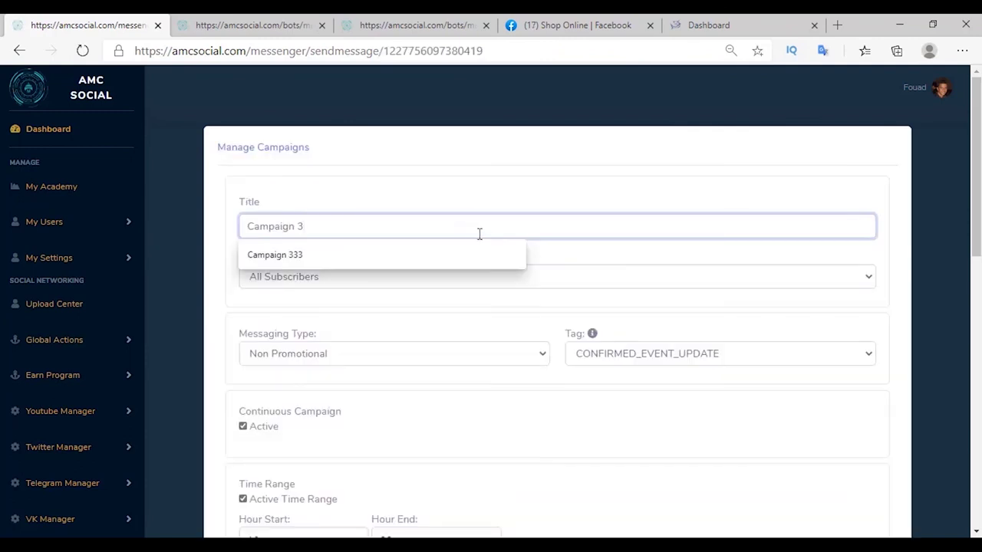
{"action": "left_click", "coordinate": [263, 277]}
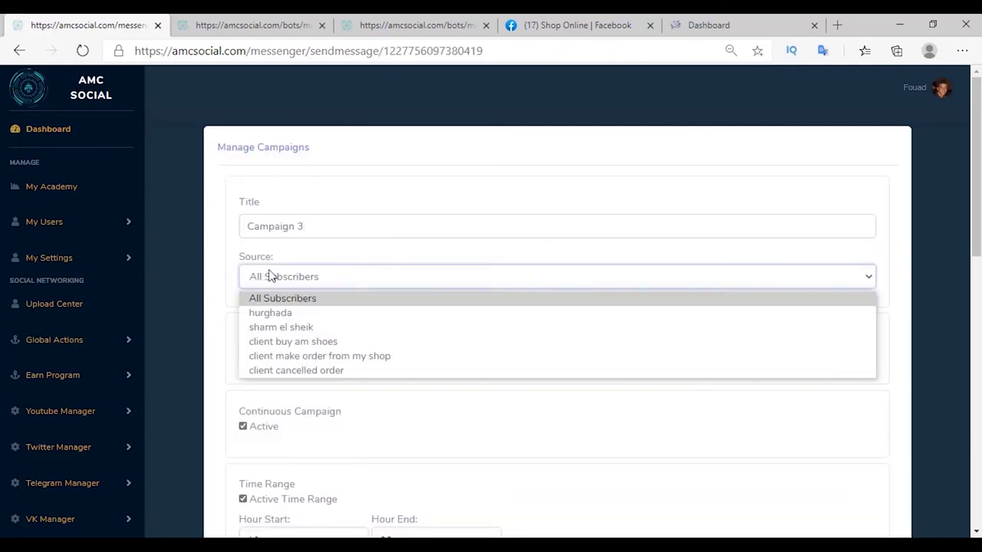
{"action": "left_click", "coordinate": [289, 356]}
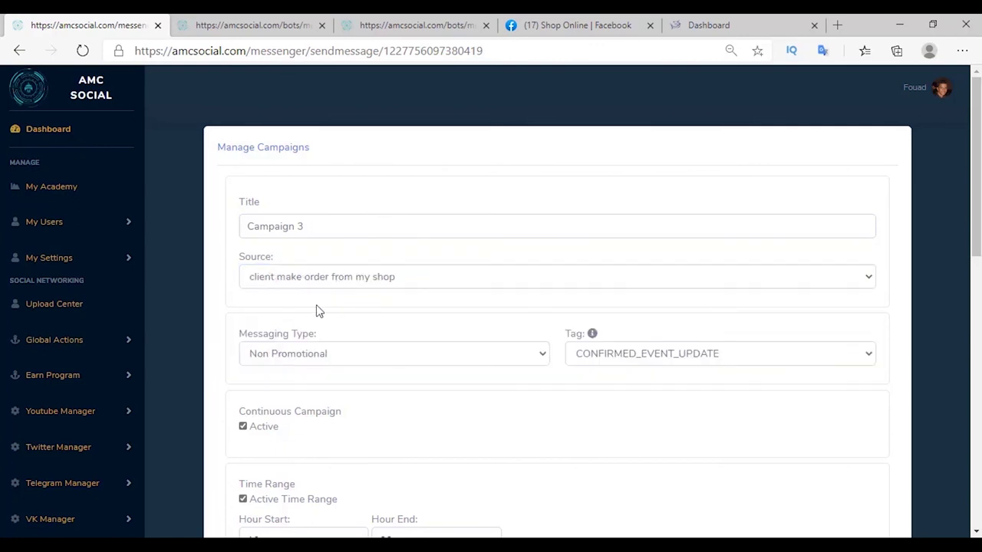
{"action": "scroll", "coordinate": [316, 305], "scroll_direction": "down", "scroll_amount": 1}
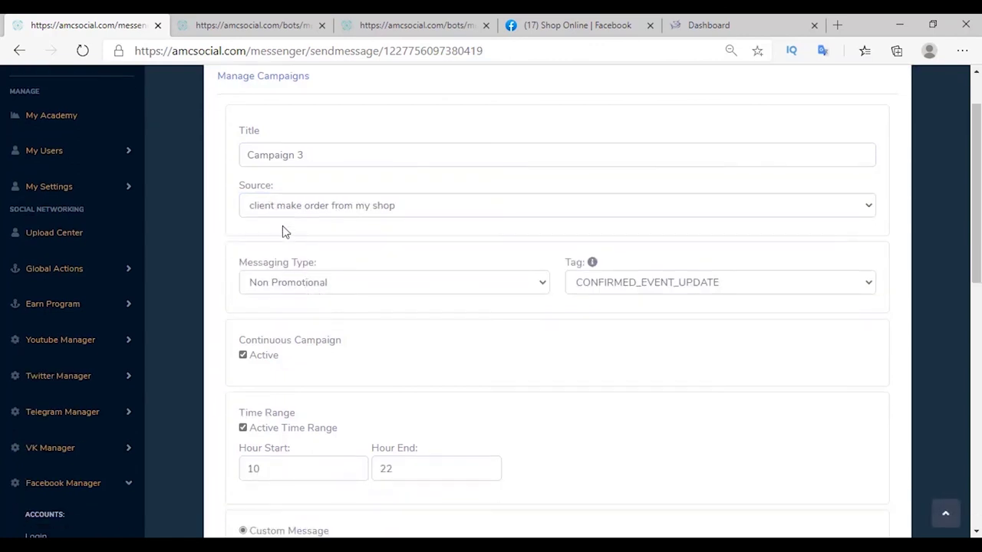
{"action": "left_click", "coordinate": [284, 286]}
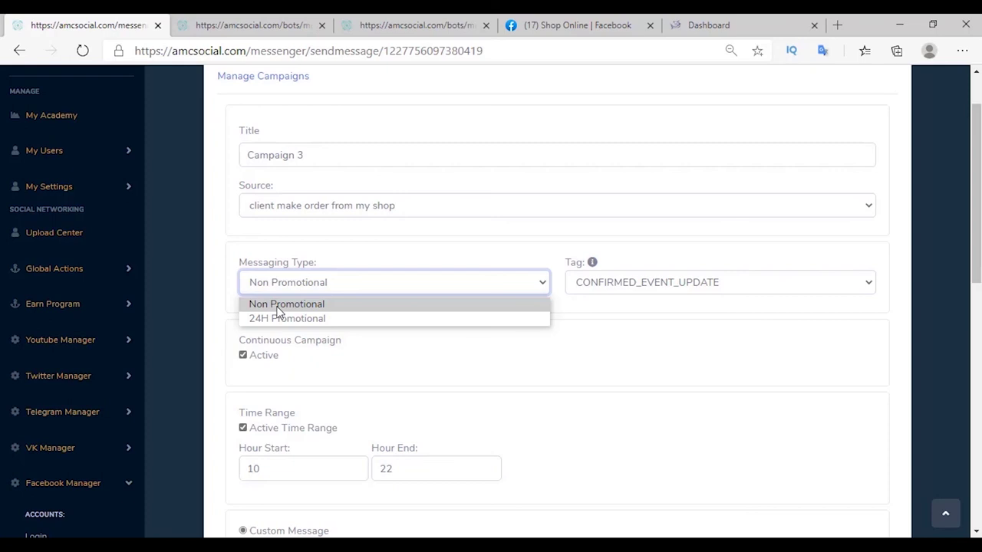
{"action": "left_click", "coordinate": [277, 306]}
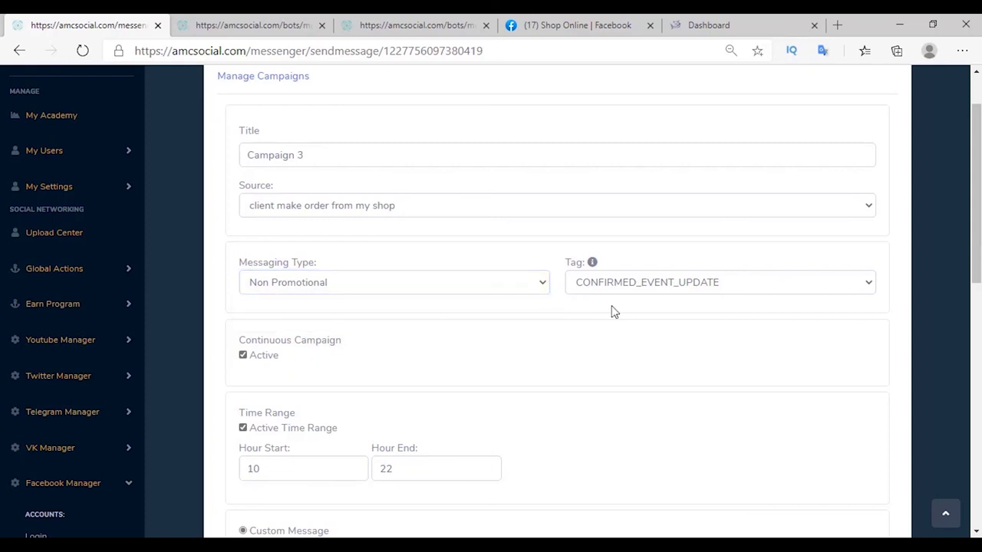
{"action": "left_click", "coordinate": [594, 264]}
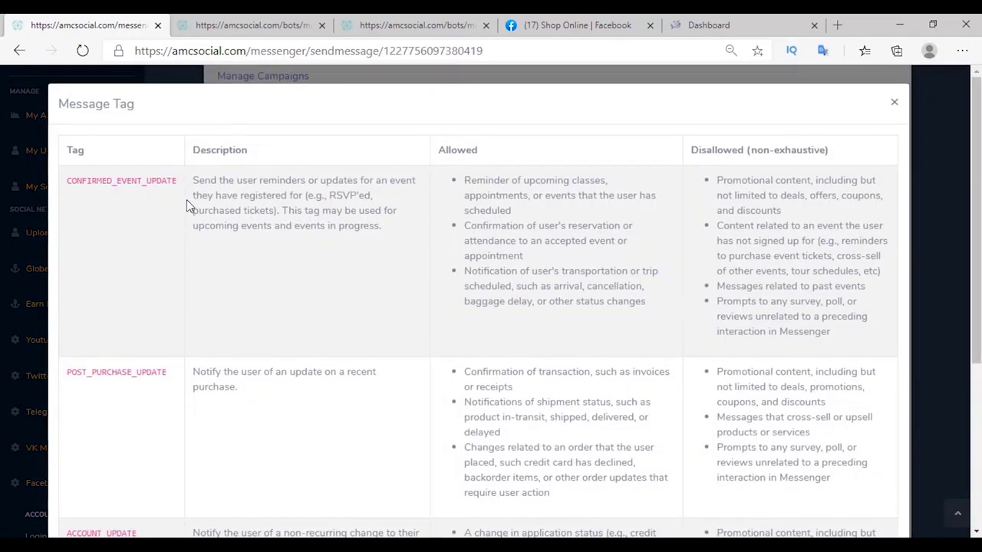
Close the Message Tag table and scroll down to the campaign's hour range and message options.
{"action": "left_click", "coordinate": [895, 102]}
{"action": "scroll", "coordinate": [387, 338], "scroll_direction": "down", "scroll_amount": 1}
{"action": "scroll", "coordinate": [369, 315], "scroll_direction": "down", "scroll_amount": 1}
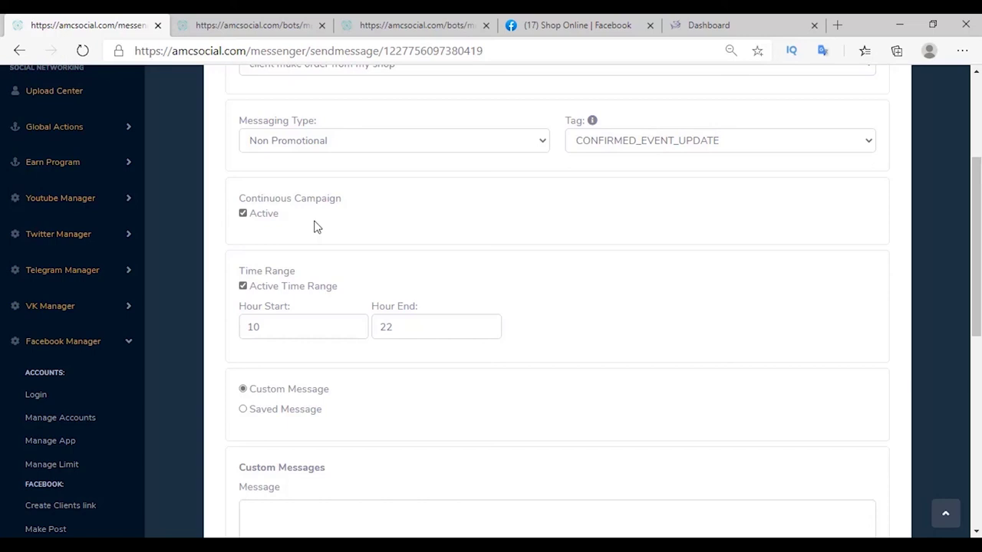
Set Campaign 3's sending window to Hour Start 10 and Hour End 24.
{"action": "scroll", "coordinate": [314, 227], "scroll_direction": "down", "scroll_amount": 1}
{"action": "double_click", "coordinate": [307, 250]}
{"action": "type", "text": "10"}
{"action": "key", "text": "Tab"}
{"action": "type", "text": "24"}
{"action": "left_click", "coordinate": [507, 209]}
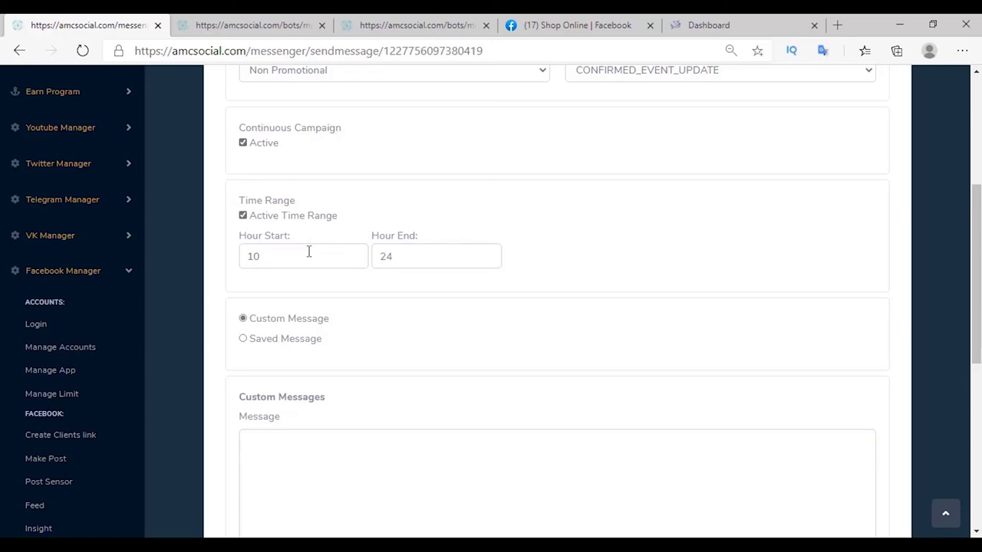
Switch Campaign 3 to Saved Message, pick a saved message, and post the campaign.
{"action": "scroll", "coordinate": [308, 251], "scroll_direction": "down", "scroll_amount": 2}
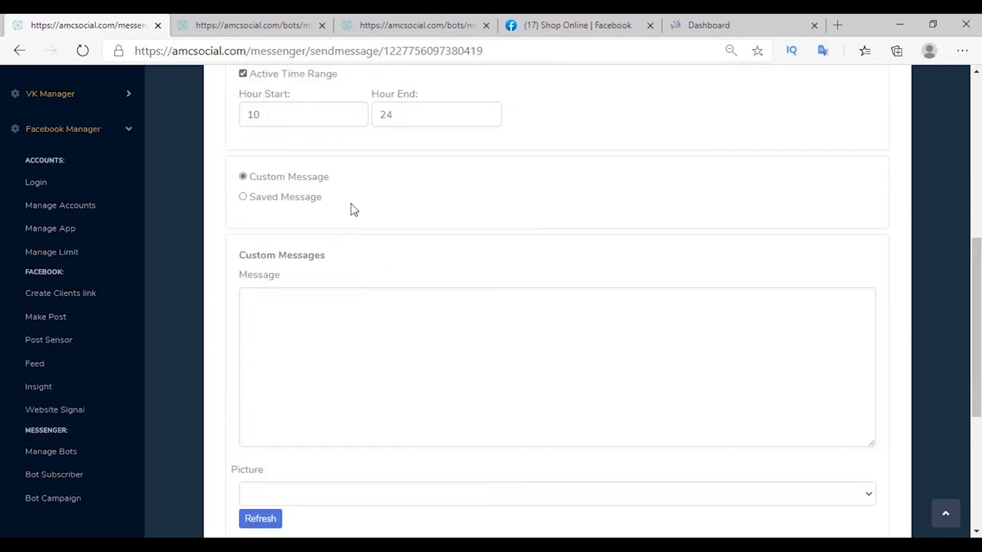
{"action": "left_click", "coordinate": [308, 324]}
{"action": "scroll", "coordinate": [308, 330], "scroll_direction": "down", "scroll_amount": 2}
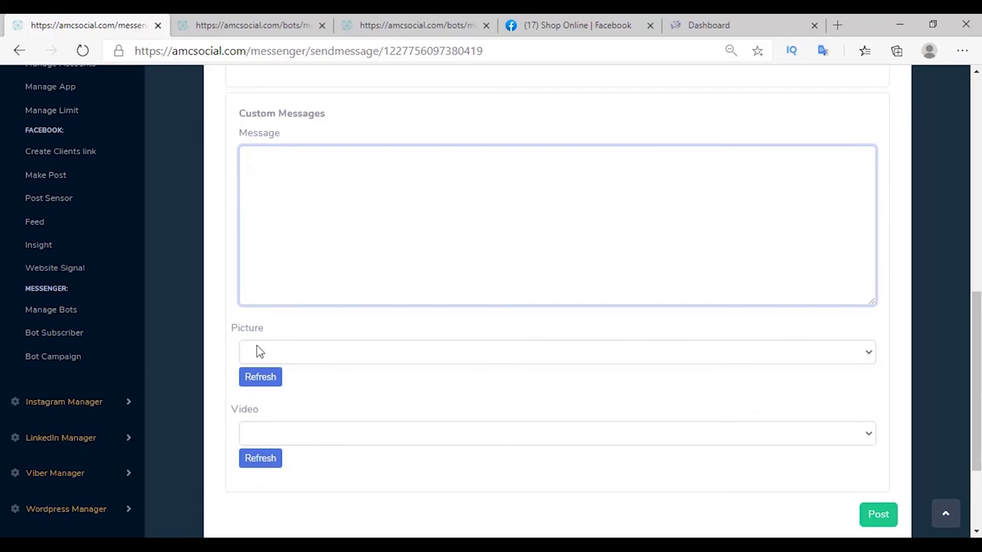
{"action": "scroll", "coordinate": [281, 426], "scroll_direction": "up", "scroll_amount": 2}
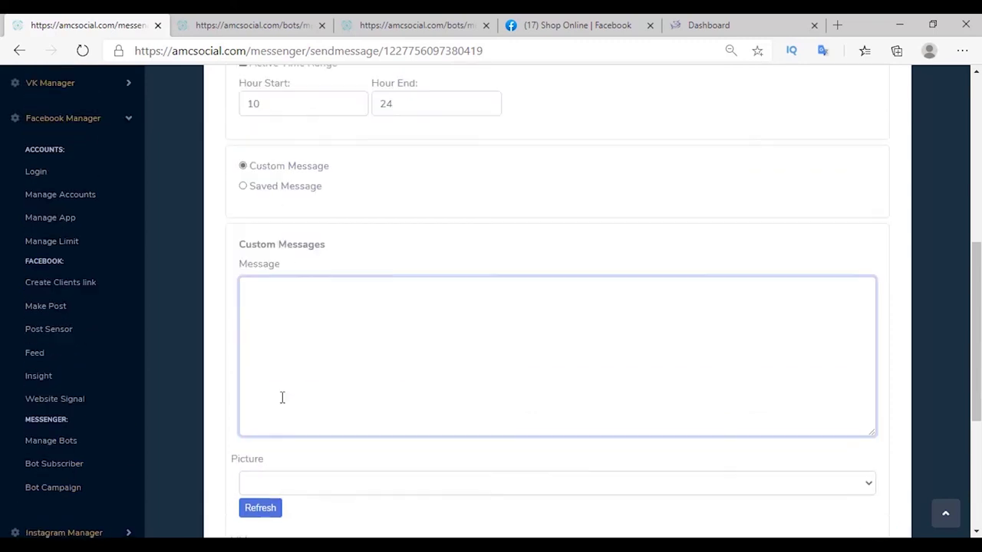
{"action": "left_click", "coordinate": [285, 198]}
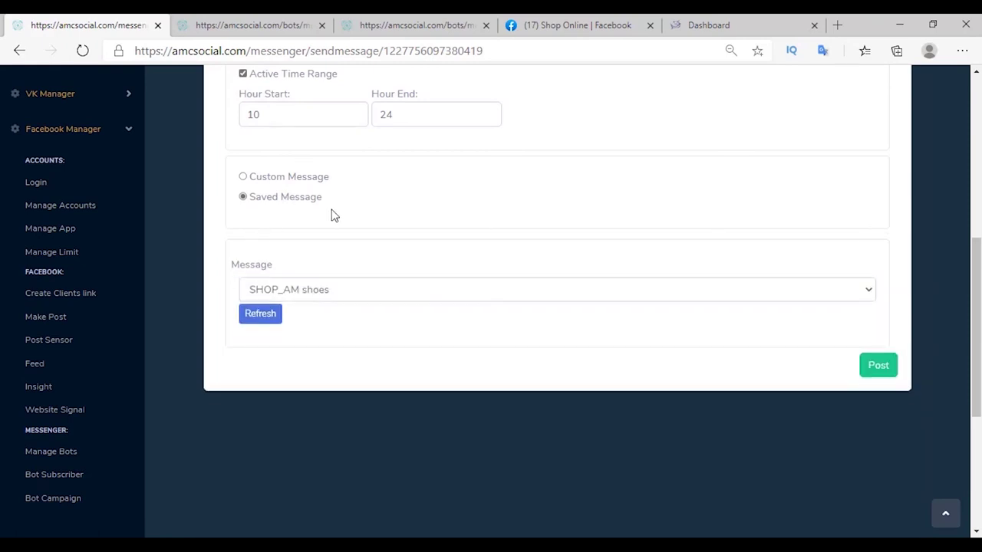
{"action": "left_click", "coordinate": [322, 299]}
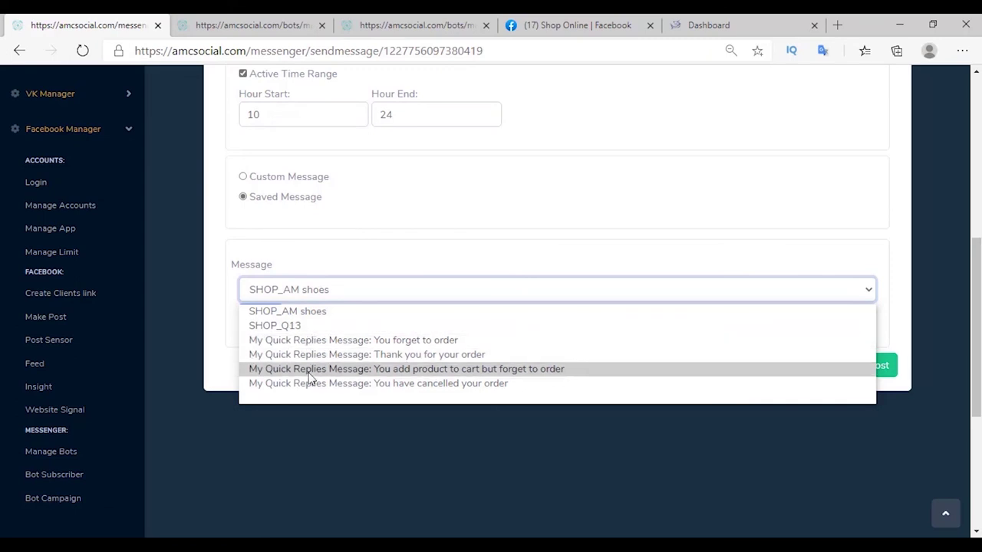
{"action": "left_click", "coordinate": [275, 325]}
{"action": "left_click", "coordinate": [880, 370]}
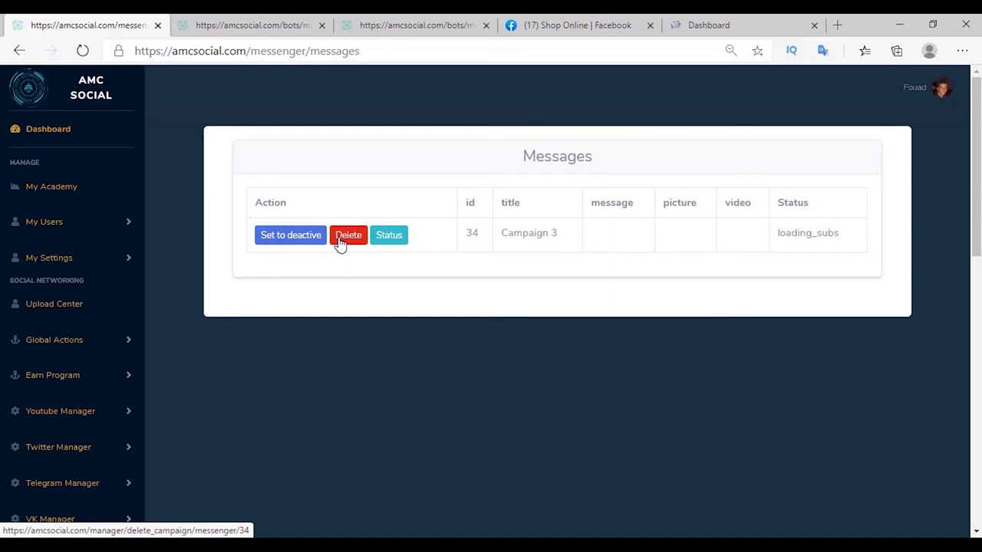
Refresh Campaign 3's status to confirm it reads finished, then open its status page.
{"action": "left_click", "coordinate": [389, 236]}
{"action": "left_click_drag", "start_coordinate": [806, 233], "coordinate": [867, 238]}
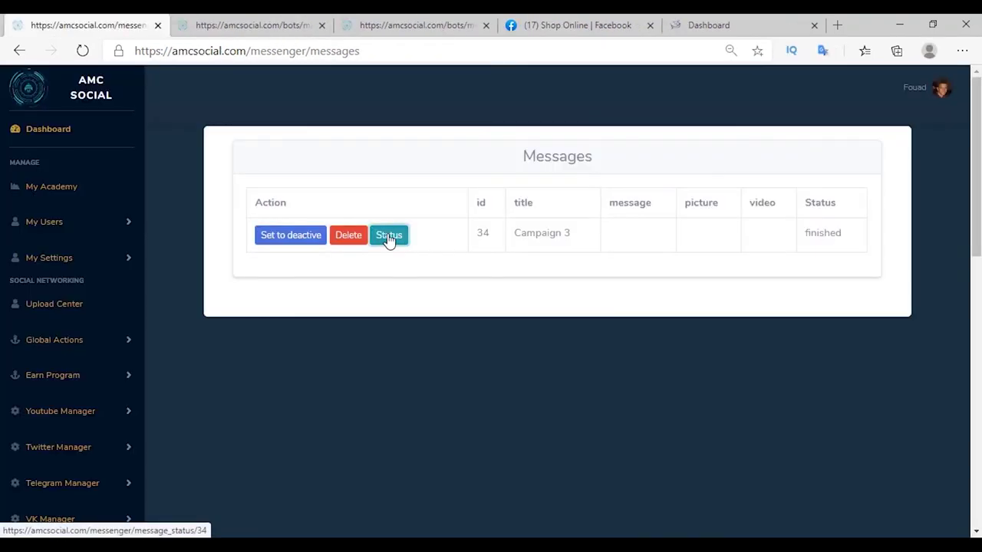
{"action": "left_click", "coordinate": [389, 238]}
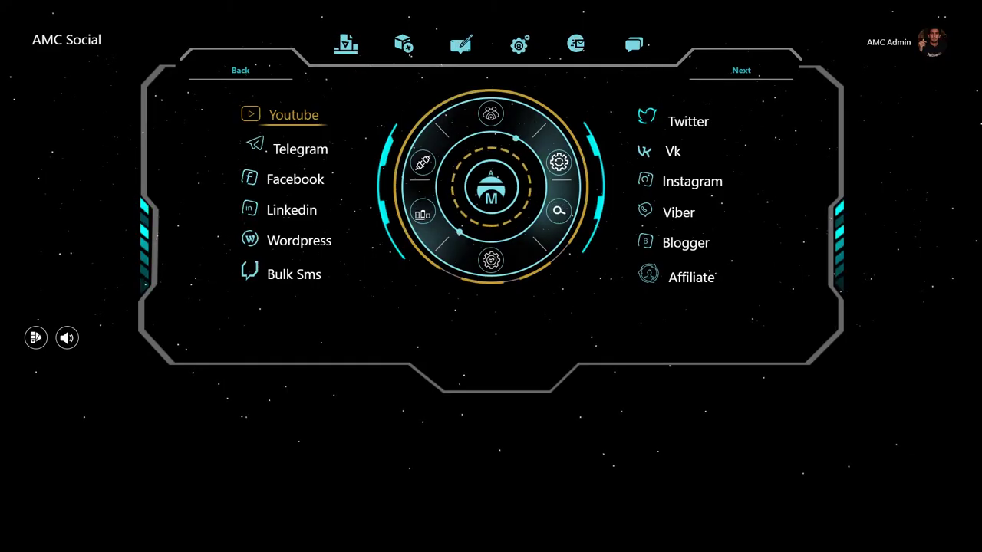